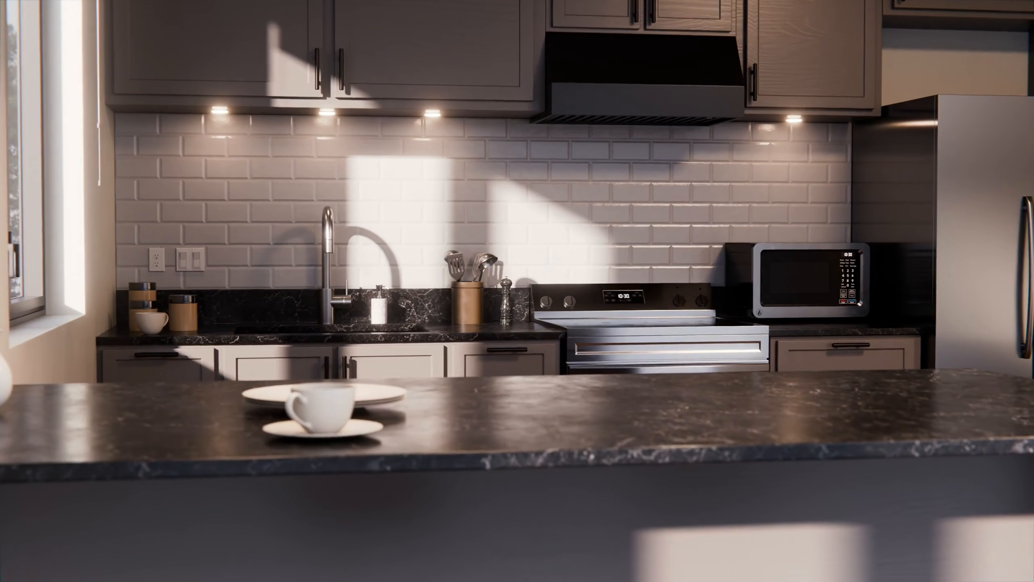
{"action": "key", "text": "a"}
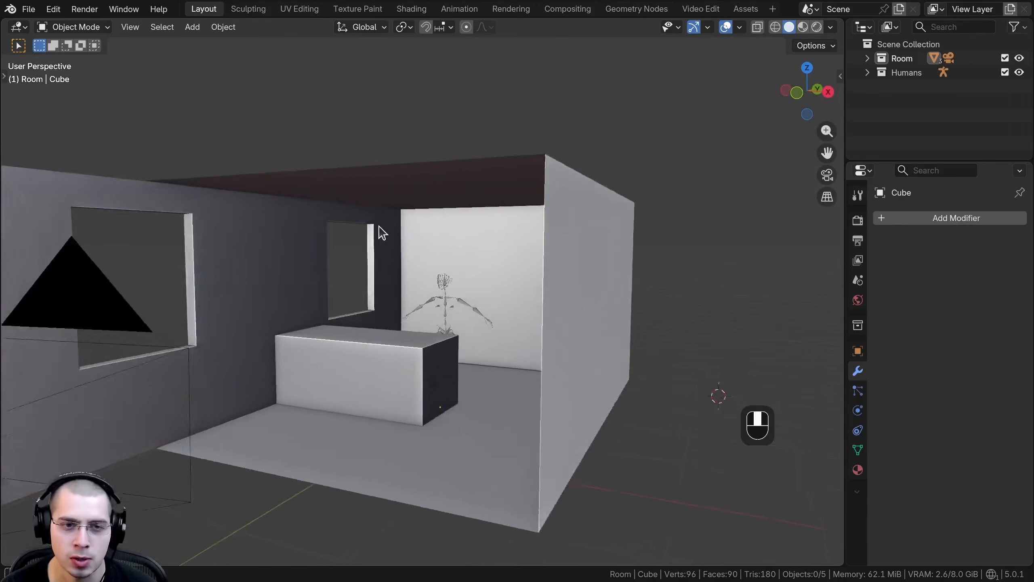
{"action": "middle_click_drag", "start_coordinate": [381, 231], "coordinate": [432, 326]}
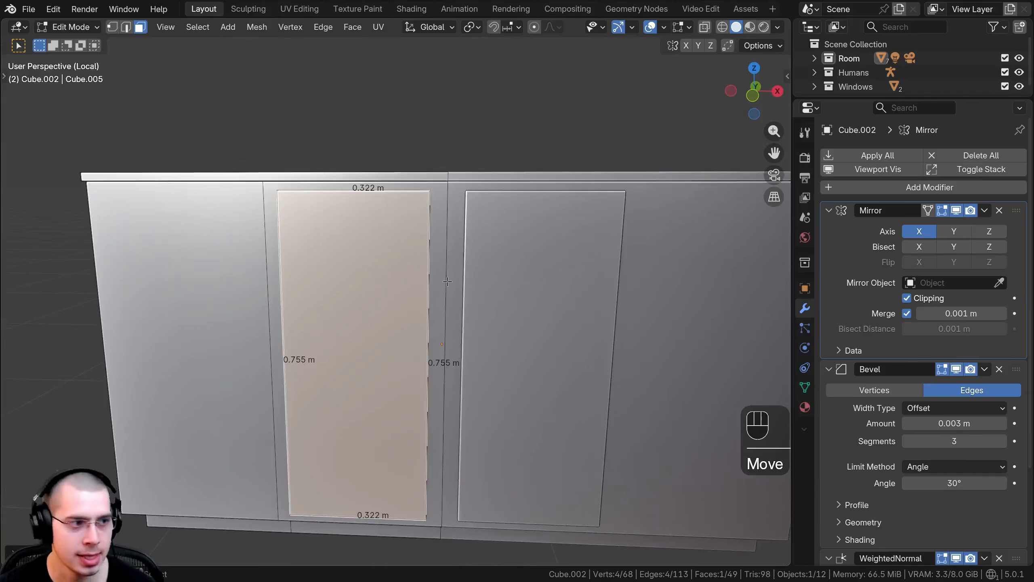
{"action": "key", "text": "i"}
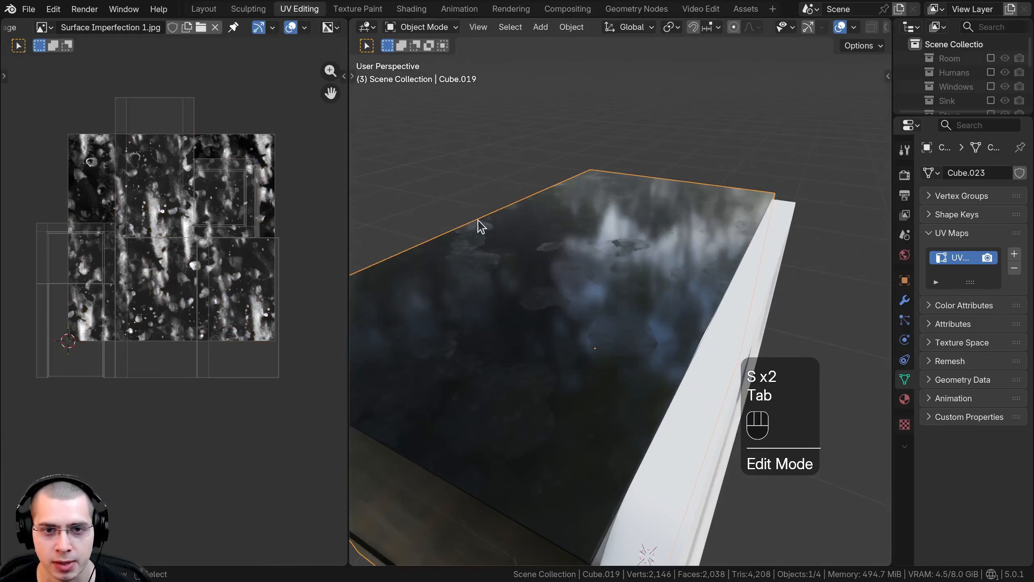
{"action": "left_click_drag", "start_coordinate": [619, 249], "coordinate": [708, 264]}
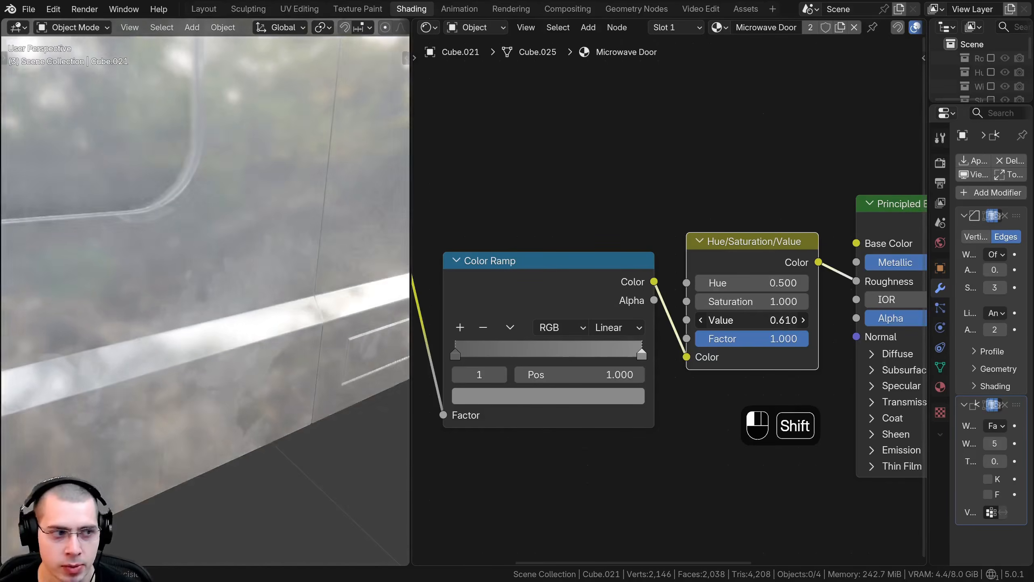
{"action": "mouse_move", "coordinate": [729, 325]}
{"action": "left_mouse_down", "text": "shift"}
{"action": "mouse_move", "coordinate": [762, 324]}
{"action": "mouse_move", "coordinate": [748, 324]}
{"action": "left_mouse_up", "text": "shift"}
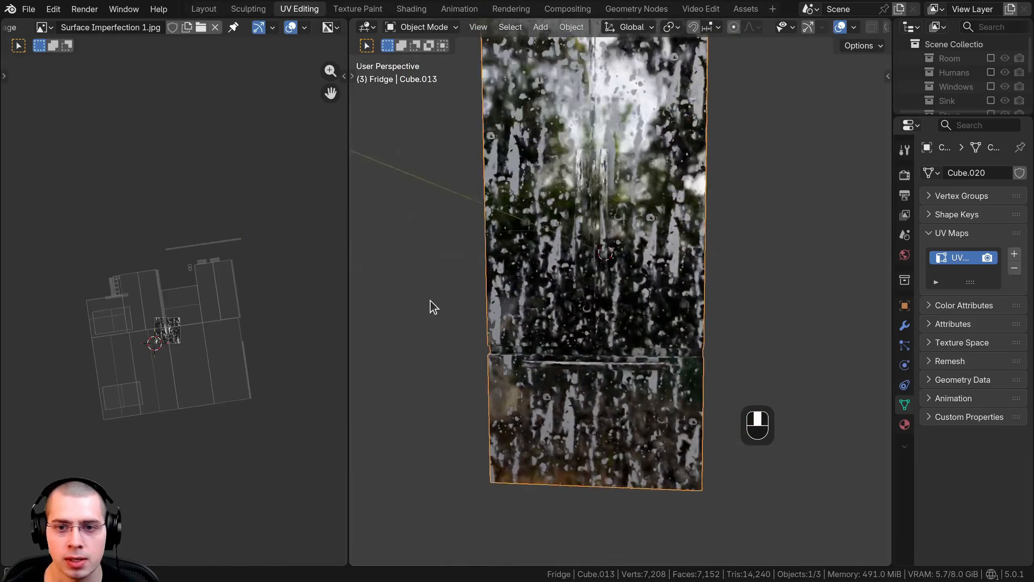
{"action": "mouse_move", "coordinate": [429, 305]}
{"action": "middle_mouse_down"}
{"action": "mouse_move", "coordinate": [397, 304]}
{"action": "mouse_move", "coordinate": [448, 309]}
{"action": "middle_mouse_up"}
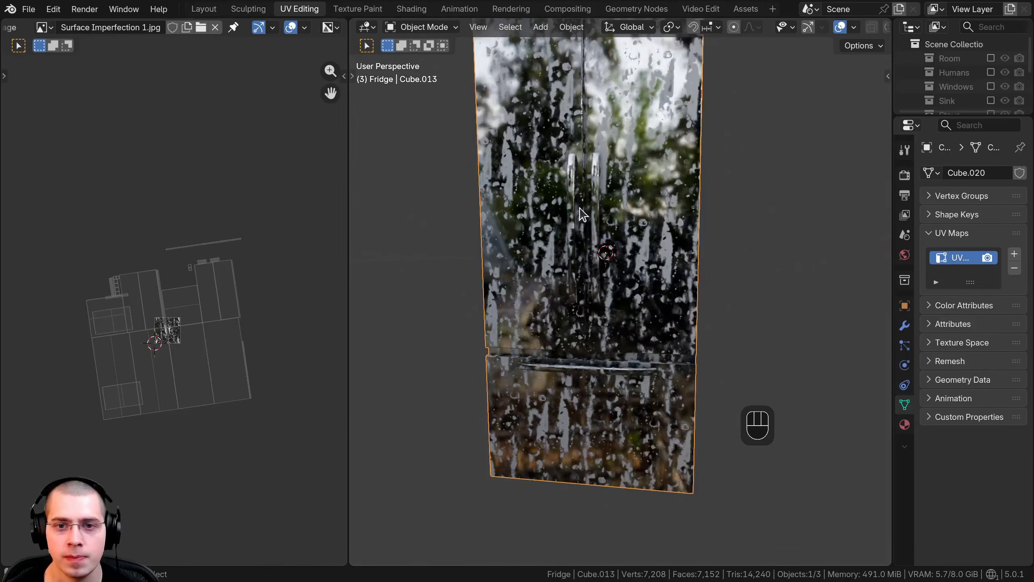
{"action": "scroll", "coordinate": [621, 329], "scroll_direction": "up", "scroll_amount": 5}
{"action": "left_click", "coordinate": [620, 330]}
{"action": "key", "text": "Tab"}
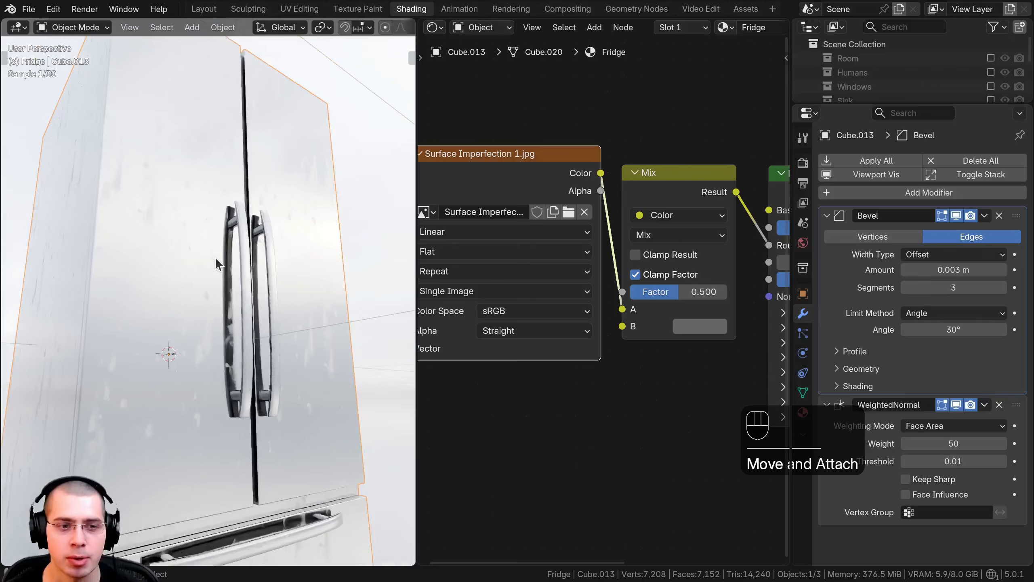
{"action": "key", "text": "s"}
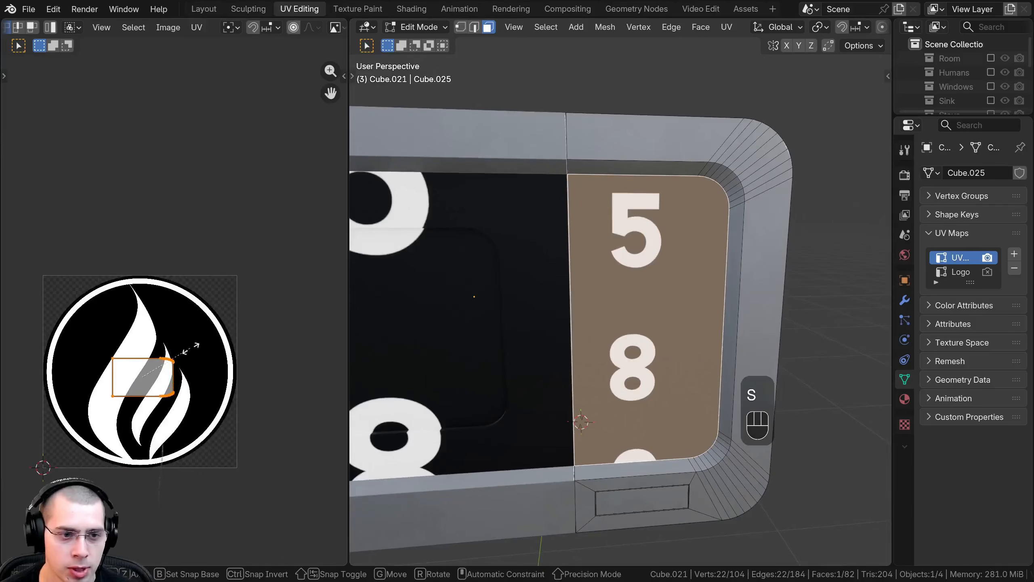
{"action": "key", "text": "g"}
{"action": "middle_click_drag", "start_coordinate": [502, 335], "coordinate": [583, 300], "text": "shift"}
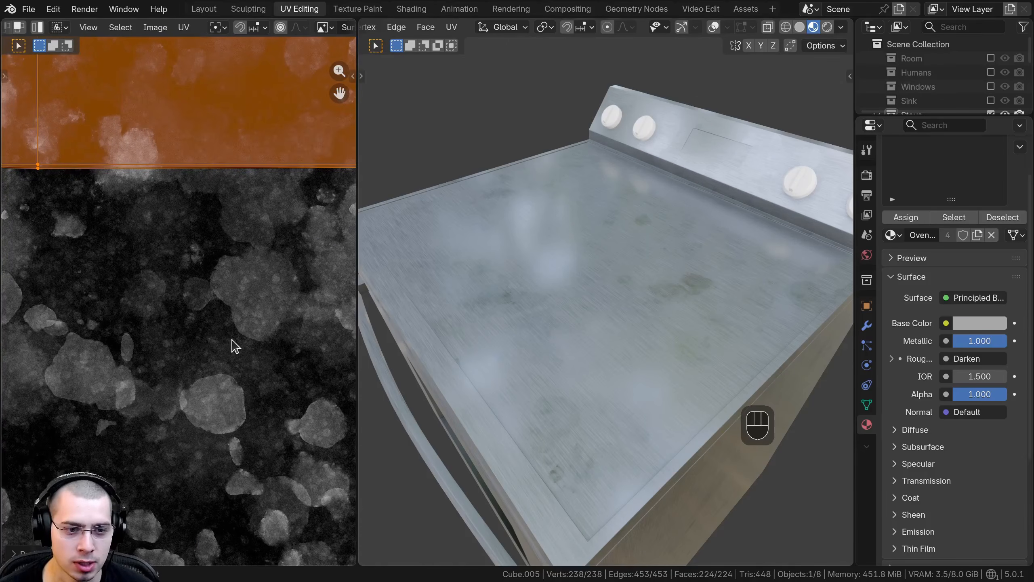
{"action": "key", "text": "s"}
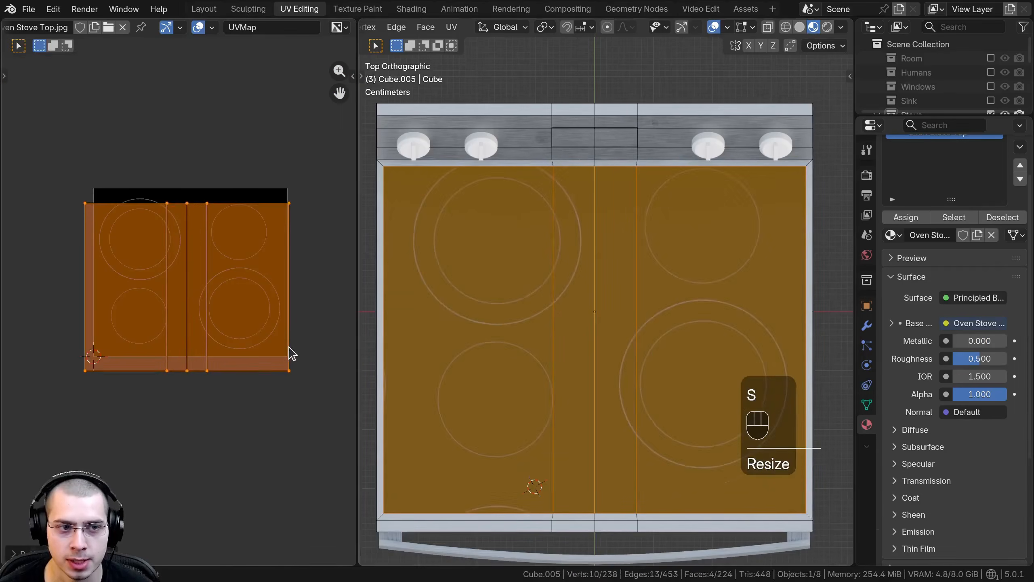
{"action": "key", "text": "g"}
{"action": "key", "text": "s"}
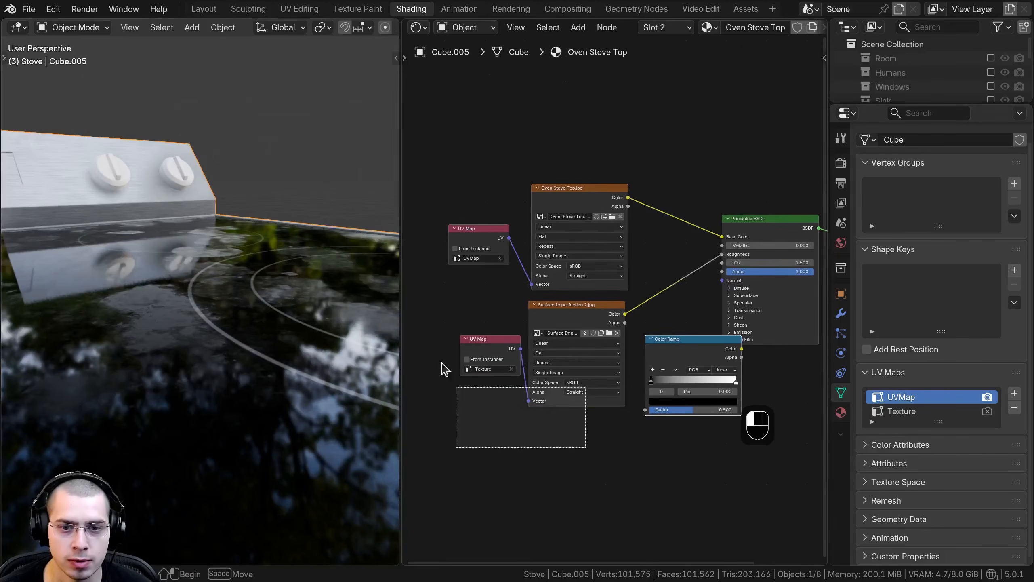
{"action": "key", "text": "g"}
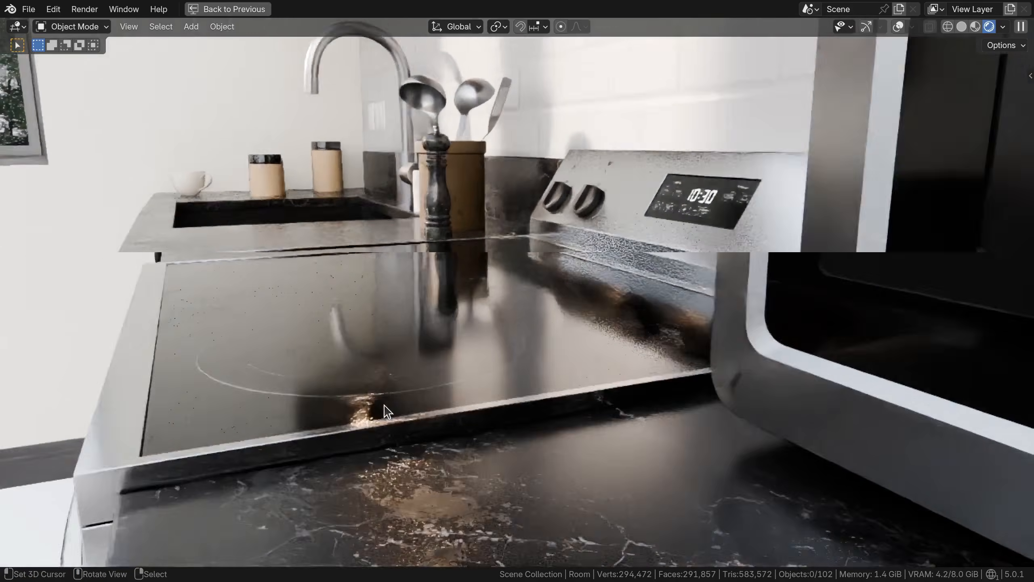
{"action": "scroll", "coordinate": [384, 404], "scroll_direction": "down", "scroll_amount": 1}
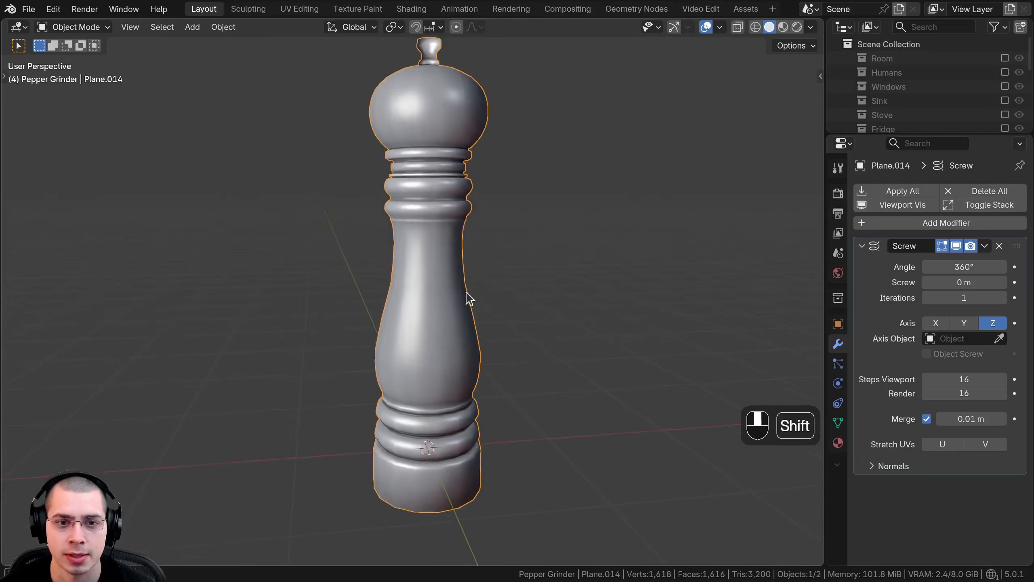
{"action": "middle_click_drag", "start_coordinate": [469, 296], "coordinate": [469, 247]}
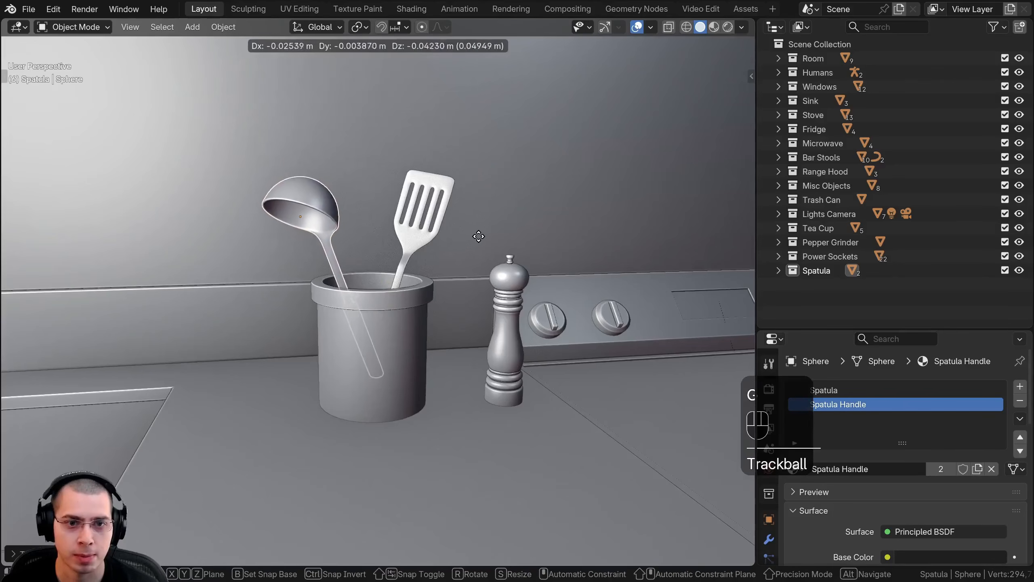
{"action": "key", "text": "g"}
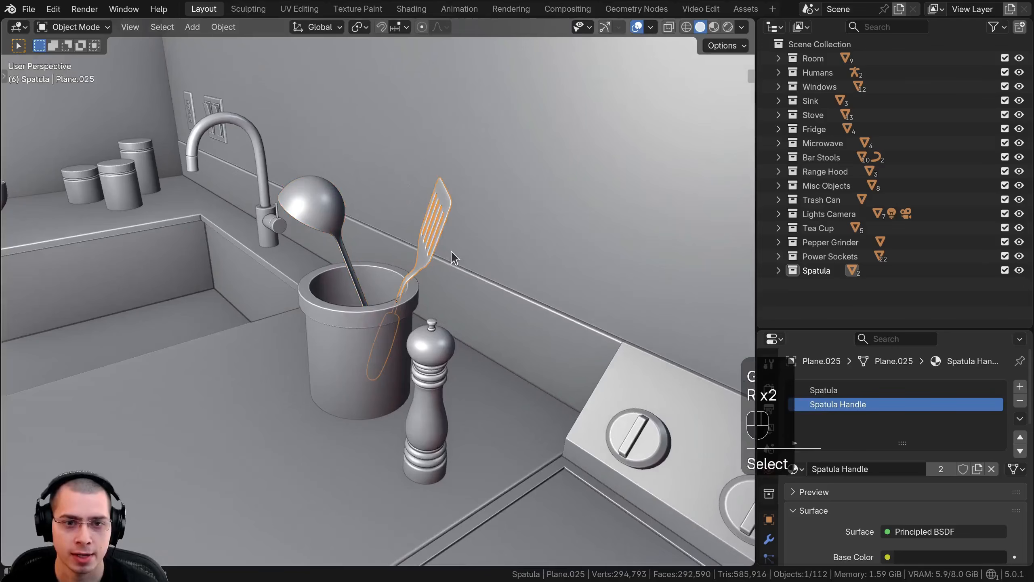
{"action": "key", "text": "shift+d"}
{"action": "key", "text": "r"}
{"action": "key", "text": "r"}
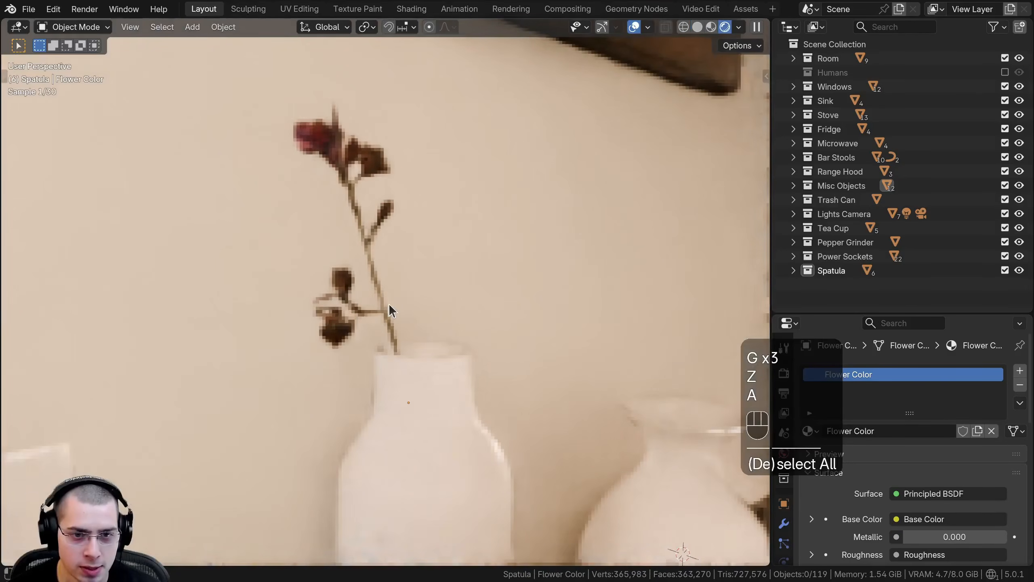
{"action": "key", "text": "KP_0"}
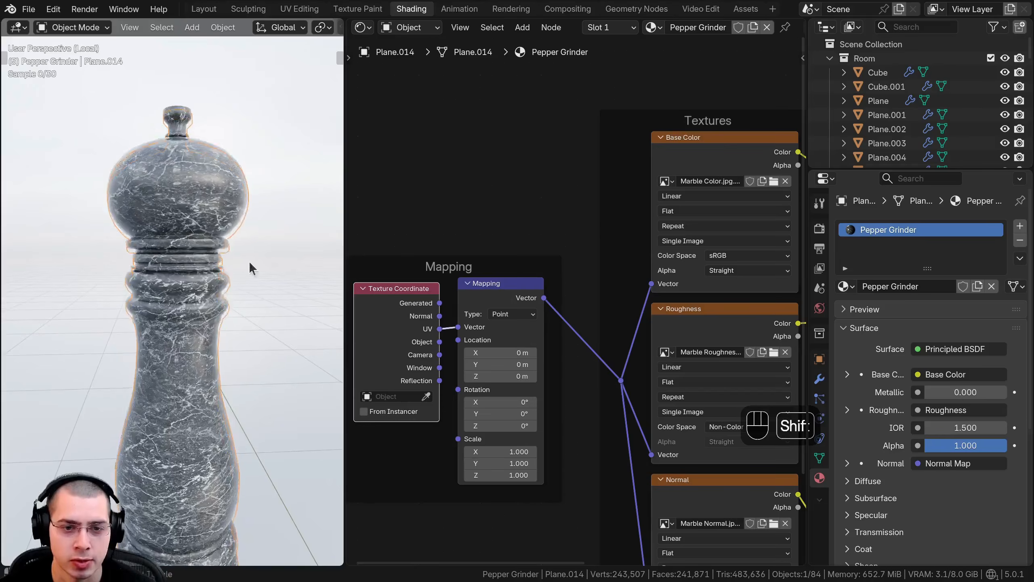
{"action": "scroll", "coordinate": [481, 285], "scroll_direction": "up", "scroll_amount": 3}
{"action": "left_click", "coordinate": [473, 291]}
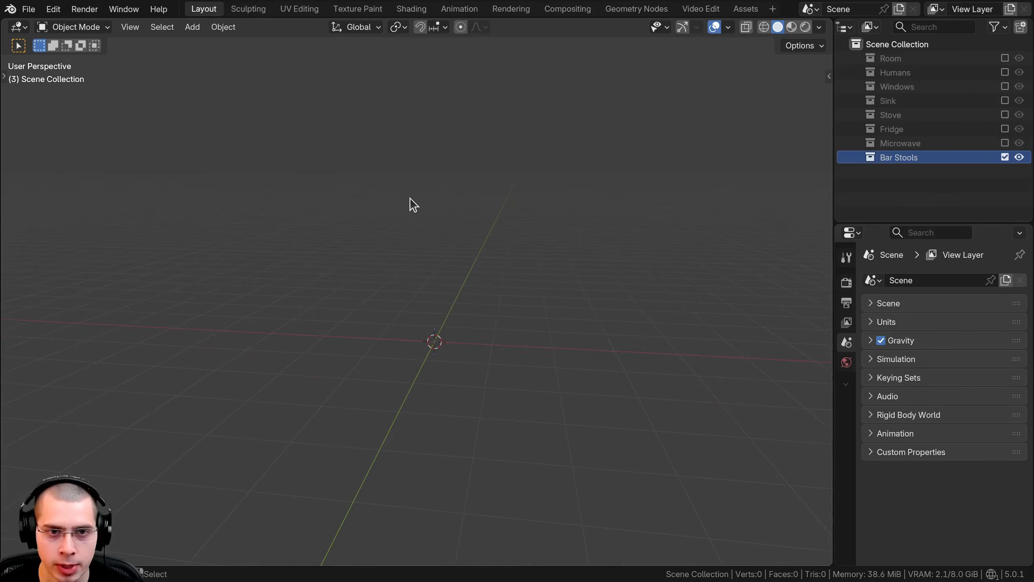
Step: Add a cylinder mesh with 22 vertices at the scene origin
{"action": "key", "text": "shift+a"}
{"action": "mouse_move", "coordinate": [404, 226]}
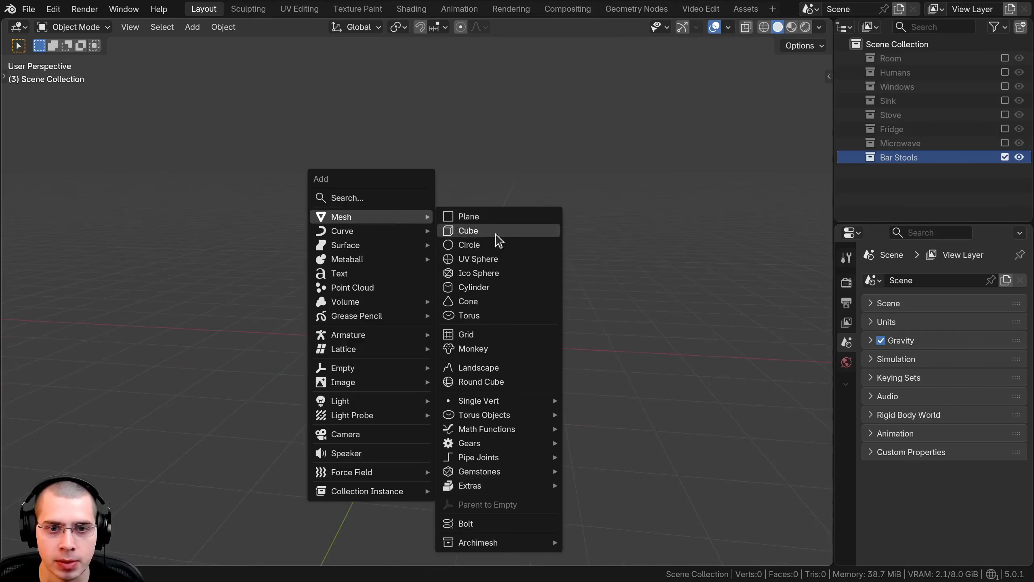
{"action": "left_click", "coordinate": [496, 291]}
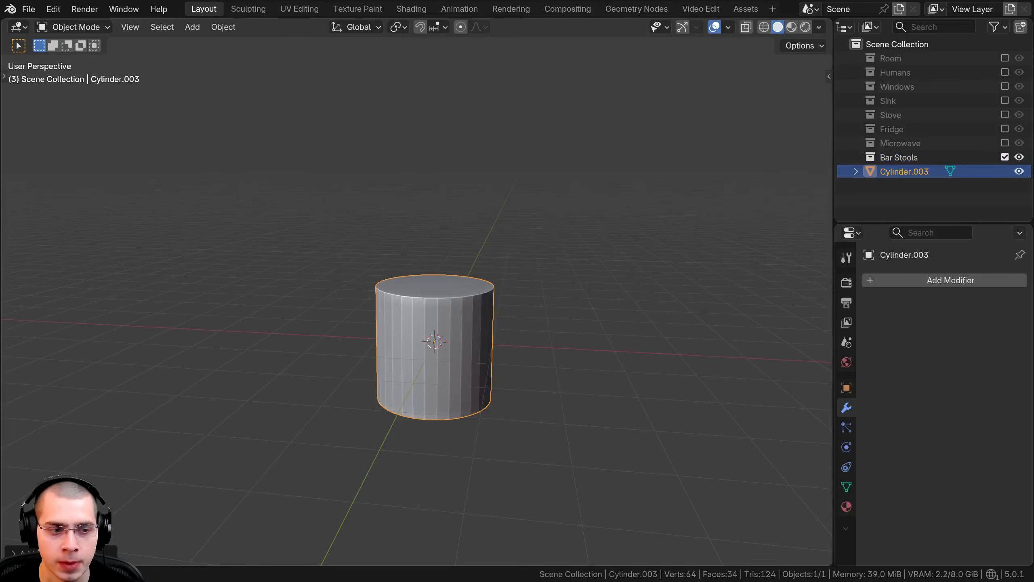
{"action": "left_click", "coordinate": [61, 553]}
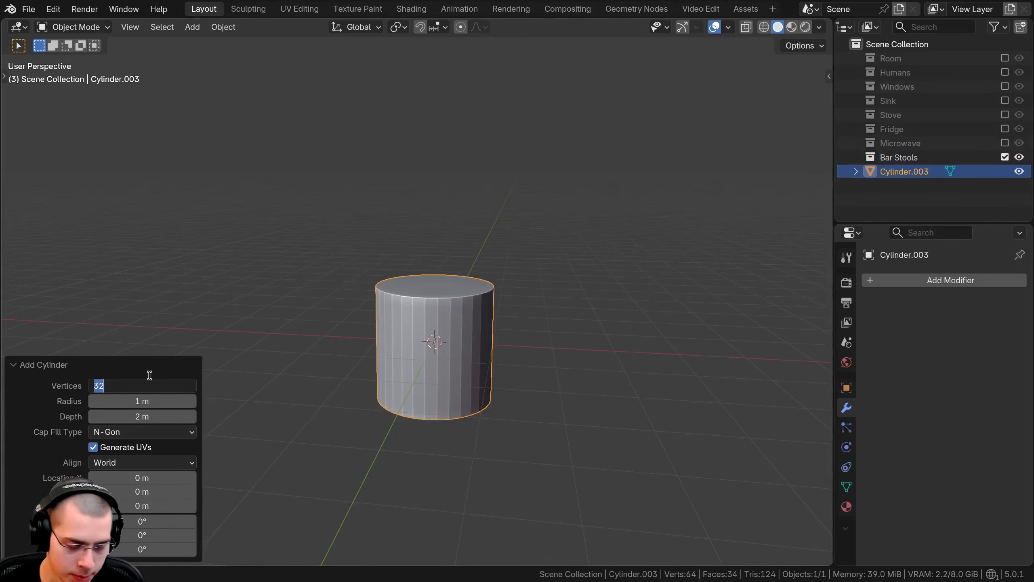
{"action": "type", "text": "22"}
{"action": "key", "text": "Return"}
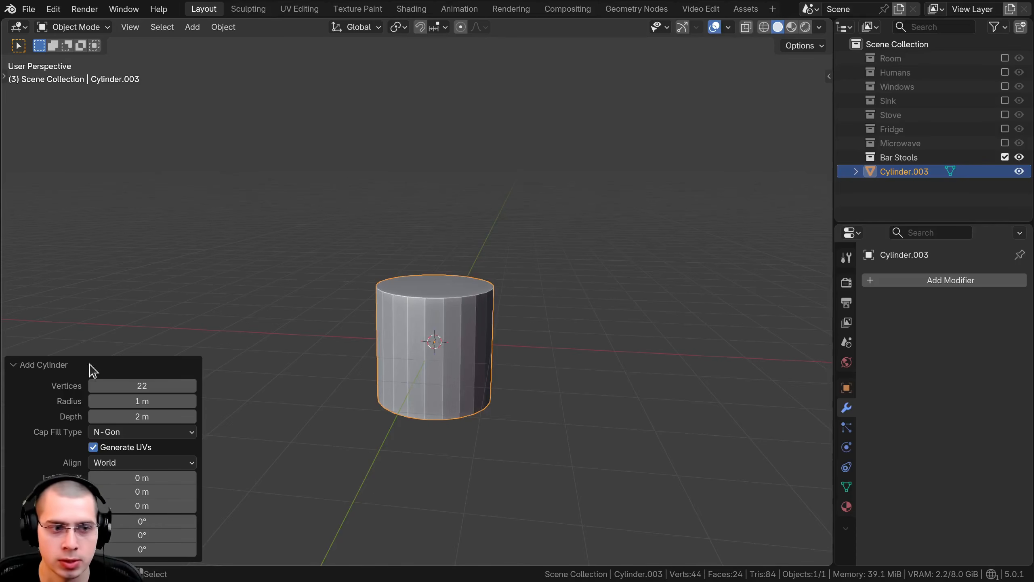
{"action": "left_click", "coordinate": [52, 364]}
Step: Scale the cylinder's whole mesh down uniformly in Edit Mode to about 0.05 of its size
{"action": "middle_click_drag", "start_coordinate": [417, 318], "coordinate": [415, 266]}
{"action": "scroll", "coordinate": [416, 378], "scroll_direction": "up", "scroll_amount": 3}
{"action": "scroll", "coordinate": [415, 266], "scroll_direction": "up", "scroll_amount": 5}
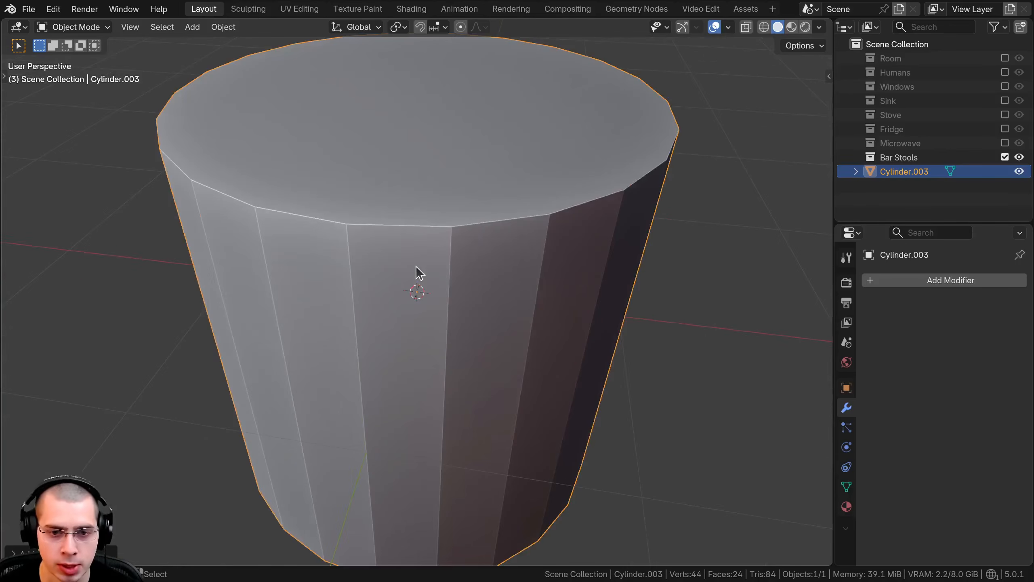
{"action": "scroll", "coordinate": [607, 210], "scroll_direction": "down", "scroll_amount": 5}
{"action": "key", "text": "Tab"}
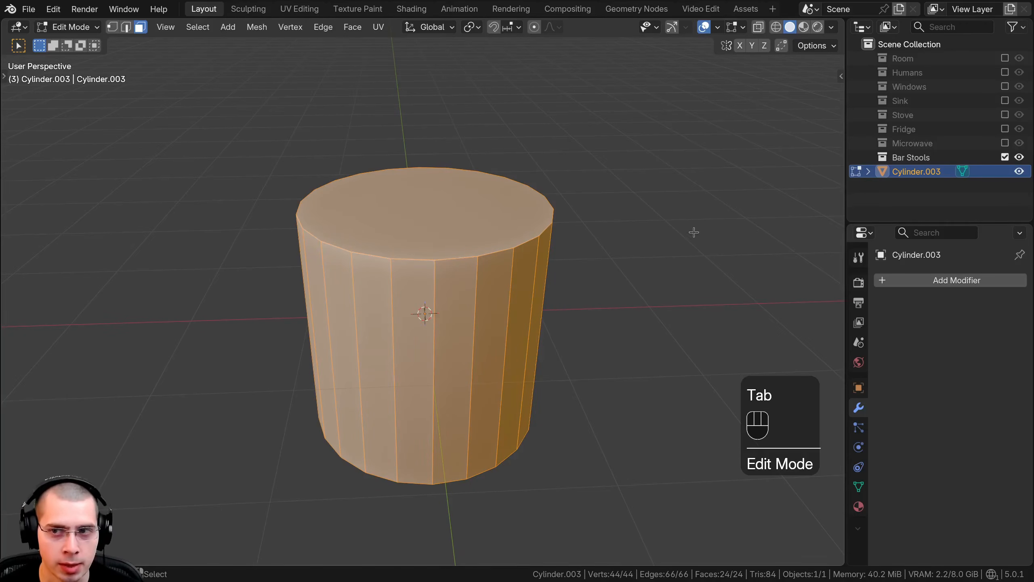
{"action": "key", "text": "s"}
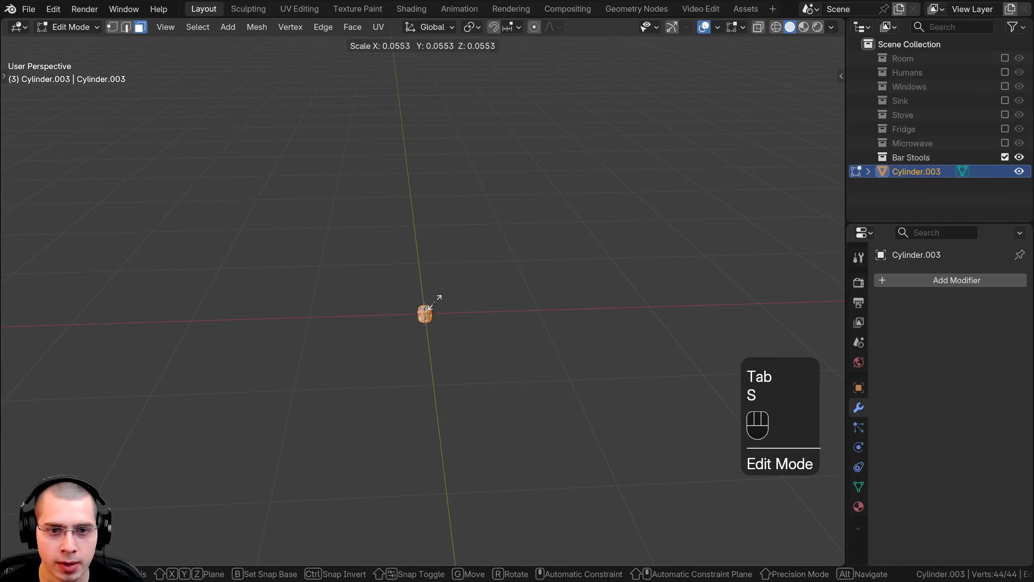
{"action": "left_click", "coordinate": [435, 300]}
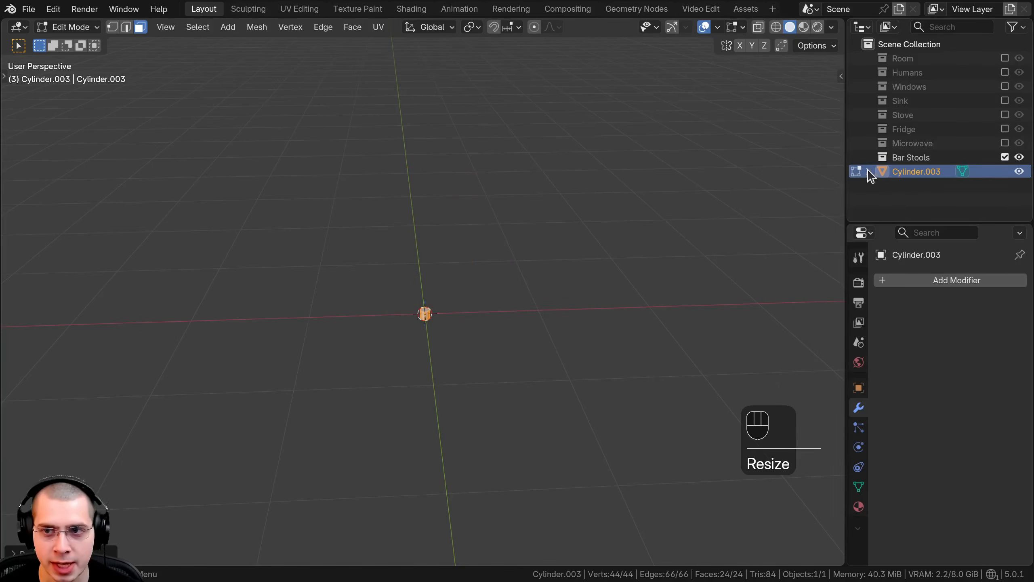
Step: Put the cylinder in the Bar Stools collection and shrink its mesh further
{"action": "left_click_drag", "start_coordinate": [905, 173], "coordinate": [904, 155]}
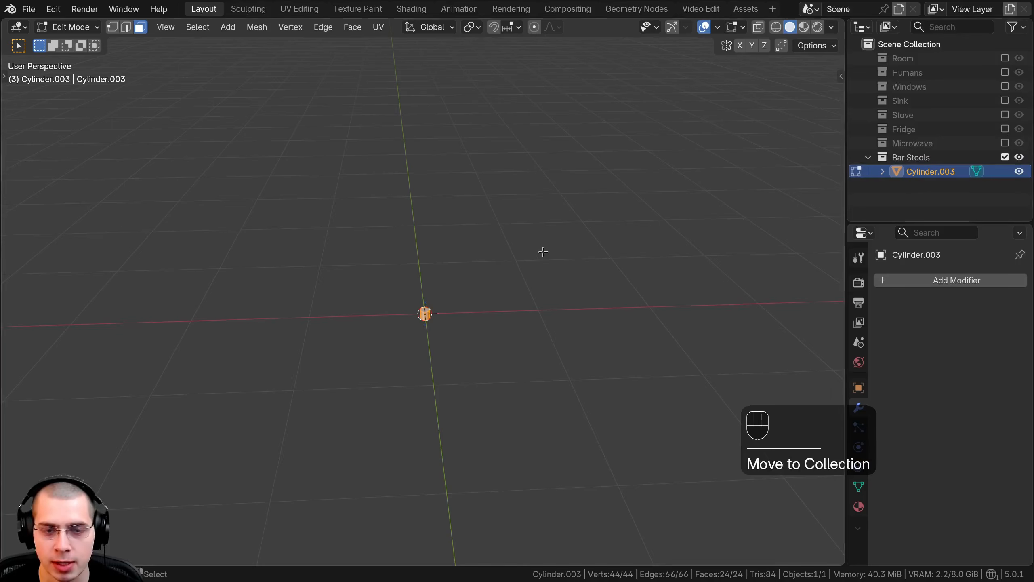
{"action": "key", "text": "s"}
{"action": "left_click", "coordinate": [450, 295]}
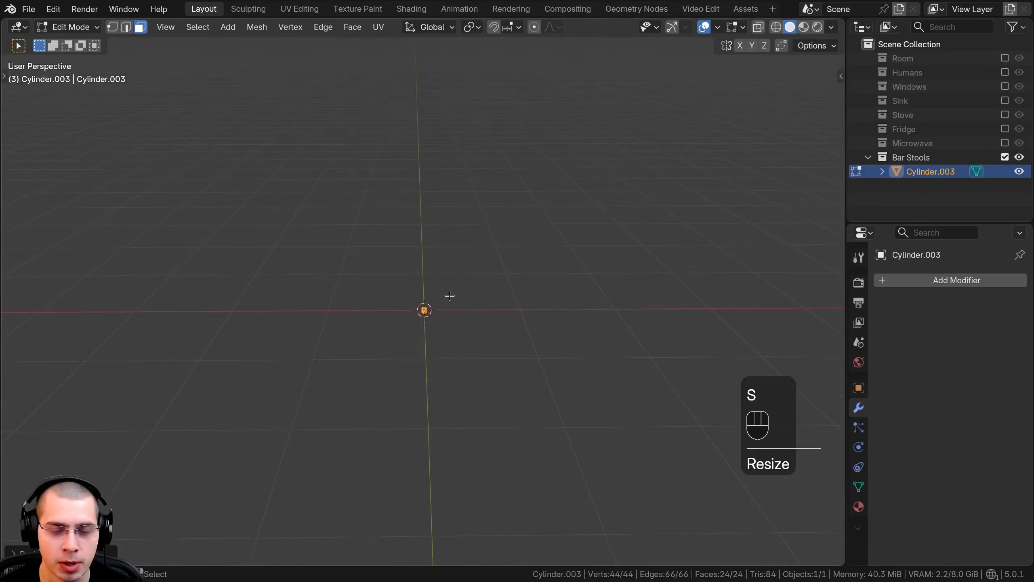
Step: Stretch the cylinder mesh along the Z axis into a thin vertical pole about 2.6 m long
{"action": "key", "text": "s"}
{"action": "key", "text": "z"}
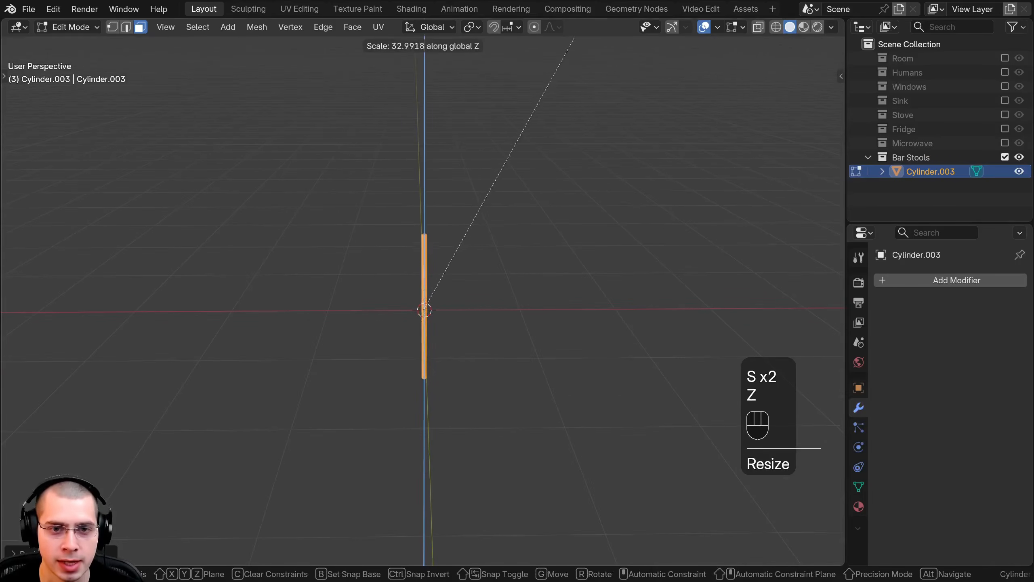
{"action": "left_click", "coordinate": [556, 247]}
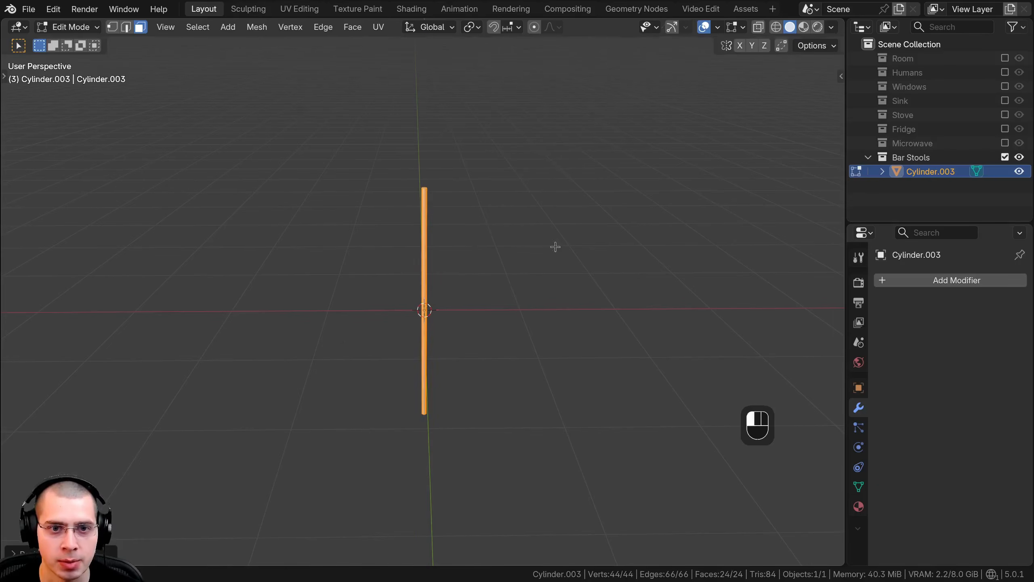
{"action": "middle_click_drag", "start_coordinate": [466, 268], "coordinate": [465, 282]}
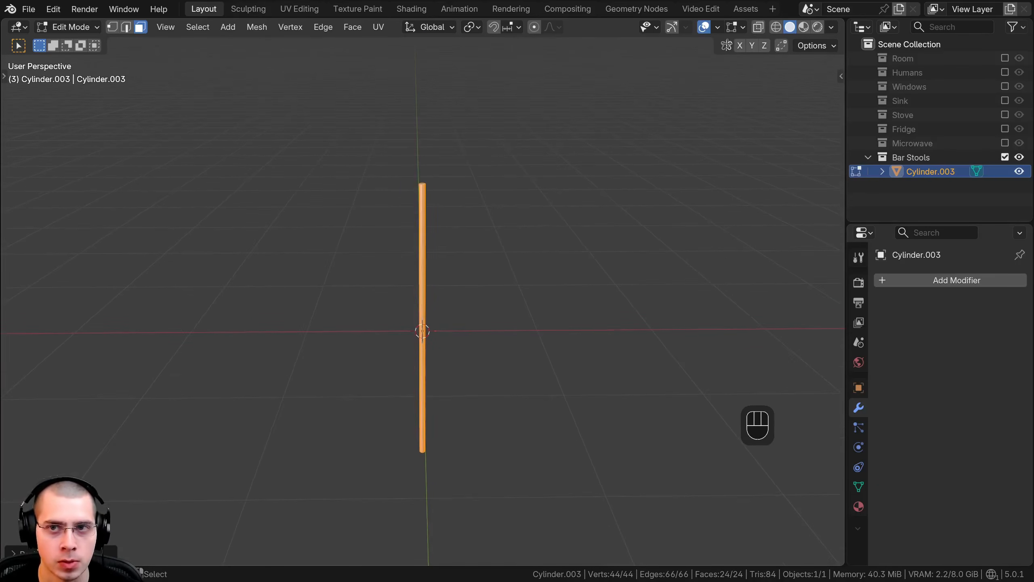
Step: Turn on the edge length overlay and check the pole's edge lengths
{"action": "left_click", "coordinate": [742, 28]}
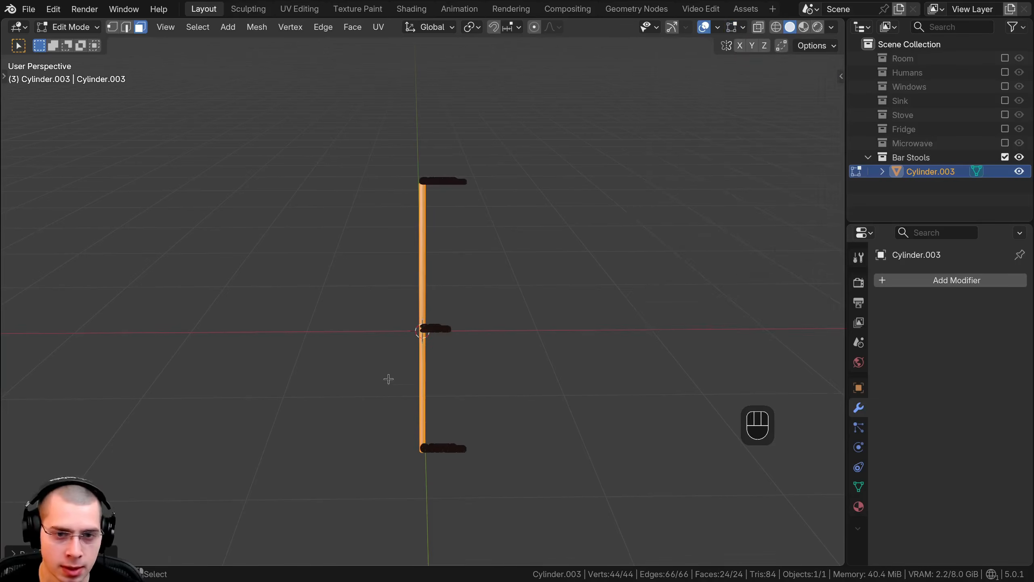
{"action": "scroll", "coordinate": [401, 343], "scroll_direction": "up", "scroll_amount": 10}
{"action": "middle_click_drag", "start_coordinate": [395, 323], "coordinate": [391, 303]}
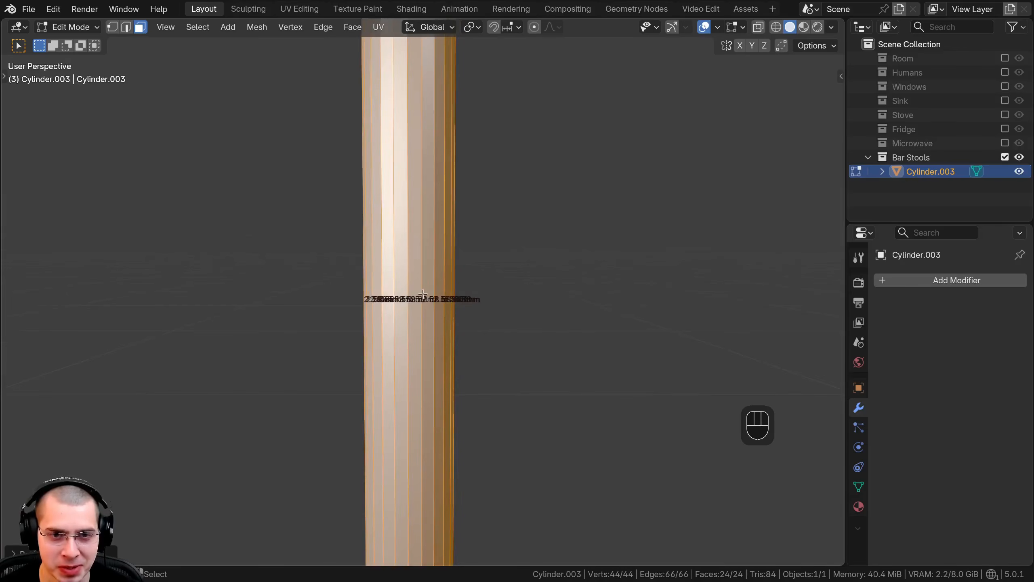
{"action": "scroll", "coordinate": [423, 294], "scroll_direction": "down", "scroll_amount": 3}
{"action": "scroll", "coordinate": [434, 337], "scroll_direction": "down", "scroll_amount": 2}
{"action": "scroll", "coordinate": [436, 334], "scroll_direction": "up", "scroll_amount": 4}
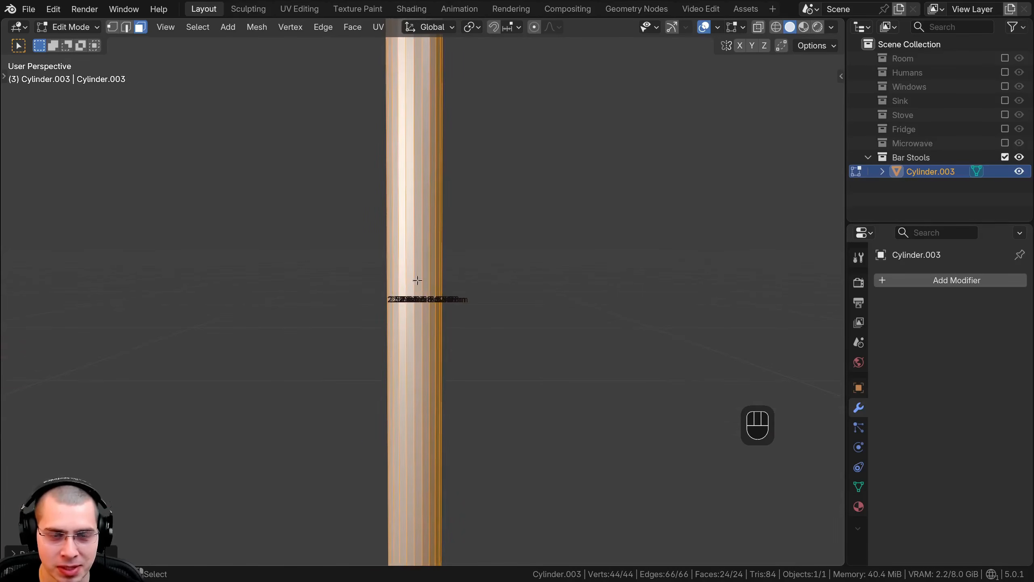
{"action": "scroll", "coordinate": [423, 275], "scroll_direction": "down", "scroll_amount": 3}
Step: Add a cube in the front view and scale its mesh down to about 0.64 m per edge in Edit Mode
{"action": "key", "text": "Tab"}
{"action": "scroll", "coordinate": [387, 414], "scroll_direction": "down", "scroll_amount": 2}
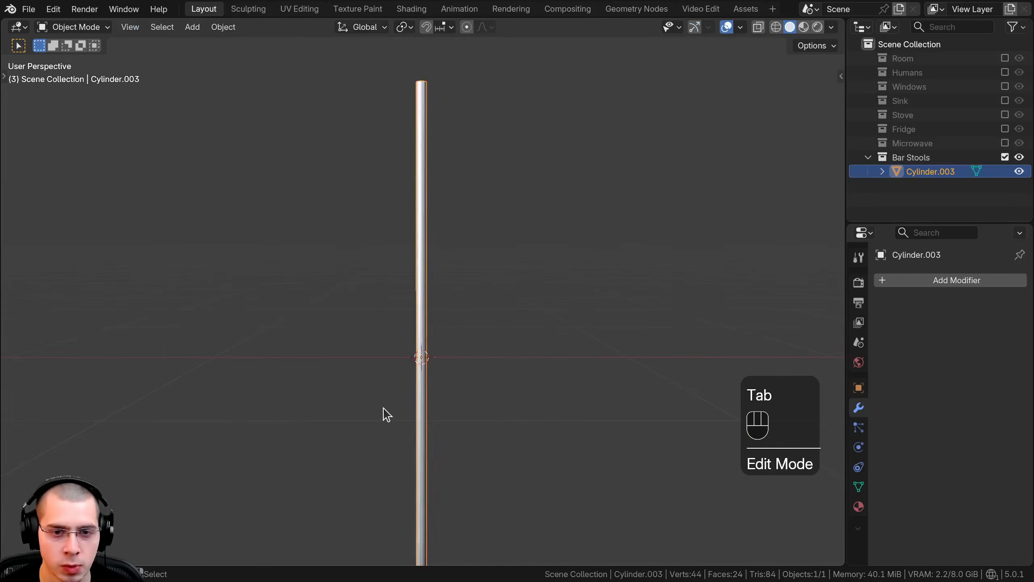
{"action": "key", "text": "KP_1"}
{"action": "scroll", "coordinate": [365, 388], "scroll_direction": "down", "scroll_amount": 3}
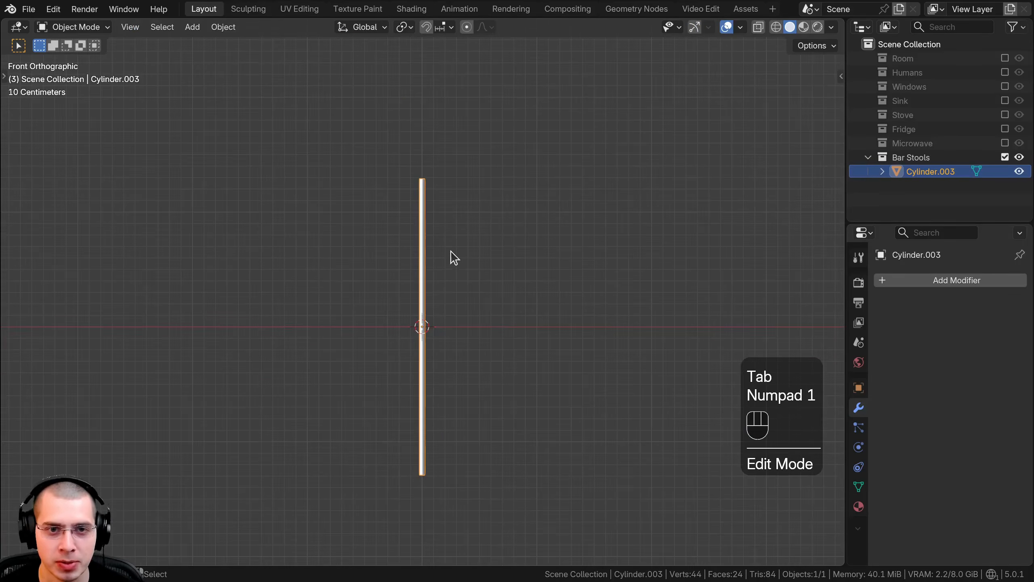
{"action": "key", "text": "shift+a"}
{"action": "left_click", "coordinate": [525, 267]}
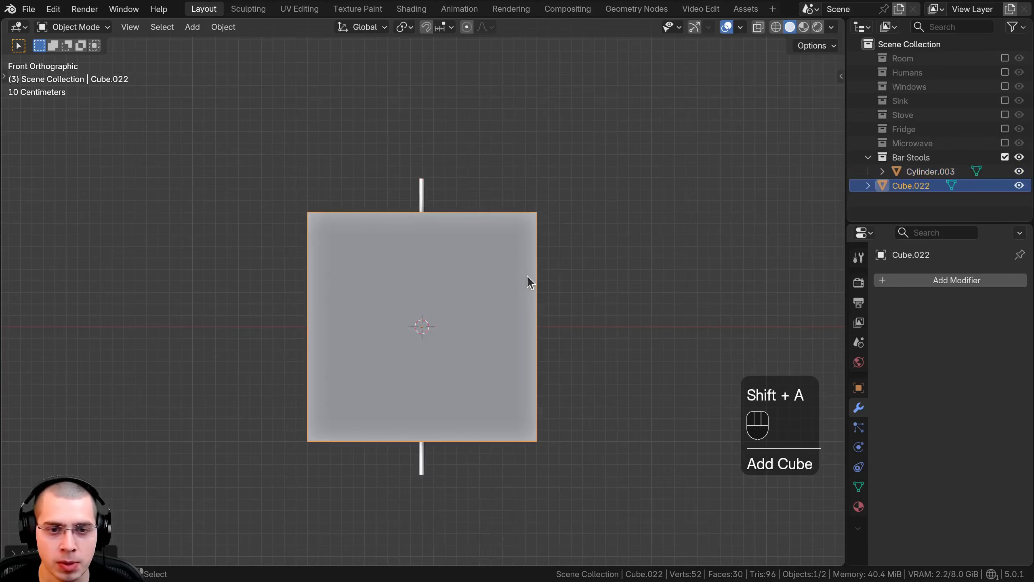
{"action": "key", "text": "Tab"}
{"action": "key", "text": "s"}
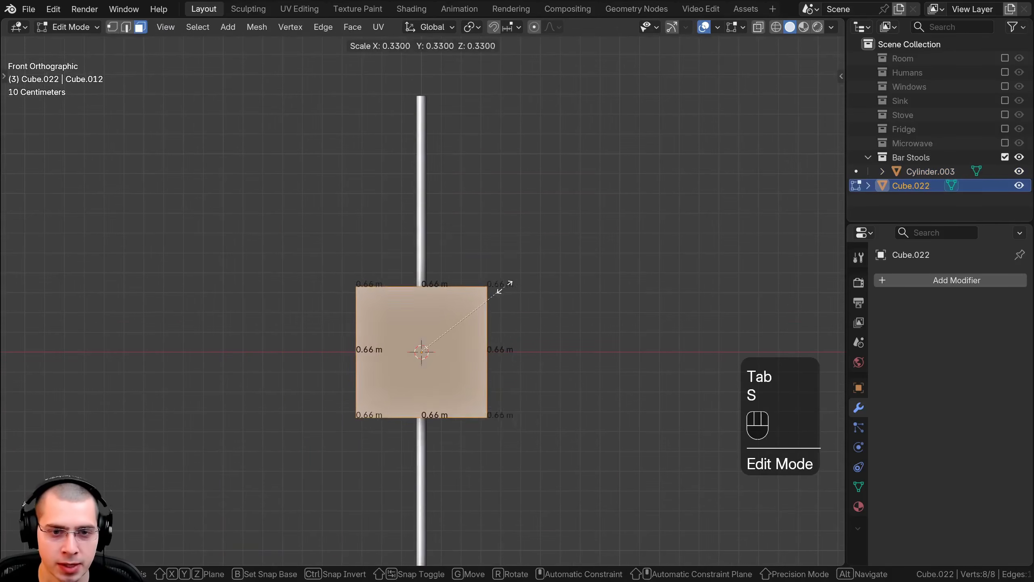
{"action": "left_click", "coordinate": [505, 287]}
Step: Move the cube object beside the pole with its base on the ground line, and show its mesh in wireframe
{"action": "key", "text": "Tab"}
{"action": "key", "text": "g"}
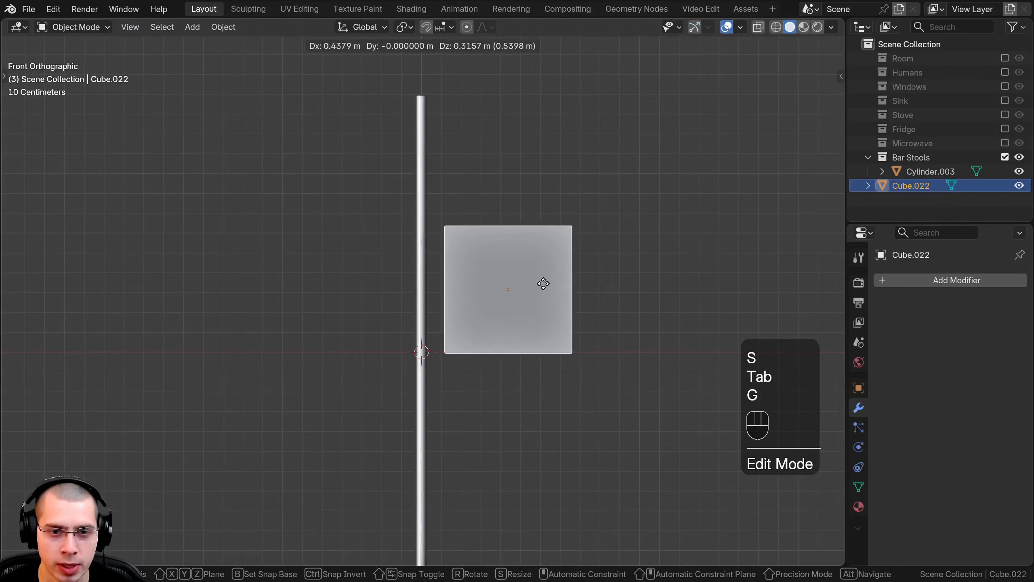
{"action": "left_click", "coordinate": [542, 282]}
{"action": "key", "text": "Tab"}
{"action": "middle_click_drag", "start_coordinate": [610, 261], "coordinate": [582, 288], "text": "shift"}
{"action": "key", "text": "z"}
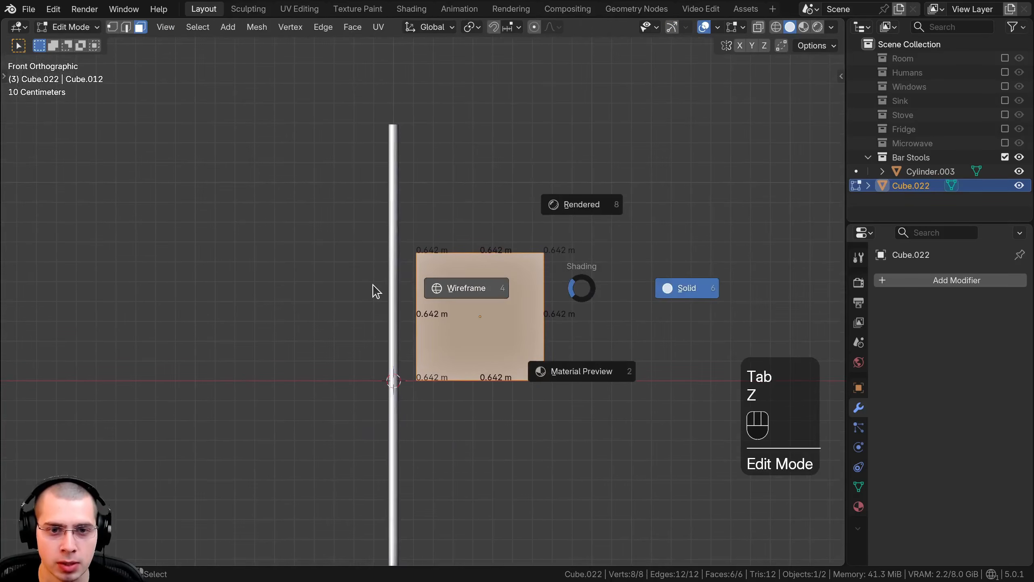
{"action": "left_click", "coordinate": [375, 290]}
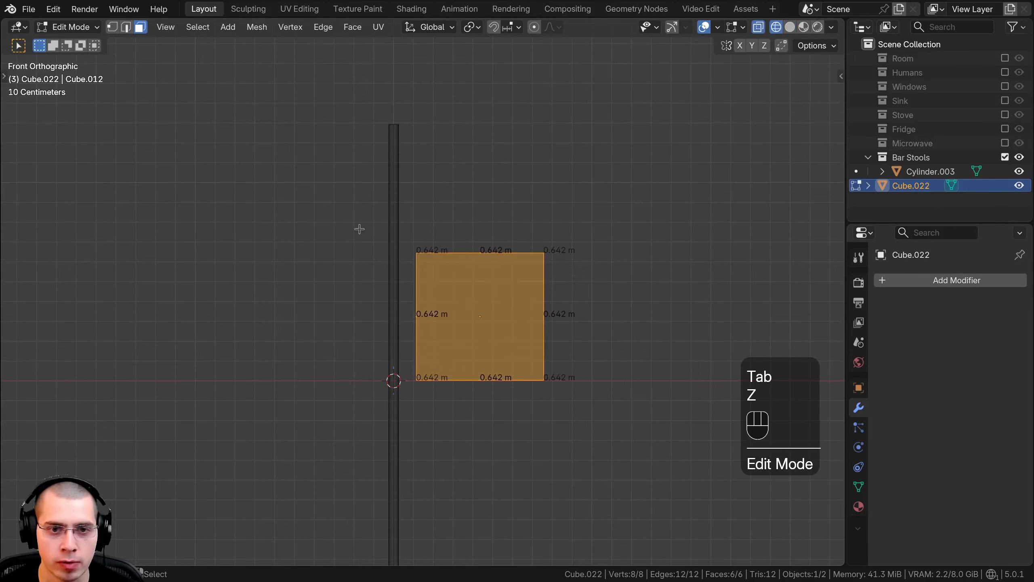
Step: Select the cube's top vertices and move them along Z to make the cube 0.75 m high
{"action": "left_click", "coordinate": [112, 28]}
{"action": "key", "text": "alt+a"}
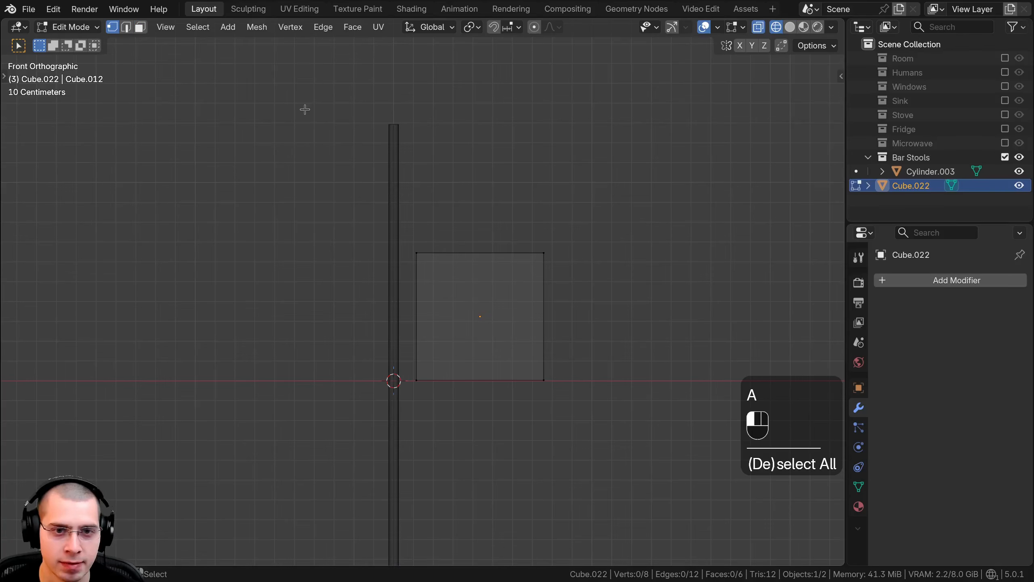
{"action": "left_click_drag", "start_coordinate": [305, 109], "coordinate": [635, 285]}
{"action": "middle_click_drag", "start_coordinate": [518, 306], "coordinate": [516, 392], "text": "shift"}
{"action": "scroll", "coordinate": [517, 393], "scroll_direction": "up", "scroll_amount": 1}
{"action": "key", "text": "g"}
{"action": "key", "text": "z"}
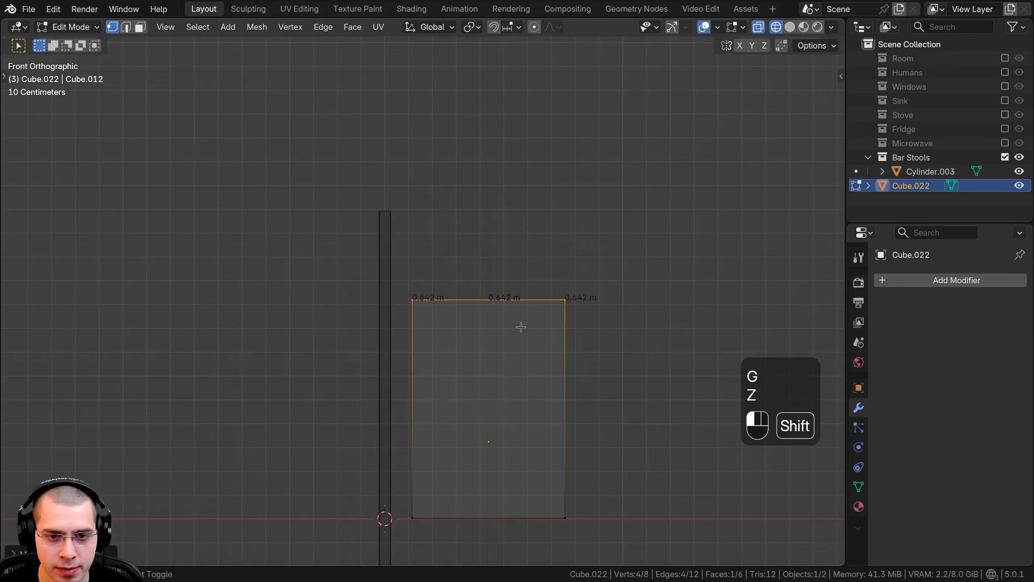
{"action": "middle_click_drag", "start_coordinate": [520, 328], "coordinate": [511, 234], "text": "shift"}
{"action": "scroll", "coordinate": [513, 220], "scroll_direction": "up", "scroll_amount": 3}
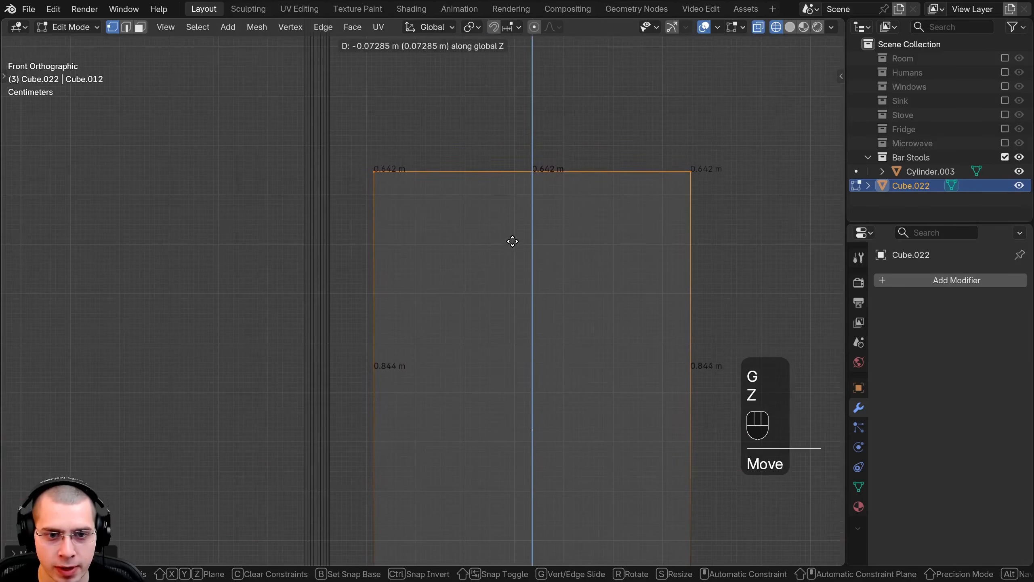
{"action": "left_click", "coordinate": [510, 410], "text": "shift"}
{"action": "scroll", "coordinate": [427, 406], "scroll_direction": "down", "scroll_amount": 4}
{"action": "middle_click_drag", "start_coordinate": [427, 406], "coordinate": [424, 369], "text": "shift"}
{"action": "scroll", "coordinate": [432, 326], "scroll_direction": "up", "scroll_amount": 2}
{"action": "key", "text": "g"}
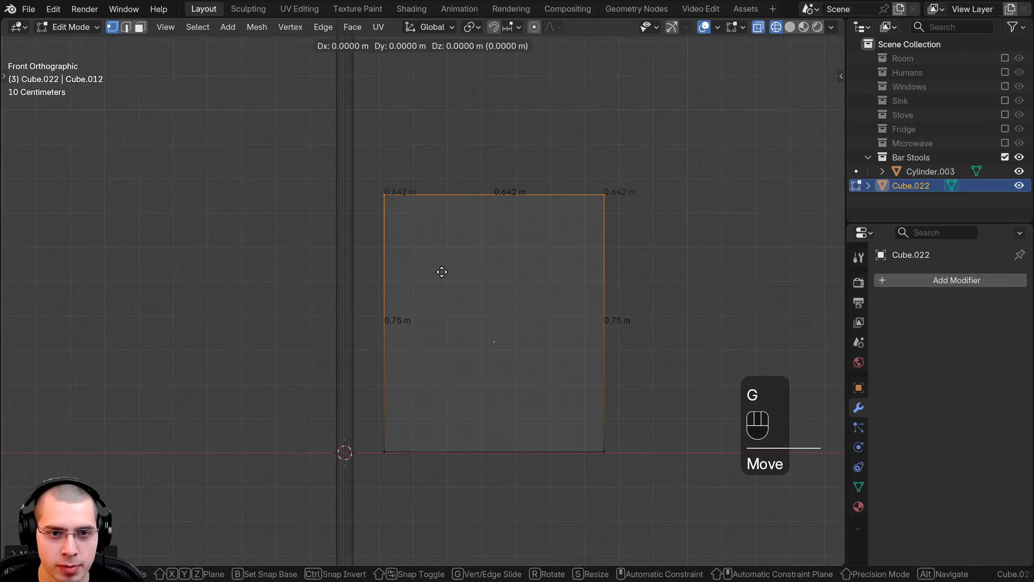
{"action": "key", "text": "g"}
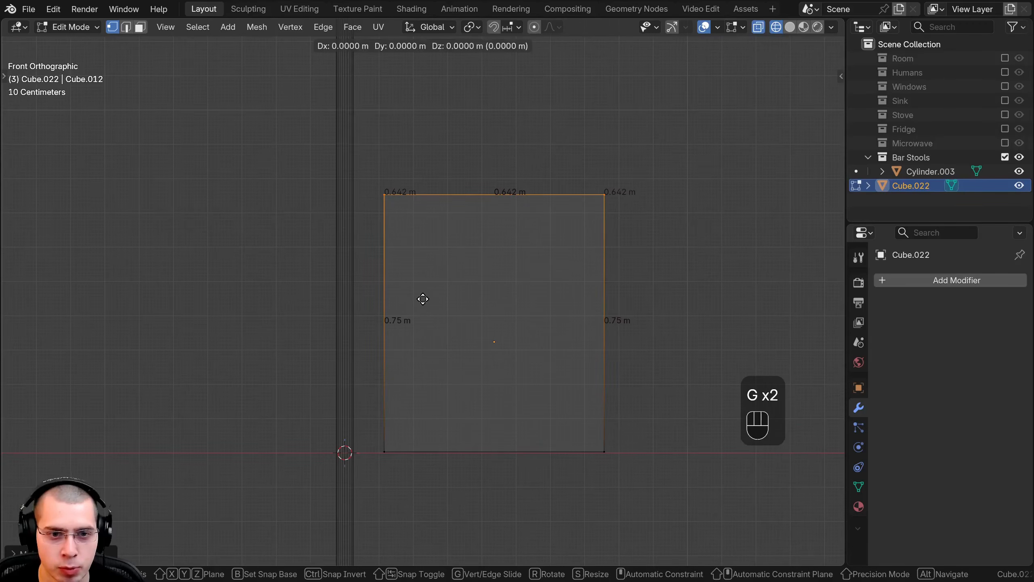
{"action": "right_click", "coordinate": [385, 268]}
Step: Scale the pole's mesh down to roughly the cube's height and raise it about 0.37 m along Z onto the ground line
{"action": "scroll", "coordinate": [387, 265], "scroll_direction": "down", "scroll_amount": 2}
{"action": "key", "text": "Tab"}
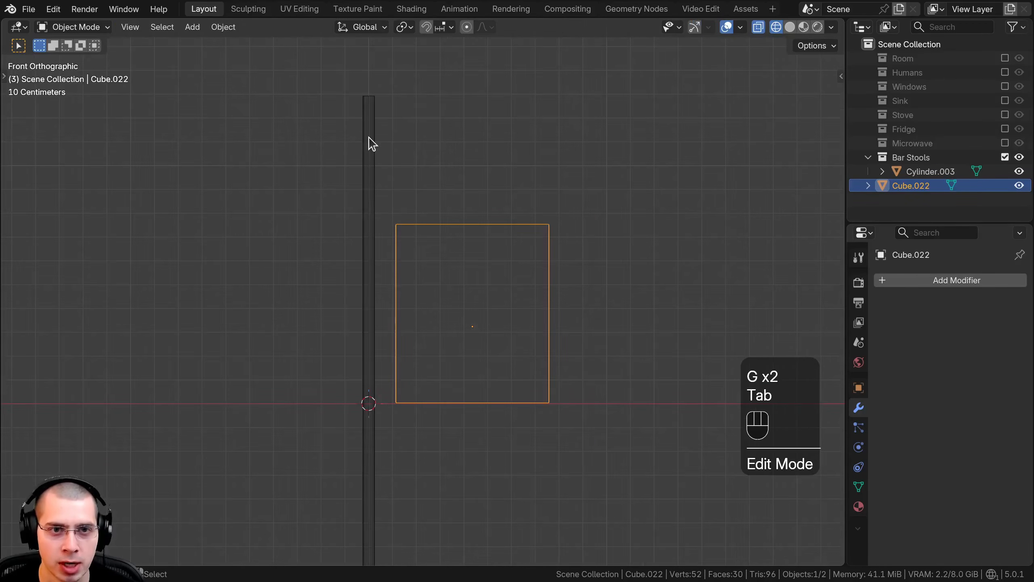
{"action": "left_click", "coordinate": [367, 122]}
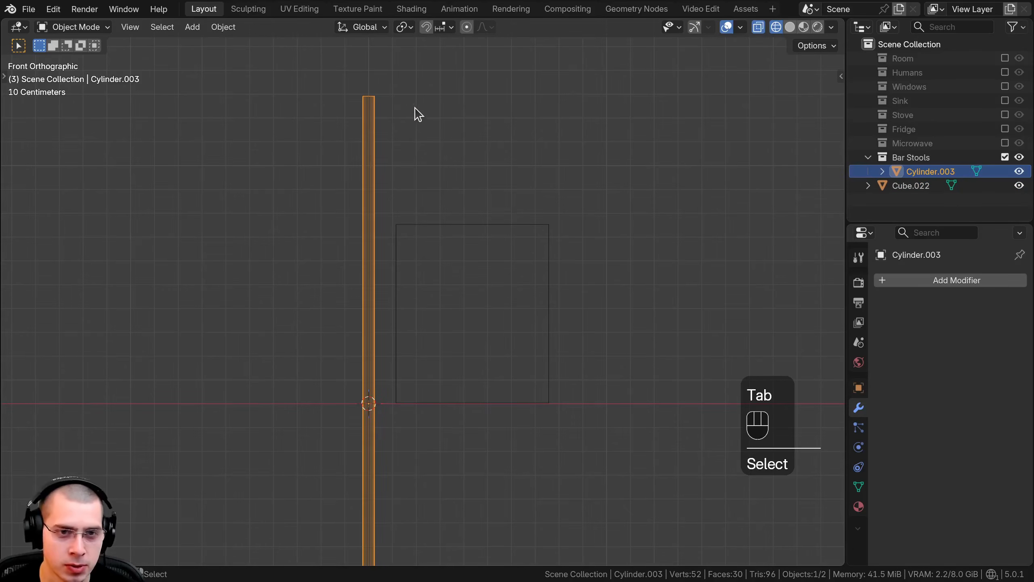
{"action": "key", "text": "Tab"}
{"action": "key", "text": "s"}
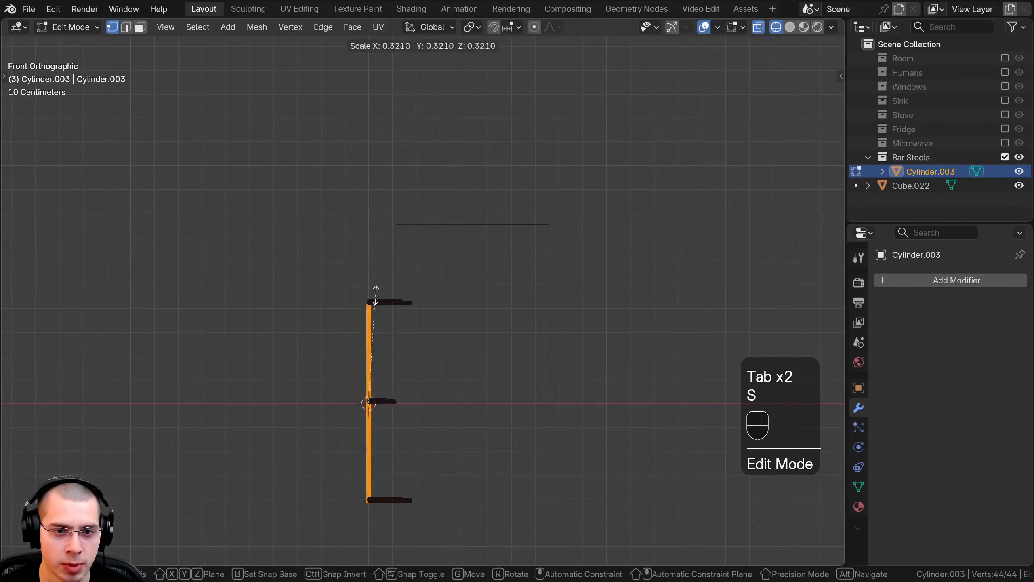
{"action": "left_click", "coordinate": [377, 294]}
{"action": "key", "text": "g"}
{"action": "key", "text": "z"}
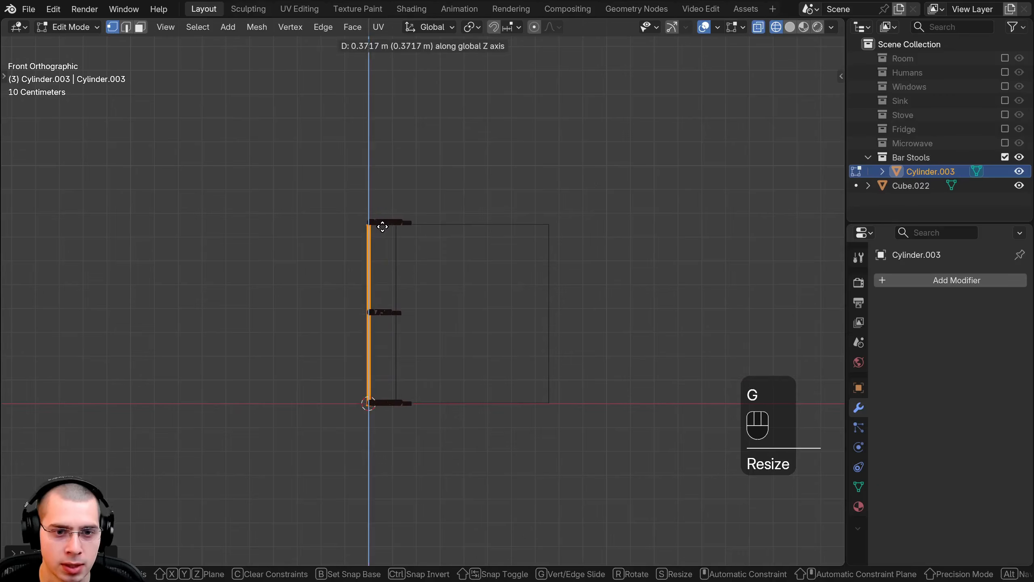
{"action": "left_click", "coordinate": [383, 224]}
Step: Move the cube along the X axis until its side sits close to the pole
{"action": "middle_click_drag", "start_coordinate": [409, 240], "coordinate": [432, 219], "text": "shift"}
{"action": "scroll", "coordinate": [431, 216], "scroll_direction": "up", "scroll_amount": 2}
{"action": "key", "text": "Tab"}
{"action": "left_click", "coordinate": [421, 190]}
{"action": "scroll", "coordinate": [423, 189], "scroll_direction": "up", "scroll_amount": 2}
{"action": "key", "text": "g"}
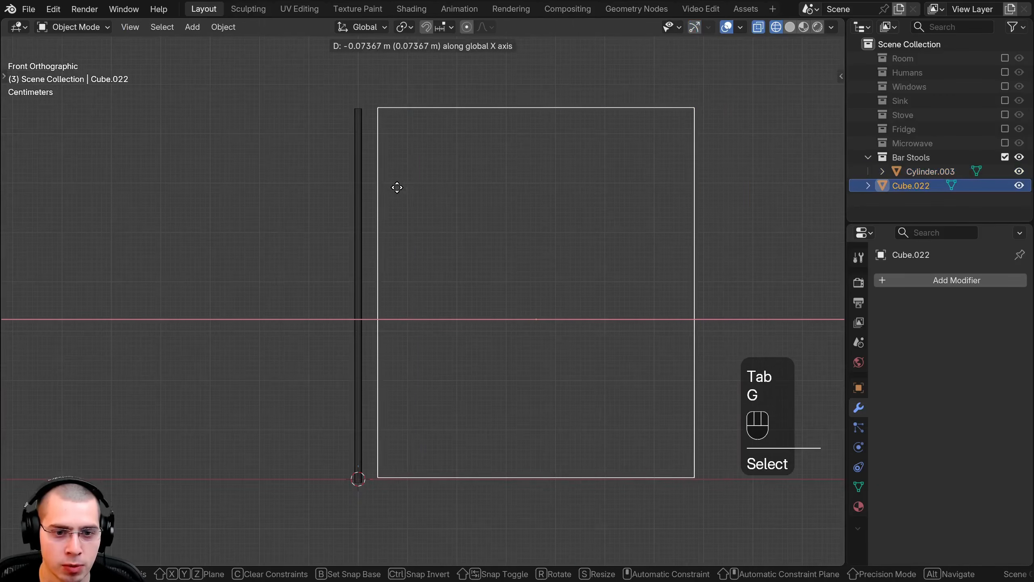
{"action": "left_click", "coordinate": [378, 183]}
Step: Shift the pole's whole mesh along Z in Edit Mode to line it up with the cube
{"action": "left_click", "coordinate": [361, 176]}
{"action": "scroll", "coordinate": [381, 176], "scroll_direction": "up", "scroll_amount": 1}
{"action": "middle_click_drag", "start_coordinate": [394, 229], "coordinate": [409, 356], "text": "shift"}
{"action": "key", "text": "Tab"}
{"action": "key", "text": "g"}
{"action": "key", "text": "z"}
{"action": "left_click", "coordinate": [416, 204]}
Step: Select only the pole's top vertices and lower them about 0.006 m along Z to match the cube's top
{"action": "key", "text": "a"}
{"action": "left_click_drag", "start_coordinate": [300, 146], "coordinate": [443, 245]}
{"action": "key", "text": "g"}
{"action": "key", "text": "z"}
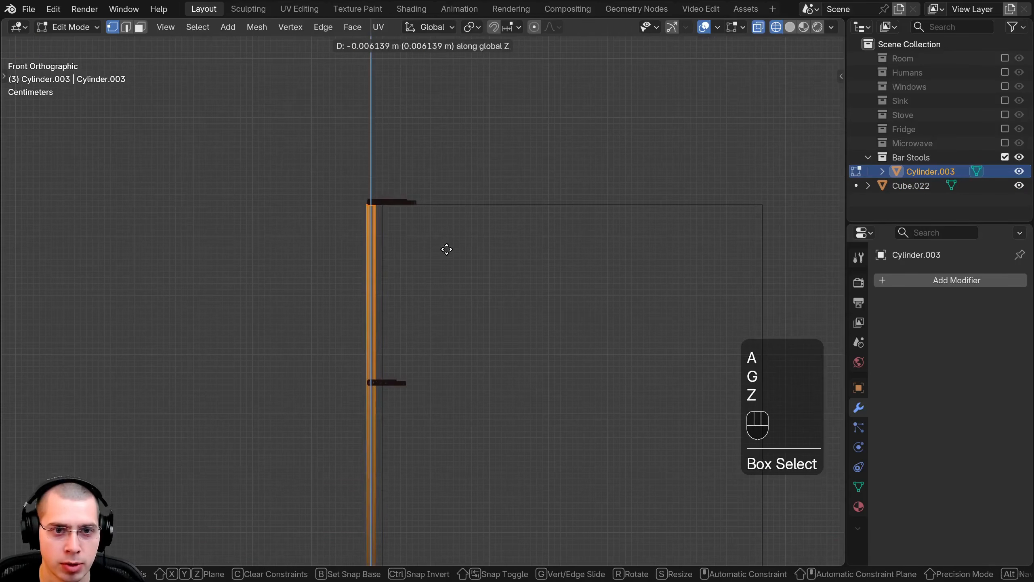
{"action": "left_click", "coordinate": [447, 249]}
Step: Return to solid shading in Object Mode and delete the reference cube
{"action": "key", "text": "Tab"}
{"action": "key", "text": "z"}
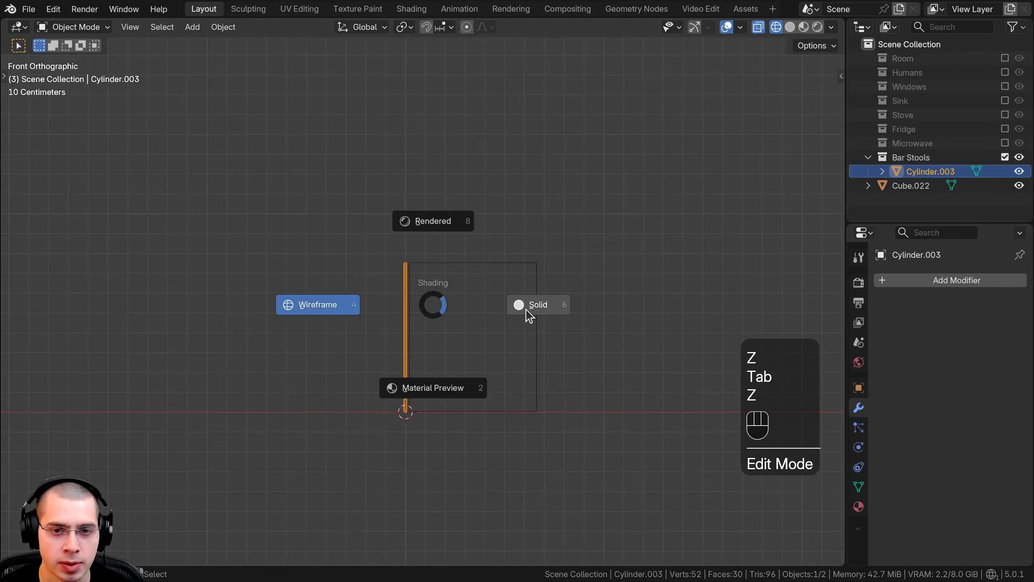
{"action": "left_click", "coordinate": [533, 304]}
{"action": "mouse_move", "coordinate": [534, 304]}
{"action": "middle_mouse_down"}
{"action": "mouse_move", "coordinate": [529, 365]}
{"action": "mouse_move", "coordinate": [490, 268]}
{"action": "mouse_move", "coordinate": [413, 275]}
{"action": "middle_mouse_up"}
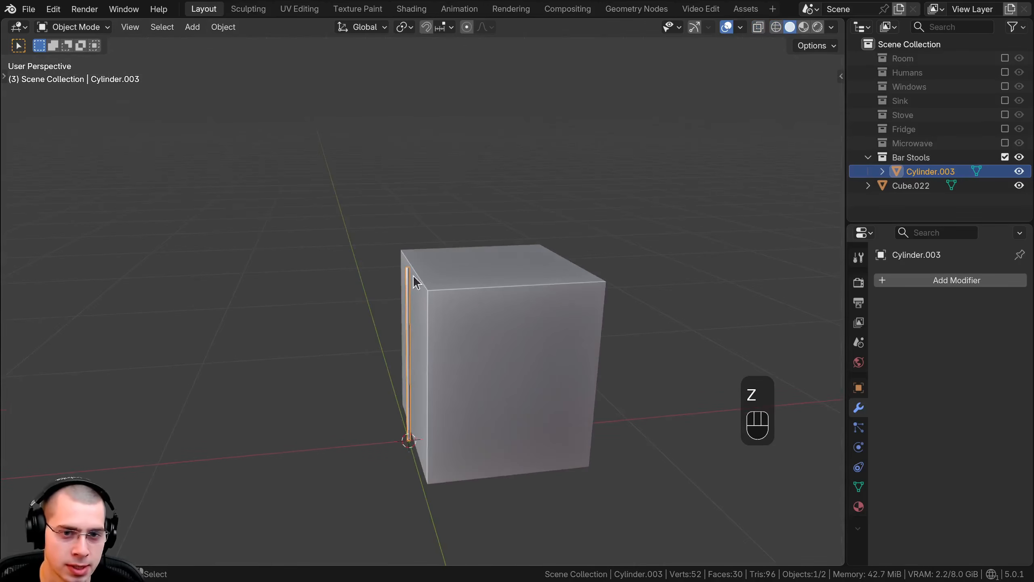
{"action": "left_click", "coordinate": [465, 280]}
{"action": "key", "text": "x"}
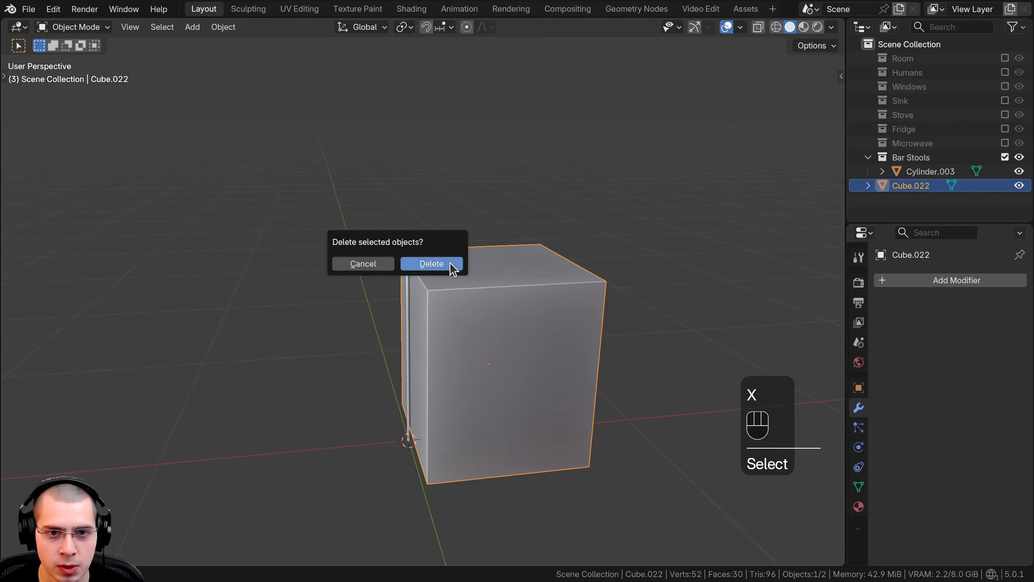
{"action": "left_click", "coordinate": [451, 267]}
Step: Open the pole's mesh for editing in top view and turn off the edge length overlay
{"action": "scroll", "coordinate": [393, 329], "scroll_direction": "up", "scroll_amount": 2}
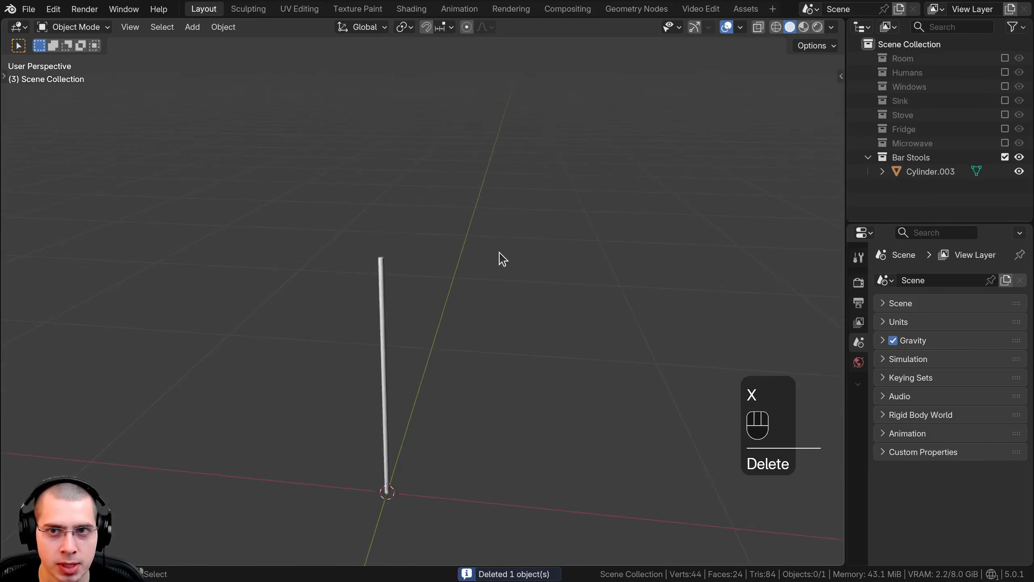
{"action": "middle_click_drag", "start_coordinate": [499, 252], "coordinate": [533, 220], "text": "shift"}
{"action": "left_click", "coordinate": [420, 226]}
{"action": "key", "text": "Tab"}
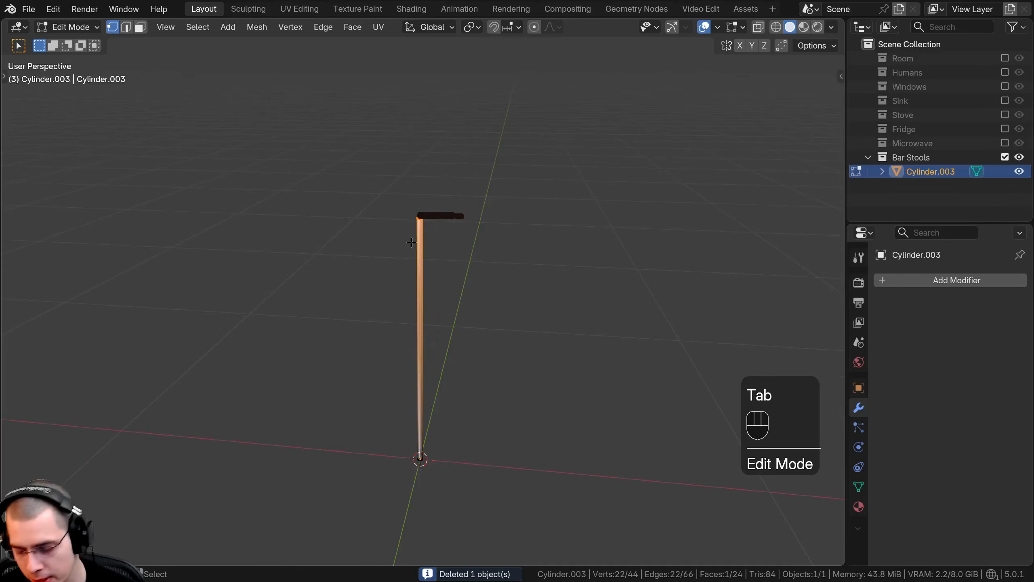
{"action": "key", "text": "KP_7"}
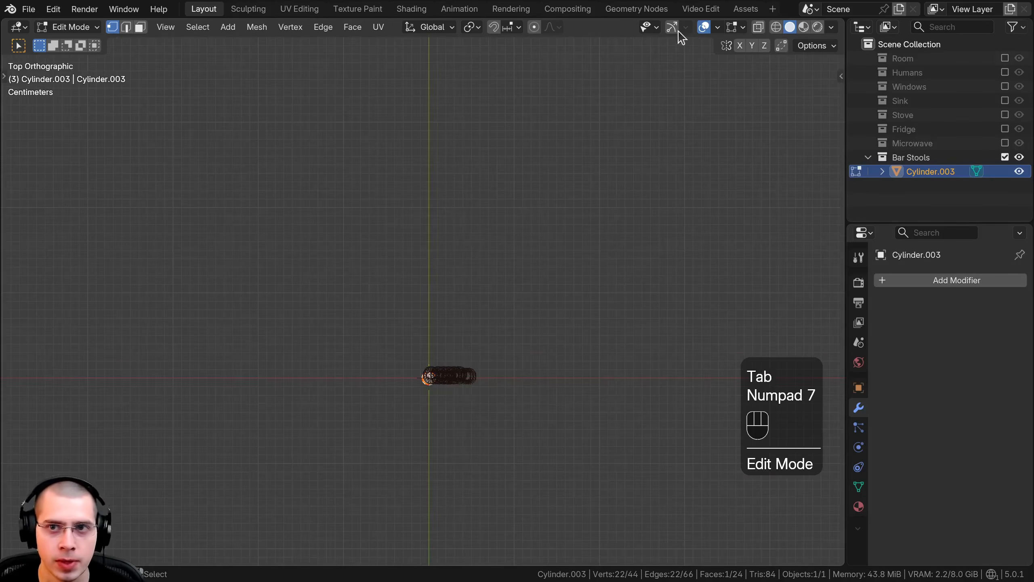
{"action": "left_click", "coordinate": [732, 30]}
{"action": "left_click", "coordinate": [657, 217]}
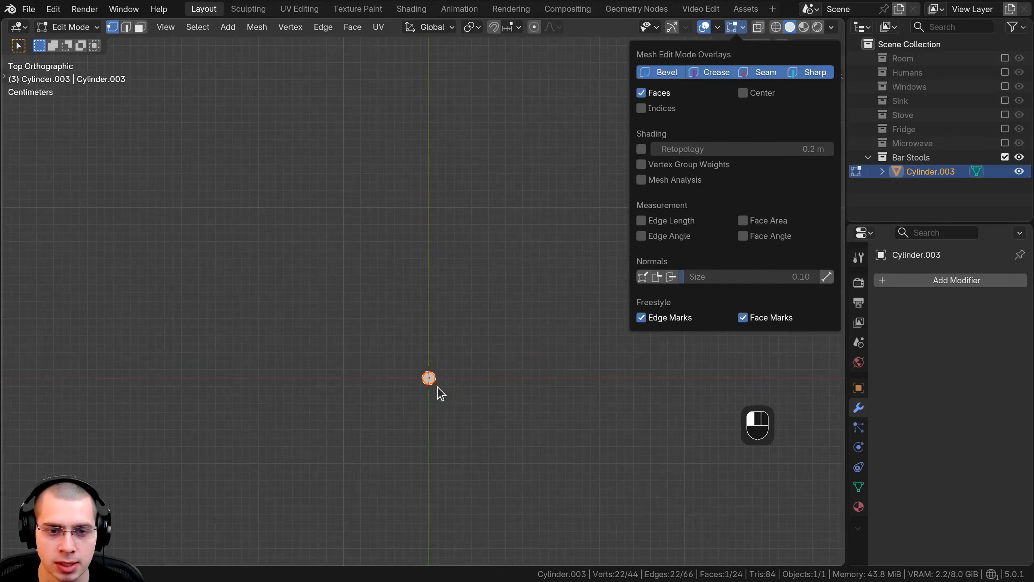
Step: Select the pole's whole mesh and move it diagonally away from the origin toward positive X and Y
{"action": "scroll", "coordinate": [441, 312], "scroll_direction": "up", "scroll_amount": 2}
{"action": "key", "text": "a"}
{"action": "scroll", "coordinate": [455, 251], "scroll_direction": "up", "scroll_amount": 1}
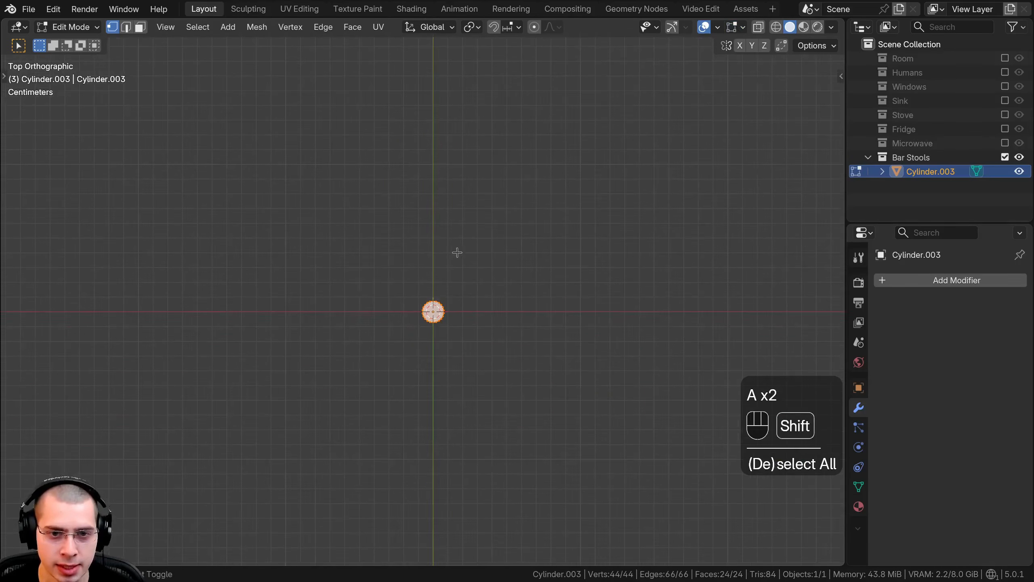
{"action": "middle_click_drag", "start_coordinate": [453, 289], "coordinate": [419, 327], "text": "shift"}
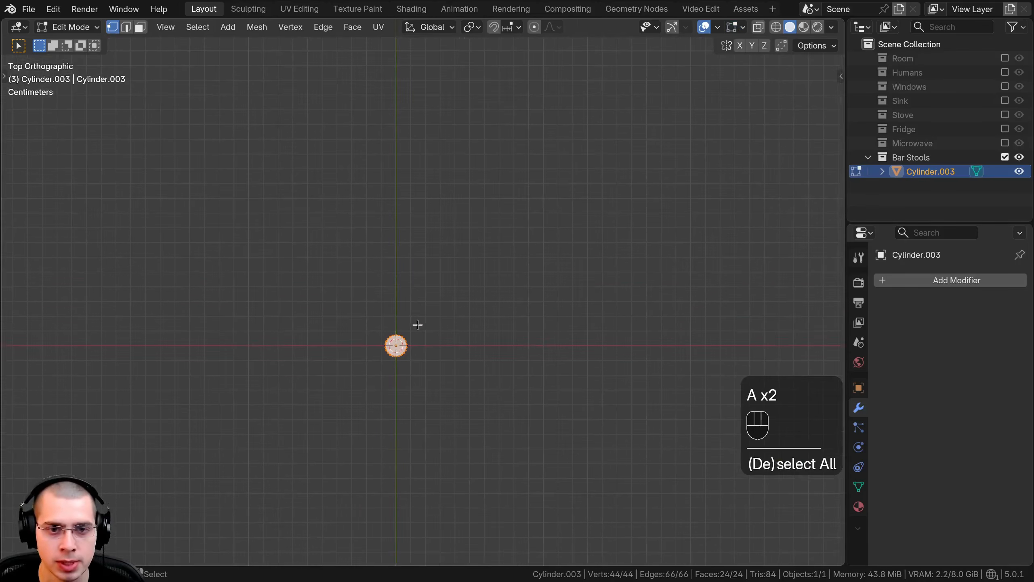
{"action": "key", "text": "g"}
{"action": "left_click", "coordinate": [506, 229]}
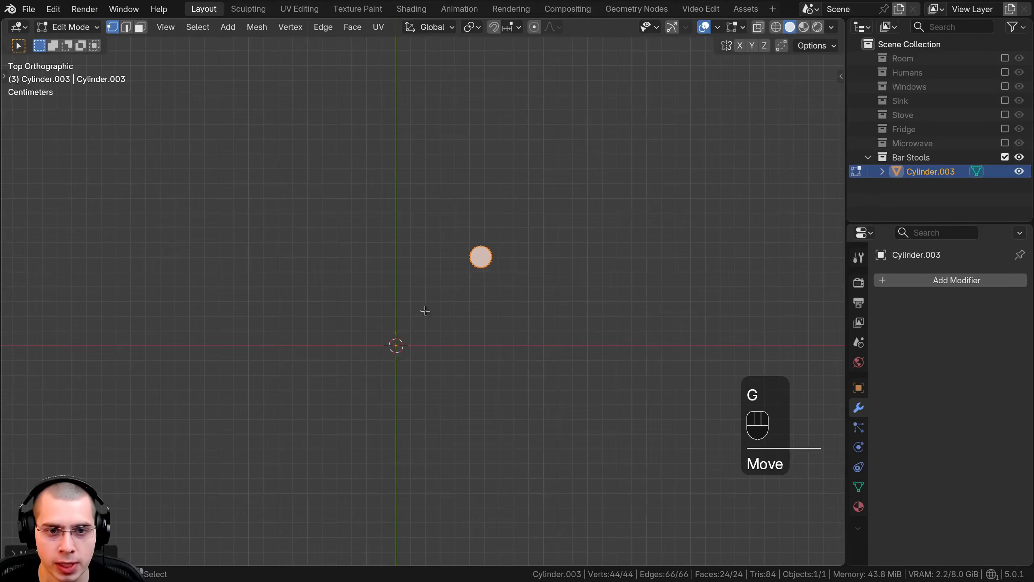
Step: Add a Mirror modifier to the pole and mirror it on the X and Y axes to make four legs
{"action": "left_click", "coordinate": [927, 280]}
{"action": "type", "text": "mir"}
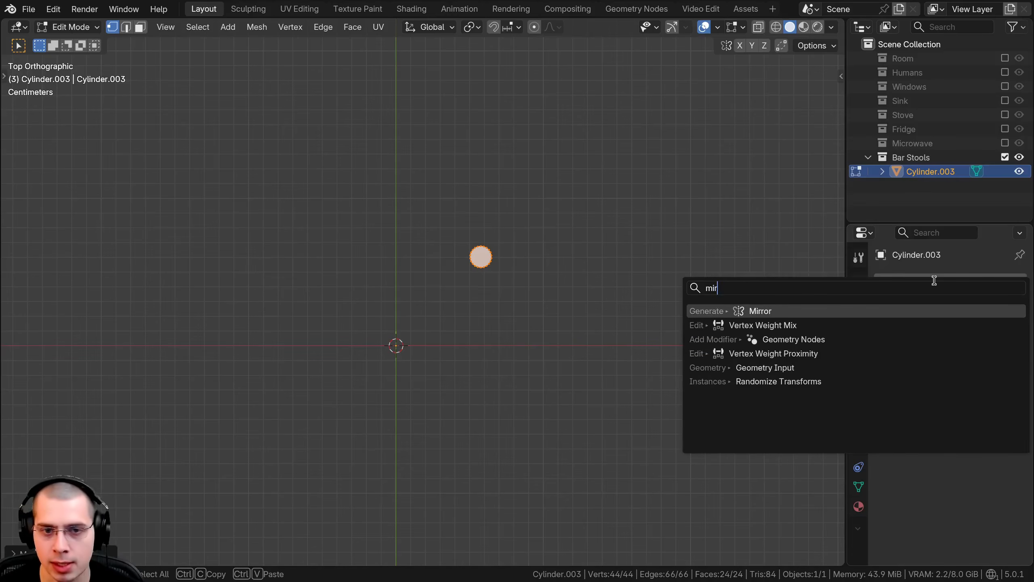
{"action": "key", "text": "Return"}
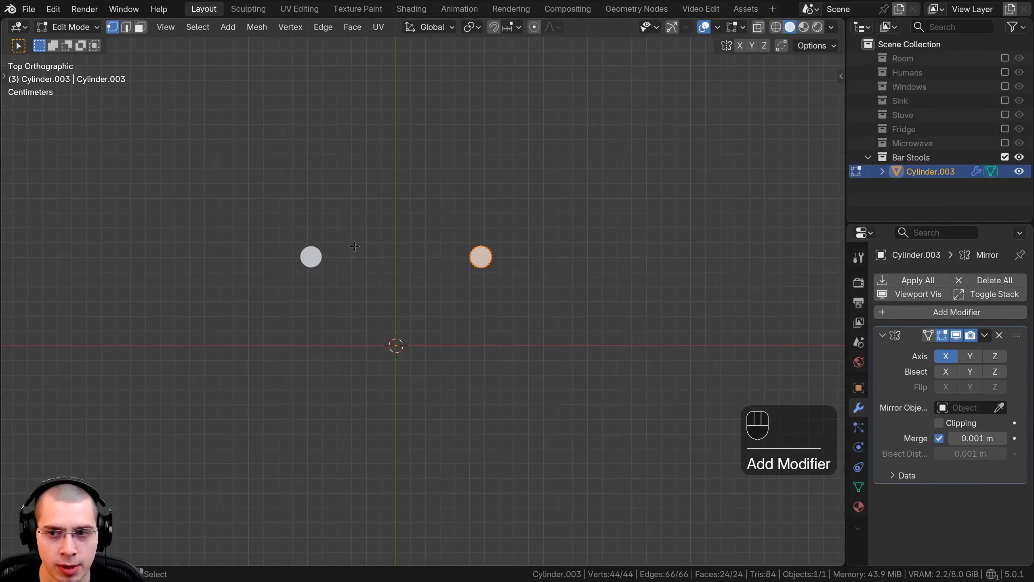
{"action": "scroll", "coordinate": [441, 296], "scroll_direction": "up", "scroll_amount": 2}
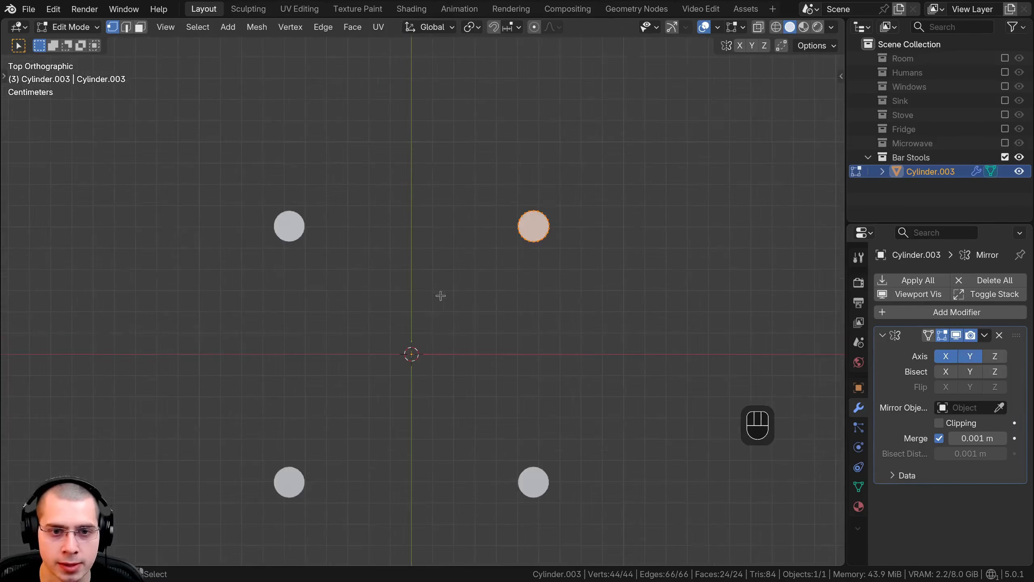
{"action": "scroll", "coordinate": [424, 309], "scroll_direction": "down", "scroll_amount": 1}
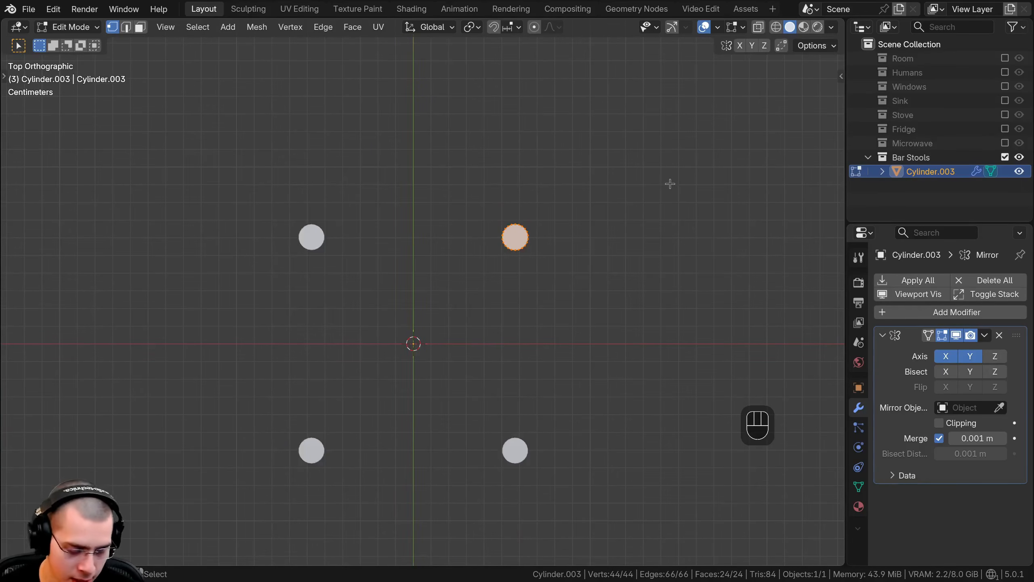
Step: Tilt the leg's mesh with a trackball rotation of about 2.6 and -2.4 so the legs splay outward toward the floor
{"action": "key", "text": "r"}
{"action": "key", "text": "r"}
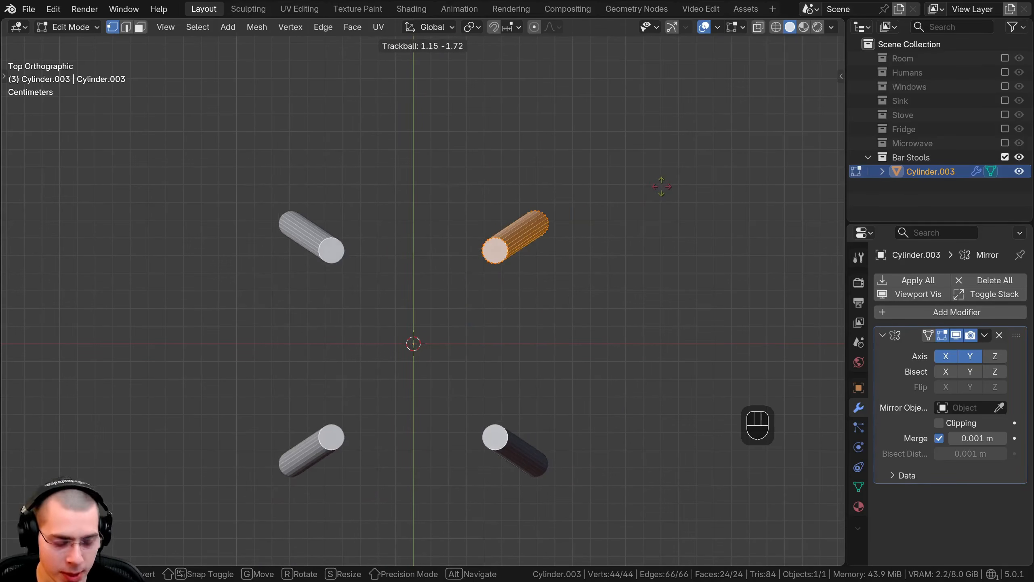
{"action": "key", "text": "shift"}
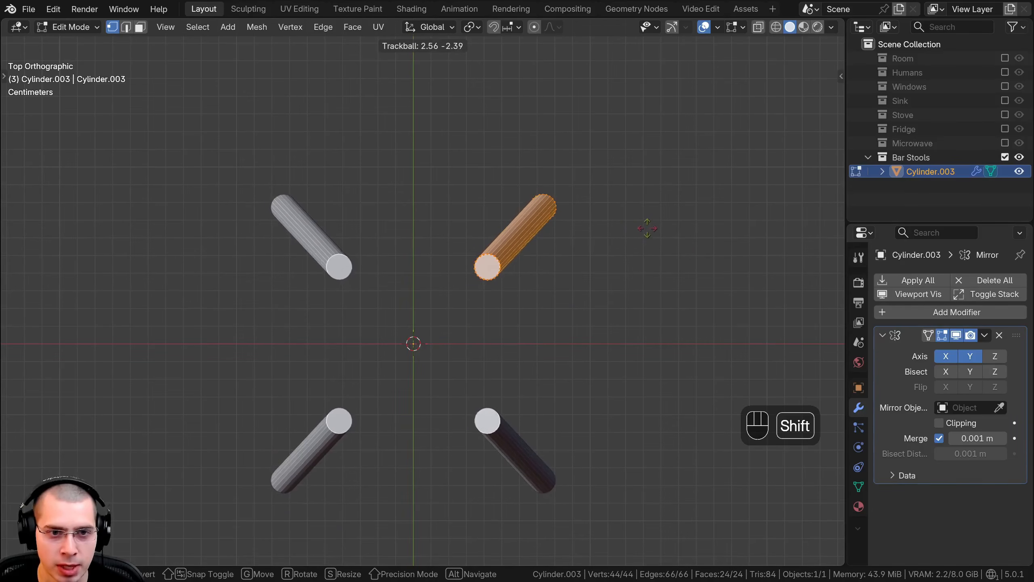
{"action": "left_click", "coordinate": [648, 227]}
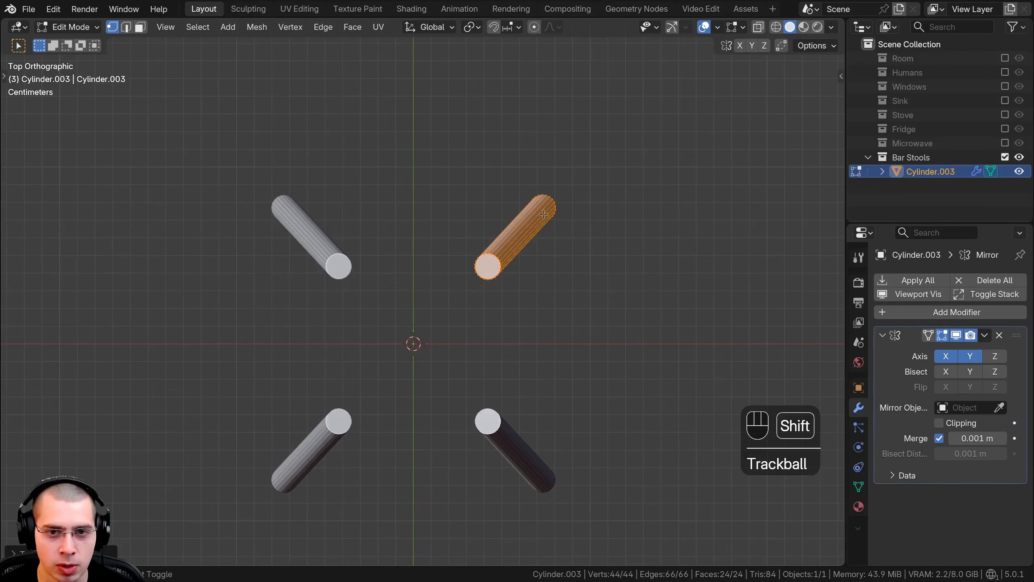
Step: In top view, move the leg's mesh farther out diagonally by about 0.04 m in both X and Y
{"action": "scroll", "coordinate": [517, 304], "scroll_direction": "down", "scroll_amount": 3}
{"action": "middle_click_drag", "start_coordinate": [520, 243], "coordinate": [532, 215]}
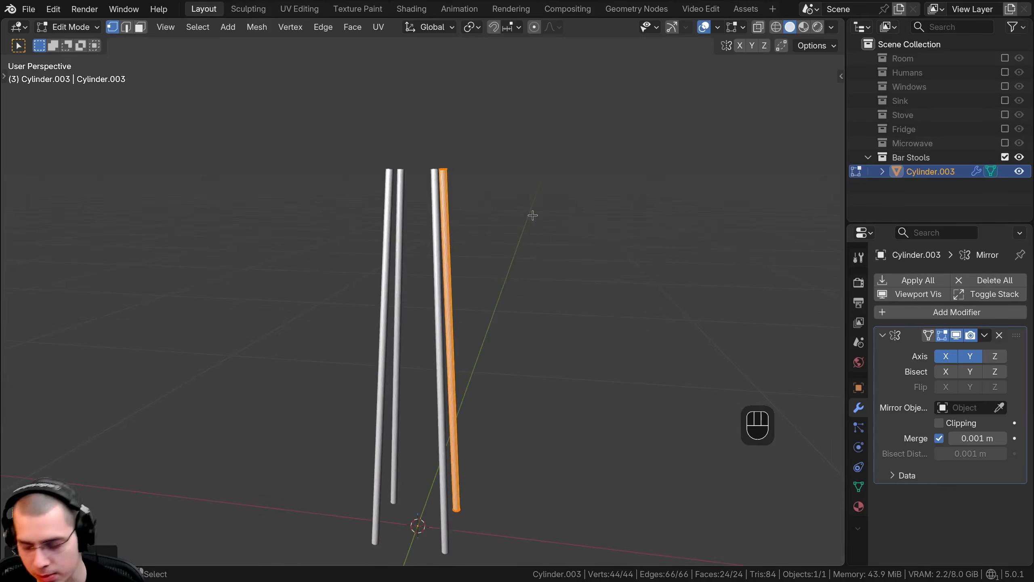
{"action": "key", "text": "KP_7"}
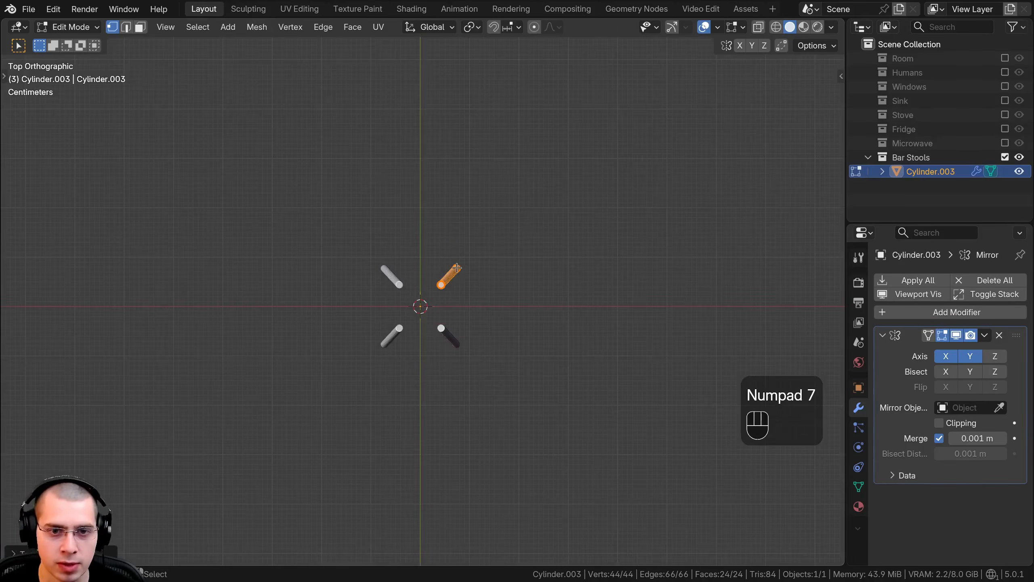
{"action": "key", "text": "g"}
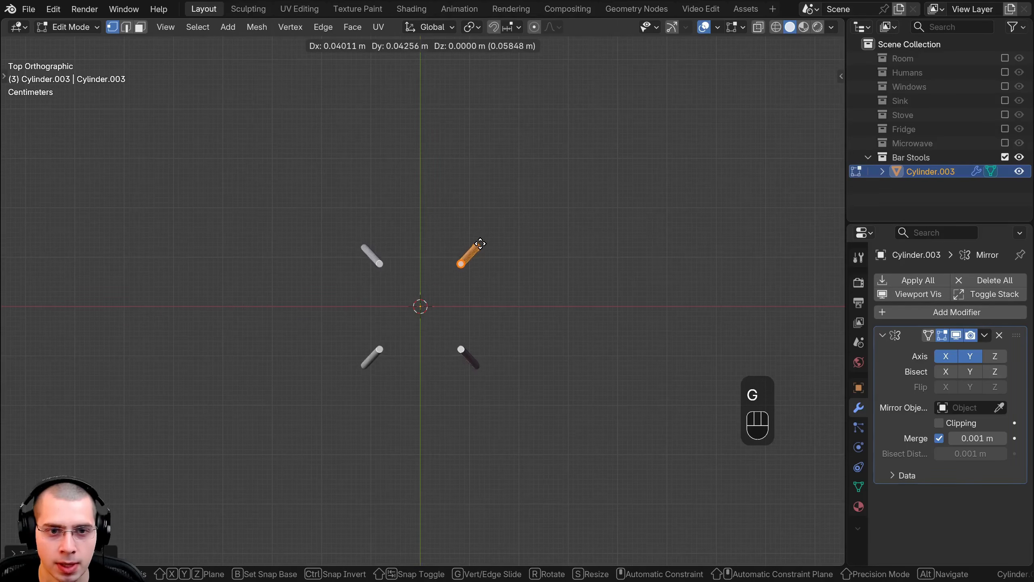
{"action": "left_click", "coordinate": [481, 244]}
{"action": "middle_click_drag", "start_coordinate": [481, 243], "coordinate": [419, 189]}
Step: Tilt the leg's mesh further outward in top view with a trackball rotation of about 1.8 and -1.4
{"action": "key", "text": "KP_7"}
{"action": "scroll", "coordinate": [453, 335], "scroll_direction": "up", "scroll_amount": 5}
{"action": "key", "text": "r"}
{"action": "key", "text": "r"}
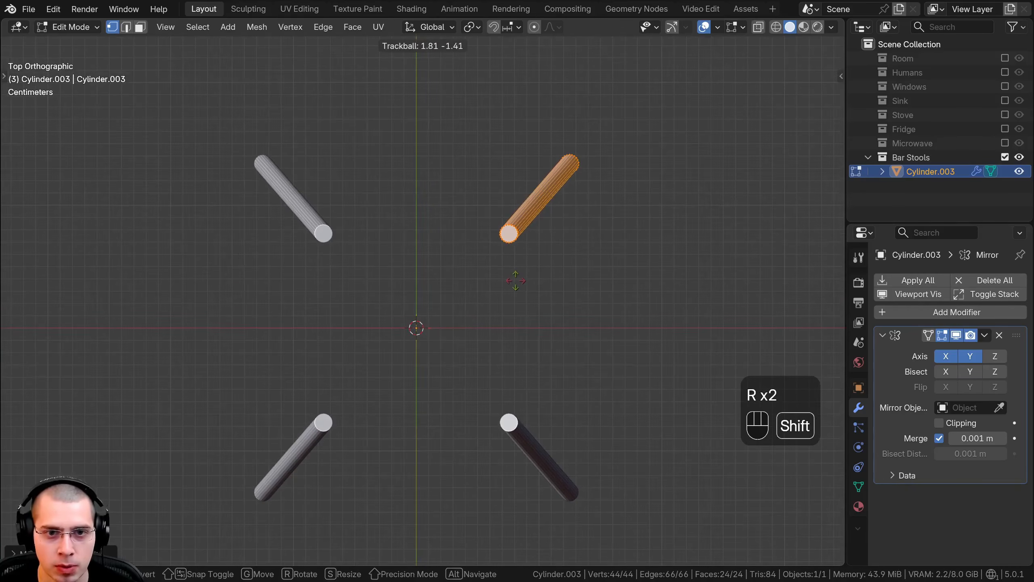
{"action": "left_click", "coordinate": [516, 280]}
{"action": "middle_click_drag", "start_coordinate": [520, 296], "coordinate": [462, 213]}
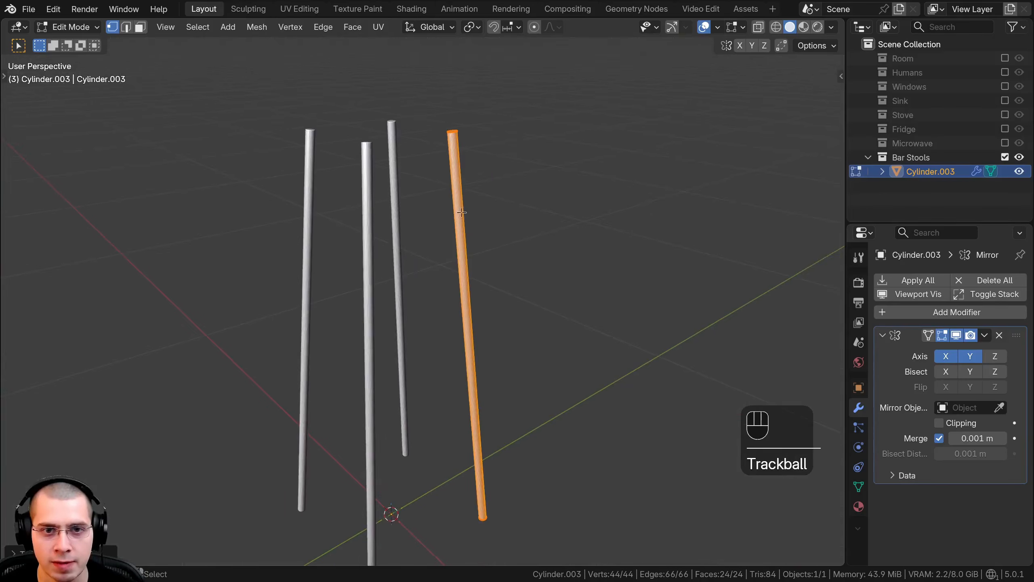
{"action": "scroll", "coordinate": [546, 225], "scroll_direction": "up", "scroll_amount": 2}
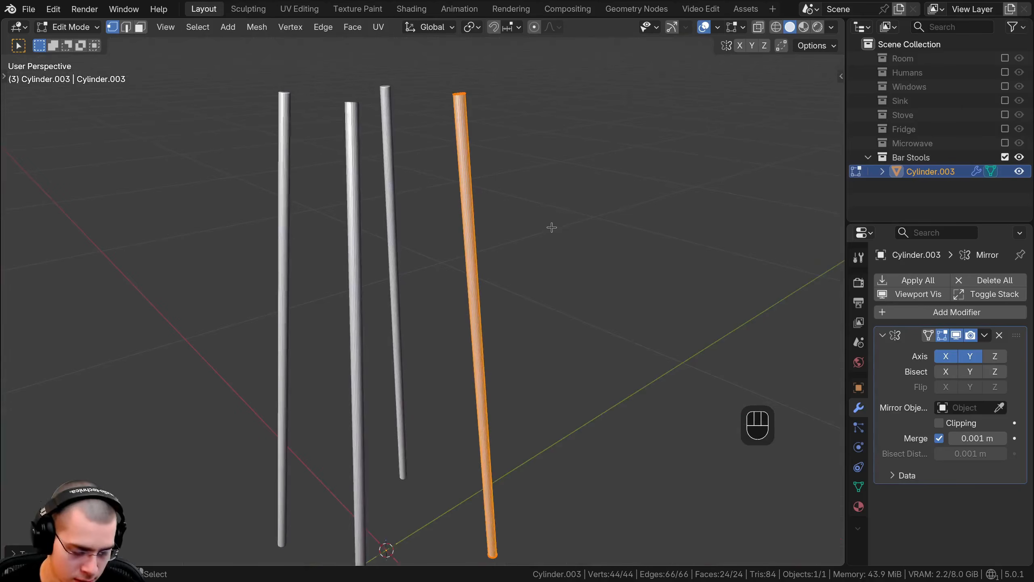
{"action": "key", "text": "alt+s"}
{"action": "right_click", "coordinate": [575, 222]}
{"action": "key", "text": "alt+s"}
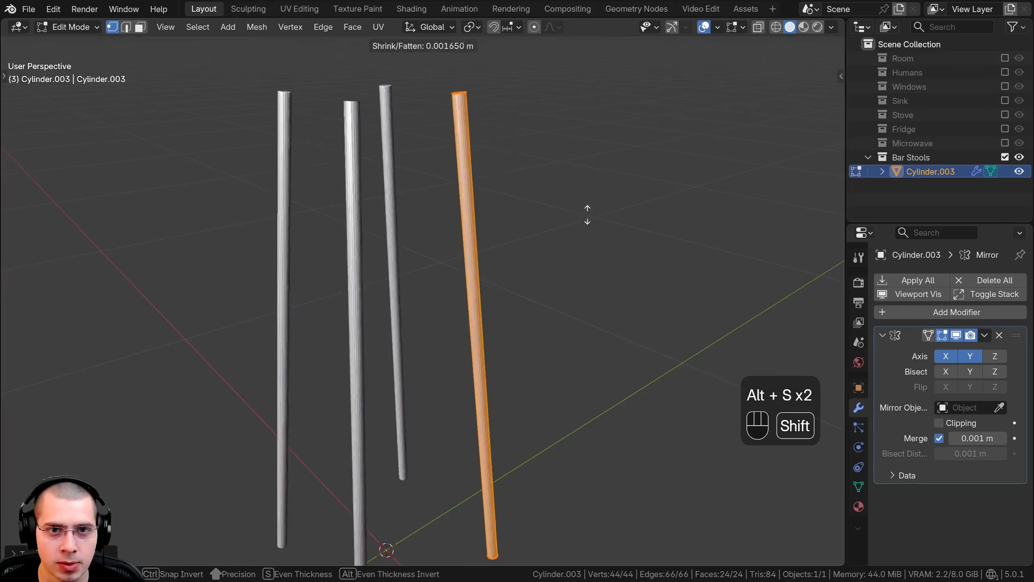
{"action": "right_click", "coordinate": [602, 191]}
{"action": "key", "text": "alt+s"}
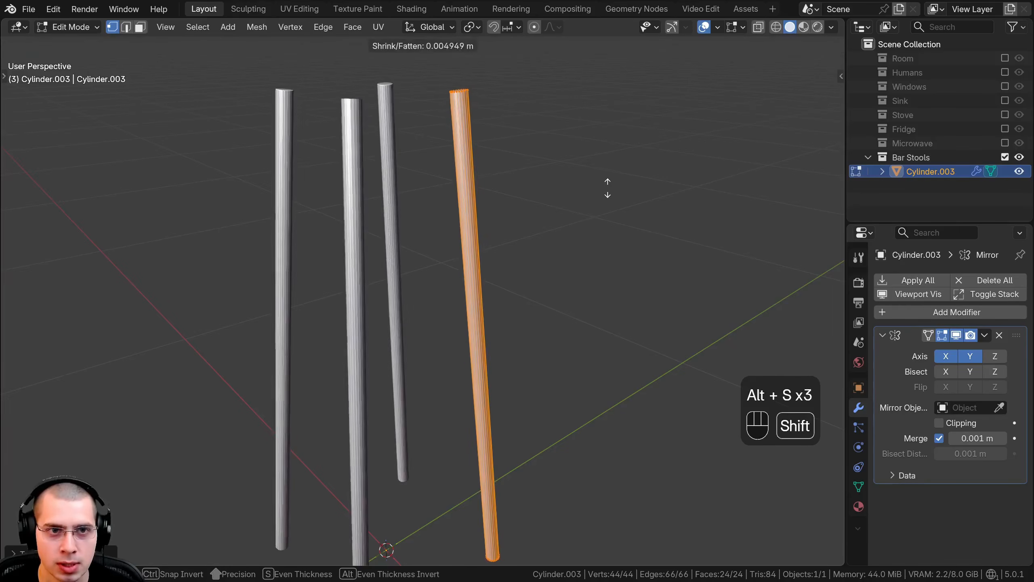
{"action": "right_click", "coordinate": [607, 178]}
Step: Switch to face selection, deselect the leg's two end caps and fatten its side faces by slightly more than 0.002 m
{"action": "middle_click_drag", "start_coordinate": [545, 194], "coordinate": [518, 296]}
{"action": "scroll", "coordinate": [510, 270], "scroll_direction": "up", "scroll_amount": 3}
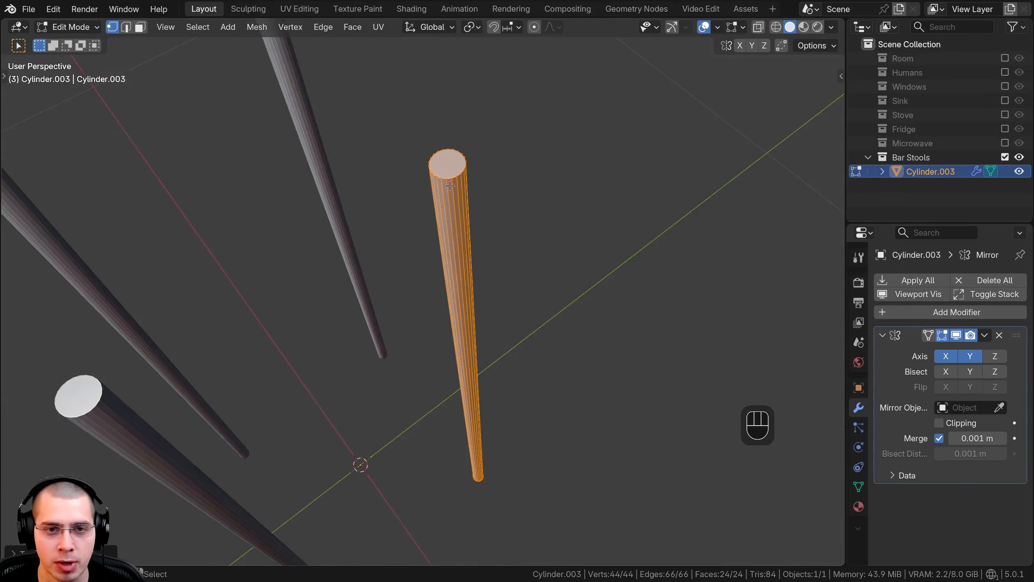
{"action": "left_click", "coordinate": [141, 27]}
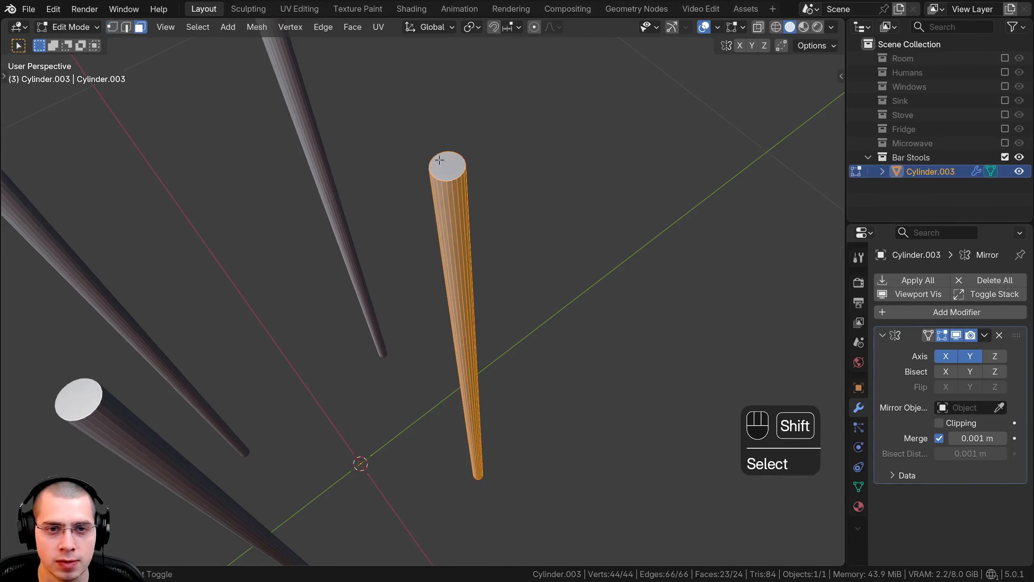
{"action": "middle_click_drag", "start_coordinate": [451, 178], "coordinate": [628, 240]}
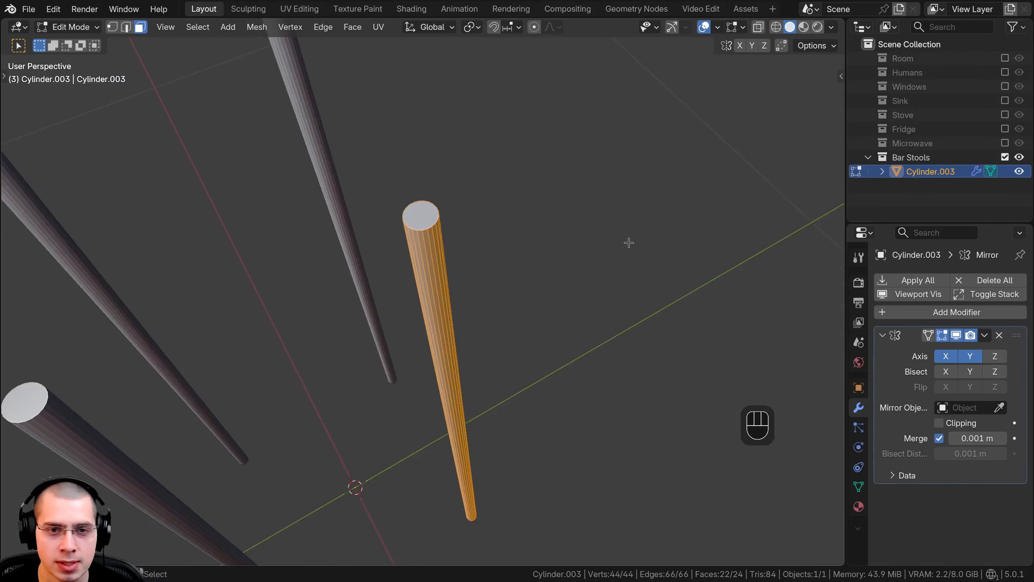
{"action": "key", "text": "alt+s"}
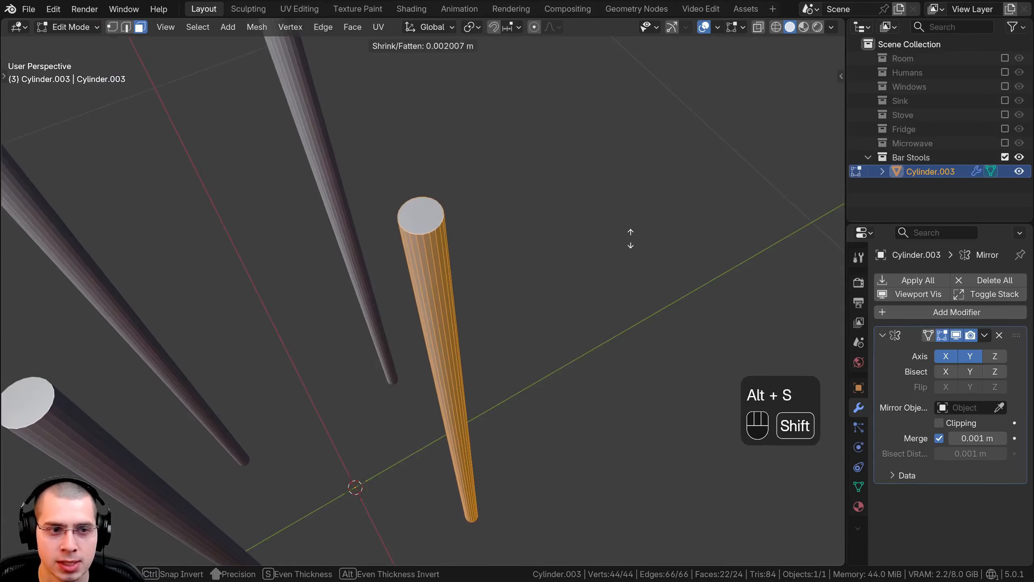
{"action": "left_click", "coordinate": [628, 235]}
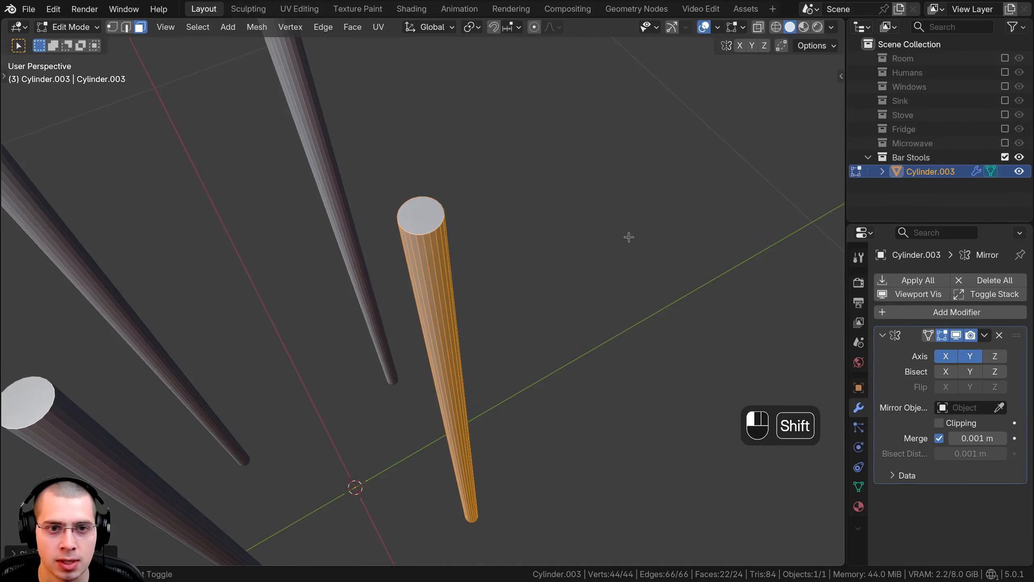
{"action": "key", "text": "alt+s"}
{"action": "left_click", "coordinate": [542, 261], "text": "shift"}
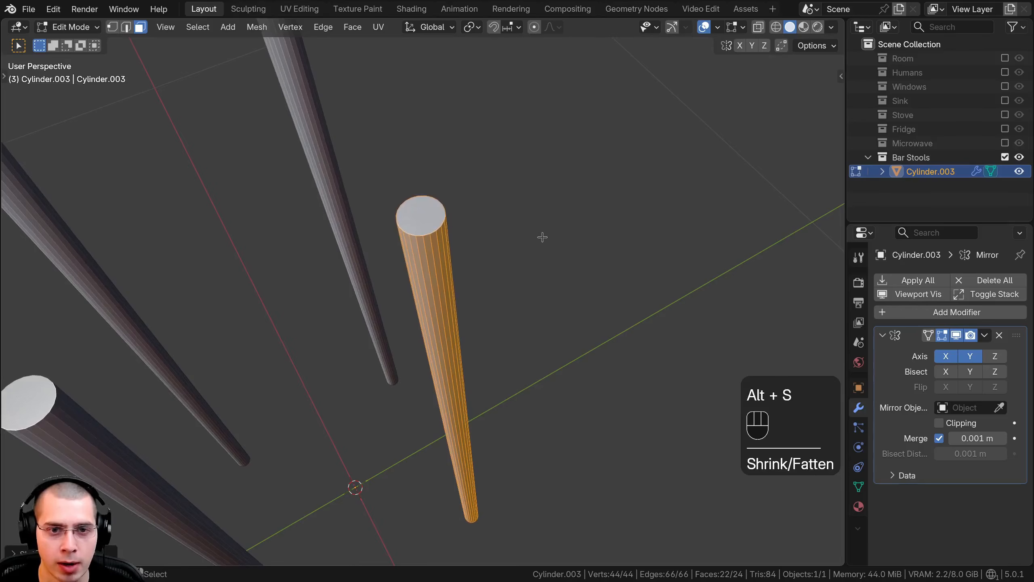
Step: Fatten the leg slightly more with Shrink/Fatten and select its whole mesh, end caps included
{"action": "scroll", "coordinate": [542, 240], "scroll_direction": "down", "scroll_amount": 5}
{"action": "middle_click_drag", "start_coordinate": [538, 251], "coordinate": [572, 208]}
{"action": "scroll", "coordinate": [471, 247], "scroll_direction": "down", "scroll_amount": 1}
{"action": "key", "text": "Tab"}
{"action": "key", "text": "alt+s"}
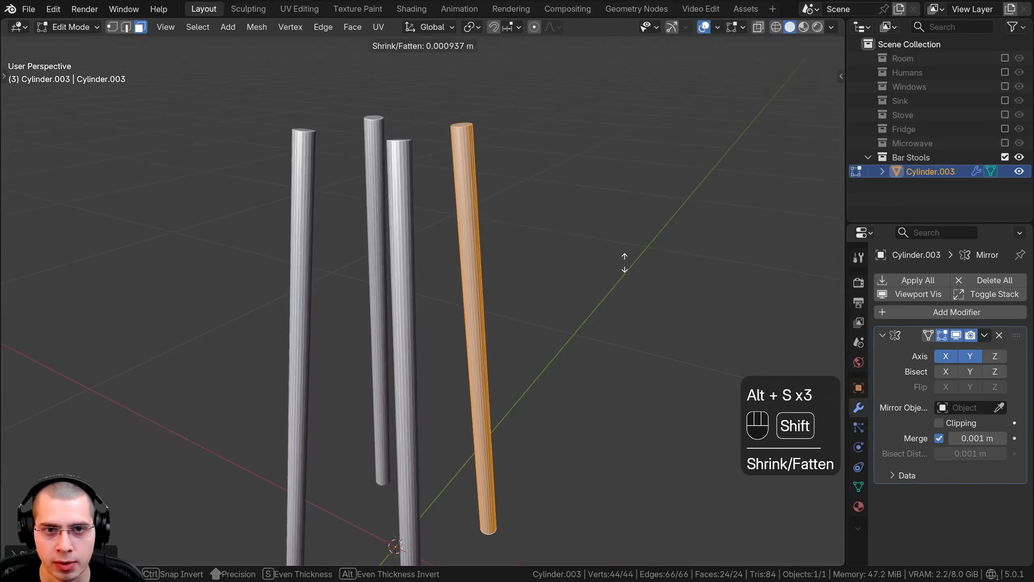
{"action": "left_click", "coordinate": [622, 264], "text": "shift"}
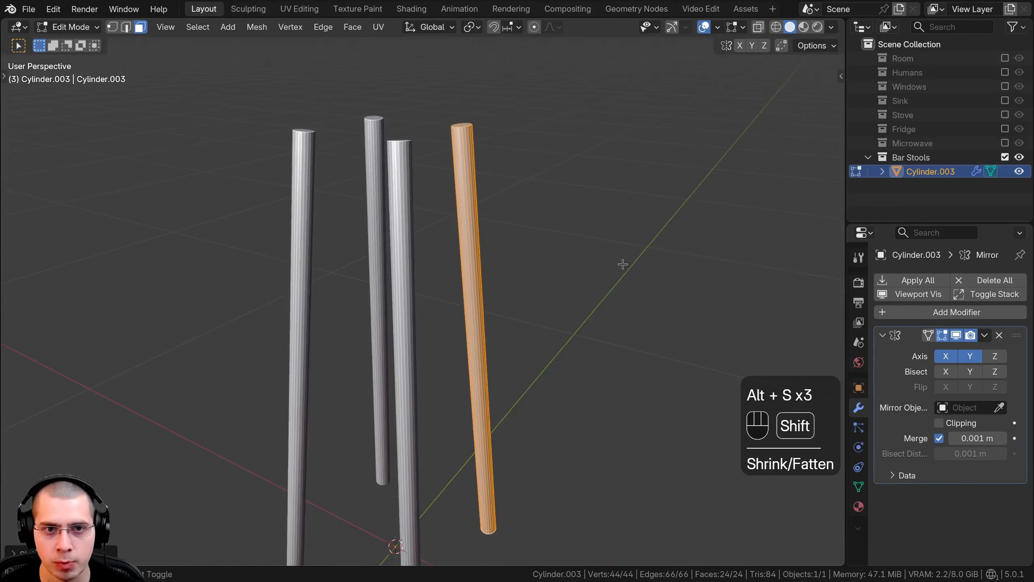
Step: Tilt the whole leg a little more in top view with a trackball rotation of about 1 and -0.9
{"action": "key", "text": "KP_7"}
{"action": "scroll", "coordinate": [479, 282], "scroll_direction": "up", "scroll_amount": 4}
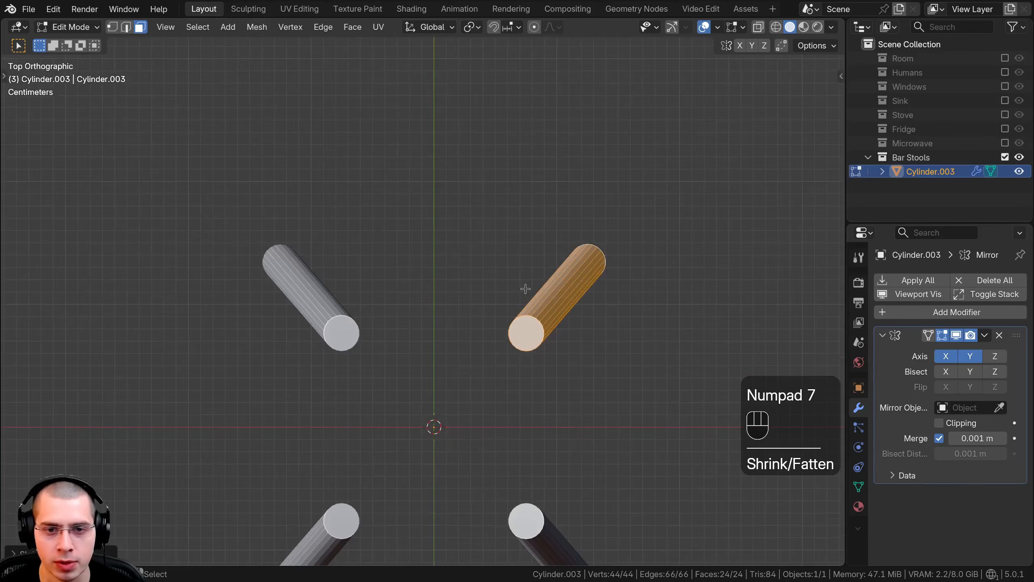
{"action": "key", "text": "r"}
{"action": "key", "text": "r"}
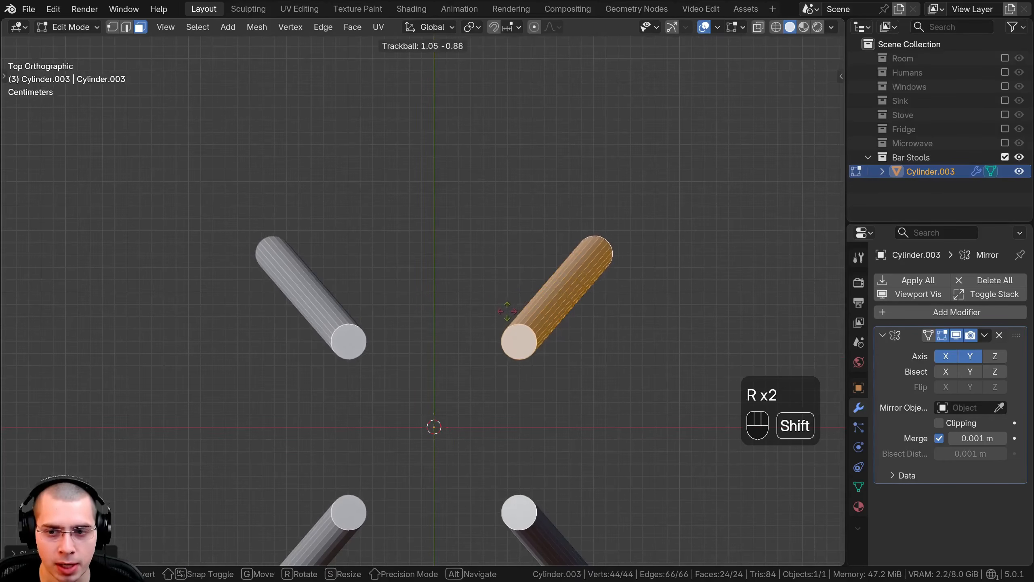
{"action": "left_click", "coordinate": [514, 302]}
Step: Move the leg's mesh outward by about 0.017 m in X and 0.014 m in Y, then return to Object Mode with nothing selected
{"action": "key", "text": "g"}
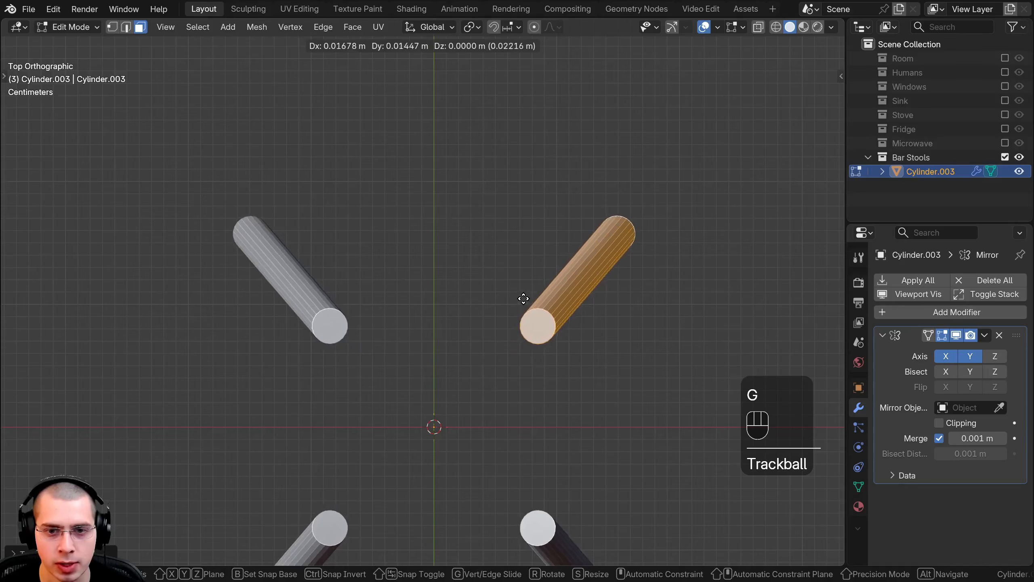
{"action": "left_click", "coordinate": [525, 297]}
{"action": "key", "text": "Tab"}
{"action": "middle_click_drag", "start_coordinate": [526, 296], "coordinate": [440, 214]}
{"action": "key", "text": "a"}
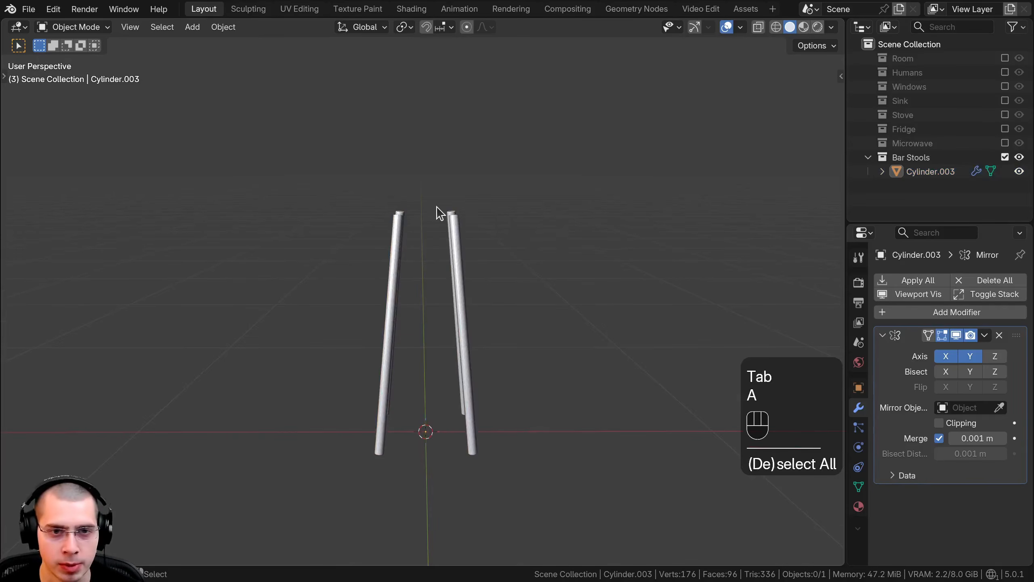
Step: Add a mesh cylinder with 32 vertices, 1 m radius and 2 m depth for the stool's seat
{"action": "key", "text": "shift+a"}
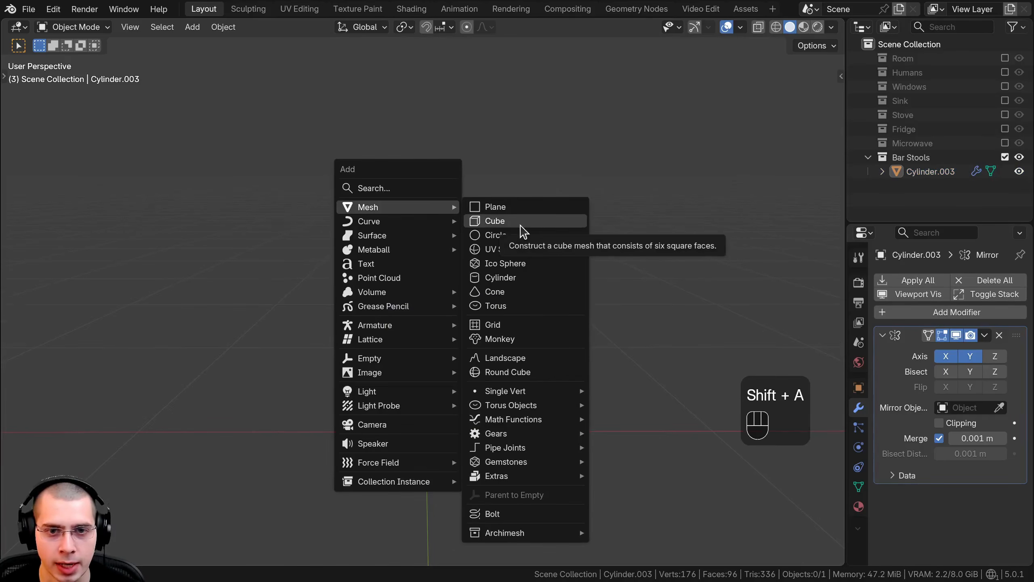
{"action": "left_click", "coordinate": [500, 278]}
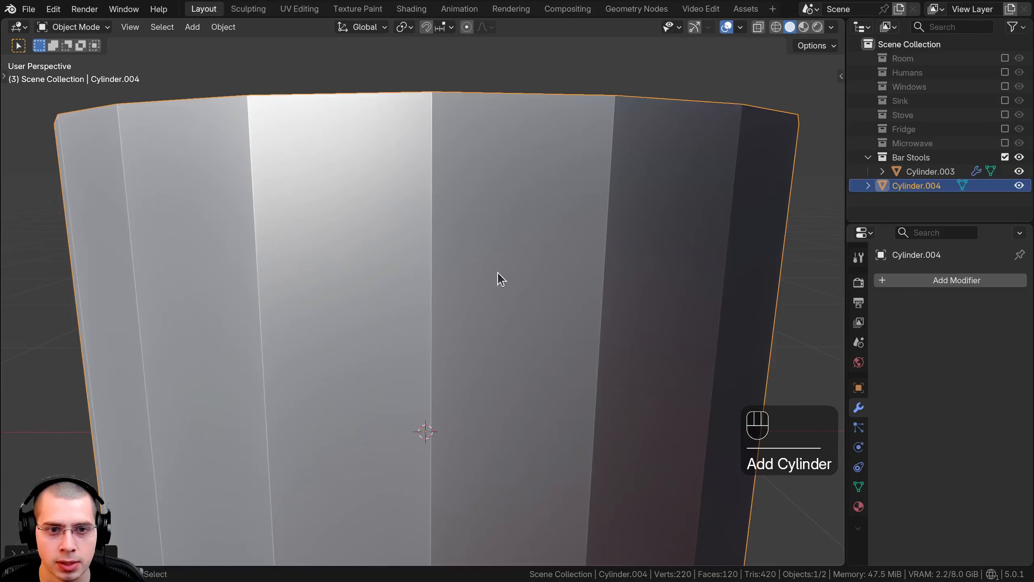
{"action": "scroll", "coordinate": [498, 273], "scroll_direction": "down", "scroll_amount": 3}
{"action": "middle_click_drag", "start_coordinate": [359, 365], "coordinate": [367, 338], "text": "shift"}
{"action": "left_click", "coordinate": [52, 553]}
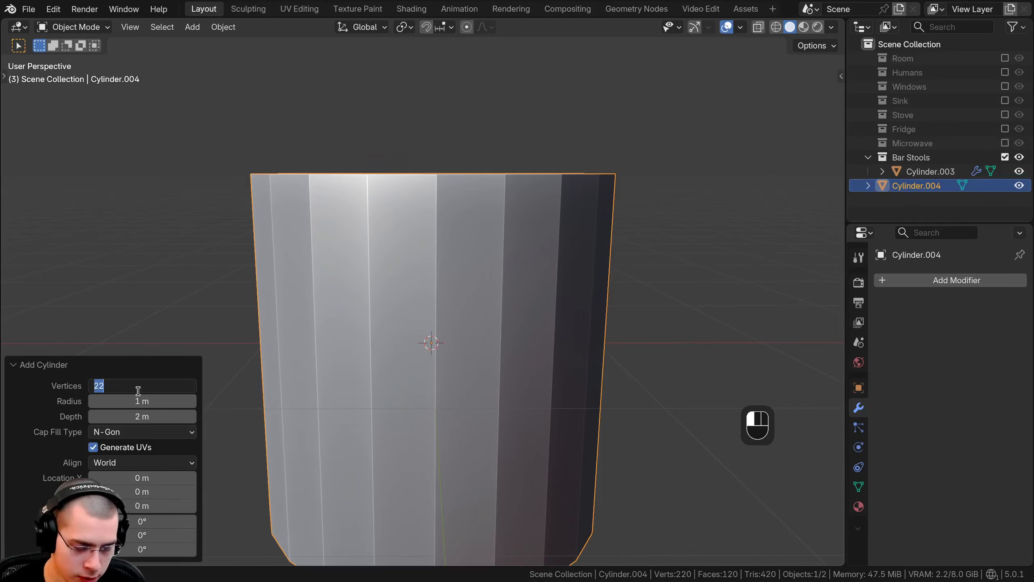
{"action": "key", "text": "Return"}
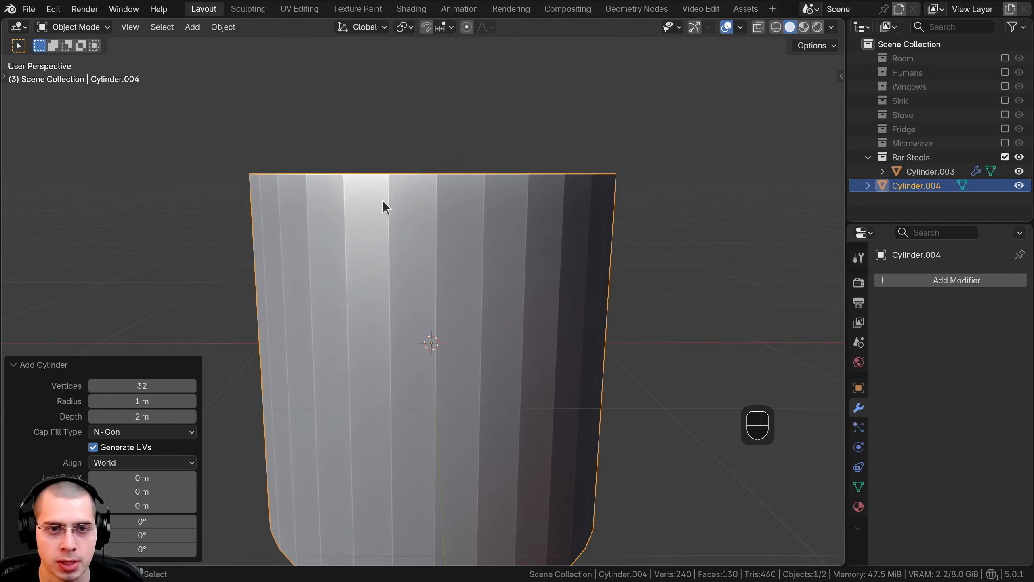
{"action": "middle_click_drag", "start_coordinate": [385, 208], "coordinate": [115, 299]}
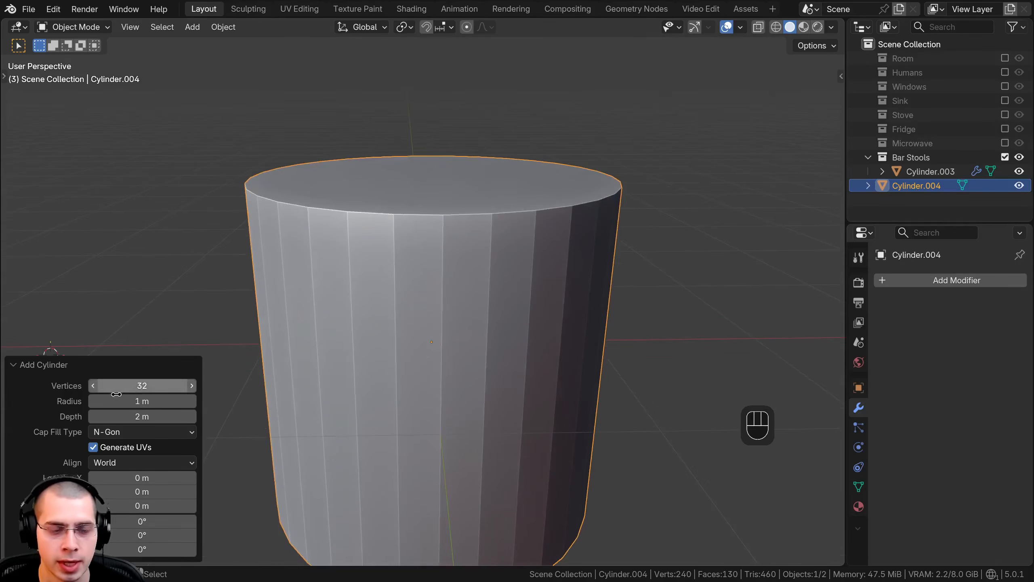
Step: Scale the seat cylinder's mesh to about 0.2, flatten it along Z into a thin disc and leave Edit Mode
{"action": "key", "text": "Tab"}
{"action": "key", "text": "s"}
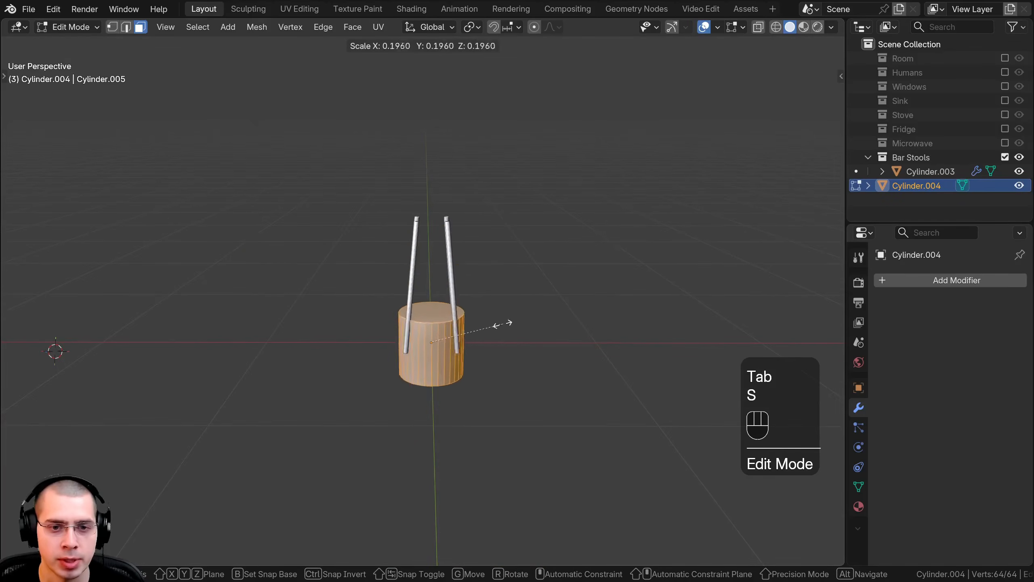
{"action": "left_click", "coordinate": [492, 328]}
{"action": "key", "text": "s"}
{"action": "key", "text": "z"}
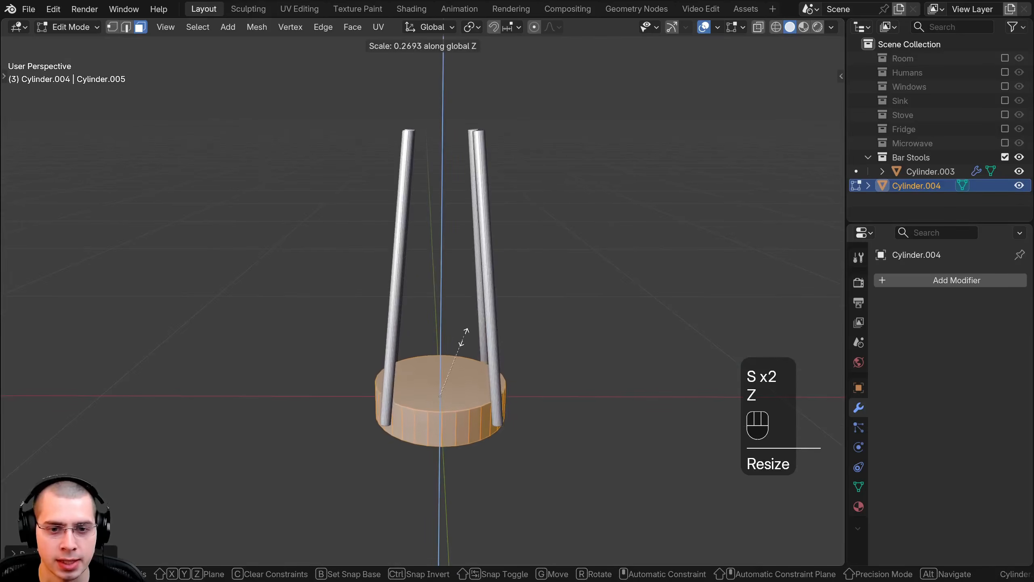
{"action": "left_click", "coordinate": [460, 375]}
{"action": "key", "text": "Tab"}
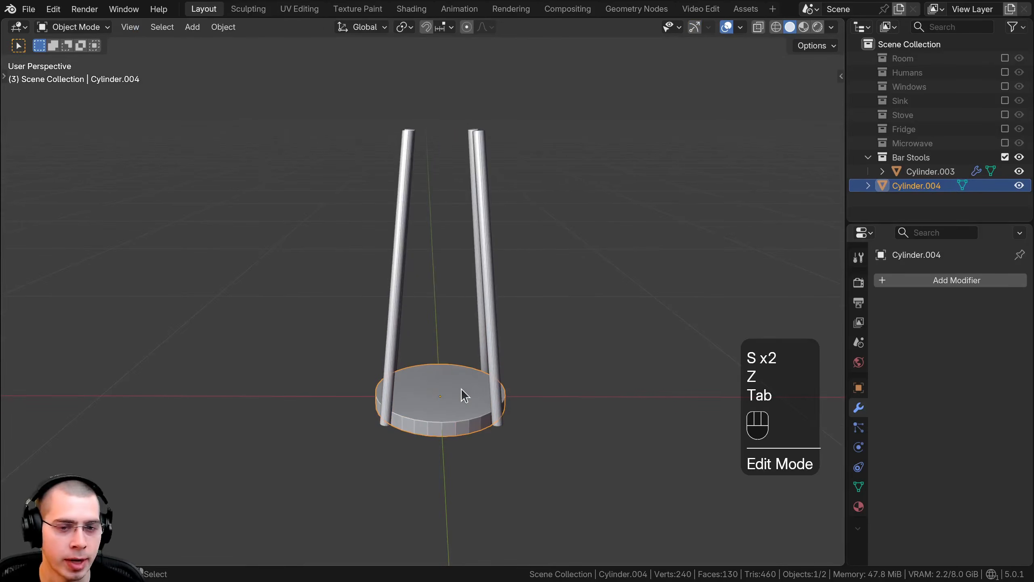
Step: Raise the seat disc about 0.74 m along Z onto the tops of the legs
{"action": "key", "text": "g"}
{"action": "key", "text": "z"}
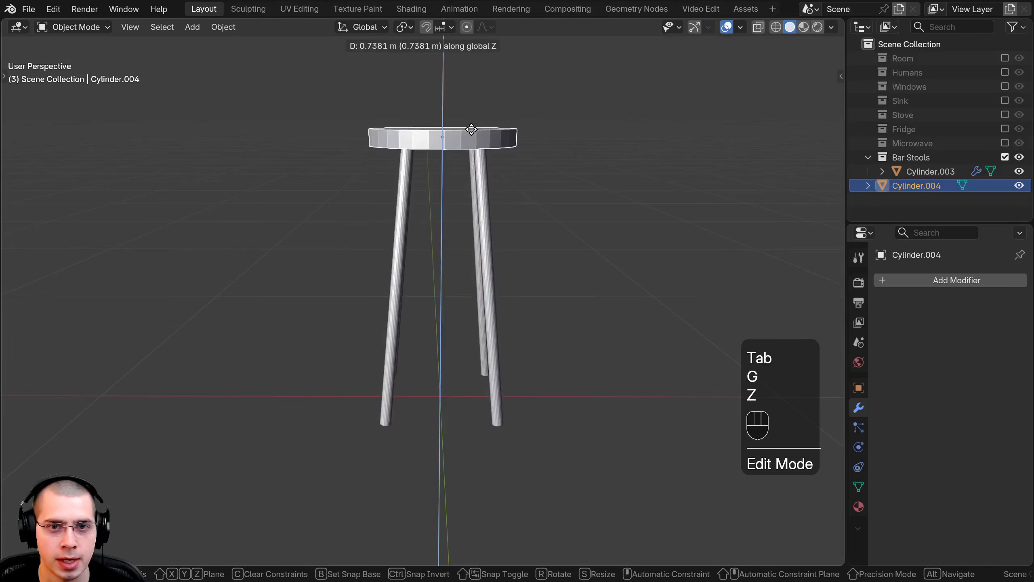
{"action": "left_click", "coordinate": [471, 128]}
Step: Scale the seat's mesh down twice, by about 0.86 and 0.94, to fit closer around the leg tops
{"action": "scroll", "coordinate": [470, 127], "scroll_direction": "up", "scroll_amount": 3}
{"action": "key", "text": "Tab"}
{"action": "key", "text": "s"}
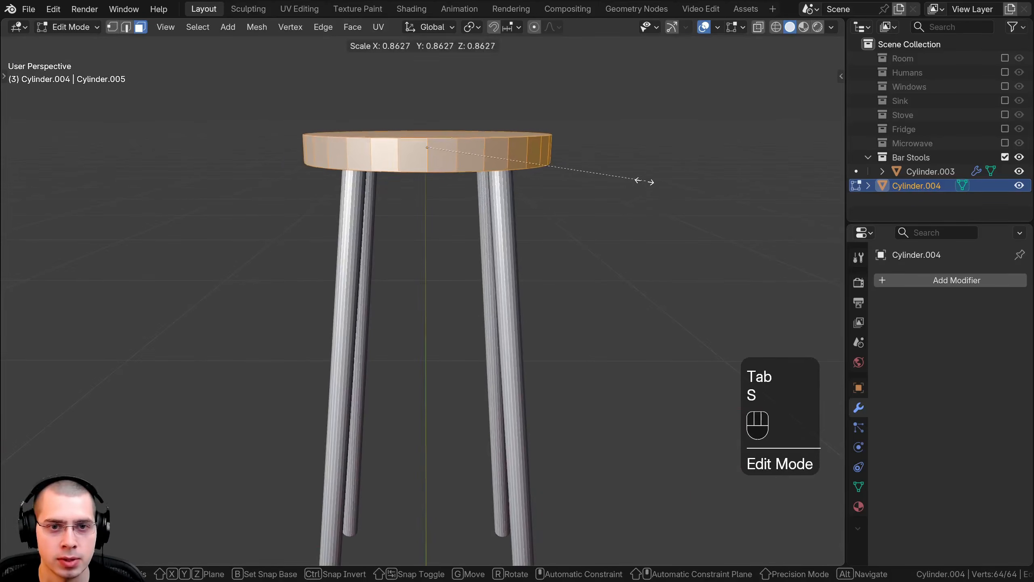
{"action": "left_click", "coordinate": [636, 180]}
{"action": "middle_click_drag", "start_coordinate": [635, 180], "coordinate": [638, 136]}
{"action": "key", "text": "s"}
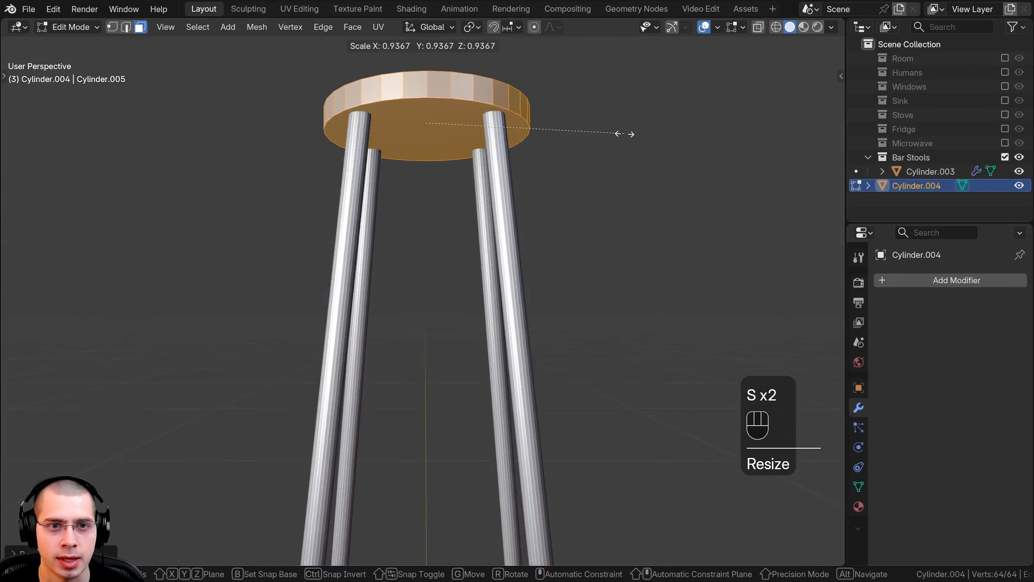
{"action": "left_click", "coordinate": [615, 134]}
Step: Adjust the seat's thickness along Z and shift its mesh vertically over the leg tops
{"action": "middle_click_drag", "start_coordinate": [462, 131], "coordinate": [462, 173]}
{"action": "key", "text": "s"}
{"action": "key", "text": "z"}
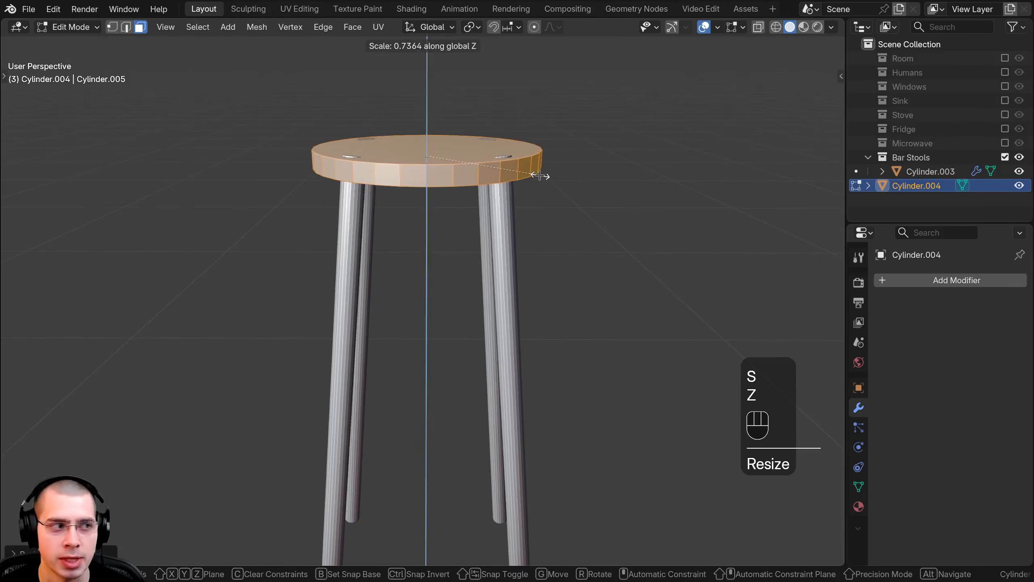
{"action": "left_click", "coordinate": [540, 176]}
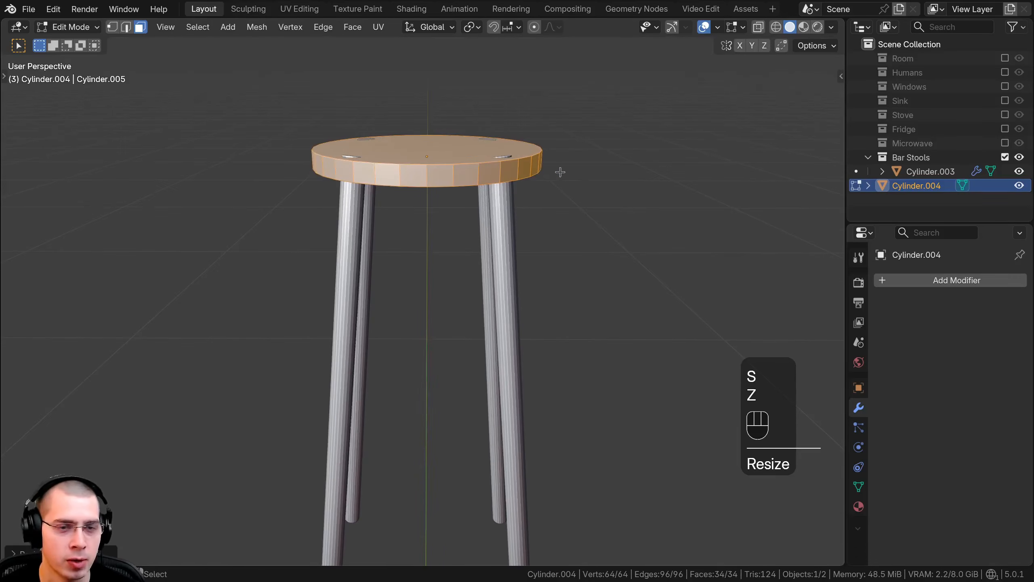
{"action": "key", "text": "s"}
{"action": "key", "text": "z"}
{"action": "key", "text": "g"}
{"action": "key", "text": "z"}
{"action": "left_click", "coordinate": [559, 162]}
Step: Resize the seat's mesh slightly and nudge it up along Z by about 0.0025 m
{"action": "middle_click_drag", "start_coordinate": [531, 139], "coordinate": [535, 116], "text": "shift"}
{"action": "key", "text": "s"}
{"action": "left_click", "coordinate": [610, 174]}
{"action": "key", "text": "g"}
{"action": "key", "text": "z"}
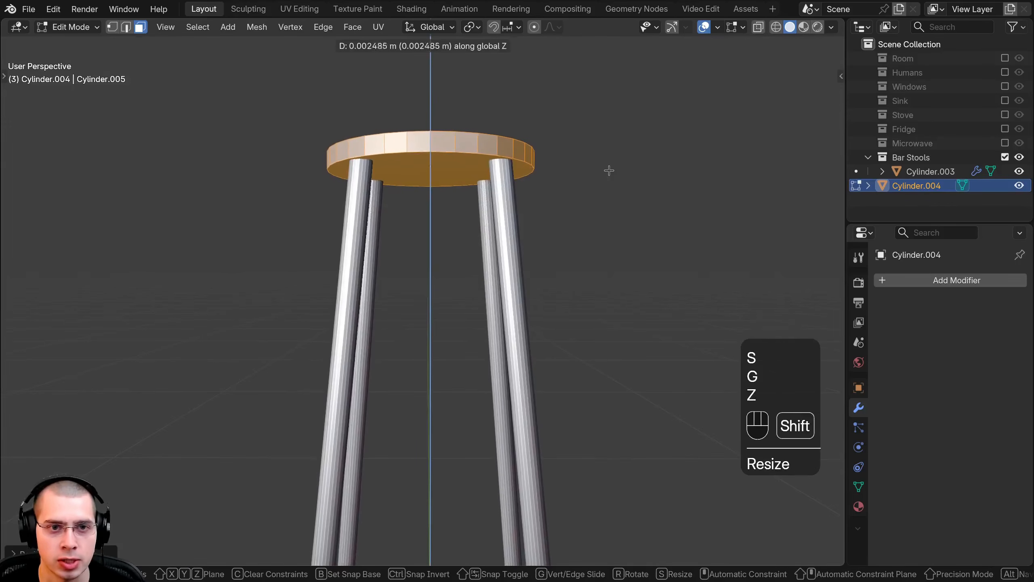
{"action": "left_click", "coordinate": [611, 169]}
Step: Fine-tune the seat's scale and height once more, then return to Object Mode and deselect everything
{"action": "key", "text": "s"}
{"action": "left_click", "coordinate": [616, 167]}
{"action": "key", "text": "g"}
{"action": "key", "text": "z"}
{"action": "middle_click_drag", "start_coordinate": [616, 167], "coordinate": [457, 238]}
{"action": "left_click", "coordinate": [542, 143]}
{"action": "key", "text": "Tab"}
{"action": "scroll", "coordinate": [430, 261], "scroll_direction": "down", "scroll_amount": 3}
{"action": "middle_click_drag", "start_coordinate": [457, 238], "coordinate": [541, 212]}
{"action": "key", "text": "a"}
Step: Open the legs' mesh for editing in vertex select mode and show it in wireframe
{"action": "mouse_move", "coordinate": [519, 407]}
{"action": "middle_mouse_down", "text": "shift"}
{"action": "mouse_move", "coordinate": [504, 293]}
{"action": "mouse_move", "coordinate": [538, 402]}
{"action": "middle_mouse_up", "text": "shift"}
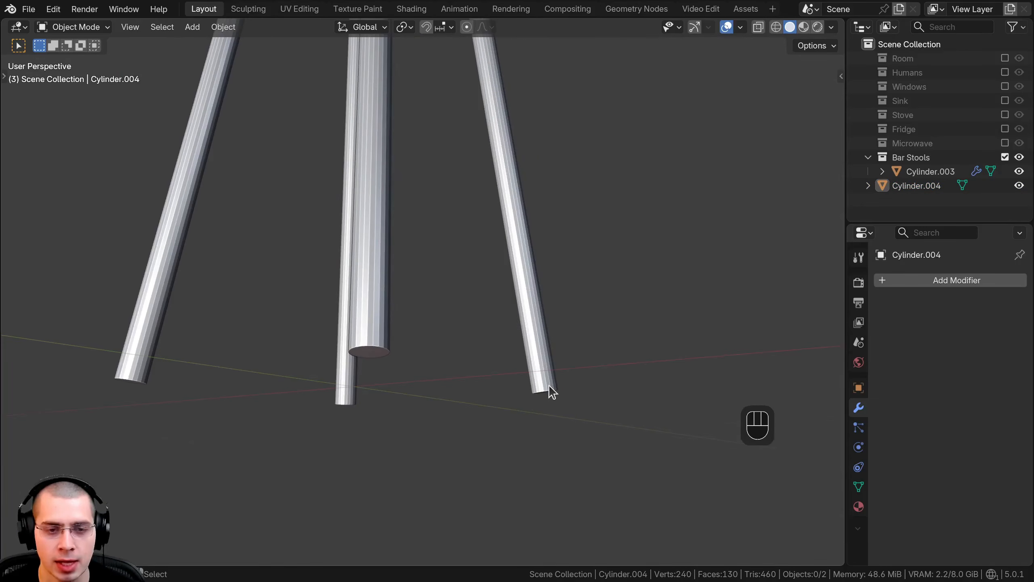
{"action": "left_click", "coordinate": [549, 385]}
{"action": "key", "text": "Tab"}
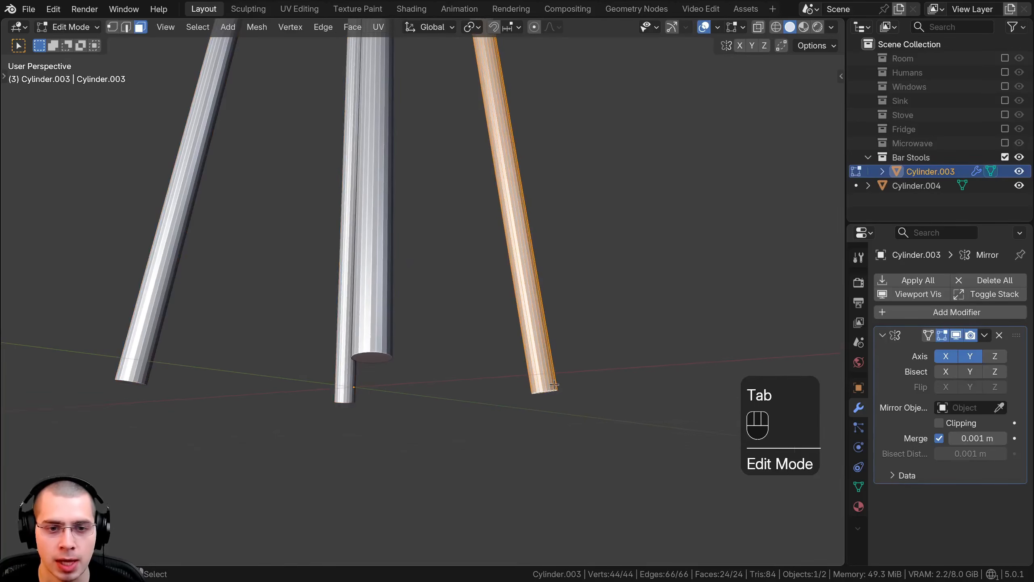
{"action": "middle_click_drag", "start_coordinate": [554, 385], "coordinate": [480, 370], "text": "shift"}
{"action": "key", "text": "1"}
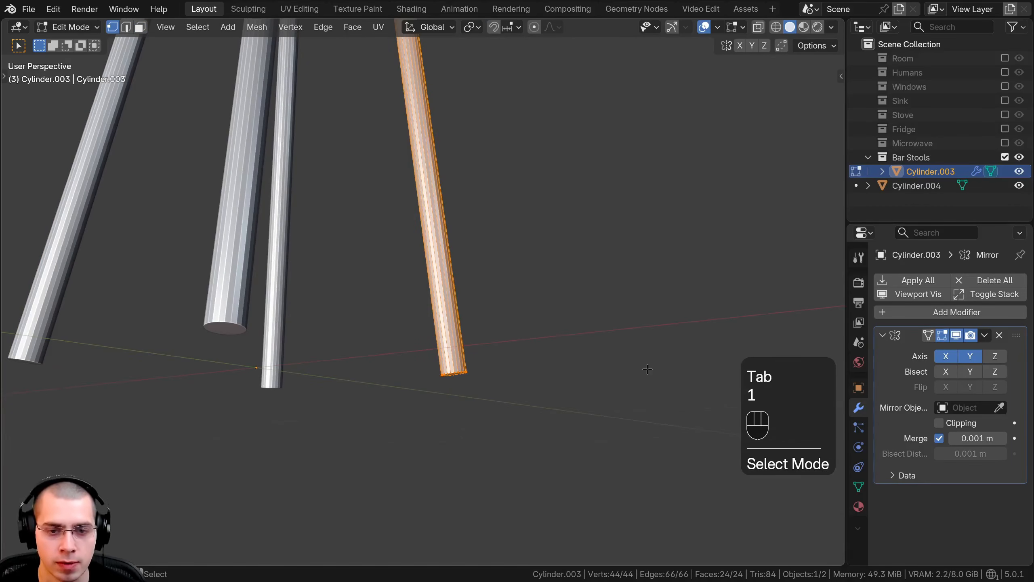
{"action": "key", "text": "z"}
{"action": "left_click", "coordinate": [395, 380]}
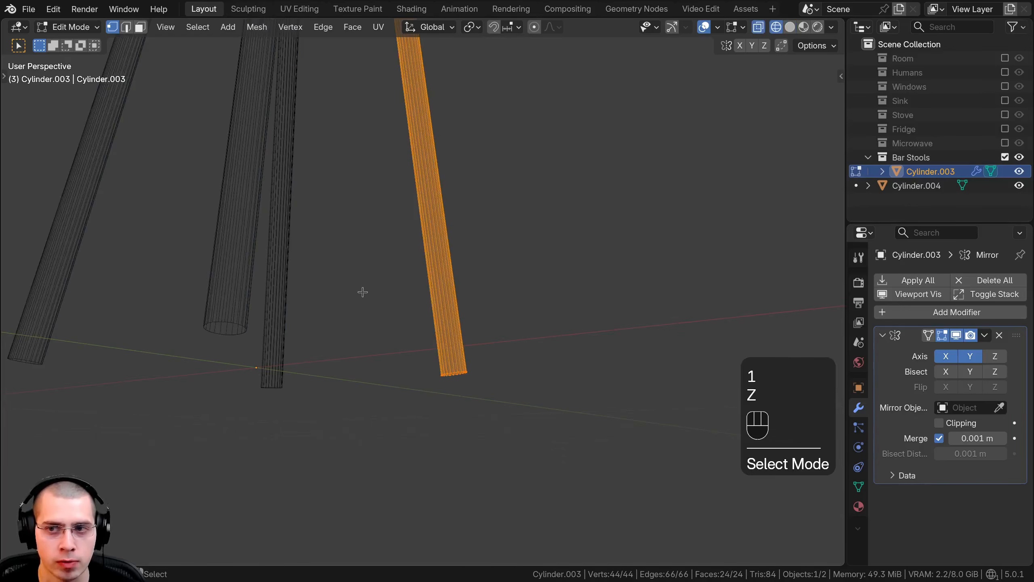
Step: Flatten the leg's bottom-end vertices by scaling them to 0 along Z, then return to solid shading and Object Mode with nothing selected
{"action": "key", "text": "a"}
{"action": "left_click_drag", "start_coordinate": [363, 291], "coordinate": [547, 421]}
{"action": "middle_click_drag", "start_coordinate": [538, 407], "coordinate": [561, 391]}
{"action": "key", "text": "s"}
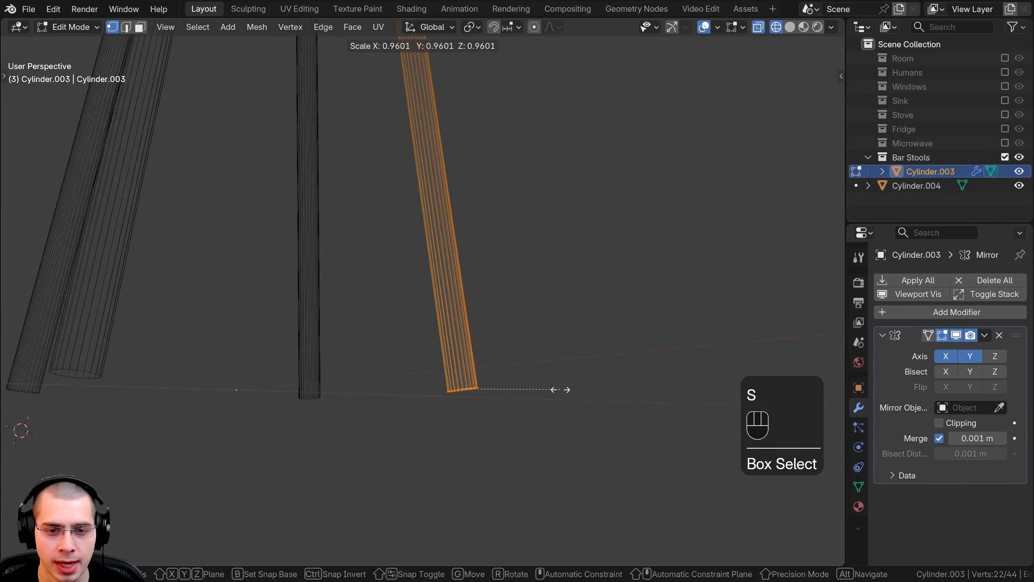
{"action": "key", "text": "z"}
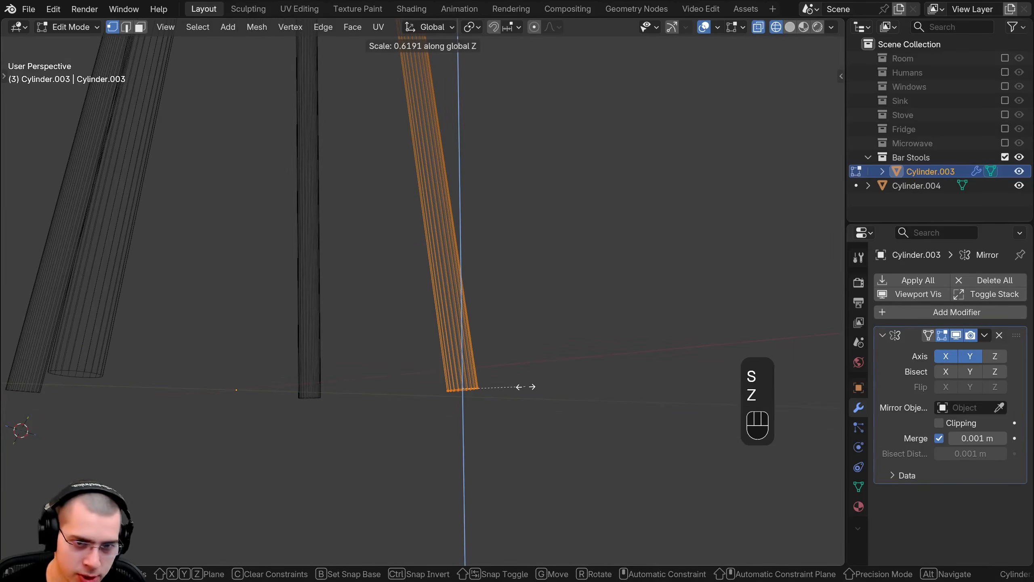
{"action": "key", "text": "Return"}
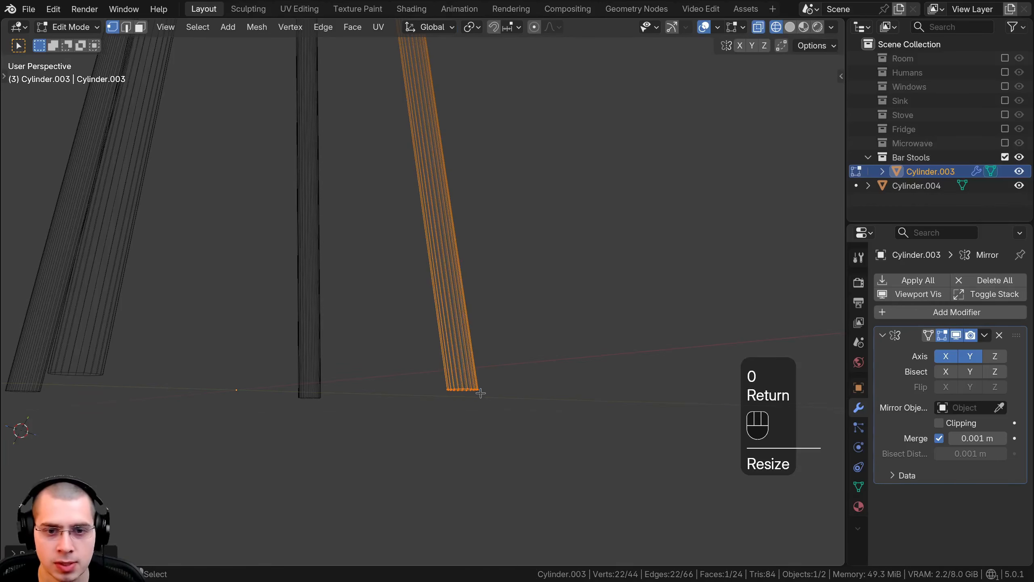
{"action": "mouse_move", "coordinate": [481, 393]}
{"action": "middle_mouse_down"}
{"action": "mouse_move", "coordinate": [476, 416]}
{"action": "mouse_move", "coordinate": [515, 423]}
{"action": "middle_mouse_up"}
{"action": "key", "text": "z"}
{"action": "scroll", "coordinate": [529, 378], "scroll_direction": "down", "scroll_amount": 3}
{"action": "middle_click_drag", "start_coordinate": [442, 296], "coordinate": [482, 362], "text": "shift"}
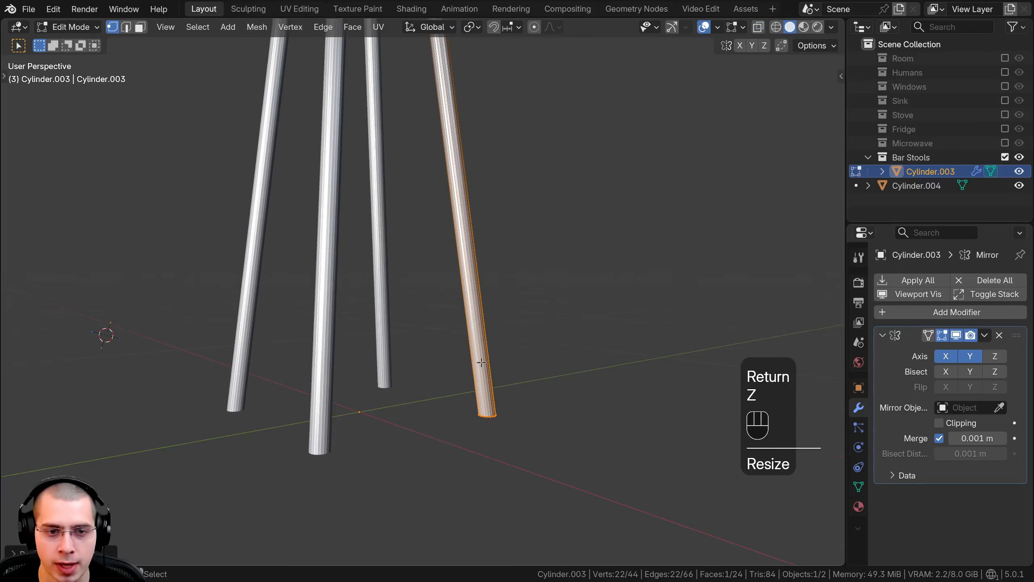
{"action": "key", "text": "Tab"}
{"action": "scroll", "coordinate": [450, 301], "scroll_direction": "down", "scroll_amount": 3}
{"action": "key", "text": "a"}
Step: Apply Shade Auto Smooth to the stool's legs
{"action": "middle_click_drag", "start_coordinate": [447, 294], "coordinate": [504, 341], "text": "shift"}
{"action": "middle_click_drag", "start_coordinate": [504, 341], "coordinate": [506, 346], "text": "shift"}
{"action": "left_click", "coordinate": [440, 237]}
{"action": "scroll", "coordinate": [443, 230], "scroll_direction": "up", "scroll_amount": 4}
{"action": "middle_click_drag", "start_coordinate": [443, 230], "coordinate": [443, 252]}
{"action": "scroll", "coordinate": [443, 251], "scroll_direction": "up", "scroll_amount": 2}
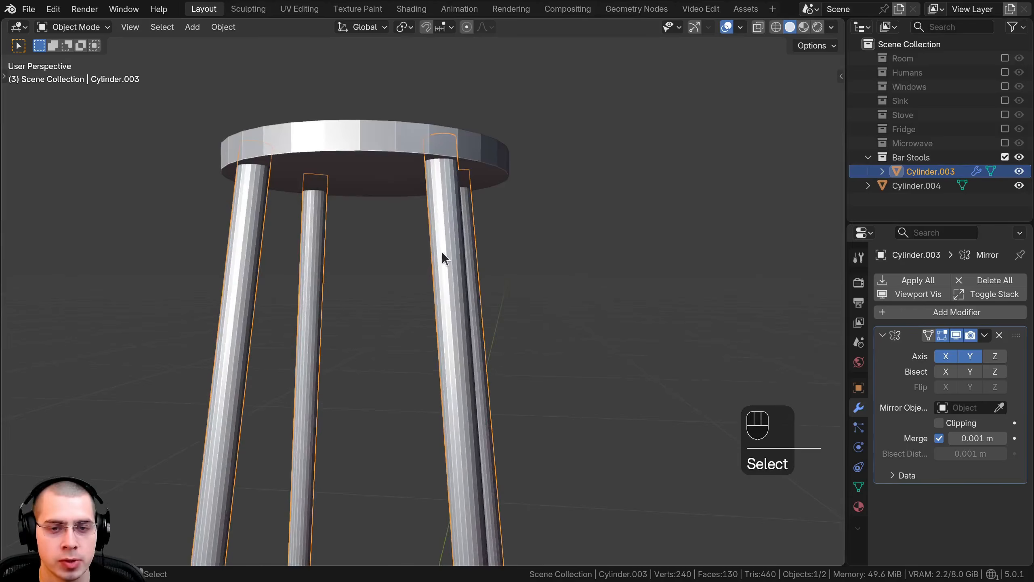
{"action": "scroll", "coordinate": [442, 256], "scroll_direction": "up", "scroll_amount": 4}
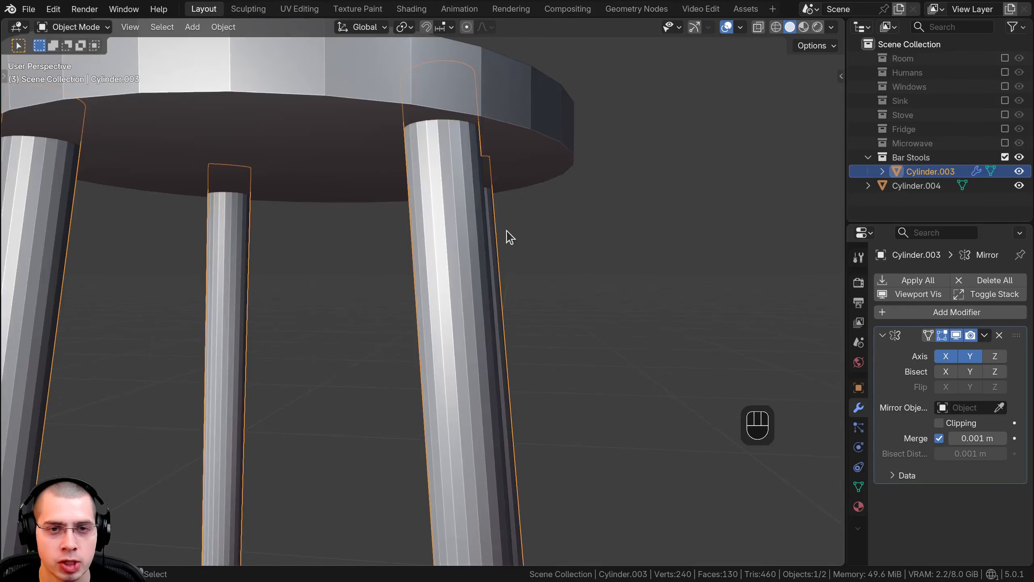
{"action": "scroll", "coordinate": [502, 227], "scroll_direction": "down", "scroll_amount": 4}
{"action": "middle_click_drag", "start_coordinate": [497, 446], "coordinate": [372, 267]}
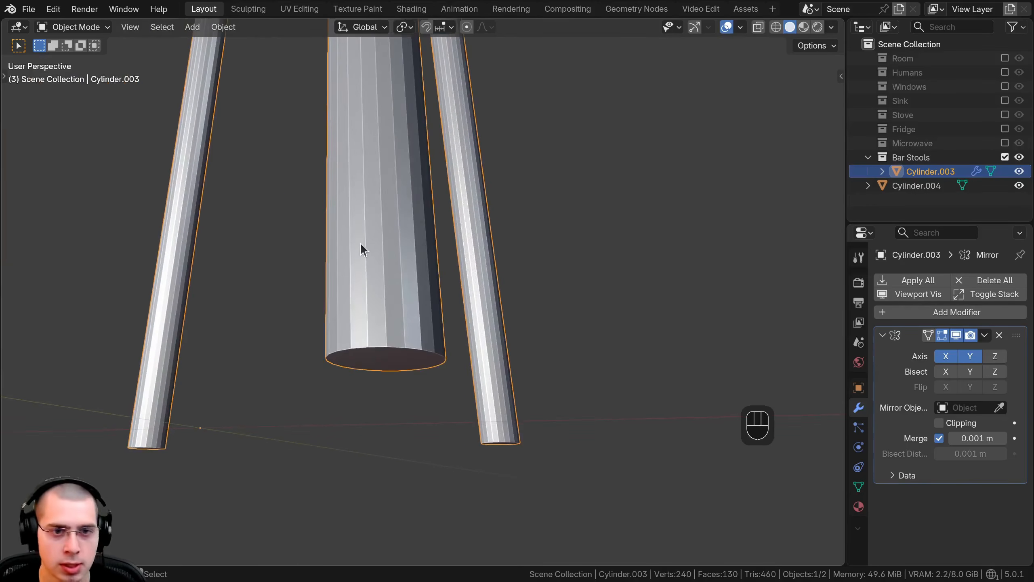
{"action": "key", "text": "w"}
{"action": "left_click", "coordinate": [311, 258]}
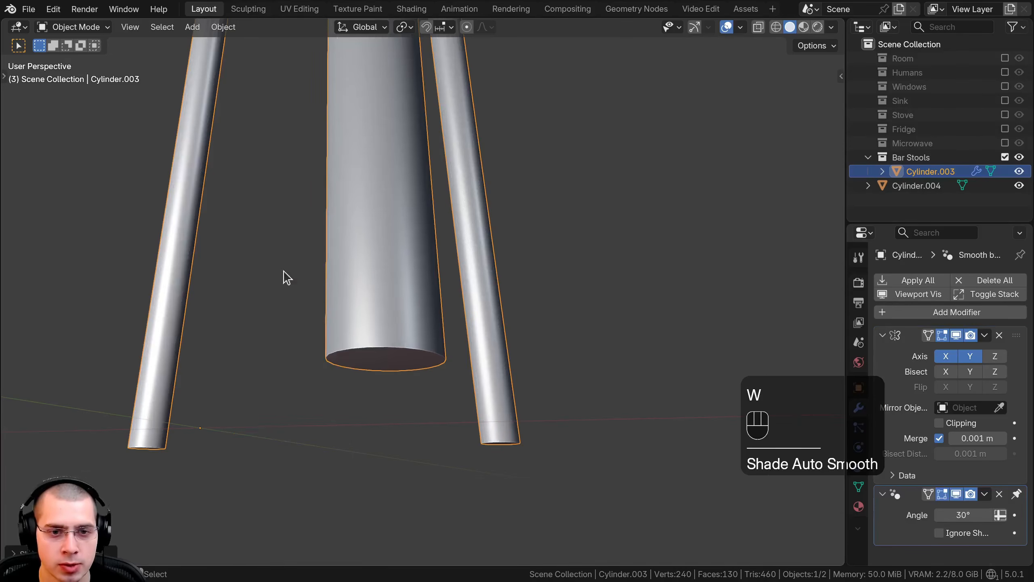
Step: Add a Bevel modifier to the seat disc with an amount of 0.002 m and 3 segments
{"action": "scroll", "coordinate": [370, 315], "scroll_direction": "down", "scroll_amount": 4}
{"action": "middle_click_drag", "start_coordinate": [371, 316], "coordinate": [393, 254]}
{"action": "left_click", "coordinate": [417, 331]}
{"action": "scroll", "coordinate": [418, 331], "scroll_direction": "up", "scroll_amount": 4}
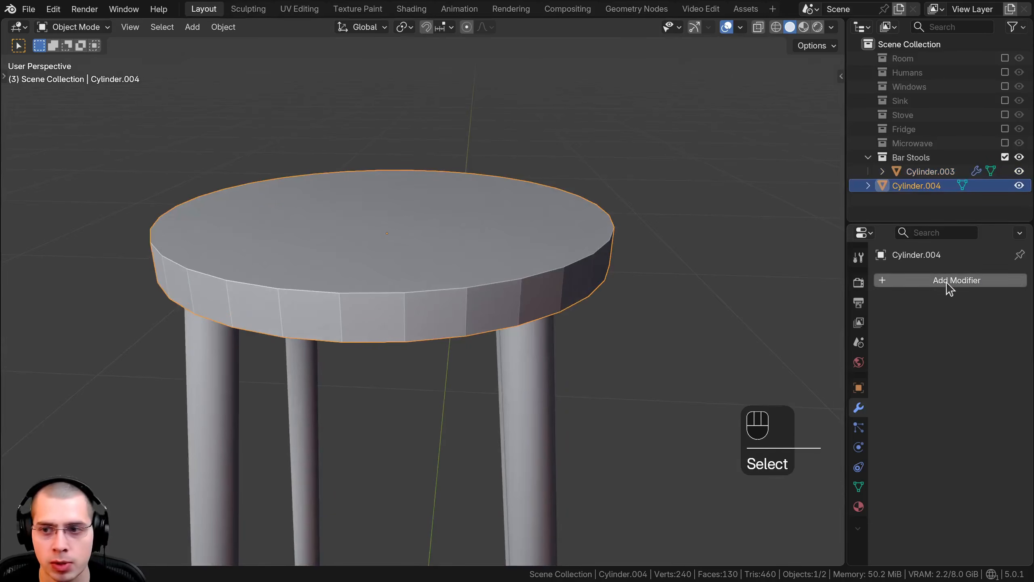
{"action": "left_click", "coordinate": [950, 289]}
{"action": "type", "text": "be"}
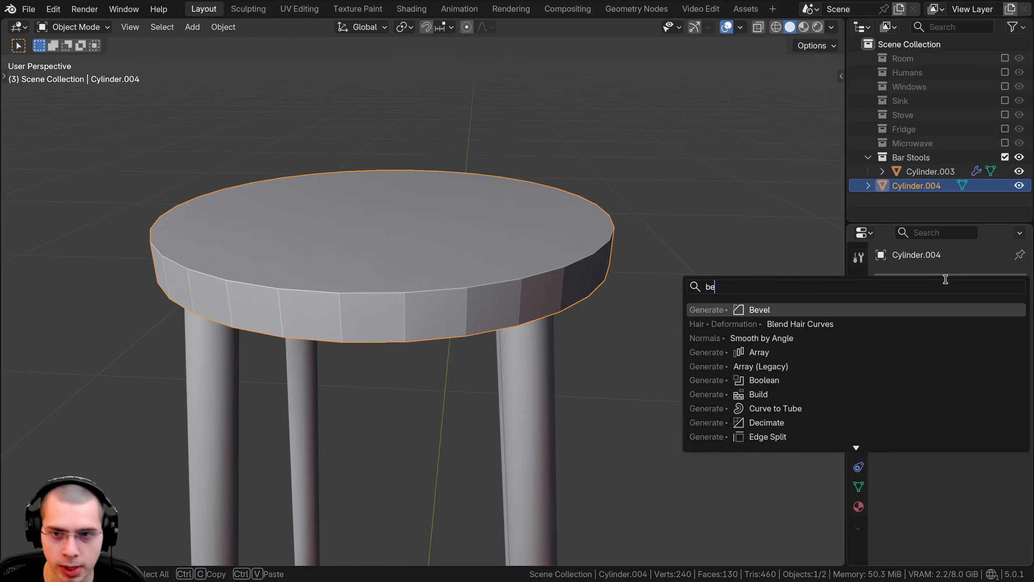
{"action": "key", "text": "Return"}
{"action": "scroll", "coordinate": [654, 346], "scroll_direction": "up", "scroll_amount": 3}
{"action": "left_click_drag", "start_coordinate": [991, 408], "coordinate": [969, 390]}
{"action": "middle_click_drag", "start_coordinate": [540, 280], "coordinate": [666, 212]}
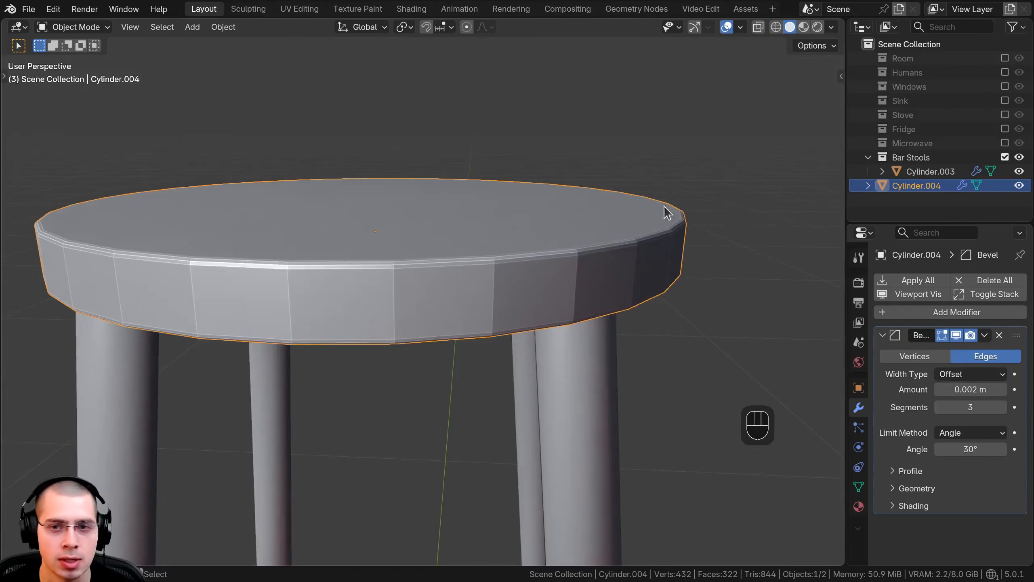
Step: Add a Weighted Normal modifier to the seat disc and deselect everything
{"action": "left_click", "coordinate": [939, 313]}
{"action": "type", "text": "we"}
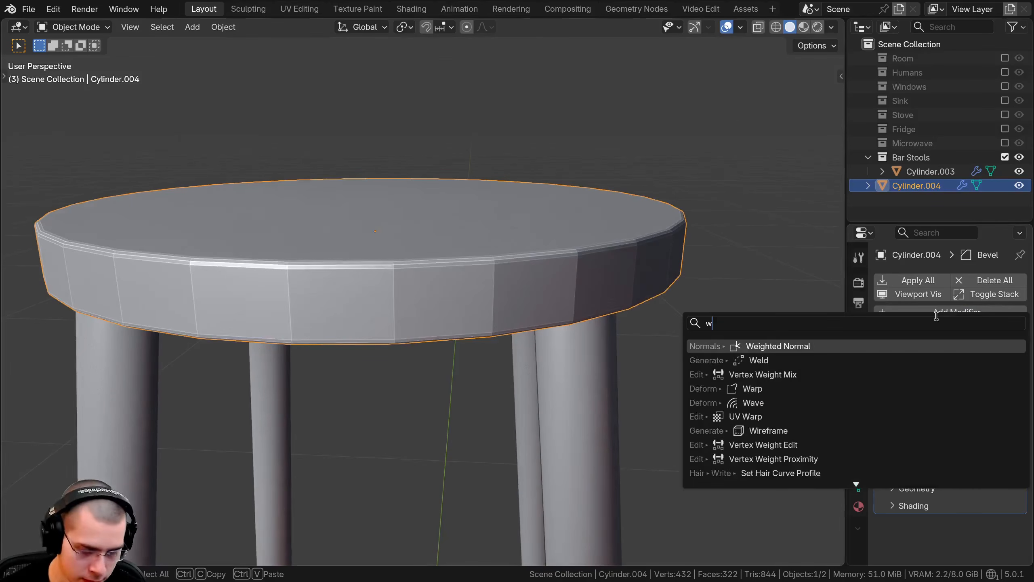
{"action": "left_click", "coordinate": [732, 366]}
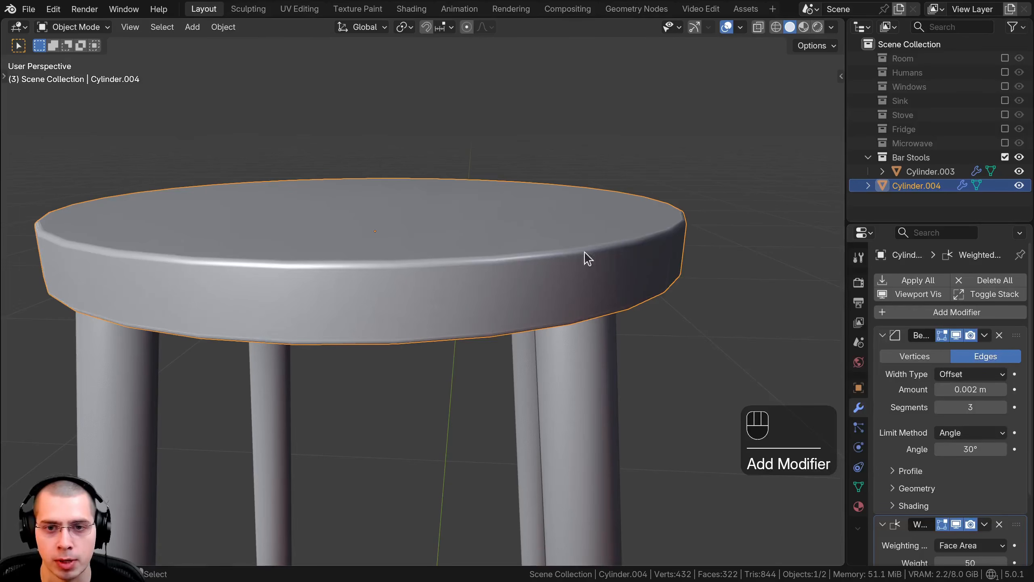
{"action": "middle_click_drag", "start_coordinate": [585, 253], "coordinate": [316, 106]}
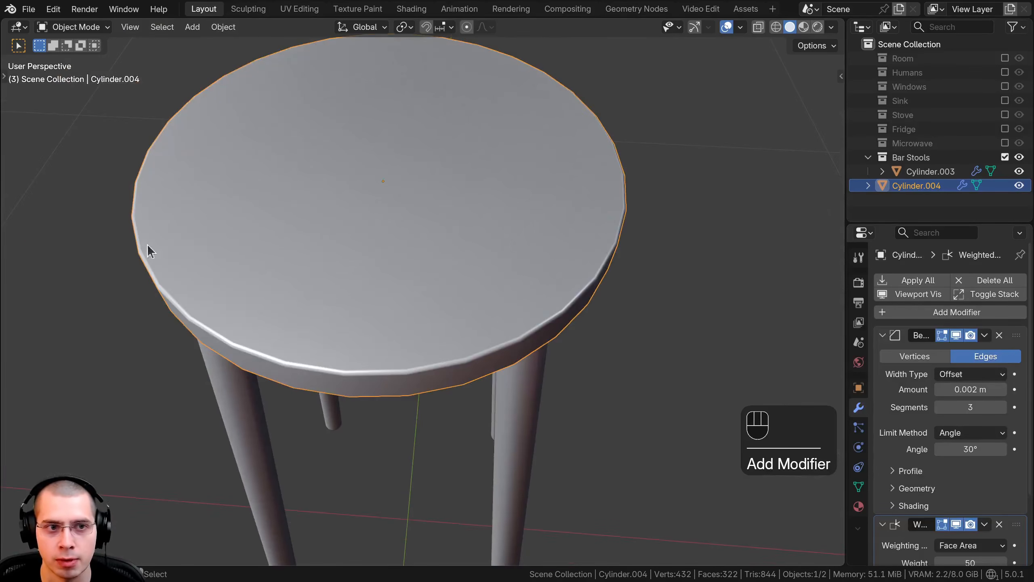
{"action": "middle_click_drag", "start_coordinate": [387, 217], "coordinate": [434, 300], "text": "shift"}
{"action": "scroll", "coordinate": [434, 300], "scroll_direction": "down", "scroll_amount": 2}
{"action": "middle_click_drag", "start_coordinate": [434, 301], "coordinate": [468, 135]}
{"action": "key", "text": "a"}
{"action": "middle_click_drag", "start_coordinate": [598, 398], "coordinate": [381, 276], "text": "shift"}
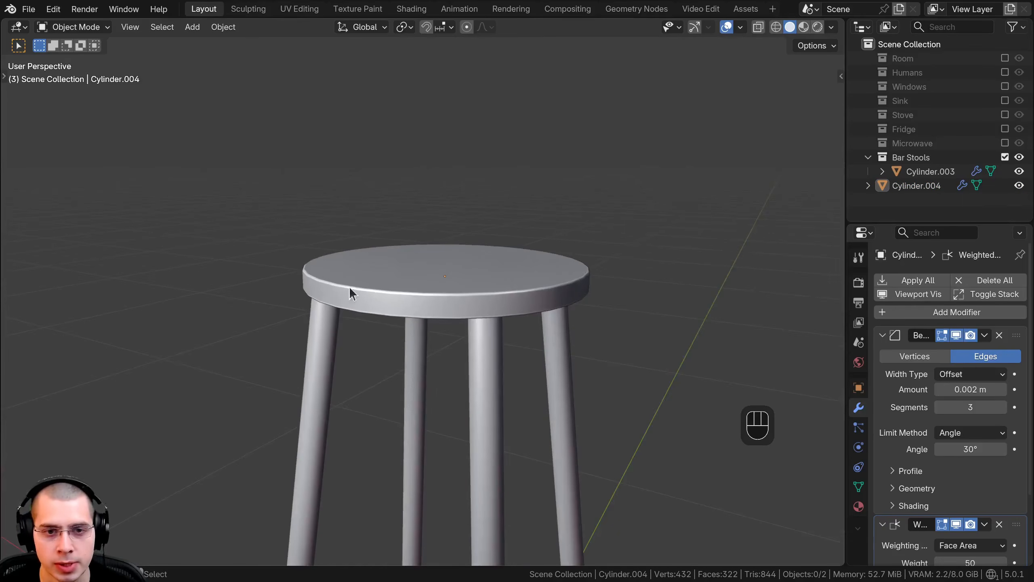
Step: Add a new cylinder mesh and clear its location so it sits at the world origin
{"action": "scroll", "coordinate": [422, 201], "scroll_direction": "down", "scroll_amount": 4}
{"action": "key", "text": "shift+a"}
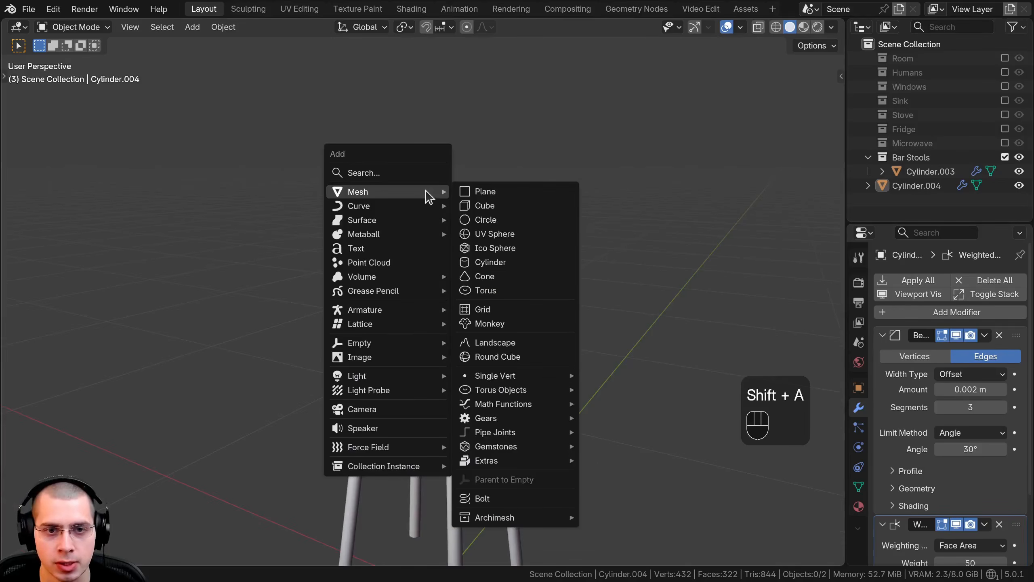
{"action": "left_click", "coordinate": [490, 262]}
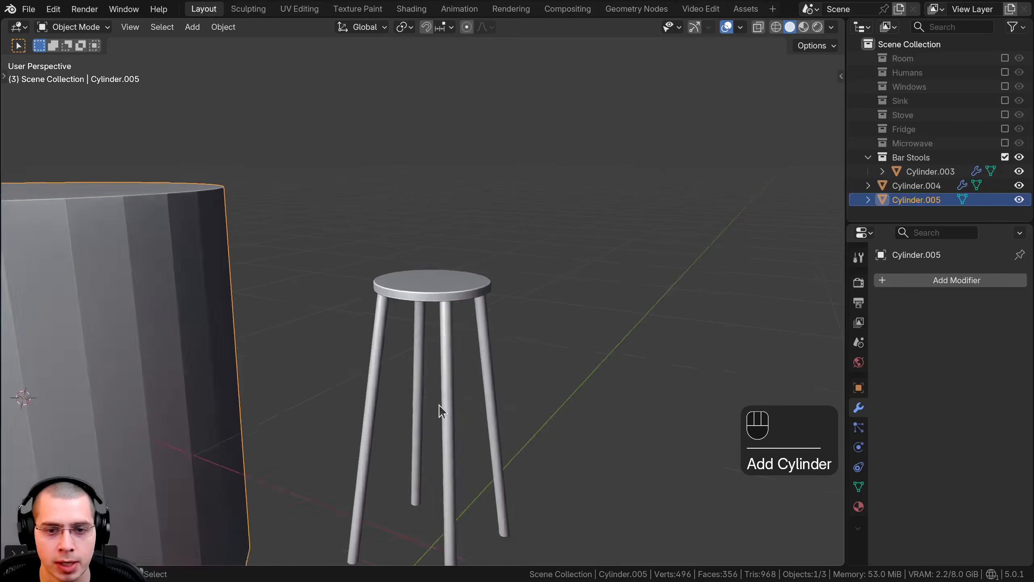
{"action": "middle_click_drag", "start_coordinate": [439, 411], "coordinate": [500, 408], "text": "shift"}
{"action": "scroll", "coordinate": [494, 409], "scroll_direction": "down", "scroll_amount": 3}
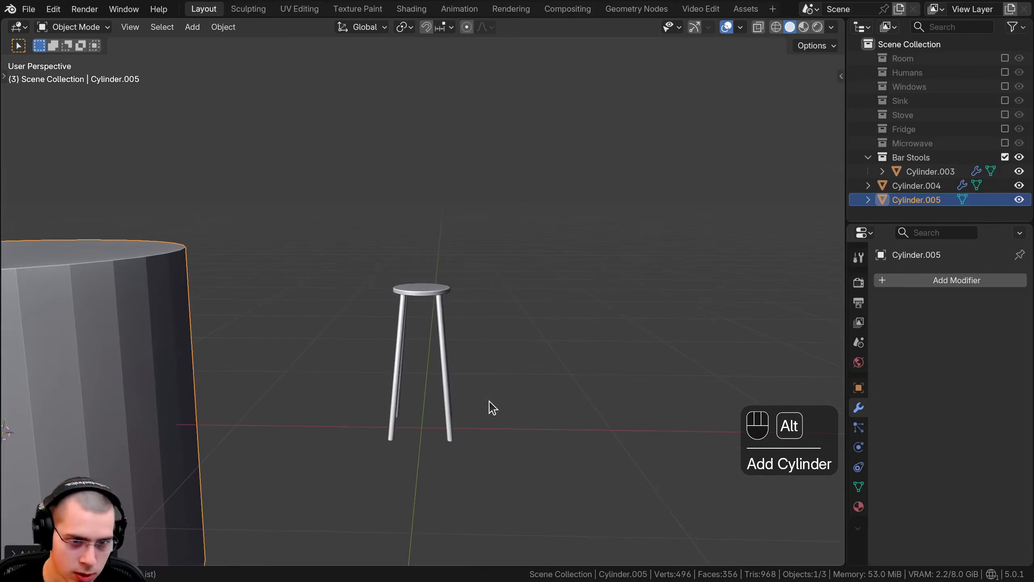
{"action": "key", "text": "alt+g"}
{"action": "scroll", "coordinate": [484, 420], "scroll_direction": "down", "scroll_amount": 1}
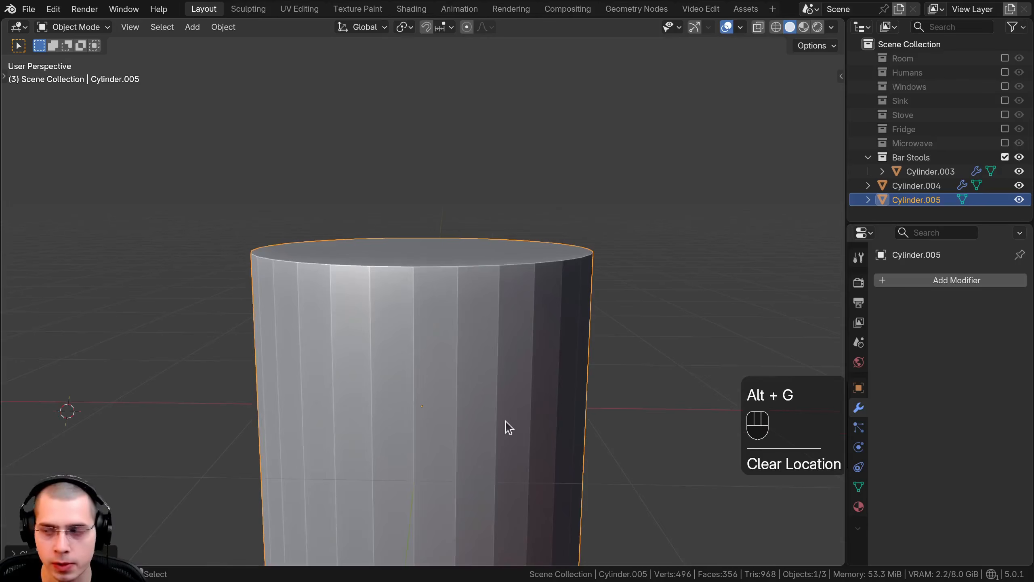
Step: Raise the new cylinder along Z so its center is above the stool's seat
{"action": "middle_click_drag", "start_coordinate": [506, 425], "coordinate": [531, 432], "text": "shift"}
{"action": "key", "text": "g"}
{"action": "key", "text": "z"}
{"action": "left_click", "coordinate": [695, 248]}
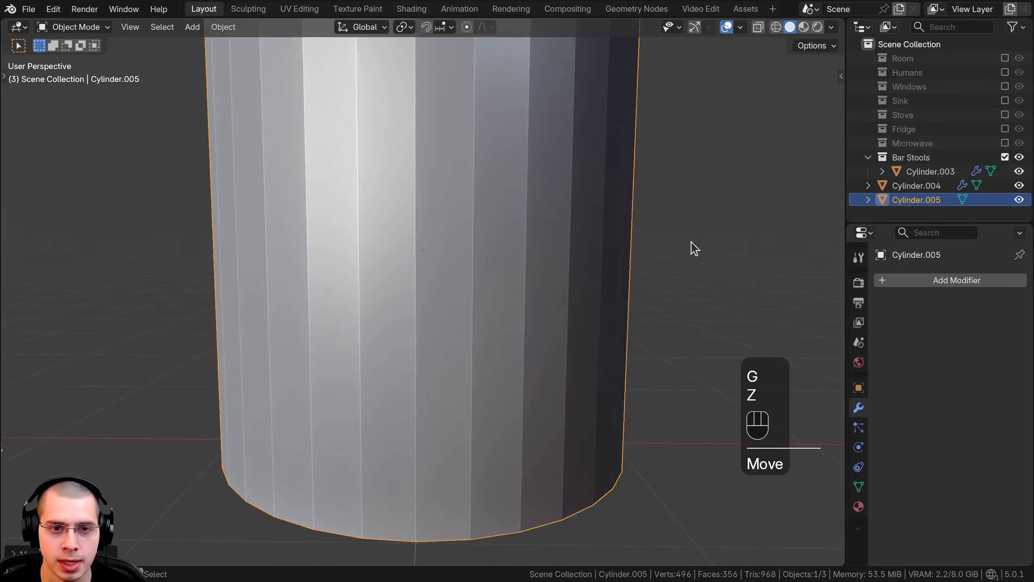
Step: Scale the new cylinder's mesh down, first by about 0.06, until it is narrower than the seat, and return to Object Mode
{"action": "key", "text": "Tab"}
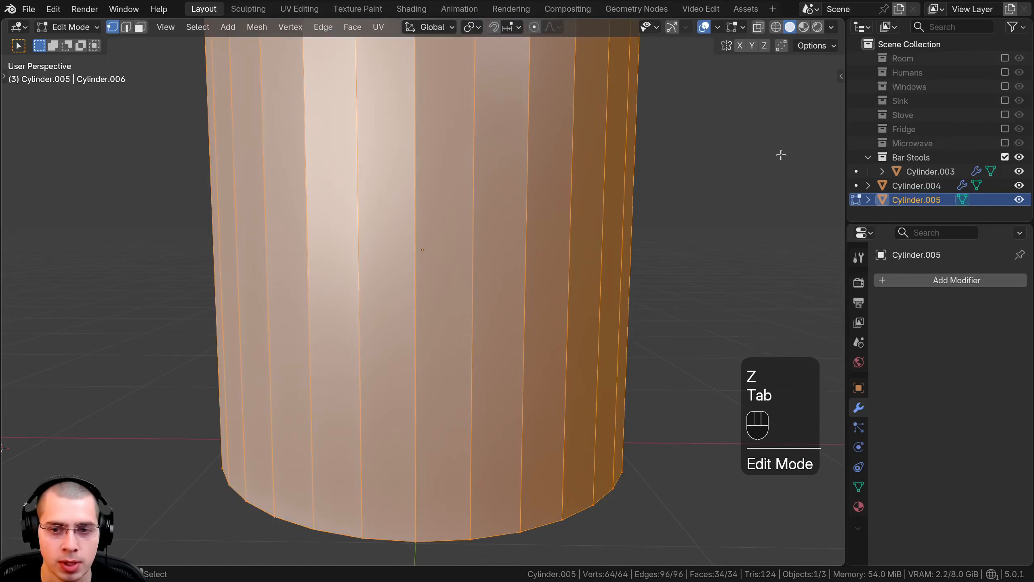
{"action": "key", "text": "s"}
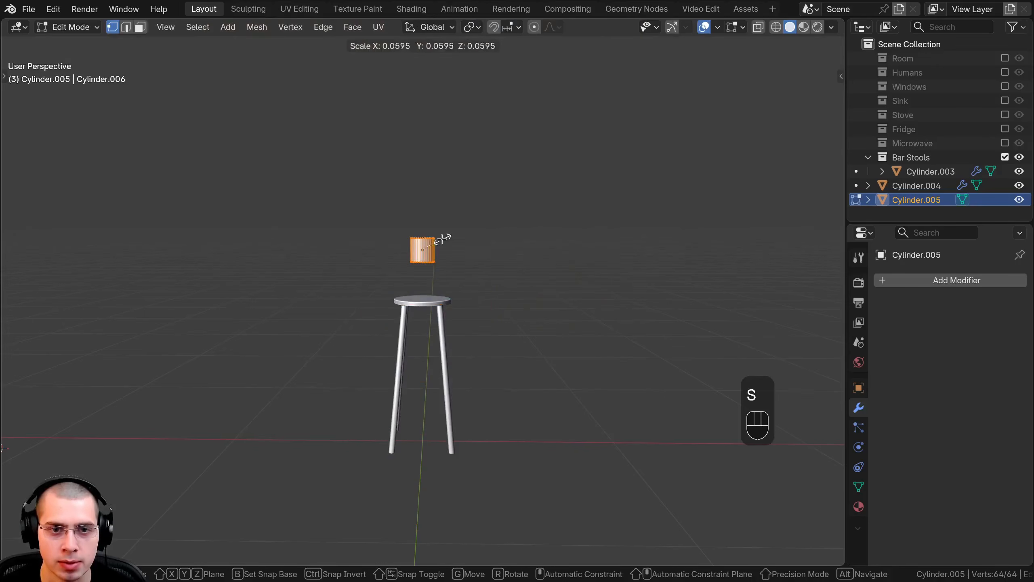
{"action": "left_click", "coordinate": [442, 239]}
{"action": "scroll", "coordinate": [619, 226], "scroll_direction": "up", "scroll_amount": 5}
{"action": "key", "text": "s"}
{"action": "left_click", "coordinate": [569, 152]}
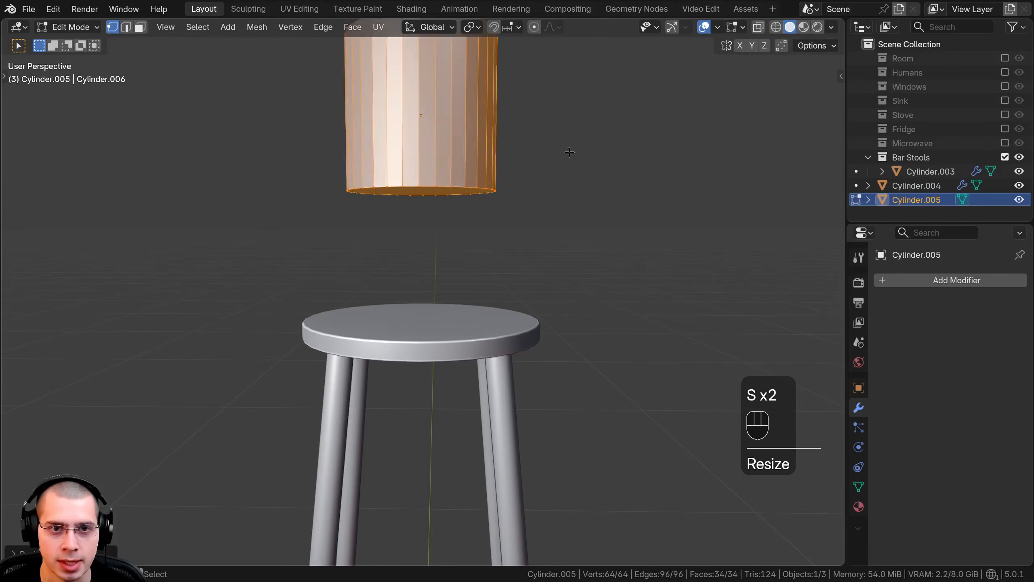
{"action": "key", "text": "s"}
{"action": "left_click", "coordinate": [555, 178]}
{"action": "scroll", "coordinate": [431, 132], "scroll_direction": "down", "scroll_amount": 3}
{"action": "key", "text": "Tab"}
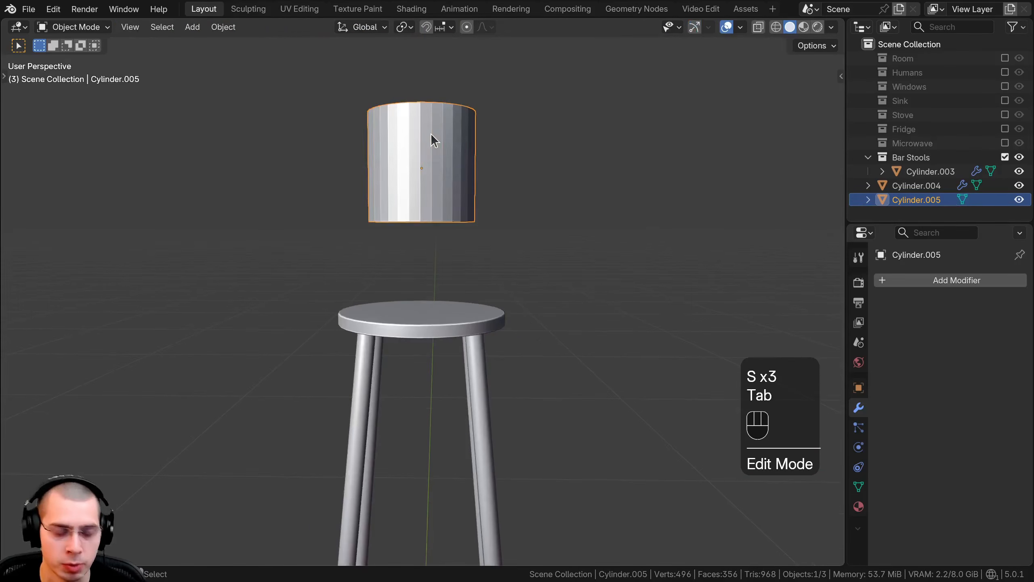
Step: Lower the new cylinder along Z until it intersects the seat disc
{"action": "key", "text": "g"}
{"action": "key", "text": "z"}
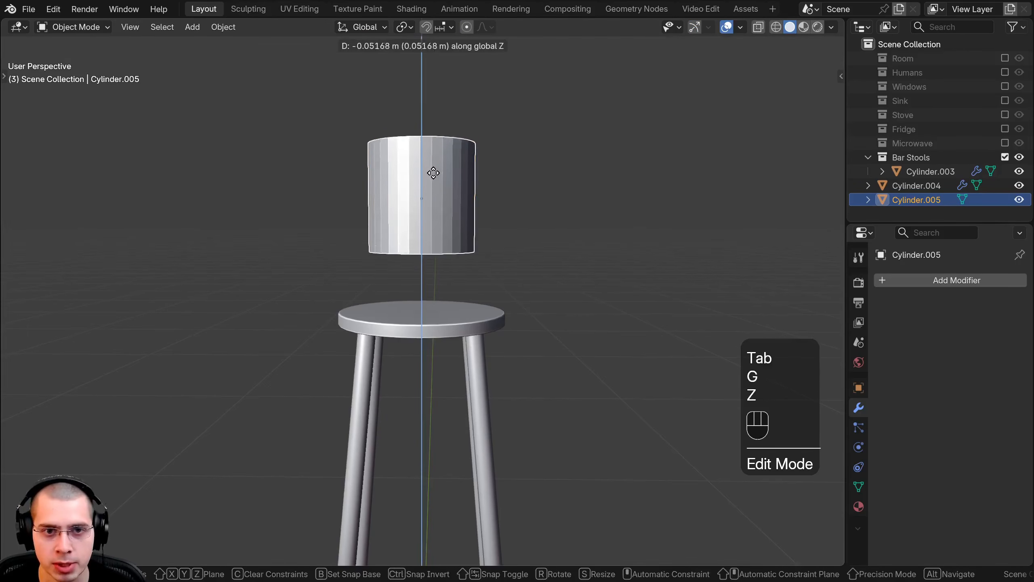
{"action": "left_click", "coordinate": [420, 283]}
{"action": "key", "text": "g"}
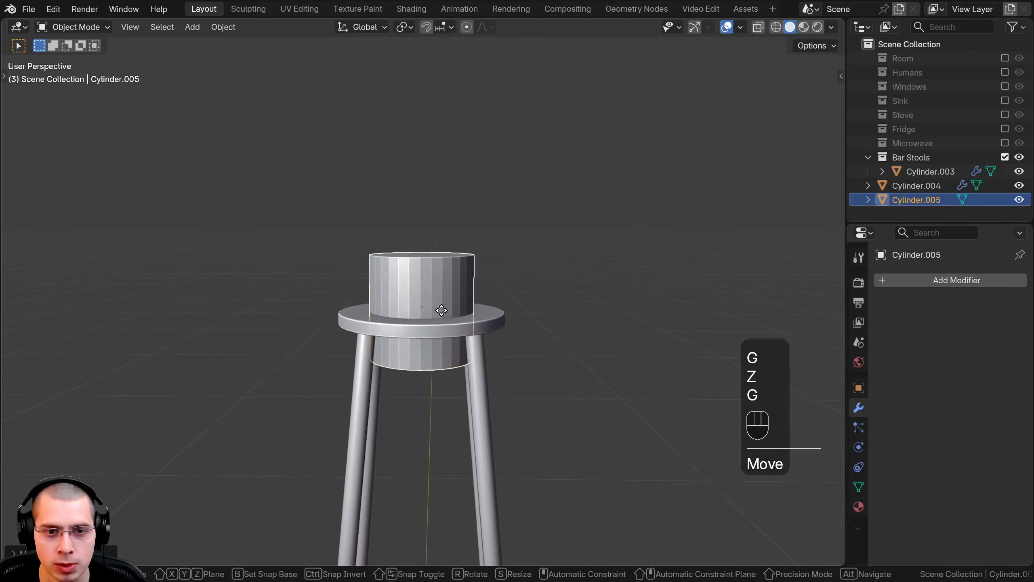
{"action": "key", "text": "z"}
{"action": "left_click", "coordinate": [441, 312]}
{"action": "scroll", "coordinate": [444, 316], "scroll_direction": "up", "scroll_amount": 2}
Step: Scale the cylinder's mesh up to nearly the seat's diameter, flatten it to about 0.18 along Z and return to Object Mode
{"action": "key", "text": "Tab"}
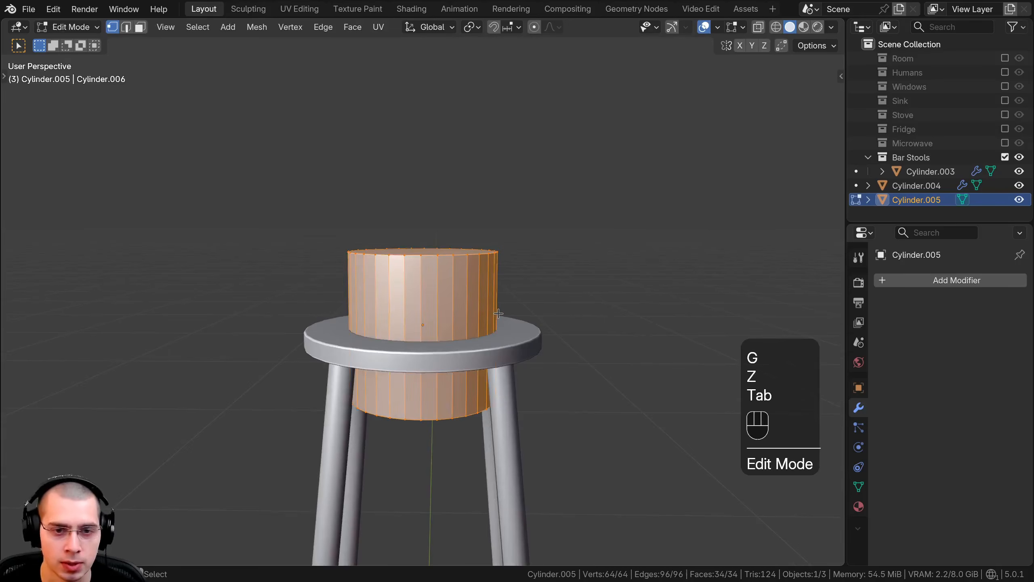
{"action": "key", "text": "s"}
{"action": "left_click", "coordinate": [596, 307]}
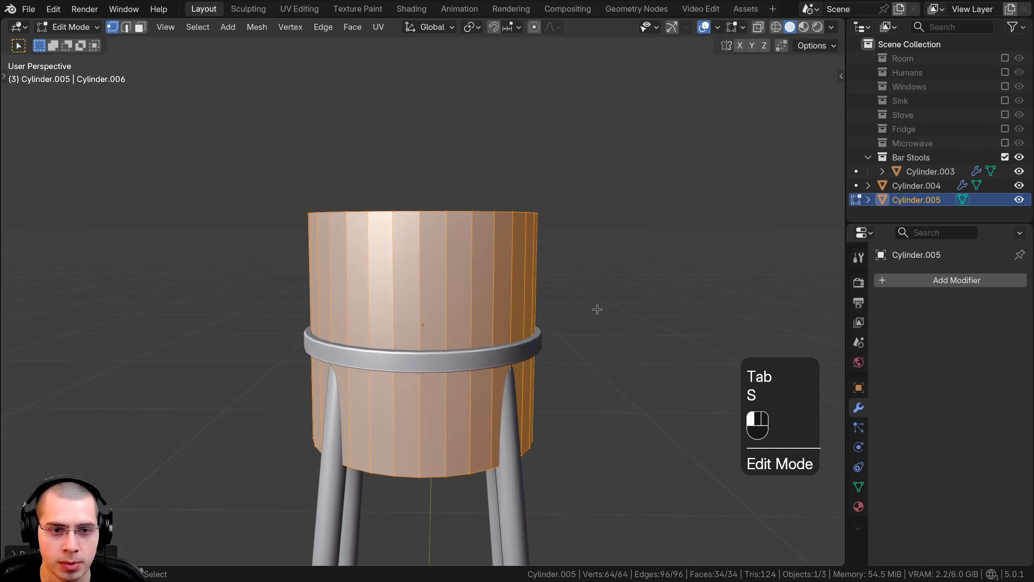
{"action": "key", "text": "s"}
{"action": "key", "text": "z"}
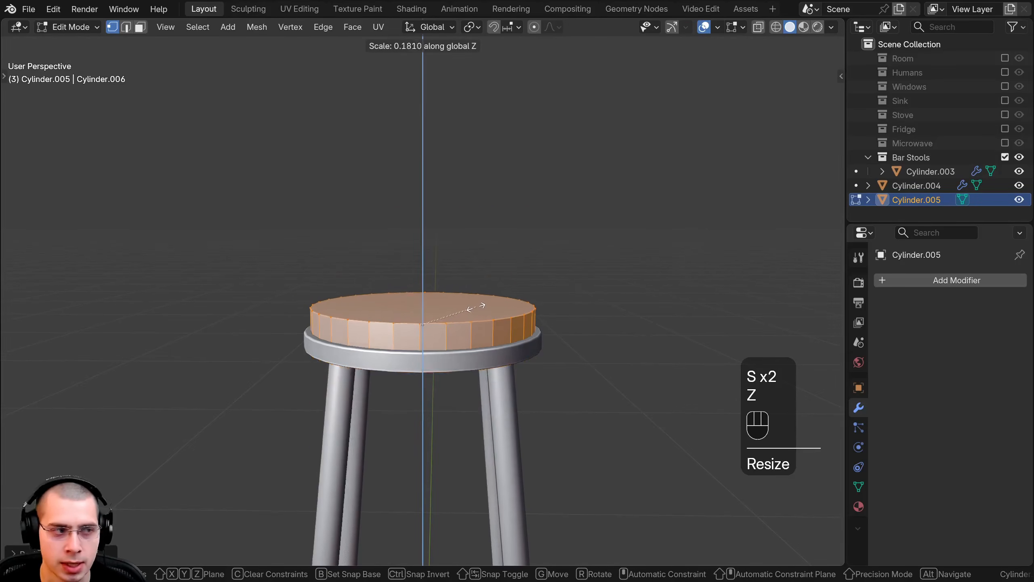
{"action": "left_click", "coordinate": [475, 307]}
{"action": "key", "text": "Tab"}
Step: Raise the flattened cylinder along Z to rest on the seat disc and open its mesh for editing
{"action": "key", "text": "g"}
{"action": "key", "text": "z"}
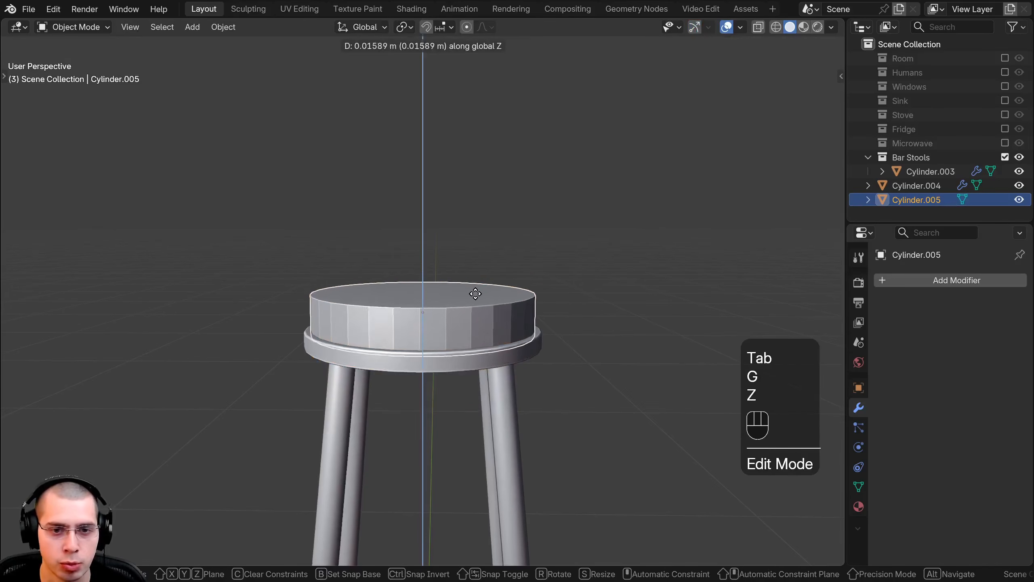
{"action": "left_click", "coordinate": [477, 287]}
{"action": "scroll", "coordinate": [488, 277], "scroll_direction": "up", "scroll_amount": 4}
{"action": "key", "text": "Tab"}
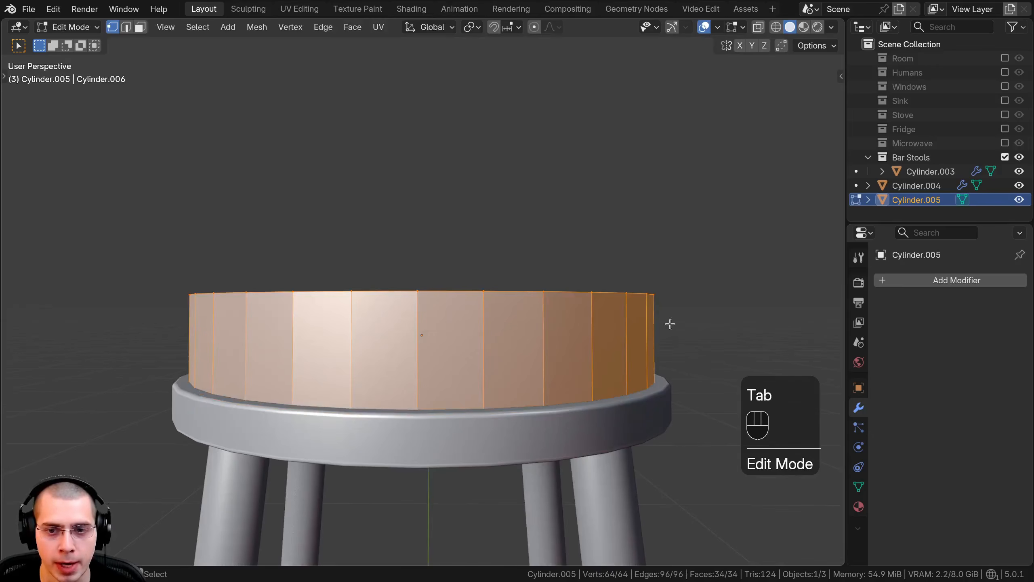
Step: Add a centred horizontal loop cut around the cushion cylinder's side and scale that loop outward by about 1.04
{"action": "middle_click_drag", "start_coordinate": [684, 336], "coordinate": [470, 232], "text": "shift"}
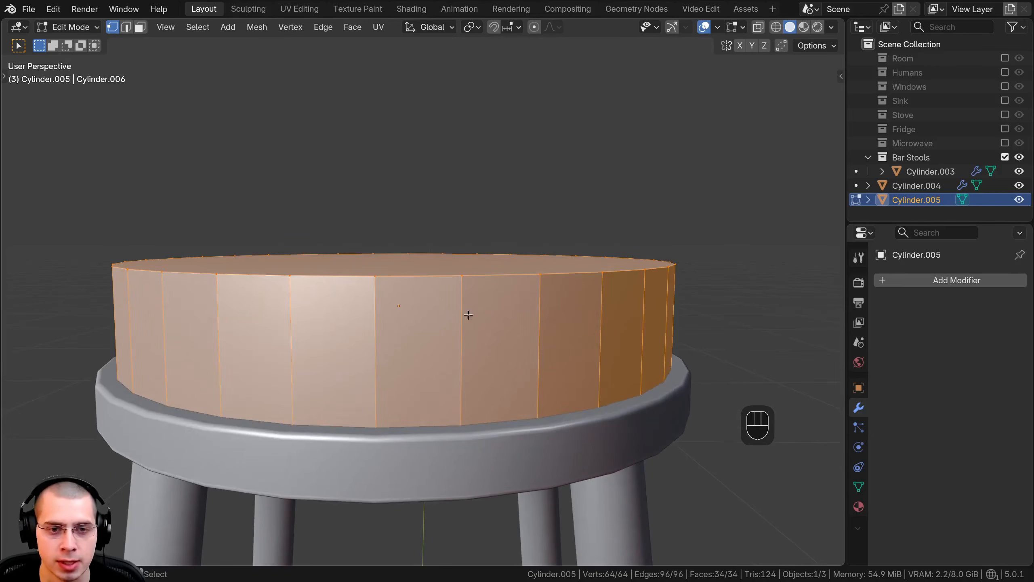
{"action": "scroll", "coordinate": [416, 307], "scroll_direction": "down", "scroll_amount": 1}
{"action": "middle_click_drag", "start_coordinate": [443, 295], "coordinate": [441, 289], "text": "shift"}
{"action": "key", "text": "ctrl+z"}
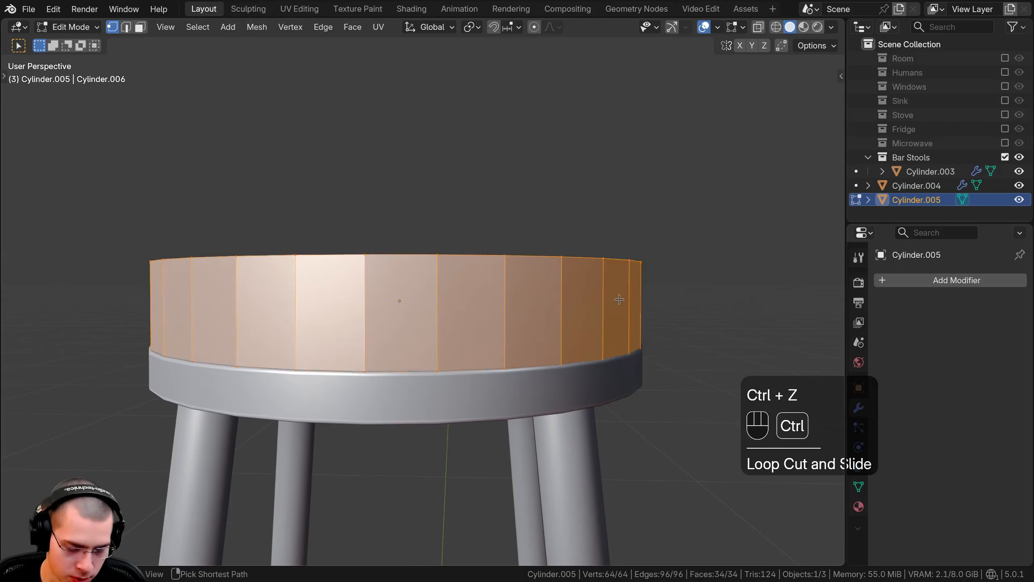
{"action": "key", "text": "ctrl+r"}
{"action": "left_click", "coordinate": [624, 303]}
{"action": "right_click", "coordinate": [720, 291]}
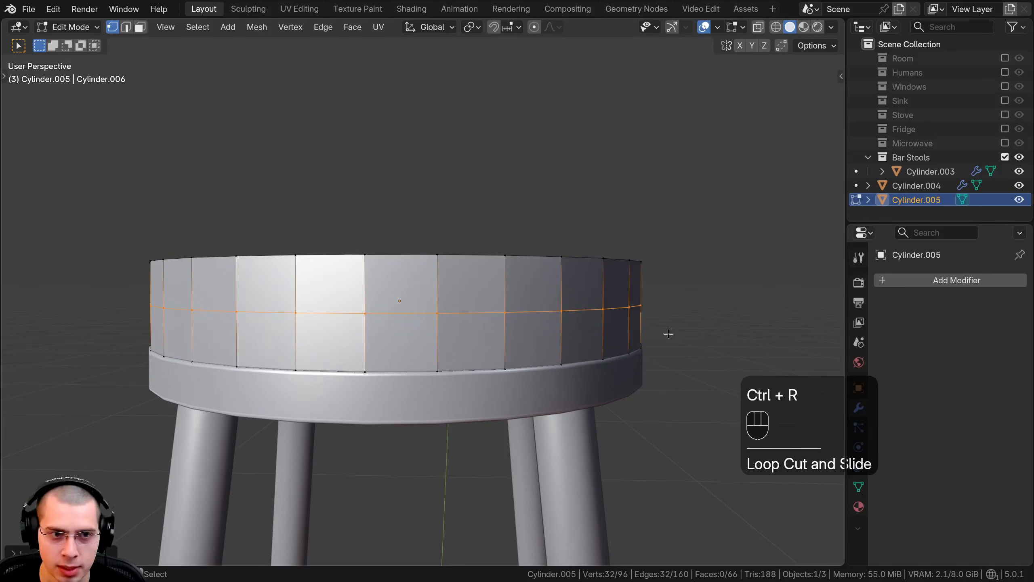
{"action": "middle_click_drag", "start_coordinate": [670, 335], "coordinate": [677, 340]}
{"action": "key", "text": "s"}
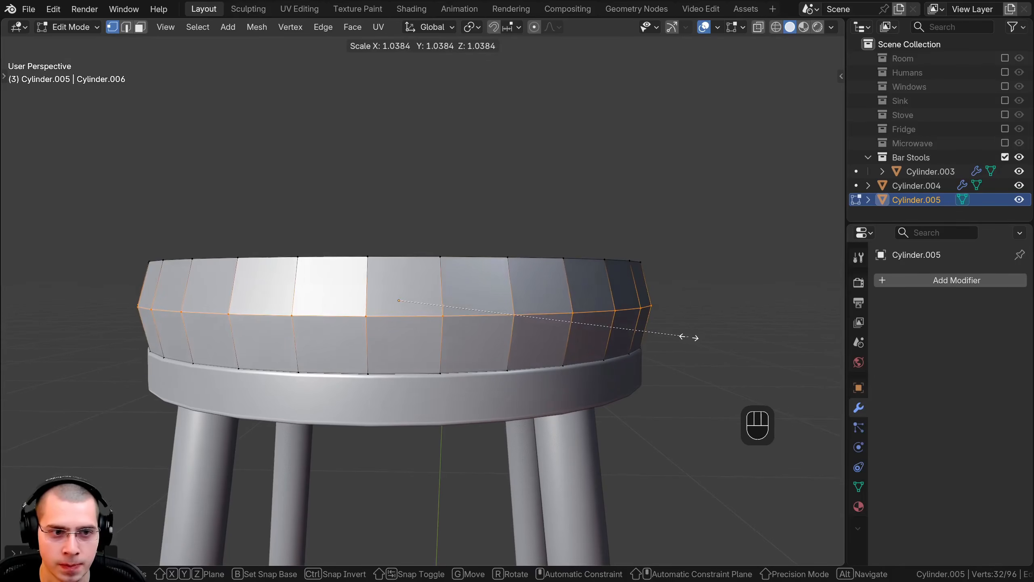
{"action": "left_click", "coordinate": [692, 337]}
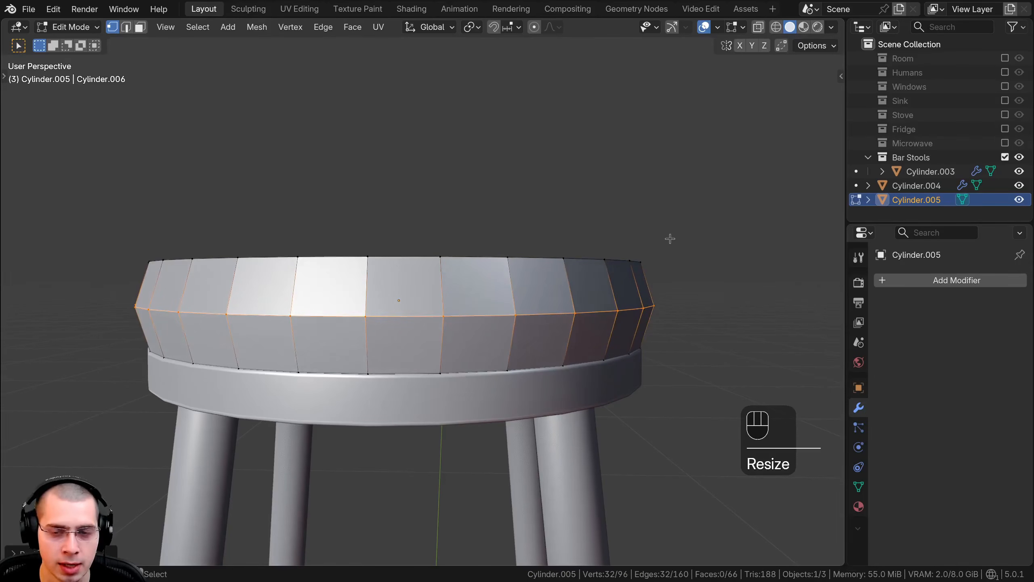
Step: Bevel the cushion's middle edge loop with 3 segments and an offset of about 0.017 m to round the side
{"action": "key", "text": "ctrl+b"}
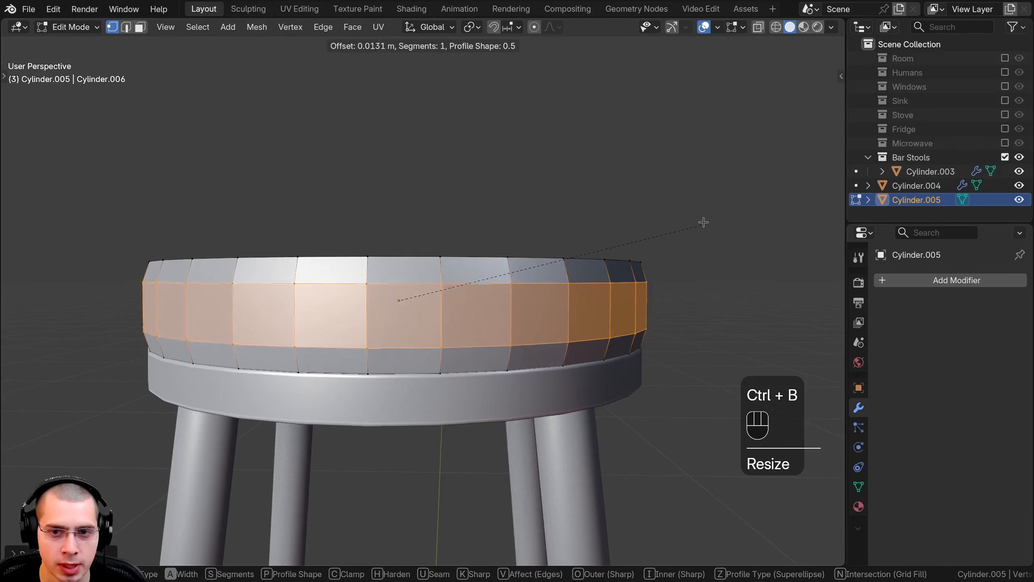
{"action": "scroll", "coordinate": [707, 220], "scroll_direction": "up", "scroll_amount": 2}
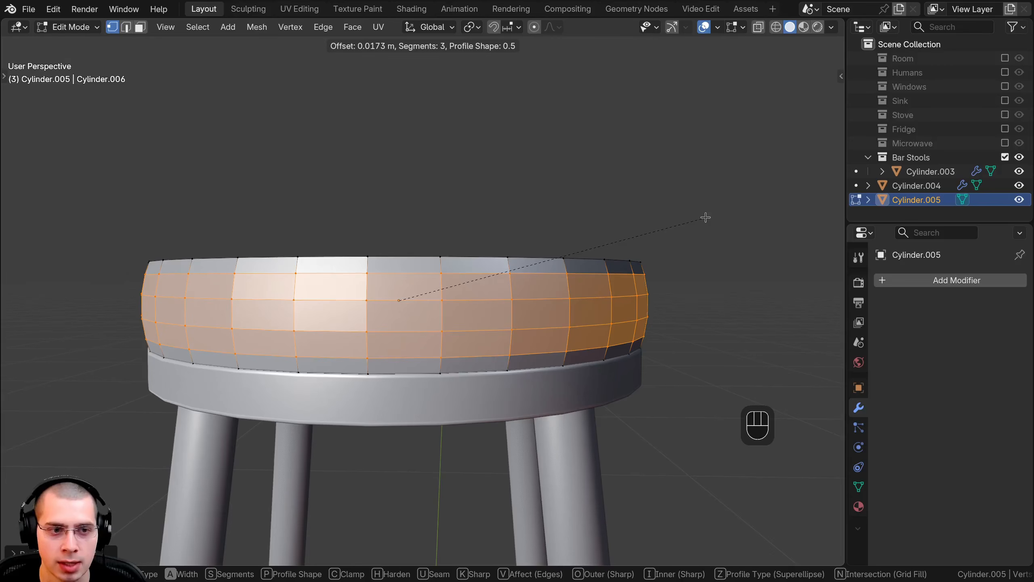
{"action": "left_click", "coordinate": [706, 217]}
{"action": "scroll", "coordinate": [675, 247], "scroll_direction": "down", "scroll_amount": 3}
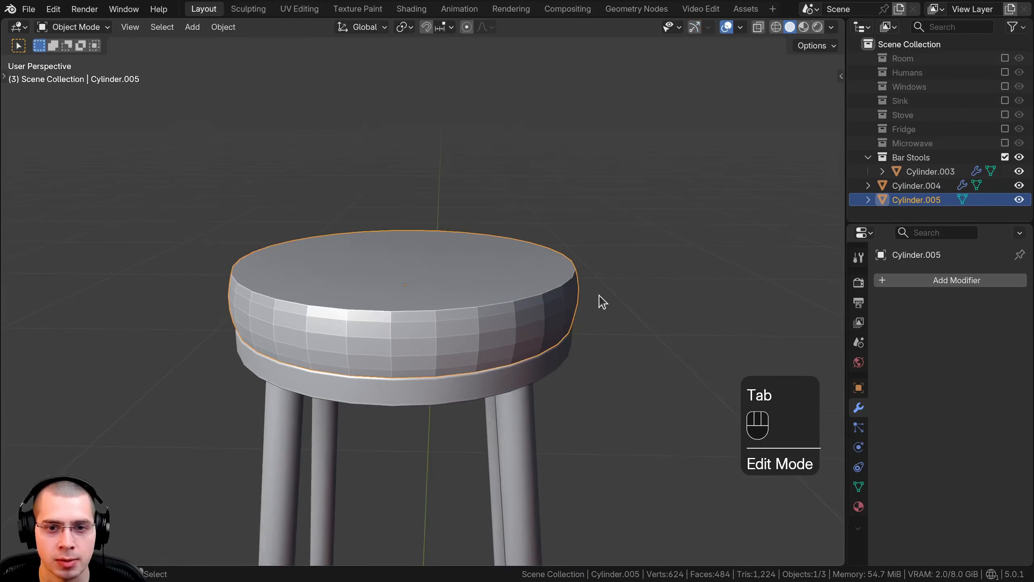
Step: Select the cushion's lower middle edge loop and scale it outward with proportional editing enabled so the side bulges
{"action": "key", "text": "Tab"}
{"action": "middle_click_drag", "start_coordinate": [600, 296], "coordinate": [725, 324]}
{"action": "scroll", "coordinate": [594, 275], "scroll_direction": "up", "scroll_amount": 2}
{"action": "left_click", "coordinate": [591, 331], "text": "alt"}
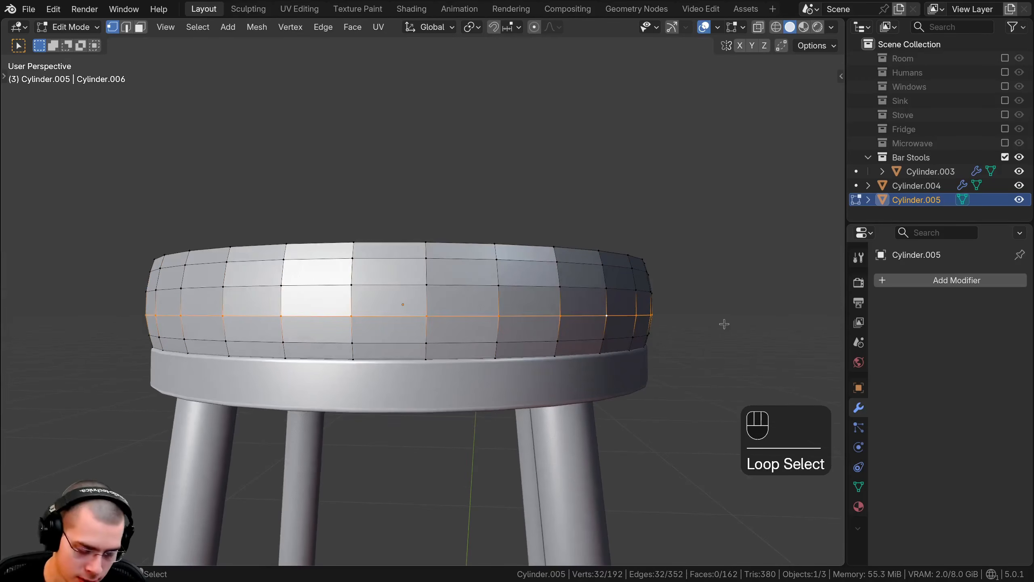
{"action": "key", "text": "o"}
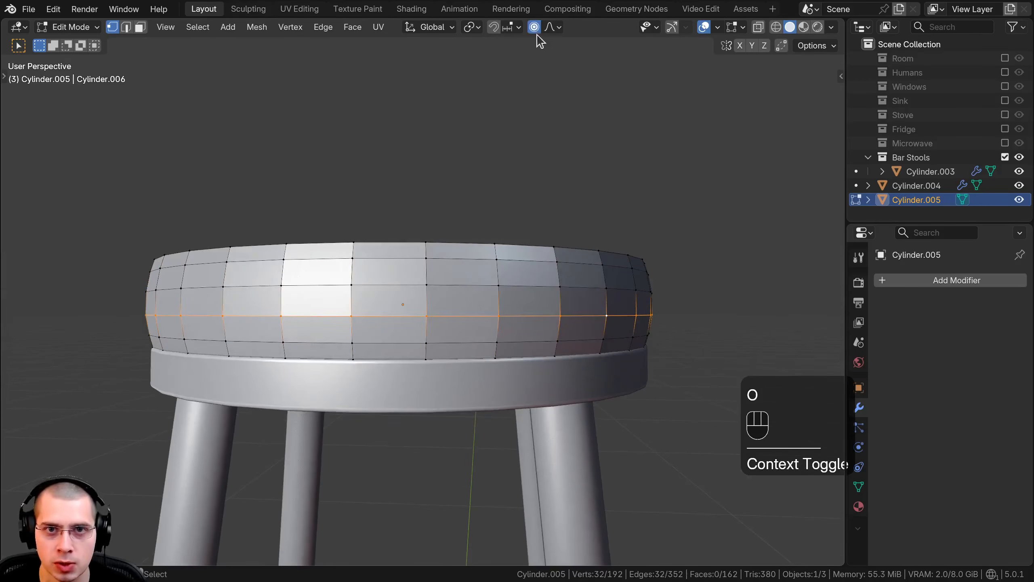
{"action": "key", "text": "s"}
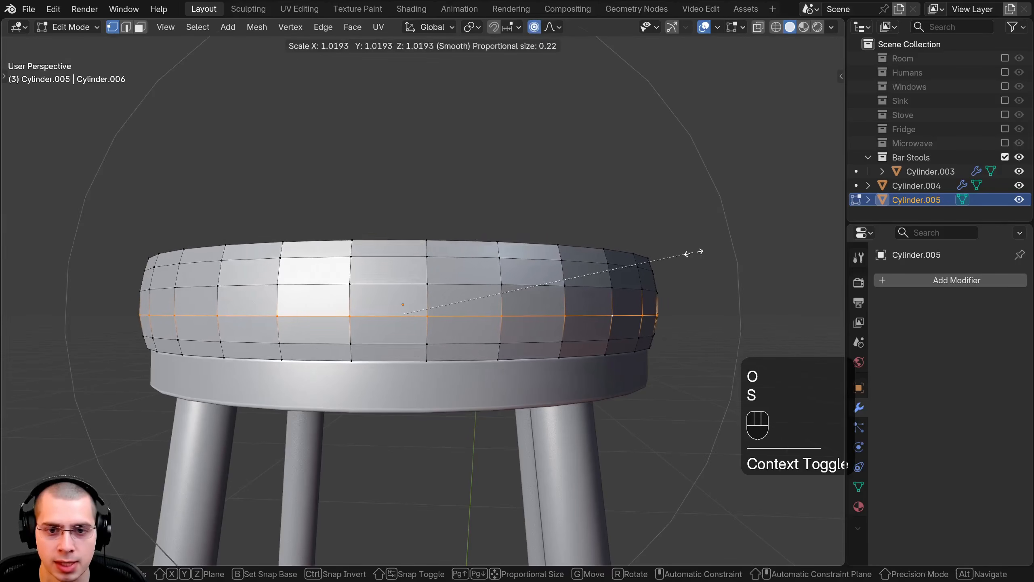
{"action": "left_click", "coordinate": [709, 257]}
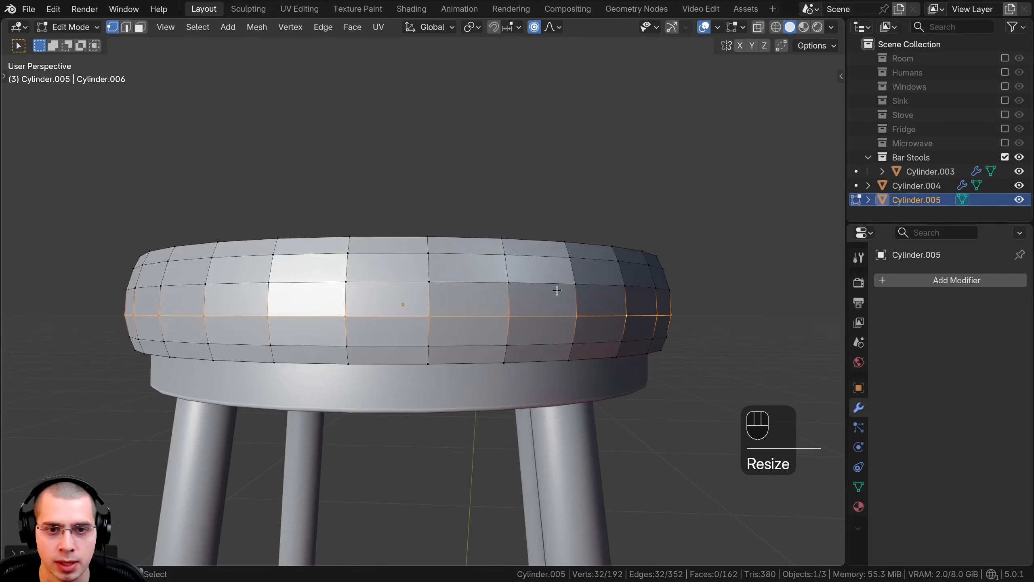
Step: Scale the upper middle loop outward by about 1.02 with a proportional size of 0.07, and the lower middle loop slightly
{"action": "key", "text": "s"}
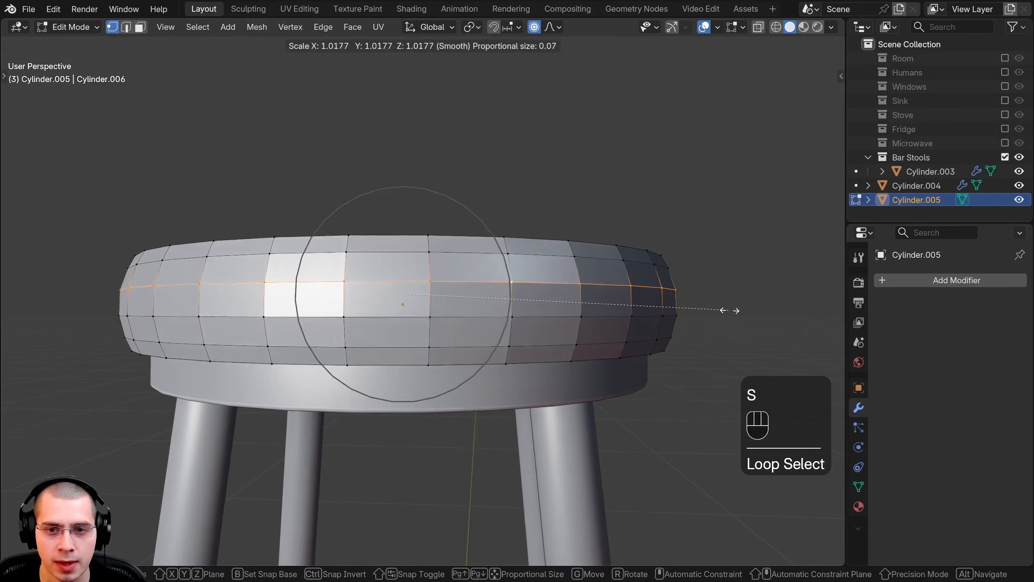
{"action": "left_click", "coordinate": [727, 308]}
{"action": "key", "text": "s"}
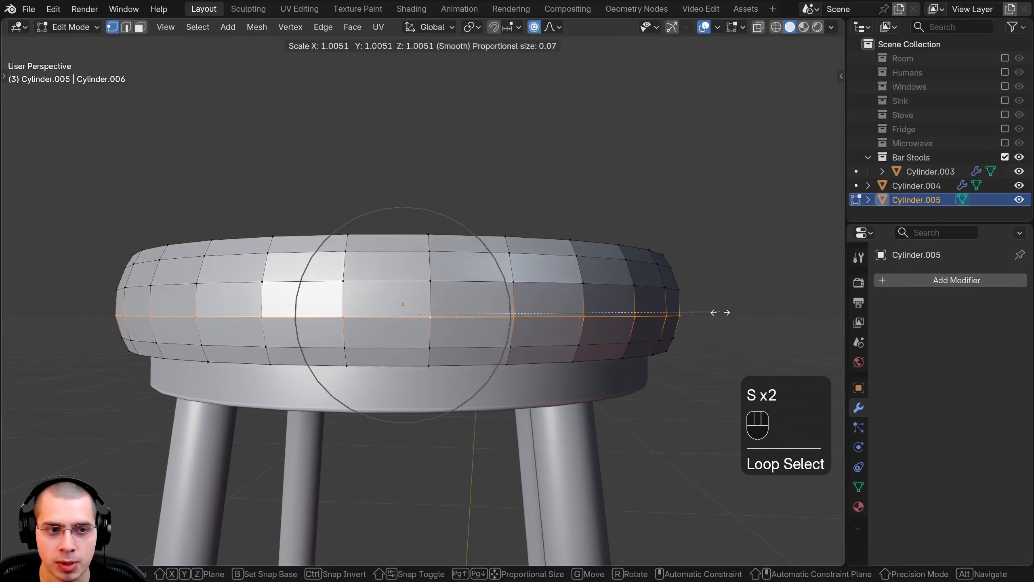
{"action": "left_click", "coordinate": [720, 318]}
{"action": "key", "text": "Tab"}
{"action": "scroll", "coordinate": [714, 327], "scroll_direction": "down", "scroll_amount": 2}
{"action": "middle_click_drag", "start_coordinate": [706, 329], "coordinate": [440, 424]}
Step: Scale the whole cushion mesh down to about 0.9, leaving it slightly wider than the seat, and return to Object Mode
{"action": "key", "text": "Tab"}
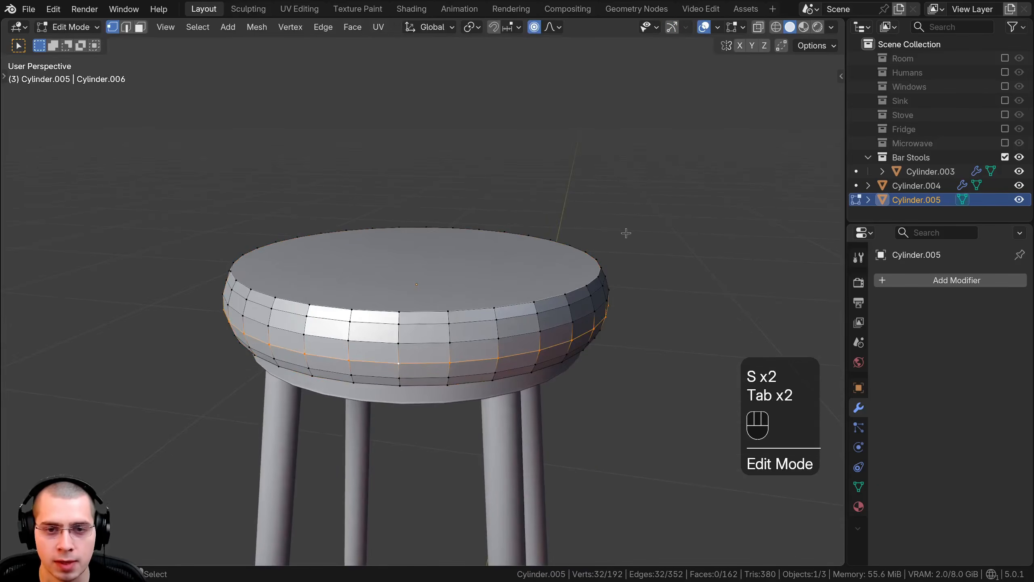
{"action": "key", "text": "a"}
{"action": "key", "text": "a"}
{"action": "middle_click_drag", "start_coordinate": [626, 233], "coordinate": [723, 199]}
{"action": "scroll", "coordinate": [730, 196], "scroll_direction": "up", "scroll_amount": 2}
{"action": "key", "text": "s"}
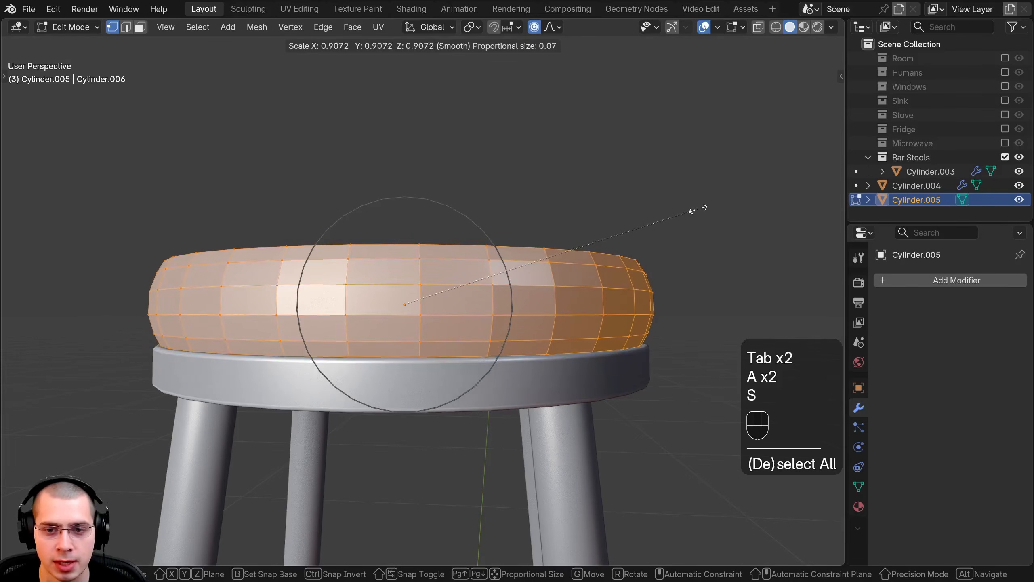
{"action": "left_click", "coordinate": [694, 211]}
{"action": "key", "text": "Tab"}
{"action": "scroll", "coordinate": [631, 291], "scroll_direction": "down", "scroll_amount": 2}
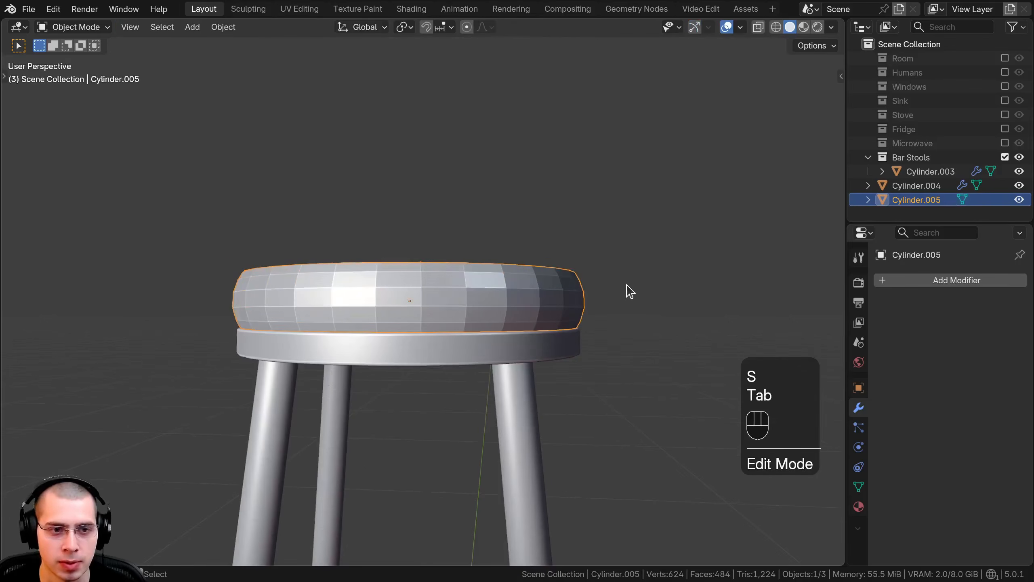
Step: Stretch the whole cushion mesh slightly along Z, adjust its height so it rests on the seat, and return to Object Mode
{"action": "key", "text": "Tab"}
{"action": "scroll", "coordinate": [564, 271], "scroll_direction": "up", "scroll_amount": 1}
{"action": "key", "text": "s"}
{"action": "key", "text": "s"}
{"action": "key", "text": "z"}
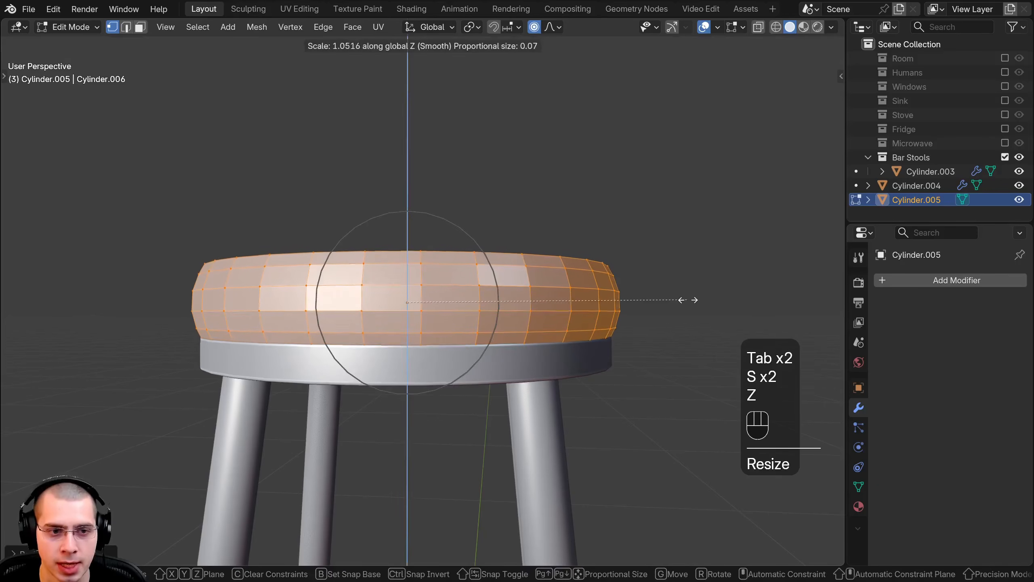
{"action": "key", "text": "g"}
{"action": "key", "text": "z"}
{"action": "key", "text": "shift"}
{"action": "left_click", "coordinate": [695, 288]}
{"action": "key", "text": "Tab"}
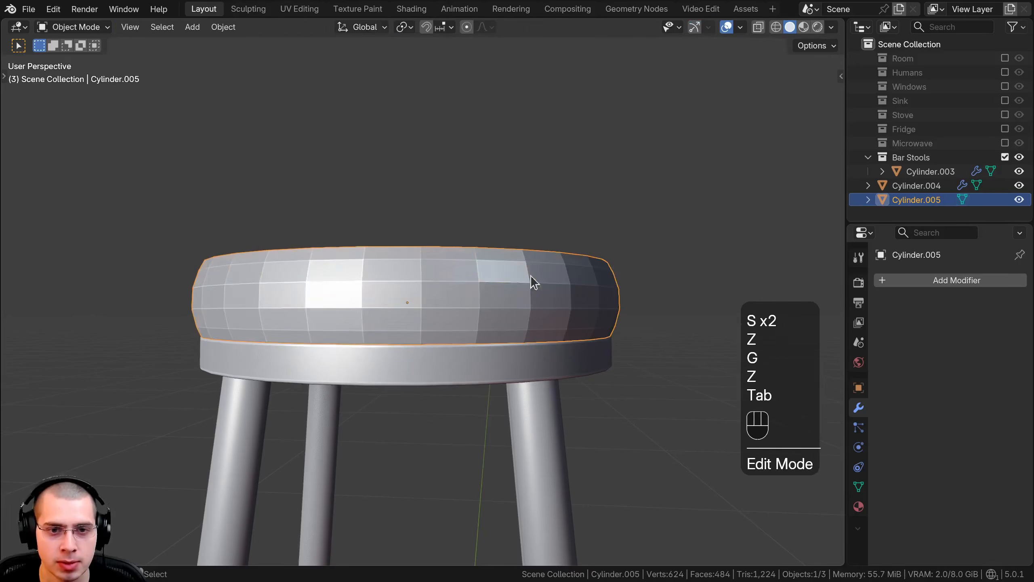
Step: Select only the cushion's top face in face select mode and extrude it slightly upward
{"action": "scroll", "coordinate": [526, 308], "scroll_direction": "down", "scroll_amount": 4}
{"action": "middle_click_drag", "start_coordinate": [508, 365], "coordinate": [516, 405]}
{"action": "scroll", "coordinate": [424, 367], "scroll_direction": "up", "scroll_amount": 4}
{"action": "key", "text": "Tab"}
{"action": "scroll", "coordinate": [332, 335], "scroll_direction": "up", "scroll_amount": 1}
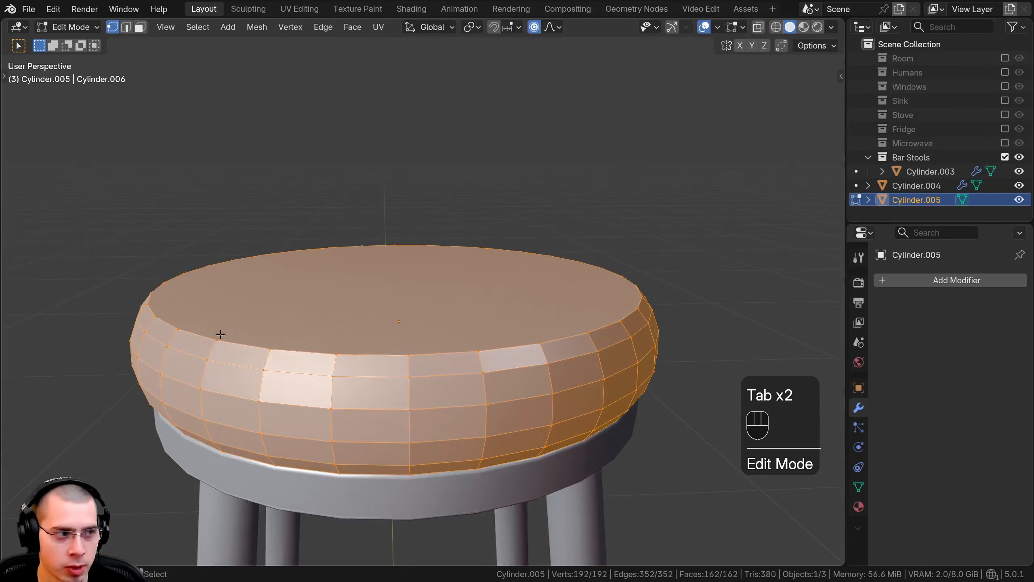
{"action": "middle_click_drag", "start_coordinate": [471, 379], "coordinate": [477, 420]}
{"action": "middle_click_drag", "start_coordinate": [478, 420], "coordinate": [451, 407], "text": "shift"}
{"action": "scroll", "coordinate": [446, 332], "scroll_direction": "up", "scroll_amount": 1}
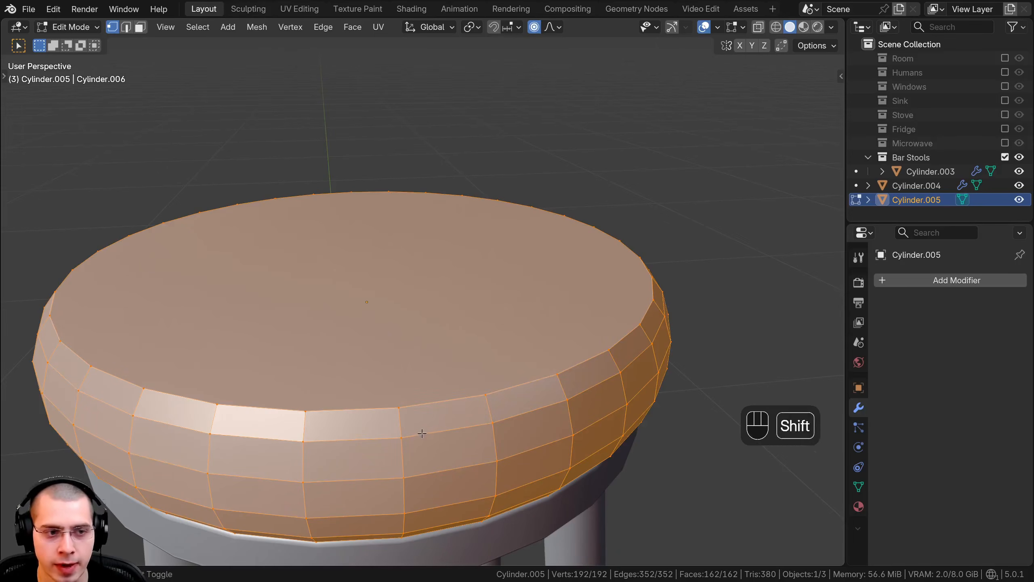
{"action": "left_click", "coordinate": [141, 27]}
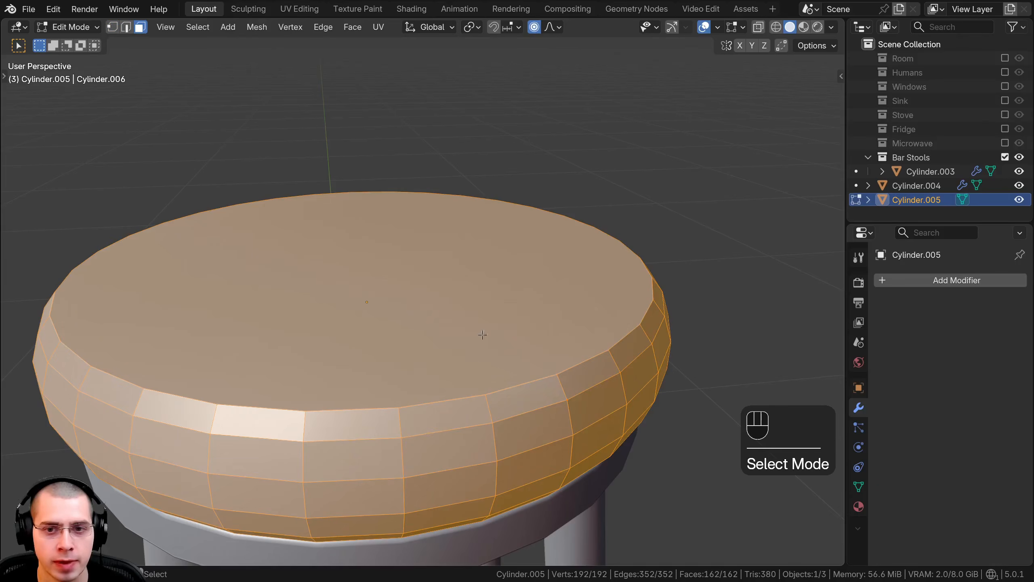
{"action": "left_click", "coordinate": [370, 260]}
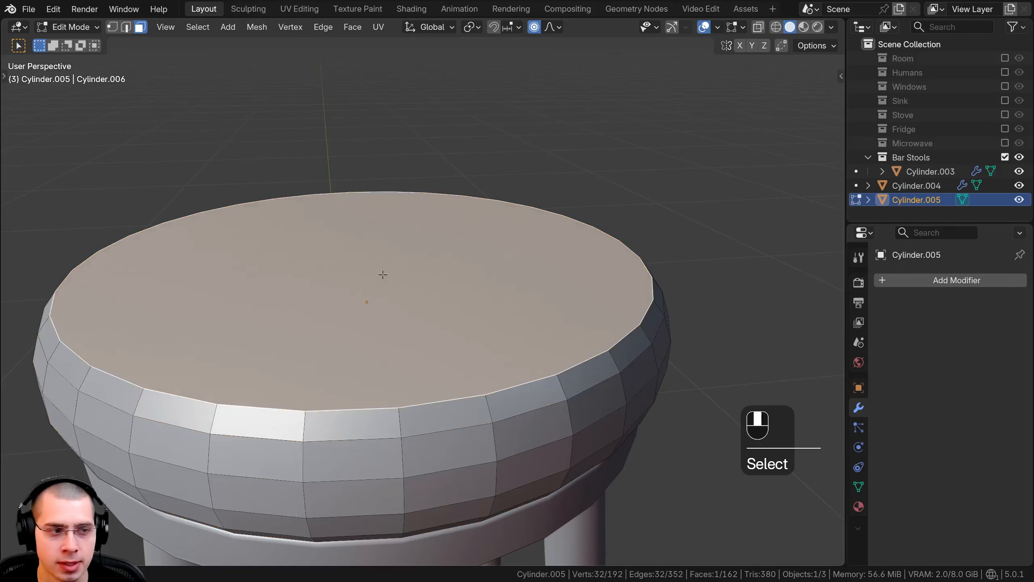
{"action": "key", "text": "e"}
{"action": "left_click", "coordinate": [573, 278]}
Step: Turn off proportional editing and scale the extruded top face inward to about 0.93
{"action": "key", "text": "s"}
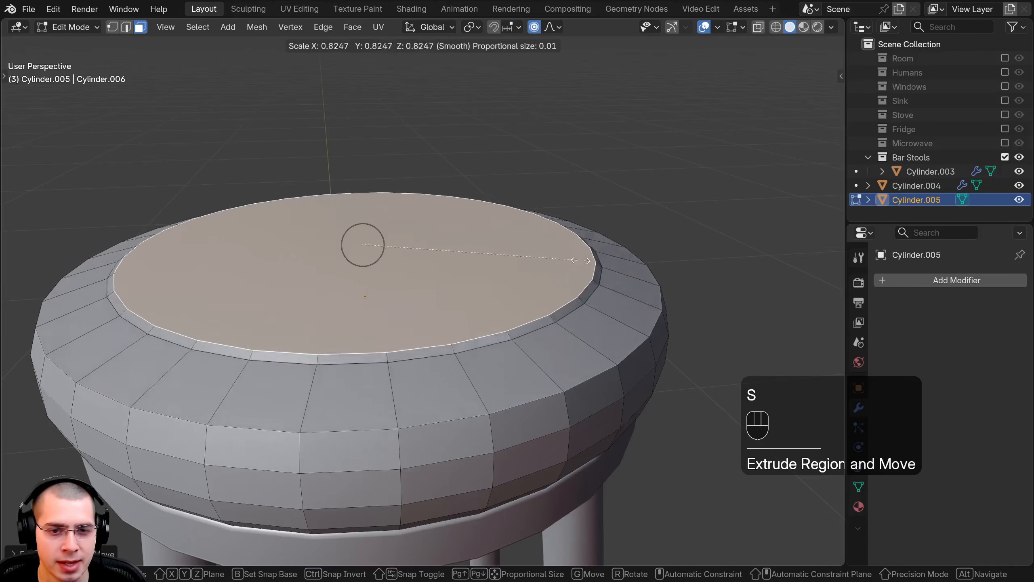
{"action": "key", "text": "Escape"}
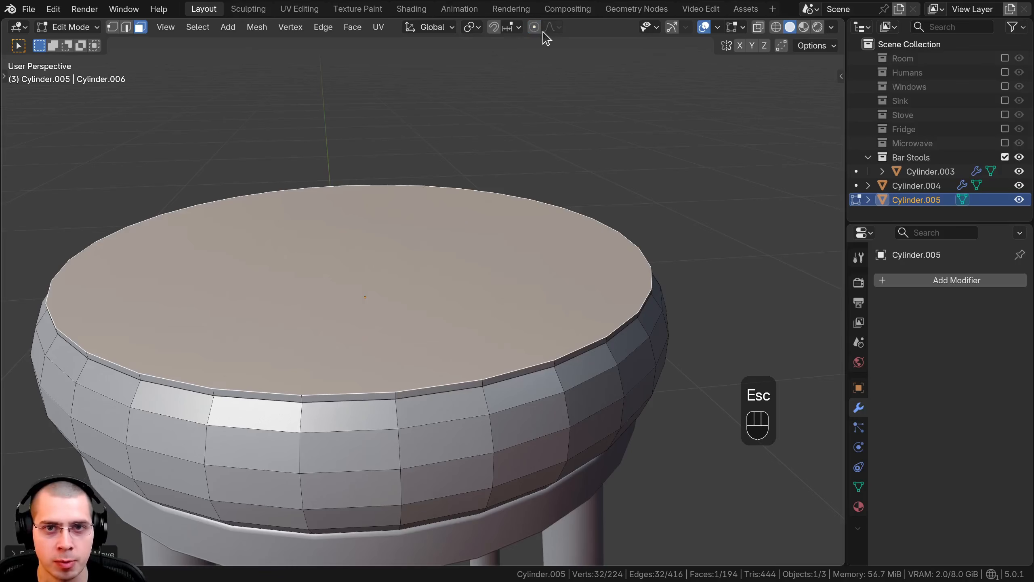
{"action": "key", "text": "s"}
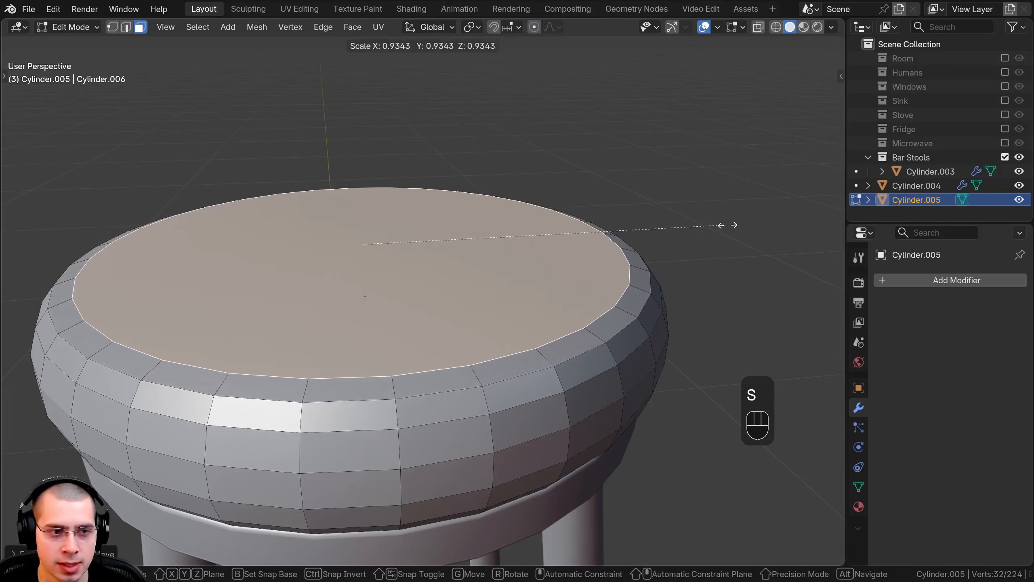
{"action": "left_click", "coordinate": [709, 225]}
Step: Extrude the top face slightly upward twice more, scaling it inward after each extrusion to form a dome
{"action": "key", "text": "e"}
{"action": "left_click", "coordinate": [709, 220]}
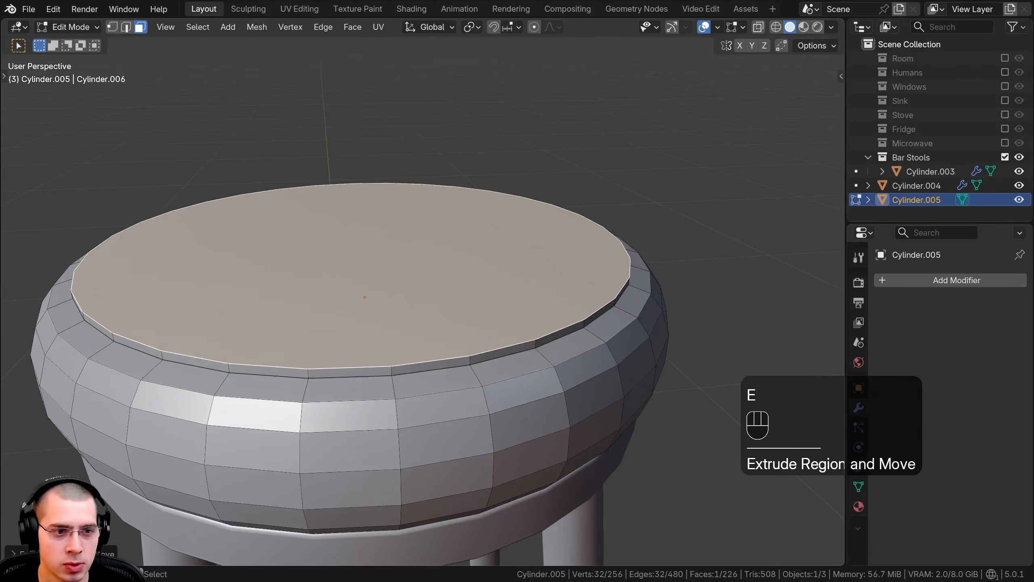
{"action": "key", "text": "s"}
{"action": "left_click", "coordinate": [662, 233]}
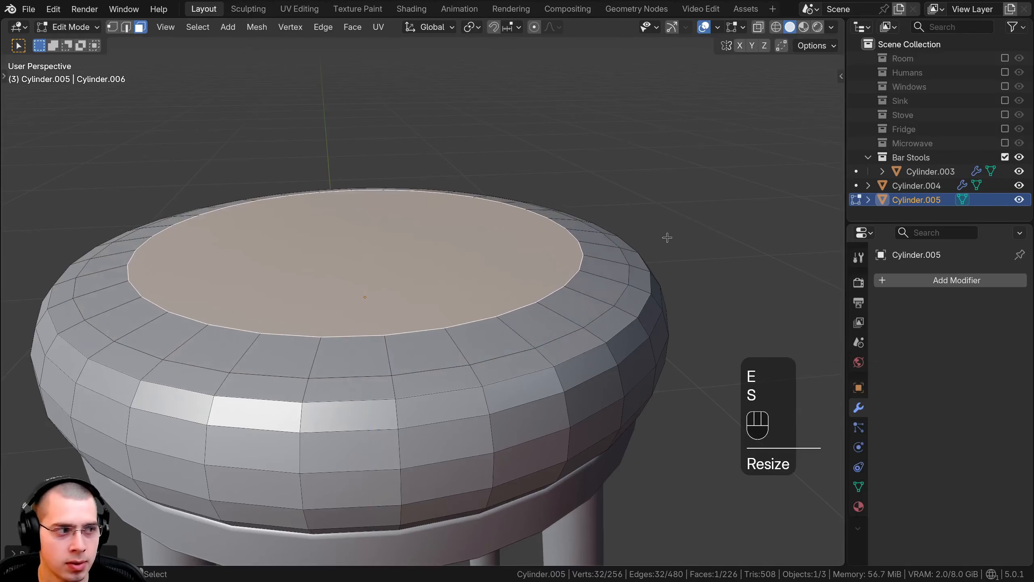
{"action": "key", "text": "e"}
{"action": "left_click", "coordinate": [665, 224]}
{"action": "key", "text": "s"}
{"action": "left_click", "coordinate": [595, 226]}
Step: Adjust the top face's height along Z, extrude it slightly once more and scale it inward to roughly half its diameter
{"action": "key", "text": "g"}
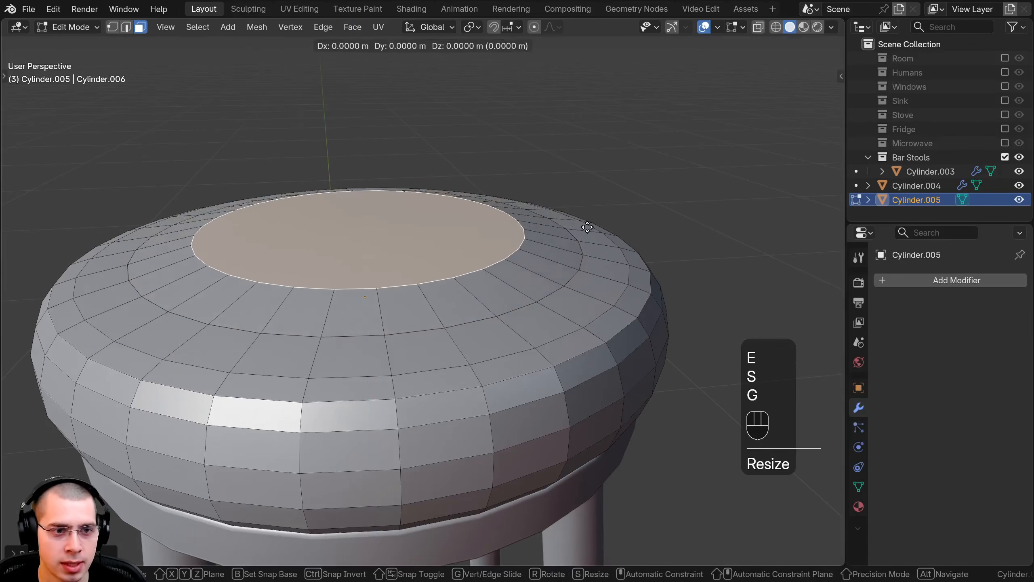
{"action": "key", "text": "z"}
{"action": "left_click", "coordinate": [588, 223]}
{"action": "key", "text": "e"}
{"action": "left_click", "coordinate": [590, 220]}
{"action": "key", "text": "s"}
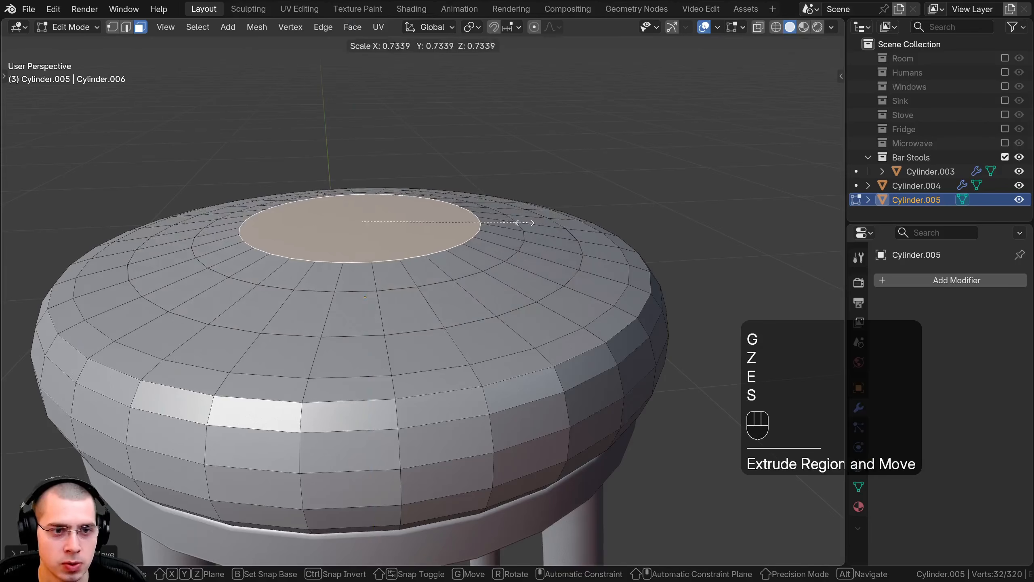
{"action": "left_click", "coordinate": [486, 223]}
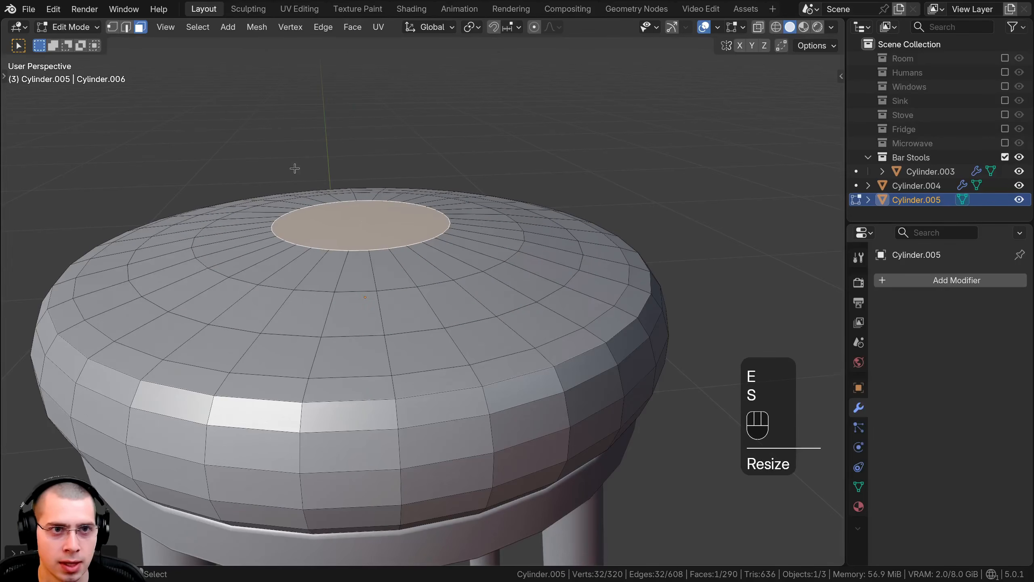
Step: Switch to vertex selection and raise the third edge loop from the dome's centre slightly along Z
{"action": "left_click", "coordinate": [112, 27]}
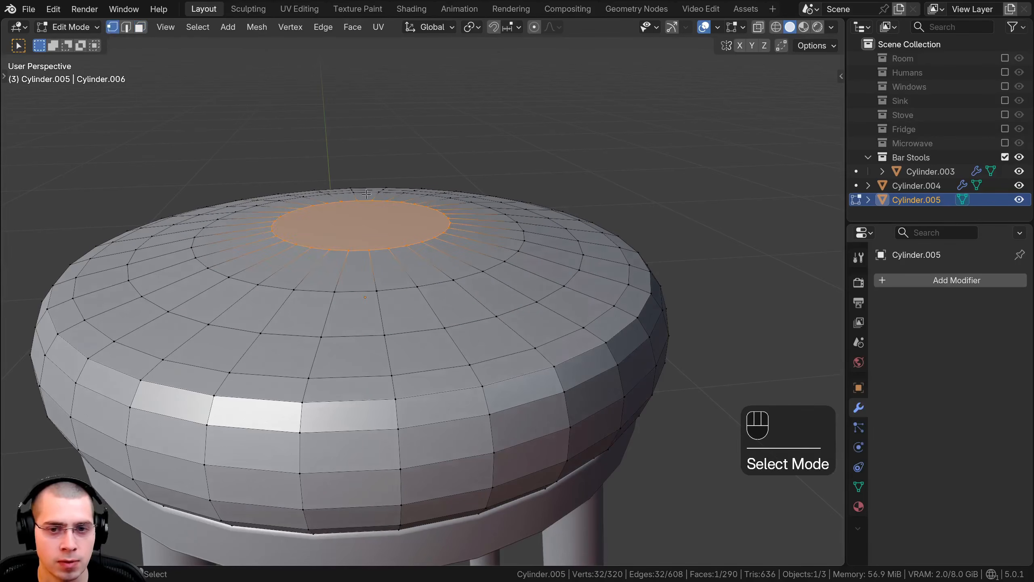
{"action": "left_click", "coordinate": [575, 277], "text": "alt"}
{"action": "middle_click_drag", "start_coordinate": [575, 277], "coordinate": [602, 208]}
{"action": "key", "text": "g"}
{"action": "key", "text": "z"}
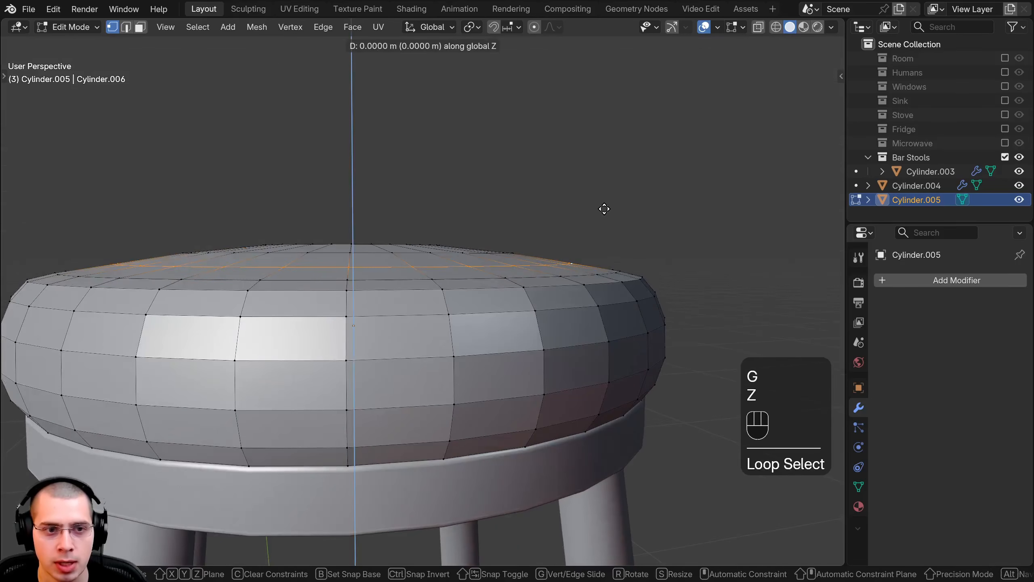
{"action": "left_click", "coordinate": [606, 206]}
Step: Adjust the height of the dome's remaining edge loops slightly along Z to round out the cushion's top
{"action": "left_click", "coordinate": [630, 245], "text": "alt"}
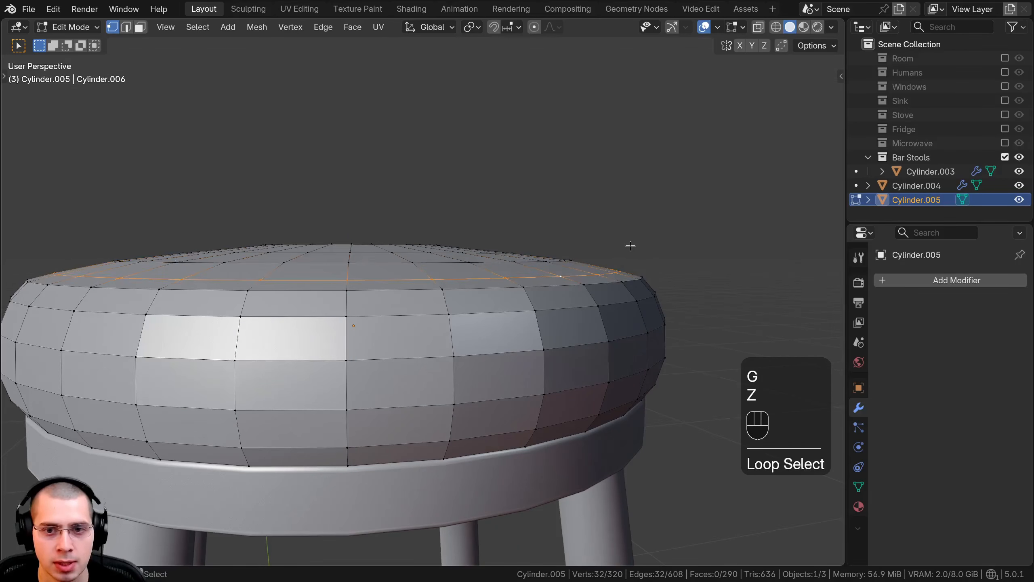
{"action": "key", "text": "g"}
{"action": "key", "text": "z"}
{"action": "left_click", "coordinate": [615, 243]}
{"action": "middle_click_drag", "start_coordinate": [406, 241], "coordinate": [408, 255]}
{"action": "left_click", "coordinate": [407, 257], "text": "alt"}
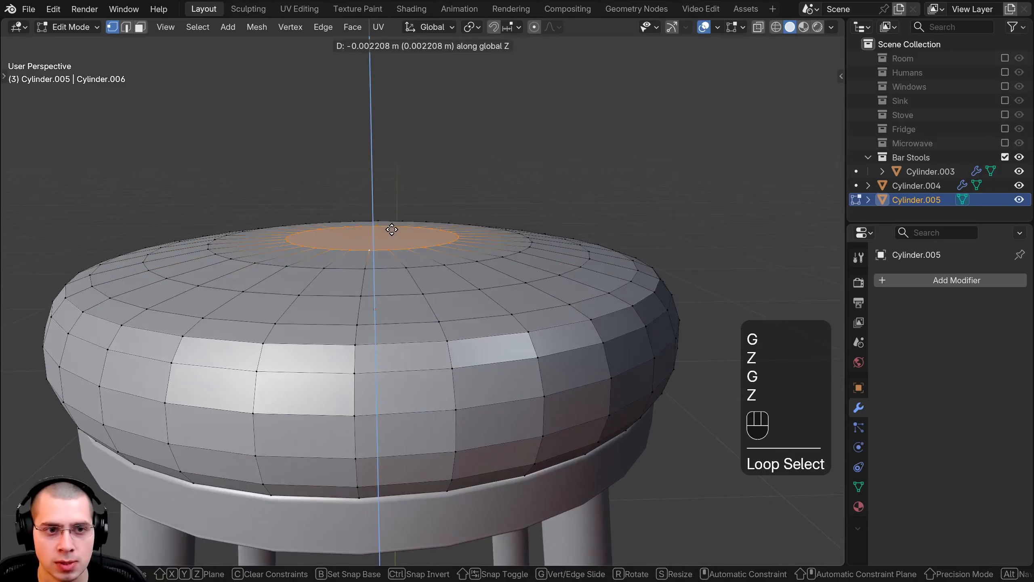
{"action": "left_click", "coordinate": [392, 230]}
{"action": "key", "text": "Tab"}
{"action": "scroll", "coordinate": [204, 284], "scroll_direction": "down", "scroll_amount": 3}
{"action": "middle_click_drag", "start_coordinate": [344, 259], "coordinate": [382, 293]}
{"action": "key", "text": "Tab"}
Step: Add a loop cut around the outer band of the cushion's top and slide it about 0.86 toward the rim
{"action": "scroll", "coordinate": [346, 252], "scroll_direction": "up", "scroll_amount": 2}
{"action": "scroll", "coordinate": [383, 294], "scroll_direction": "up", "scroll_amount": 2}
{"action": "middle_click_drag", "start_coordinate": [383, 293], "coordinate": [596, 238], "text": "shift"}
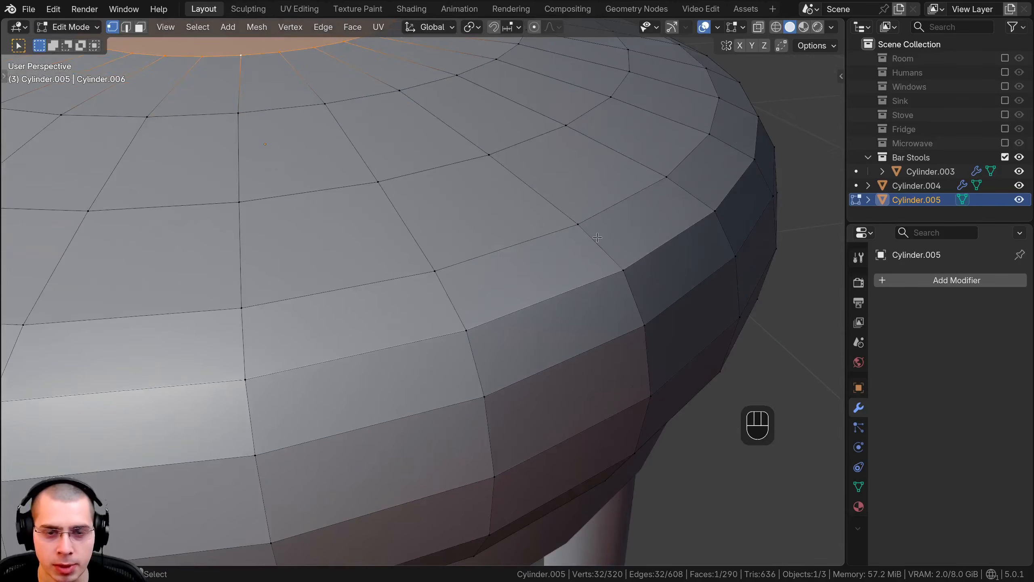
{"action": "scroll", "coordinate": [609, 244], "scroll_direction": "up", "scroll_amount": 3}
{"action": "key", "text": "ctrl+r"}
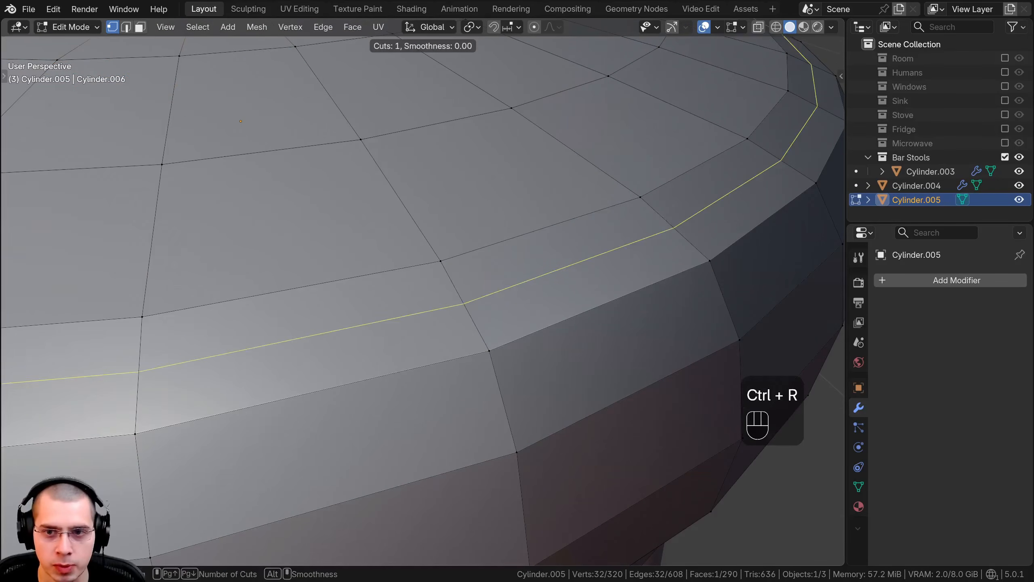
{"action": "left_click", "coordinate": [676, 233]}
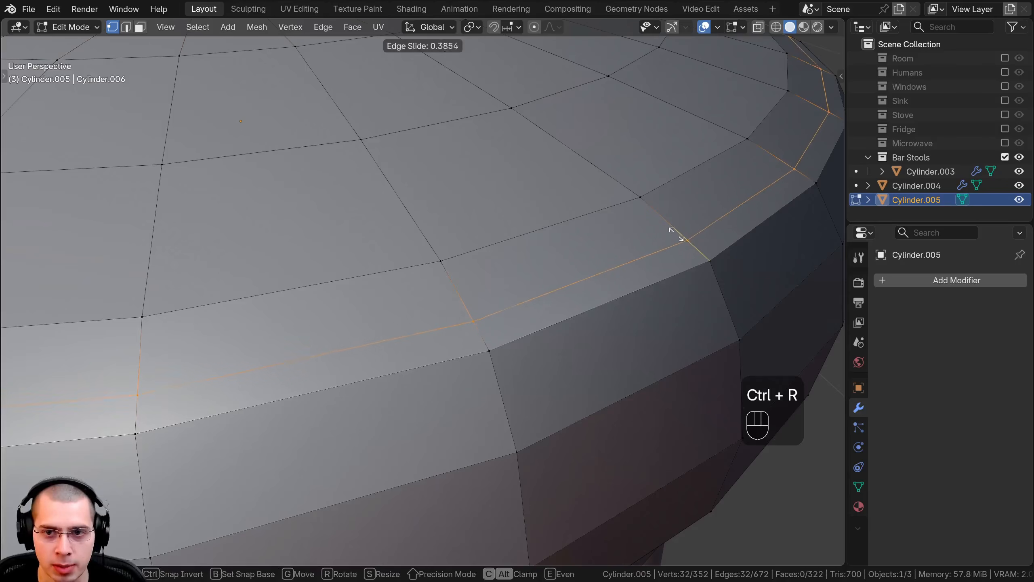
{"action": "left_click", "coordinate": [690, 251]}
Step: Switch to face selection, select the narrow ring of faces at the cushion's upper rim and extrude it in place
{"action": "middle_click_drag", "start_coordinate": [716, 303], "coordinate": [548, 248]}
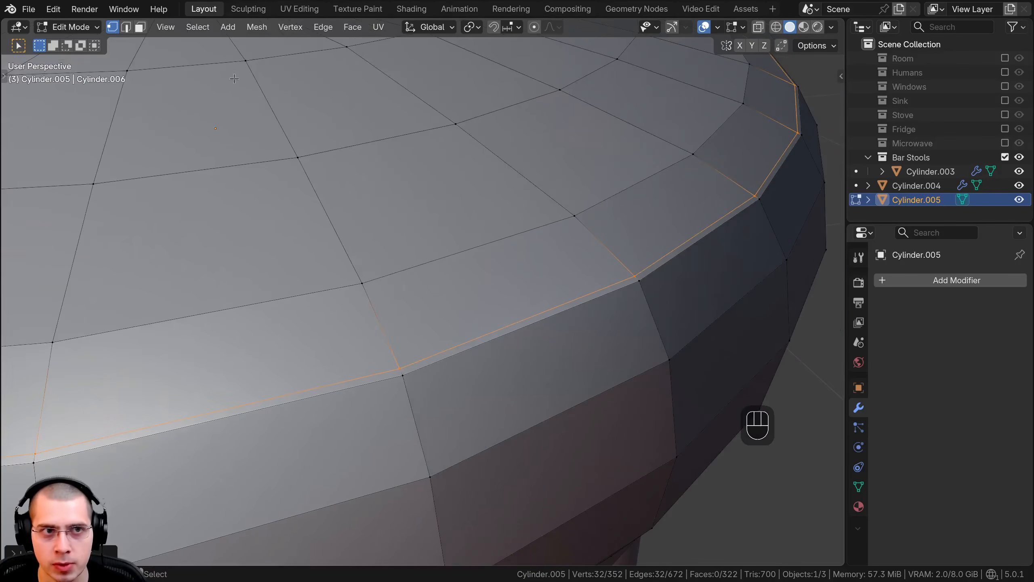
{"action": "left_click", "coordinate": [139, 27]}
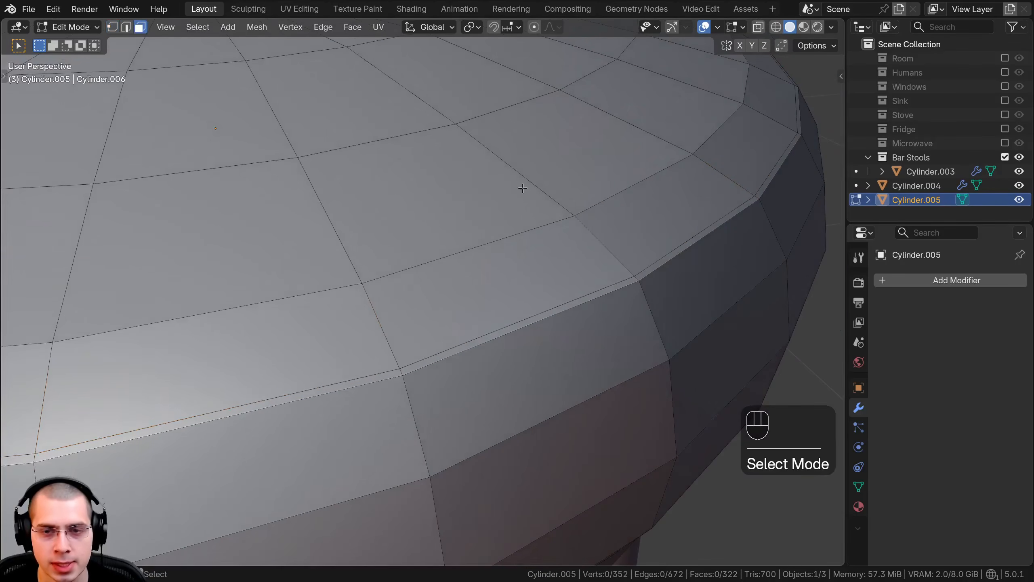
{"action": "left_click", "coordinate": [637, 277], "text": "alt"}
{"action": "scroll", "coordinate": [644, 281], "scroll_direction": "down", "scroll_amount": 5}
{"action": "scroll", "coordinate": [676, 242], "scroll_direction": "up", "scroll_amount": 3}
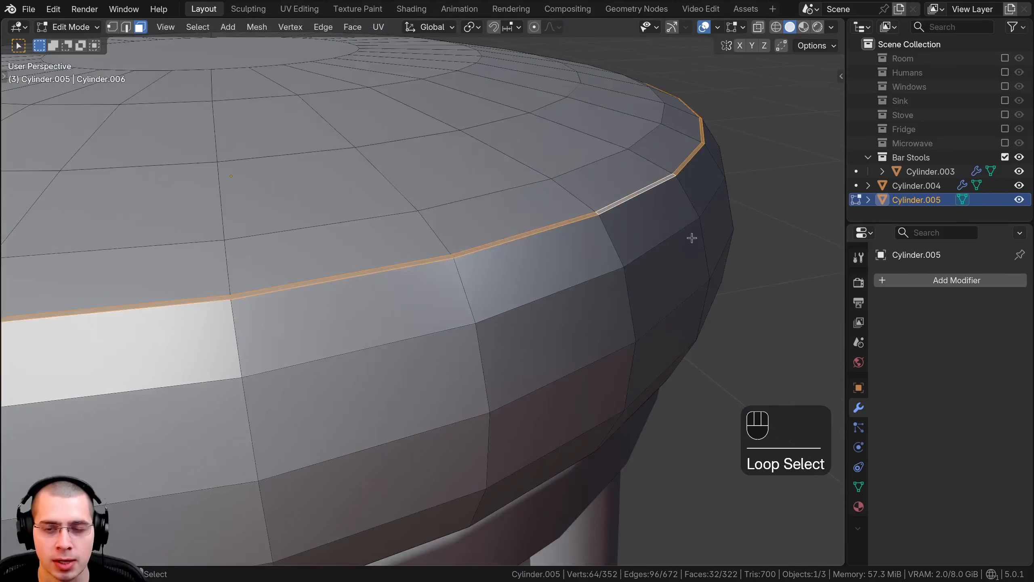
{"action": "key", "text": "e"}
{"action": "key", "text": "Escape"}
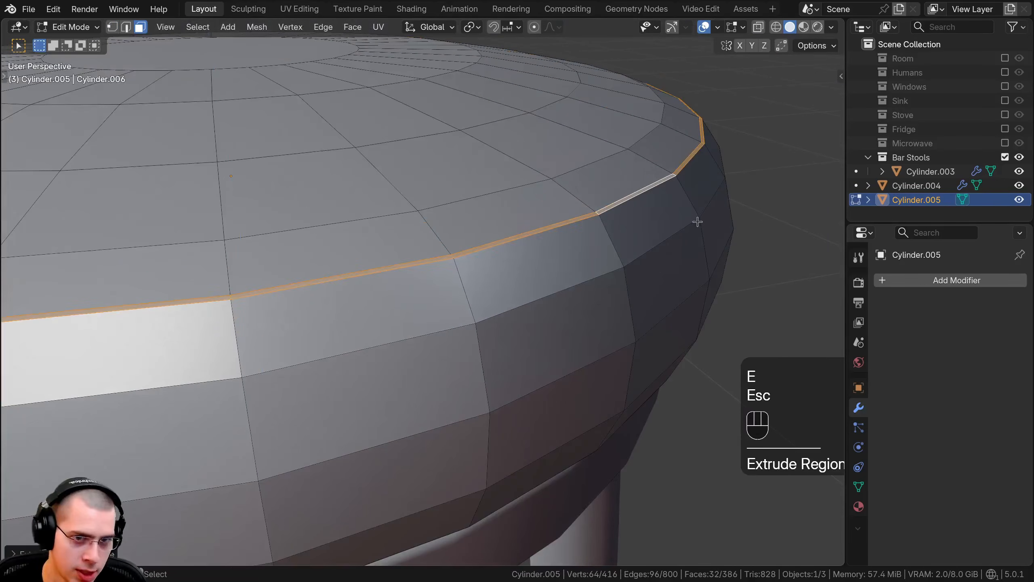
Step: Shrink the extruded rim ring inward along its normals by about 0.0016 m to form a seam groove
{"action": "middle_click_drag", "start_coordinate": [695, 256], "coordinate": [701, 286], "text": "shift"}
{"action": "scroll", "coordinate": [782, 192], "scroll_direction": "up", "scroll_amount": 2}
{"action": "scroll", "coordinate": [784, 190], "scroll_direction": "up", "scroll_amount": 2}
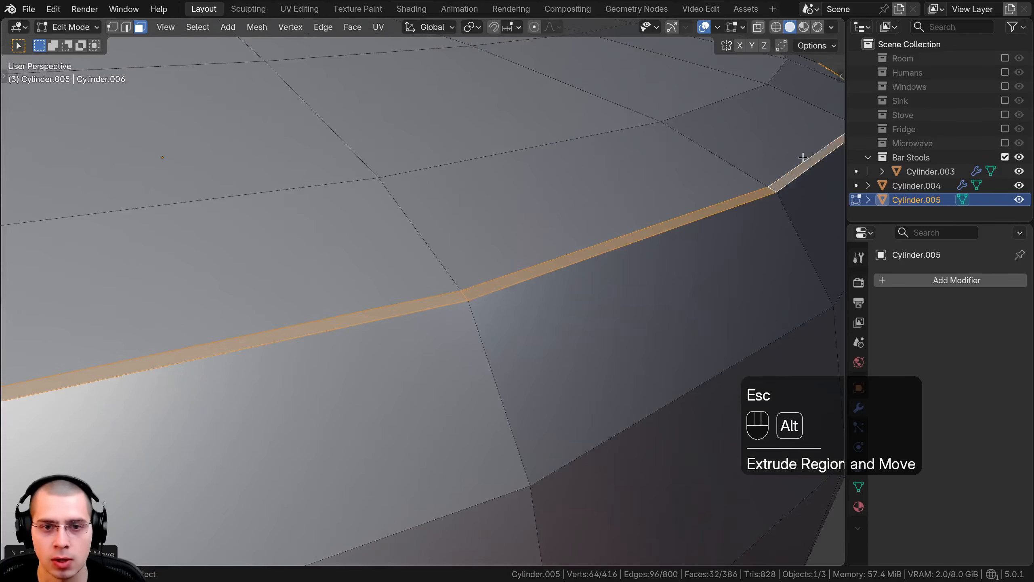
{"action": "key", "text": "alt+s"}
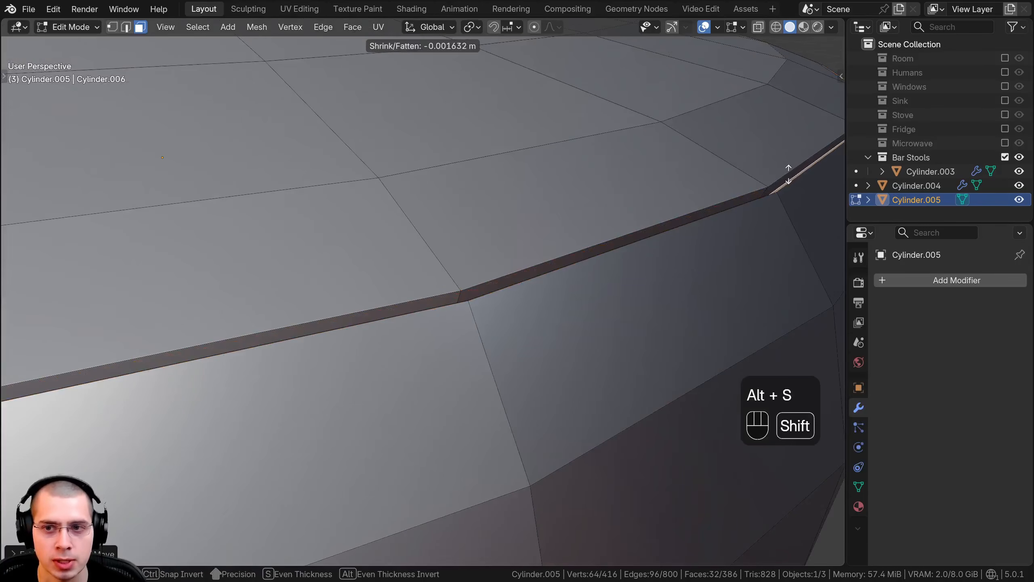
{"action": "left_click", "coordinate": [787, 174]}
{"action": "key", "text": "Tab"}
{"action": "scroll", "coordinate": [642, 271], "scroll_direction": "down", "scroll_amount": 8}
{"action": "key", "text": "Tab"}
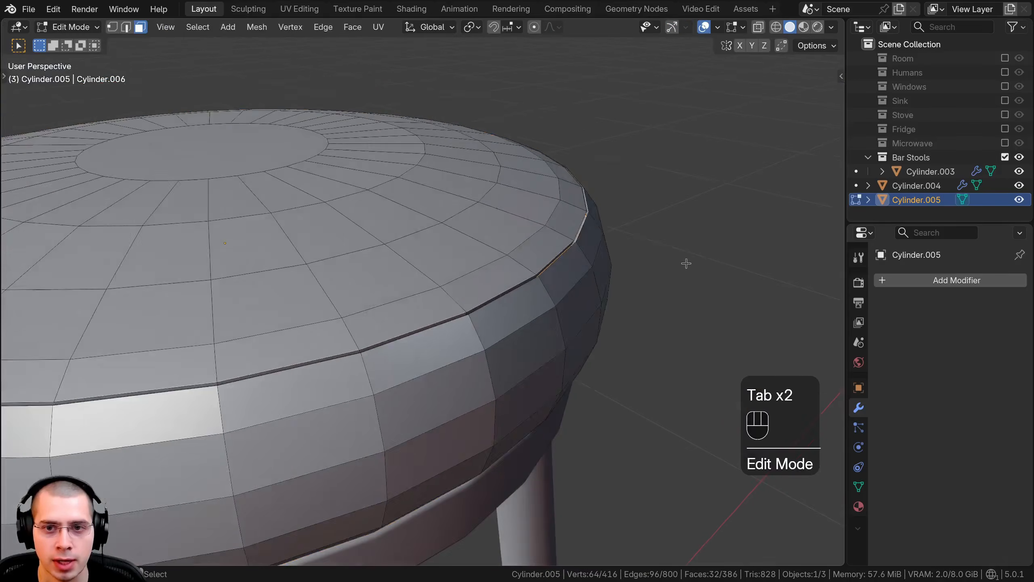
Step: Add a level 2 Subdivision Surface modifier to the cushion and shade it smooth
{"action": "key", "text": "Tab"}
{"action": "middle_click_drag", "start_coordinate": [548, 280], "coordinate": [553, 283], "text": "shift"}
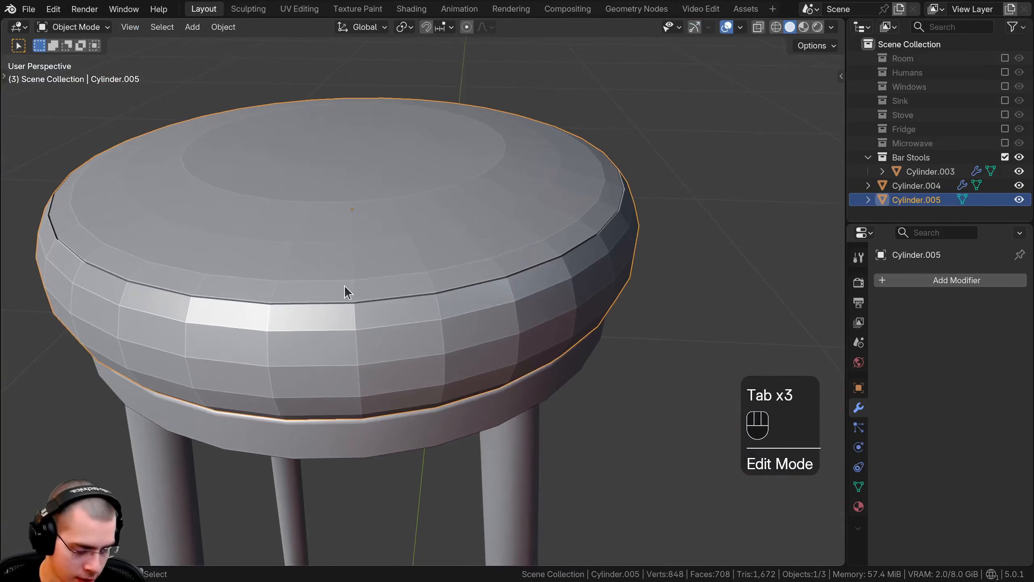
{"action": "key", "text": "ctrl+2"}
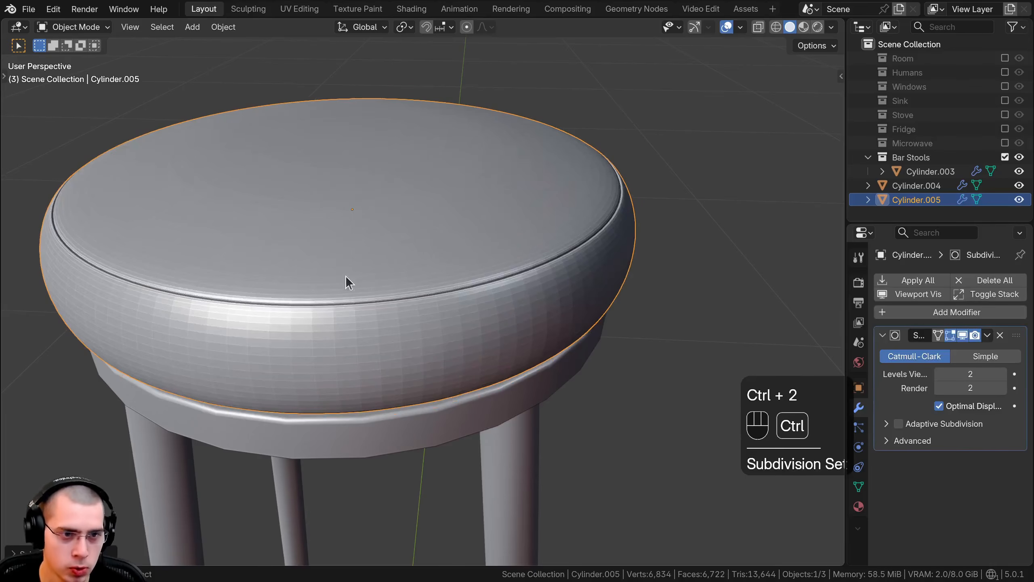
{"action": "middle_click_drag", "start_coordinate": [357, 246], "coordinate": [371, 238]}
{"action": "scroll", "coordinate": [371, 239], "scroll_direction": "up", "scroll_amount": 3}
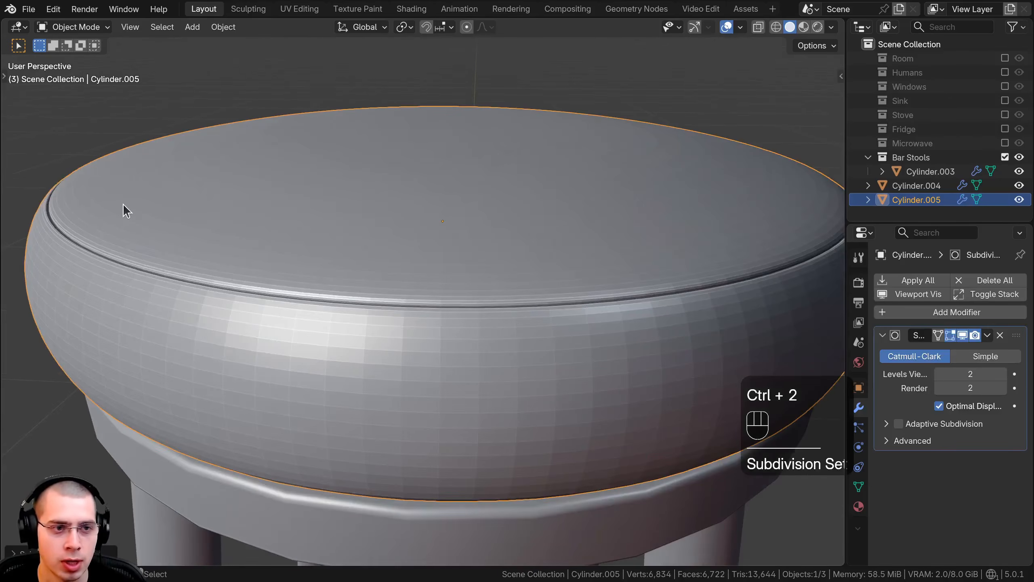
{"action": "key", "text": "w"}
{"action": "left_click", "coordinate": [63, 194]}
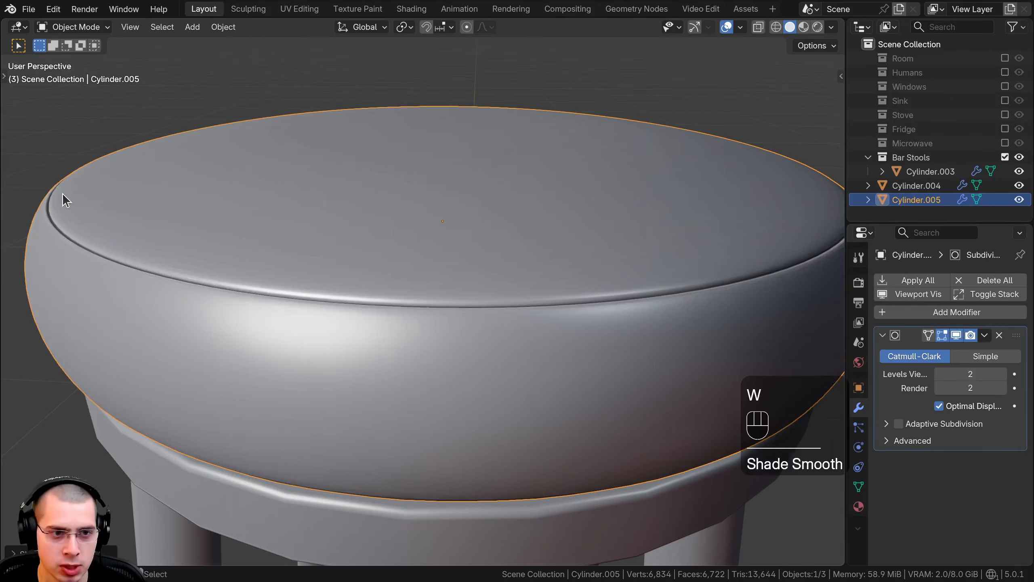
Step: Examine the smoothed cushion and its upper seam groove up close and from several angles
{"action": "middle_click_drag", "start_coordinate": [74, 326], "coordinate": [196, 281], "text": "shift"}
{"action": "scroll", "coordinate": [70, 275], "scroll_direction": "up", "scroll_amount": 5}
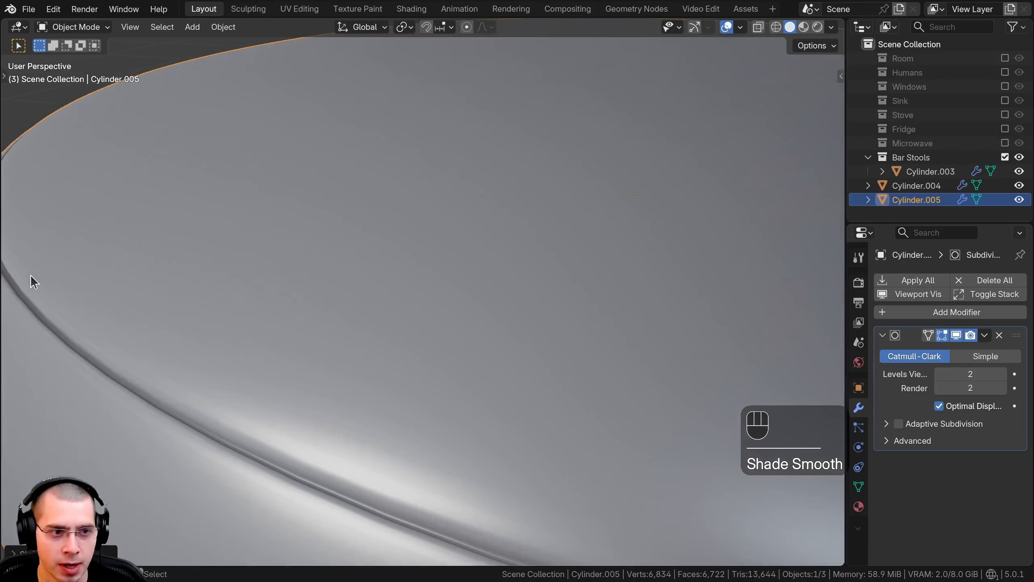
{"action": "scroll", "coordinate": [63, 295], "scroll_direction": "down", "scroll_amount": 5}
{"action": "middle_click_drag", "start_coordinate": [67, 292], "coordinate": [379, 449]}
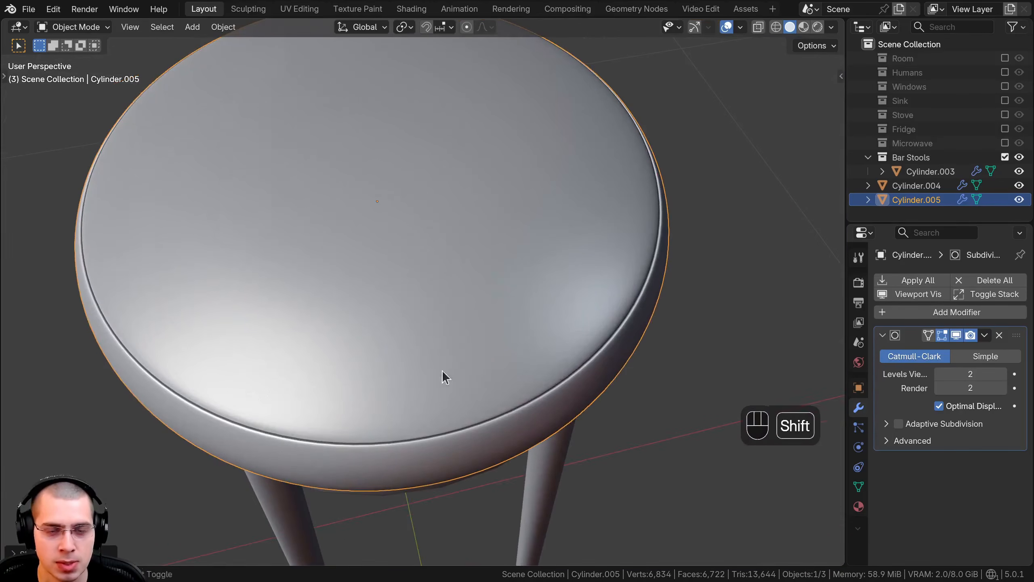
{"action": "middle_click_drag", "start_coordinate": [442, 372], "coordinate": [607, 243]}
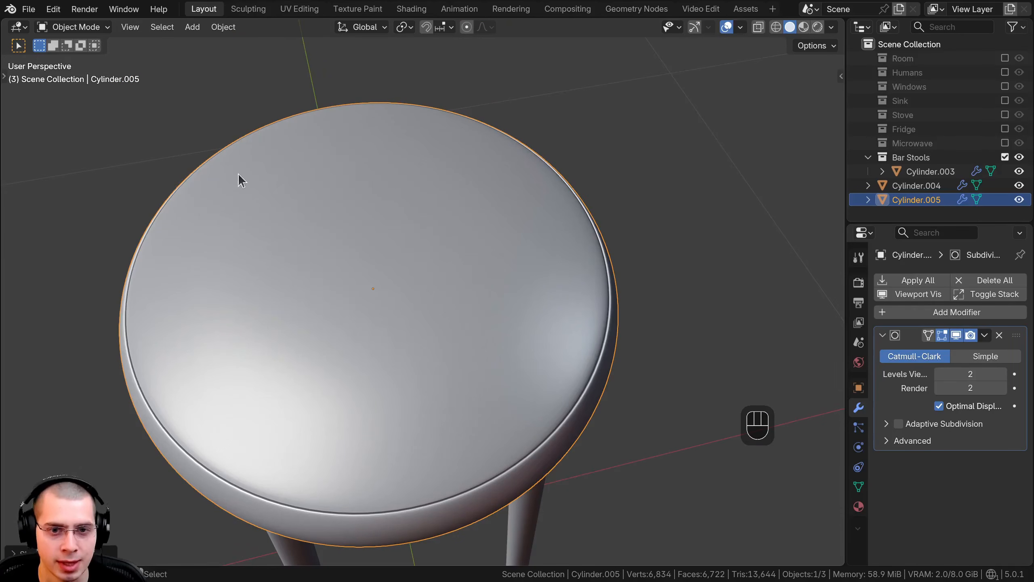
{"action": "middle_click_drag", "start_coordinate": [241, 179], "coordinate": [615, 327]}
{"action": "middle_click_drag", "start_coordinate": [442, 310], "coordinate": [474, 362]}
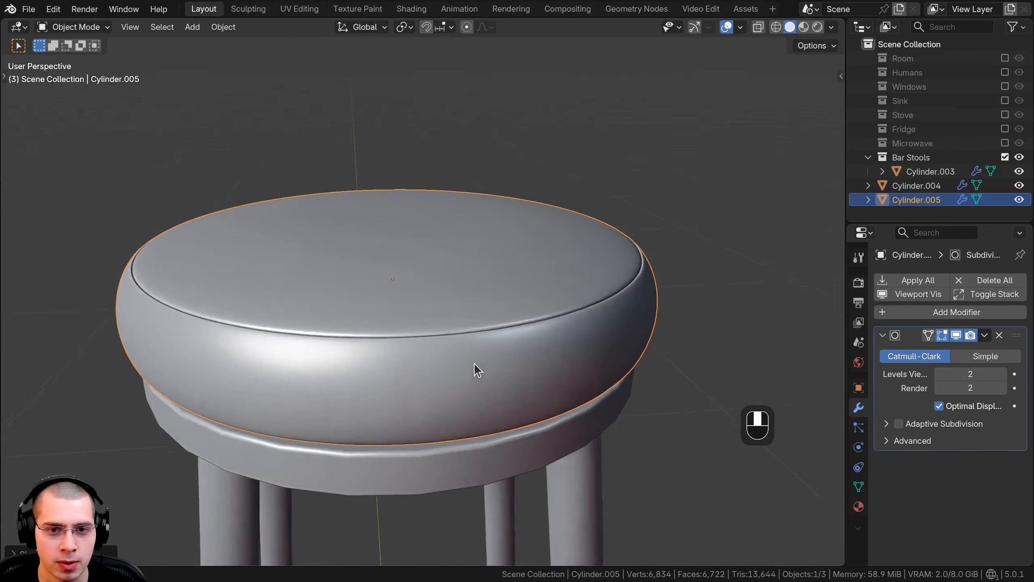
{"action": "scroll", "coordinate": [457, 363], "scroll_direction": "up", "scroll_amount": 1}
{"action": "scroll", "coordinate": [258, 351], "scroll_direction": "down", "scroll_amount": 2}
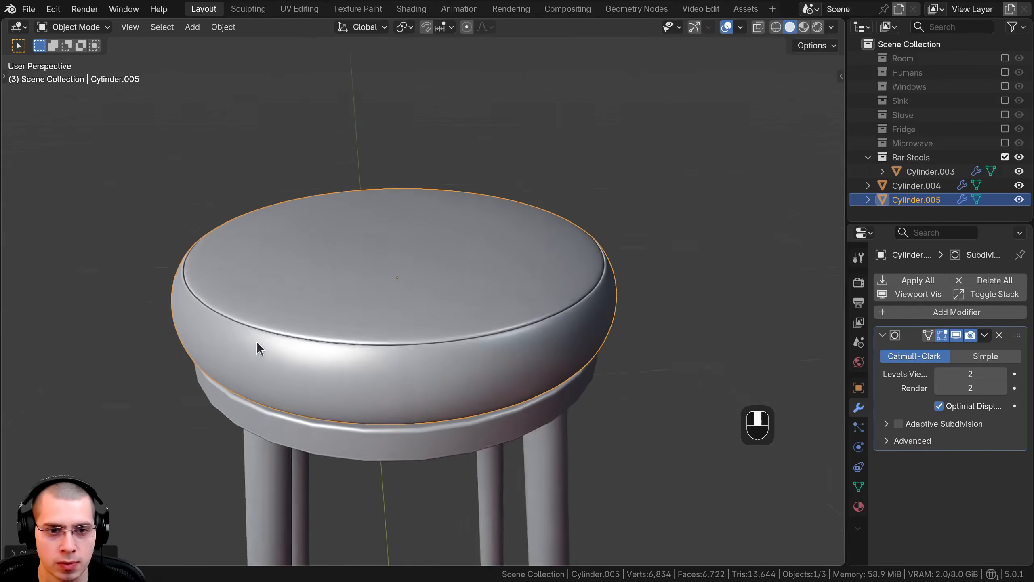
Step: Fatten the upper groove's ring of faces outward by about 0.001 m to make the seam shallower, and deselect everything
{"action": "key", "text": "Tab"}
{"action": "scroll", "coordinate": [725, 251], "scroll_direction": "up", "scroll_amount": 5}
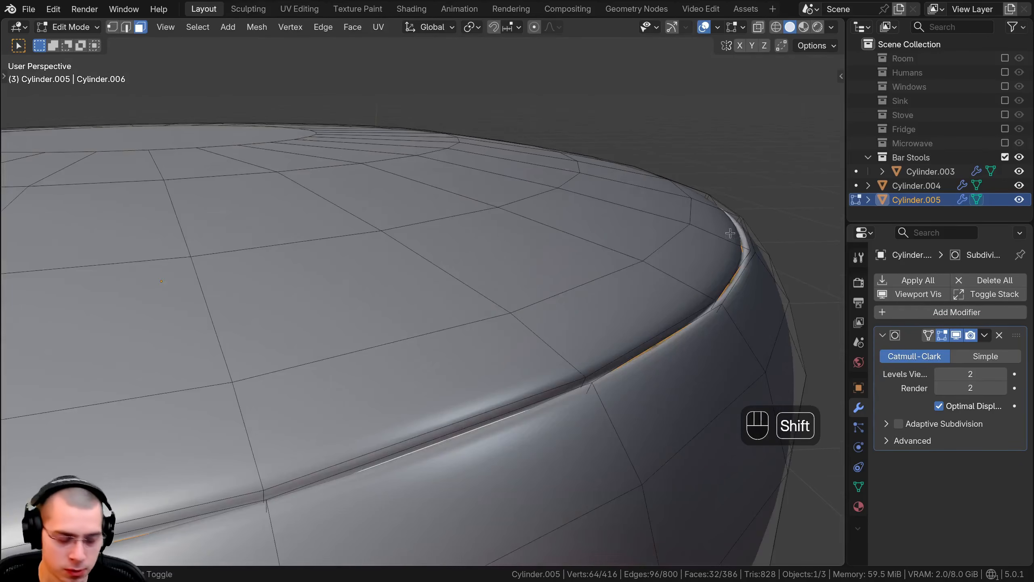
{"action": "middle_click_drag", "start_coordinate": [750, 240], "coordinate": [733, 239], "text": "shift"}
{"action": "key", "text": "alt+s"}
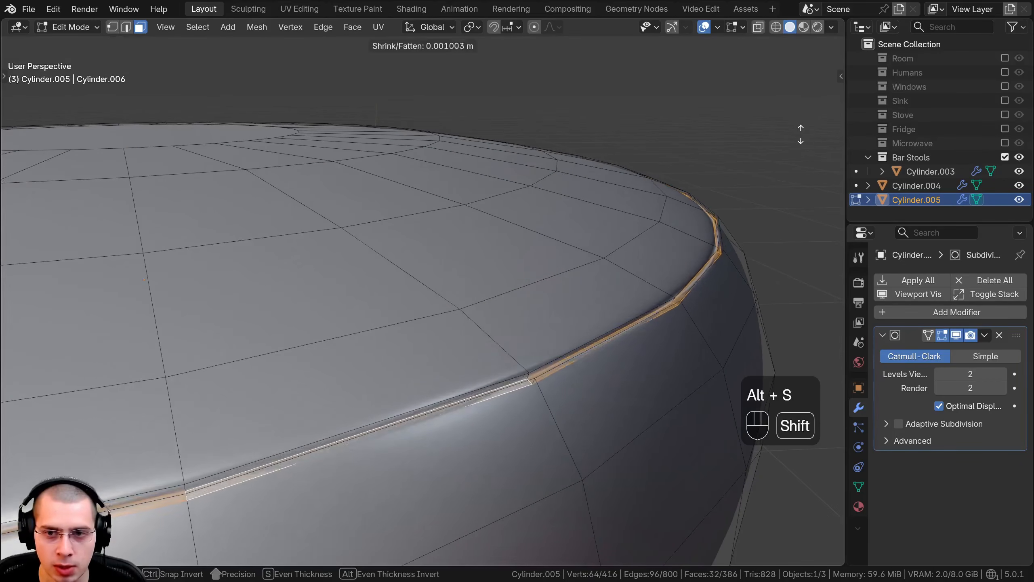
{"action": "left_click", "coordinate": [798, 142]}
{"action": "key", "text": "Tab"}
{"action": "key", "text": "Tab"}
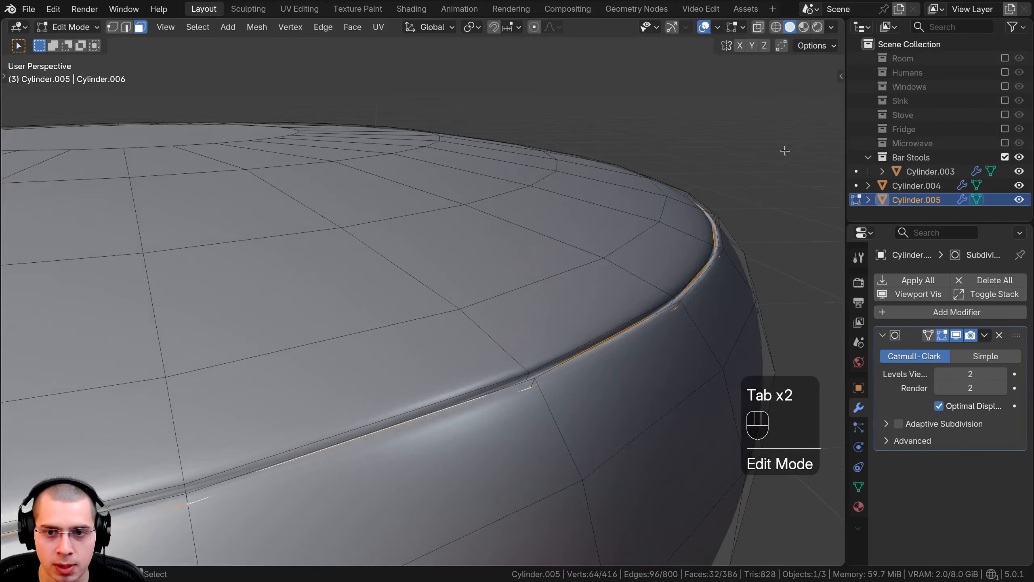
{"action": "key", "text": "Tab"}
{"action": "scroll", "coordinate": [447, 281], "scroll_direction": "down", "scroll_amount": 6}
{"action": "key", "text": "a"}
{"action": "middle_click_drag", "start_coordinate": [437, 372], "coordinate": [440, 326]}
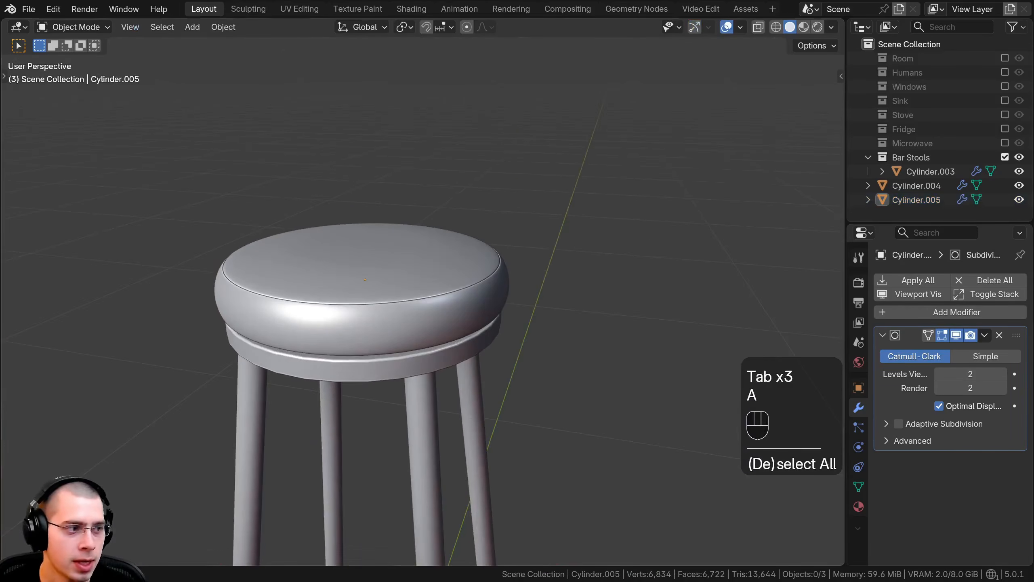
Step: Add two closely spaced loop cuts around the cushion's lowest side band, sliding the second one about 0.67
{"action": "middle_click_drag", "start_coordinate": [325, 372], "coordinate": [335, 308]}
{"action": "scroll", "coordinate": [334, 308], "scroll_direction": "up", "scroll_amount": 3}
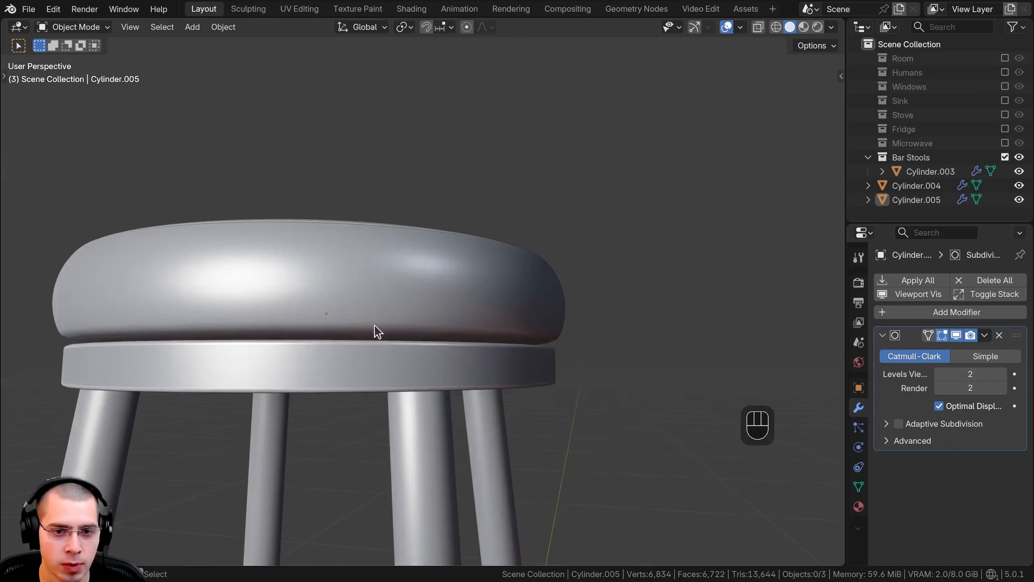
{"action": "key", "text": "Tab"}
{"action": "scroll", "coordinate": [462, 340], "scroll_direction": "up", "scroll_amount": 4}
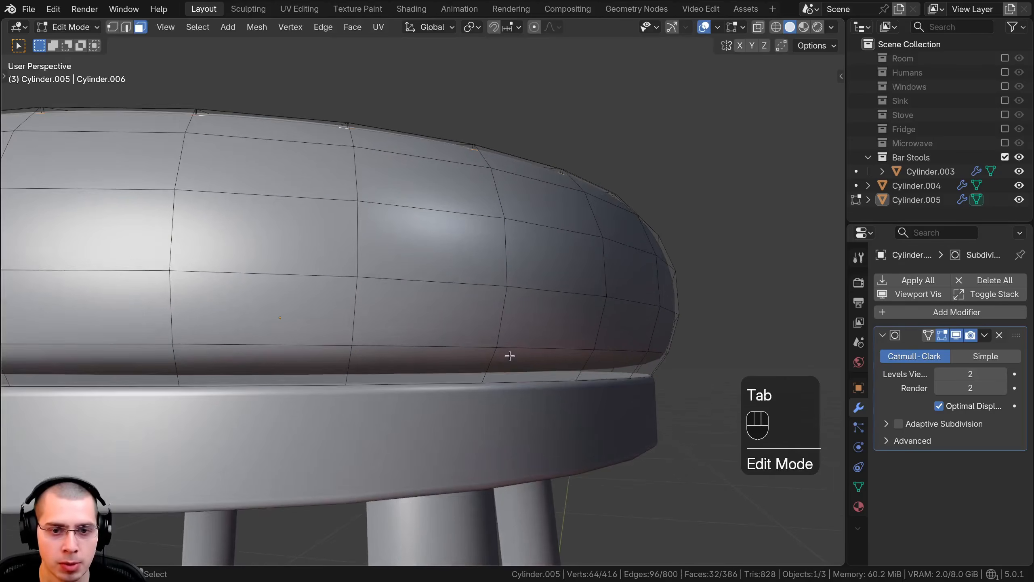
{"action": "scroll", "coordinate": [496, 361], "scroll_direction": "up", "scroll_amount": 2}
{"action": "key", "text": "ctrl+r"}
{"action": "left_click", "coordinate": [518, 369]}
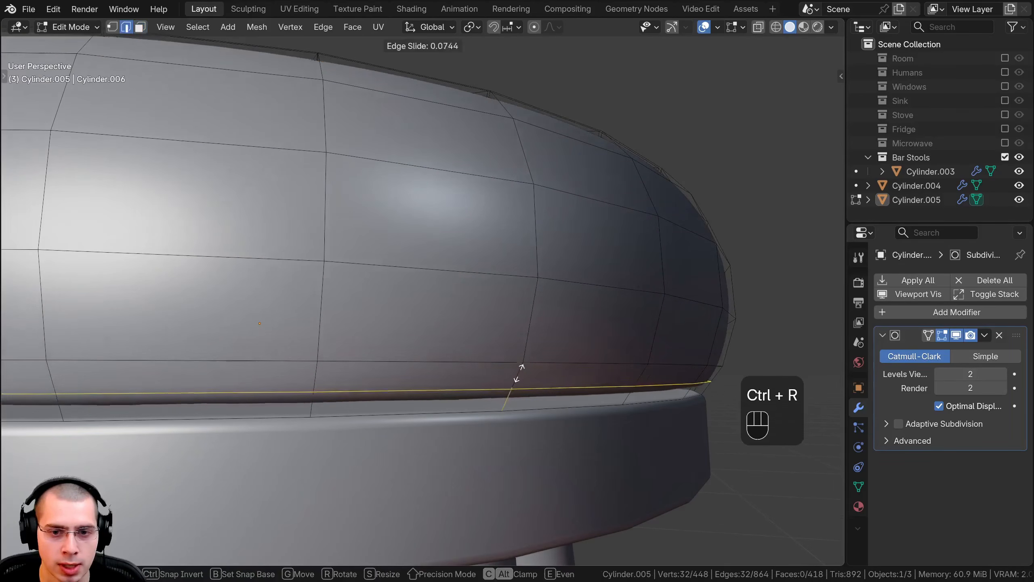
{"action": "left_click", "coordinate": [515, 379]}
{"action": "key", "text": "ctrl+r"}
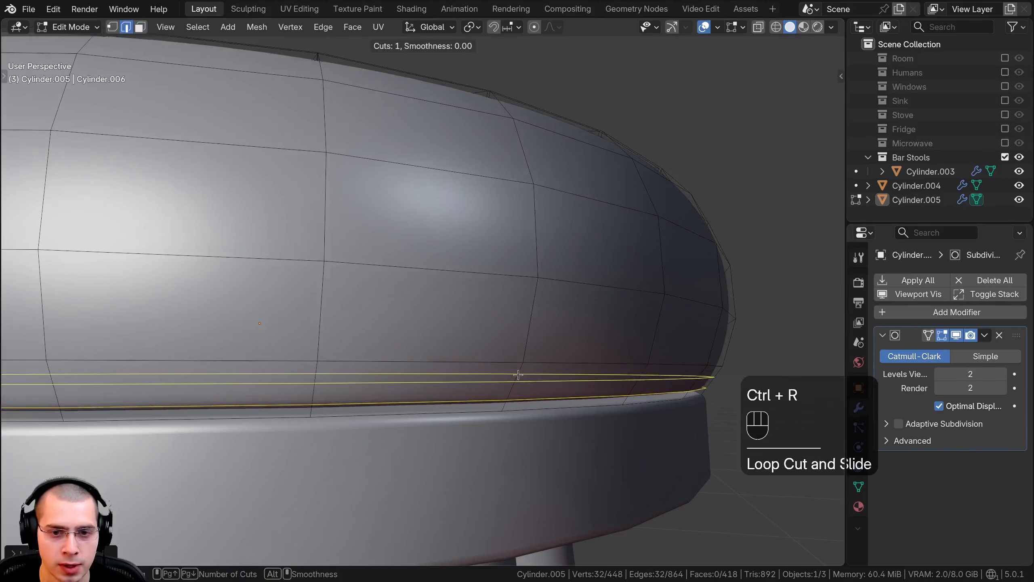
{"action": "left_click", "coordinate": [516, 379]}
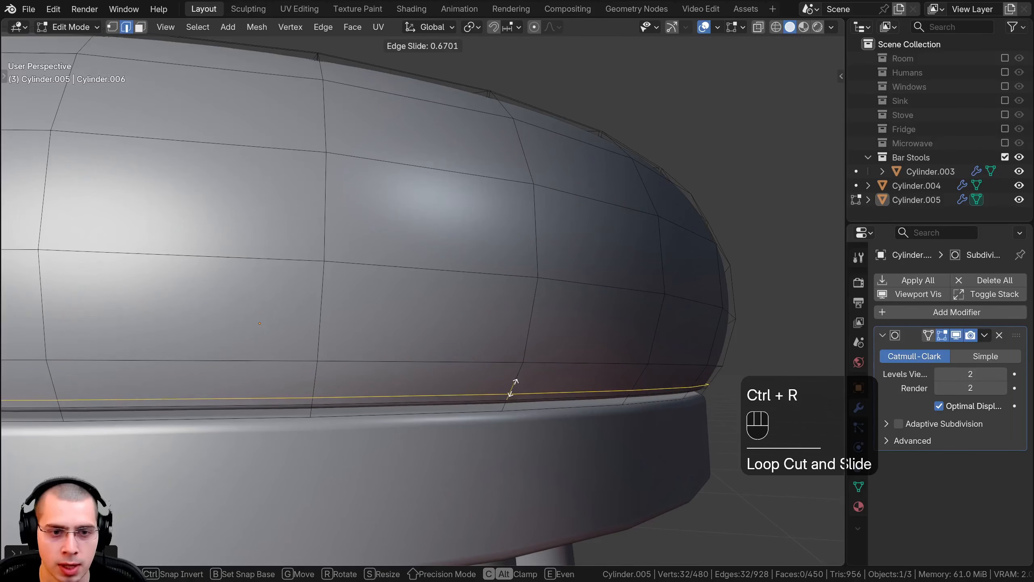
{"action": "left_click", "coordinate": [514, 387]}
Step: Extrude the narrow ring of faces near the cushion's base in place and shrink it inward to form a lower seam groove
{"action": "left_click", "coordinate": [137, 30]}
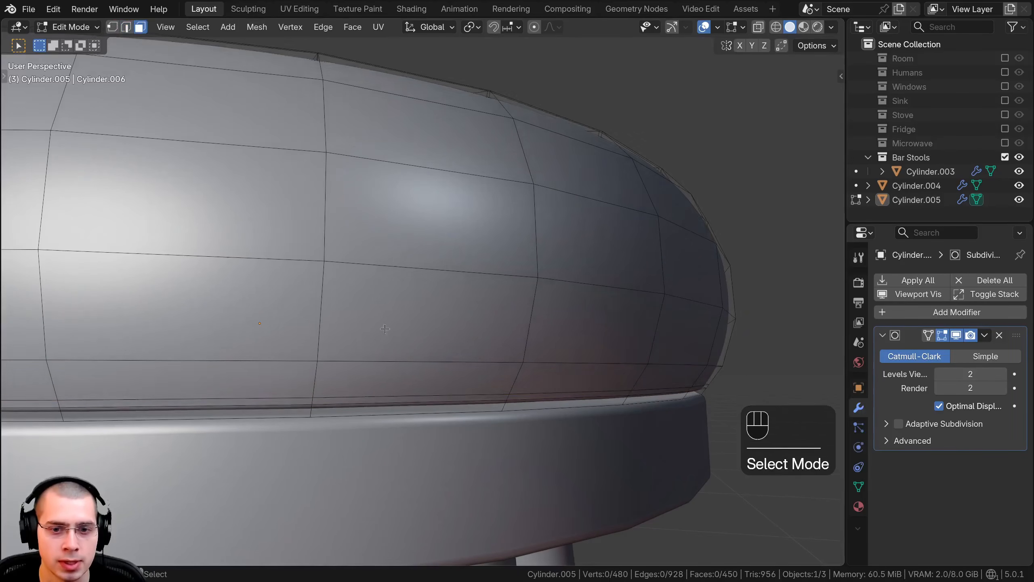
{"action": "middle_click_drag", "start_coordinate": [452, 399], "coordinate": [444, 312], "text": "shift"}
{"action": "scroll", "coordinate": [453, 313], "scroll_direction": "up", "scroll_amount": 2}
{"action": "left_click", "coordinate": [522, 321], "text": "alt"}
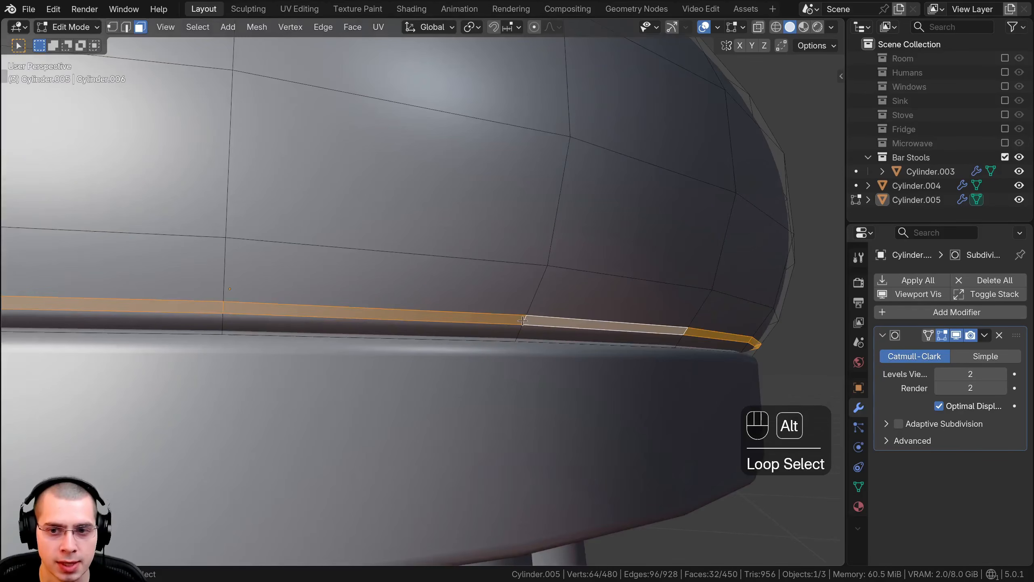
{"action": "key", "text": "e"}
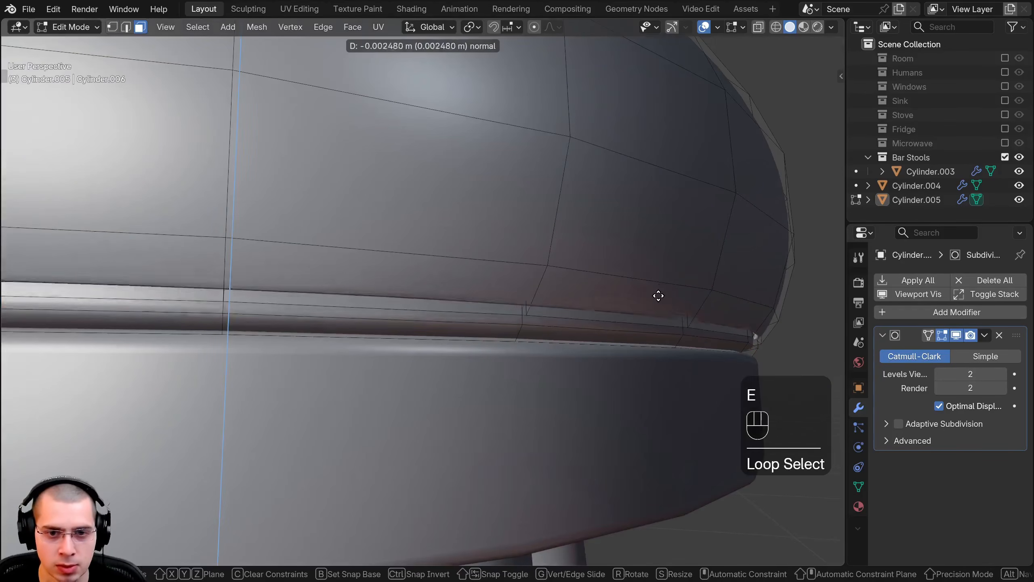
{"action": "key", "text": "Escape"}
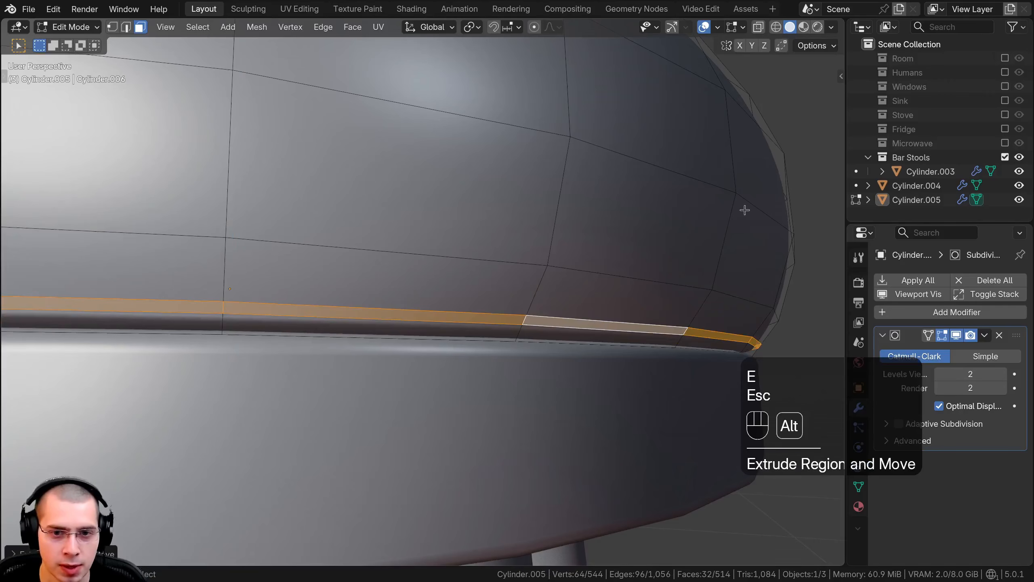
{"action": "key", "text": "alt+s"}
{"action": "left_click", "coordinate": [651, 257]}
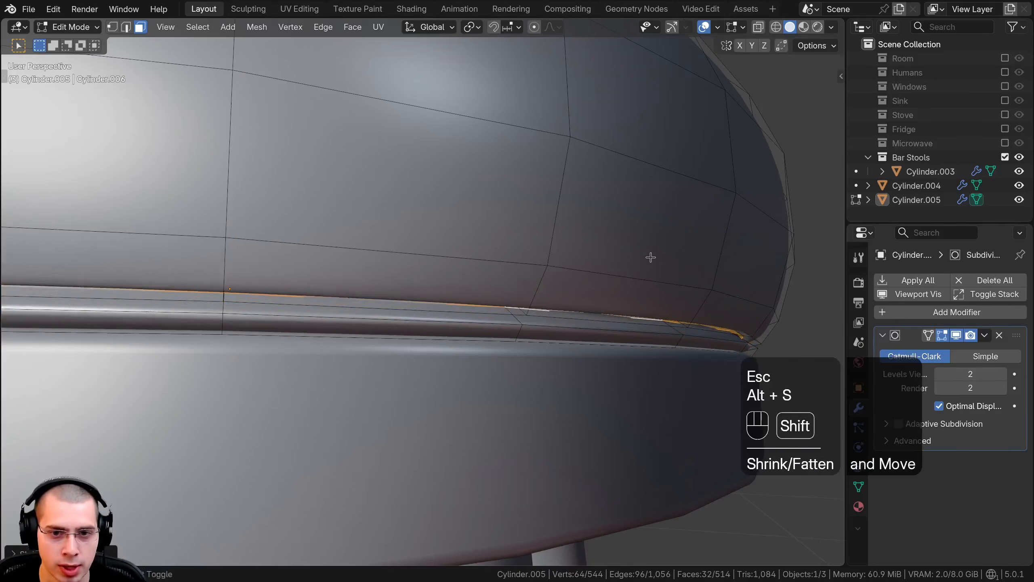
Step: Move the lower groove's inner ring of faces slightly down along Z and scale it in by a small amount
{"action": "key", "text": "g"}
{"action": "key", "text": "z"}
{"action": "left_click", "coordinate": [652, 259]}
{"action": "key", "text": "s"}
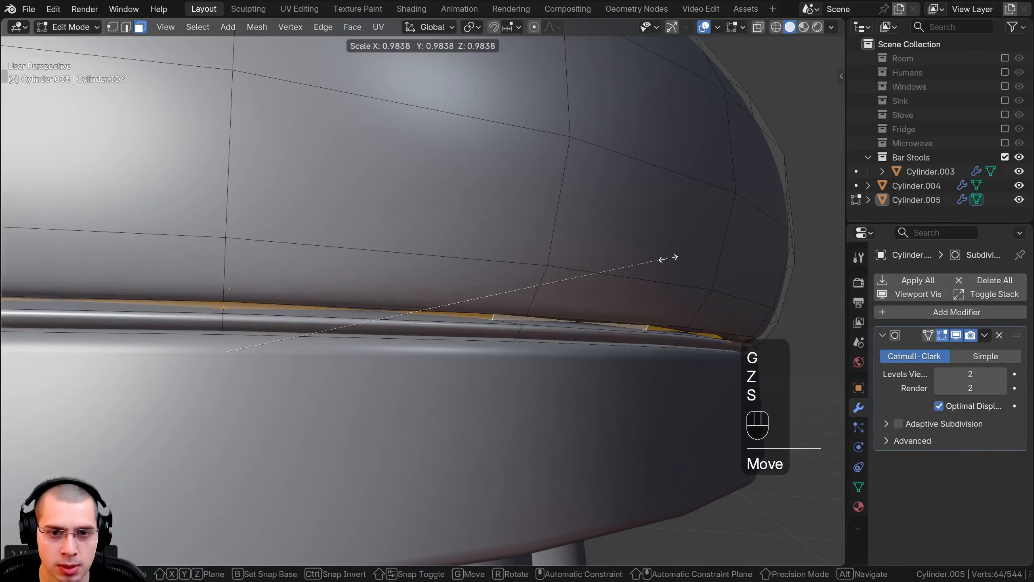
{"action": "key", "text": "Tab"}
{"action": "scroll", "coordinate": [579, 283], "scroll_direction": "down", "scroll_amount": 4}
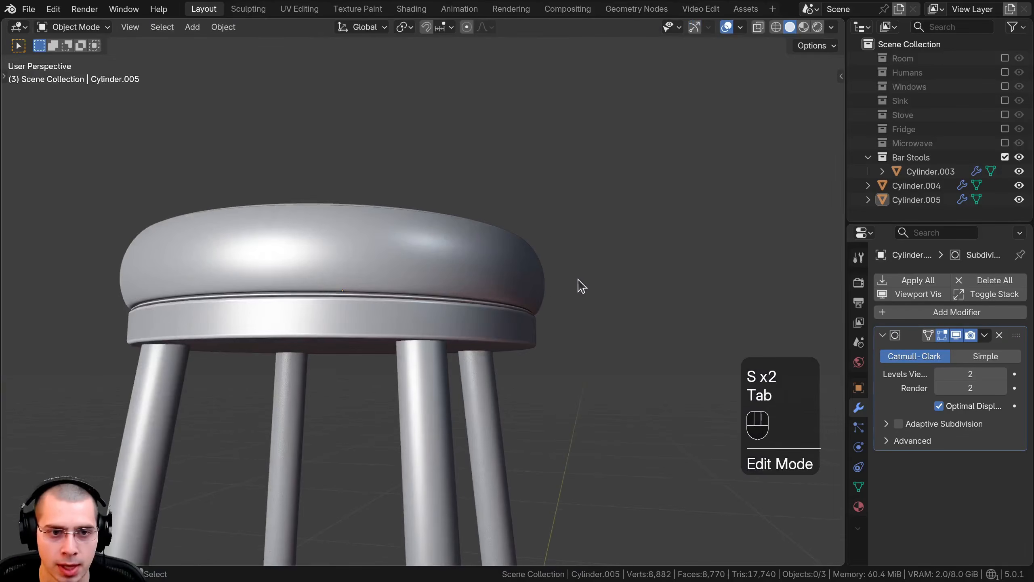
{"action": "middle_click_drag", "start_coordinate": [579, 282], "coordinate": [484, 249]}
{"action": "scroll", "coordinate": [570, 295], "scroll_direction": "up", "scroll_amount": 4}
Step: Select the edge loop just above the lower seam groove and lower it about 0.001 m along Z to tighten the groove
{"action": "key", "text": "Tab"}
{"action": "scroll", "coordinate": [552, 303], "scroll_direction": "up", "scroll_amount": 4}
{"action": "key", "text": "1"}
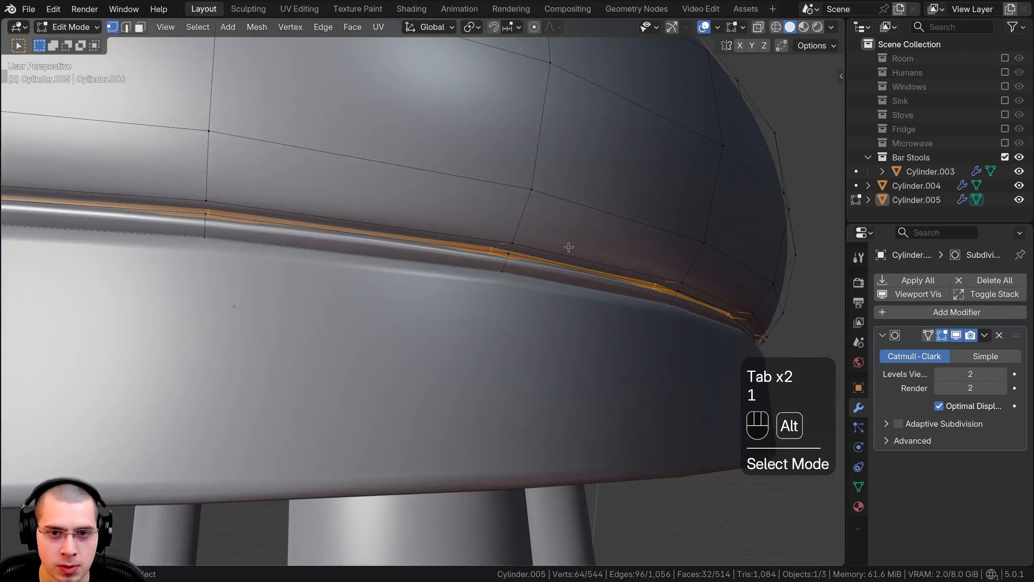
{"action": "left_click", "coordinate": [583, 260], "text": "alt"}
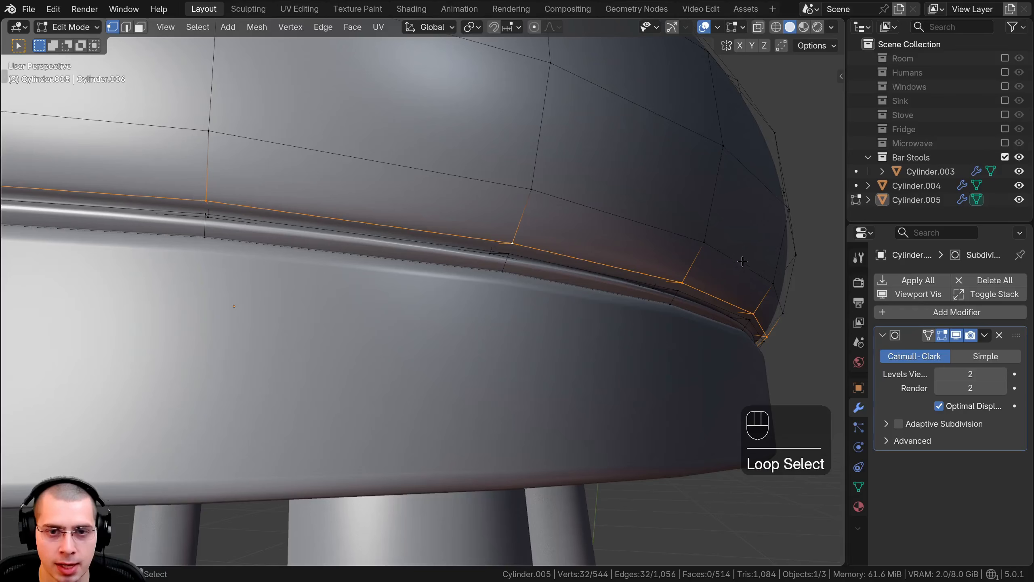
{"action": "middle_click_drag", "start_coordinate": [745, 255], "coordinate": [742, 263]}
{"action": "key", "text": "g"}
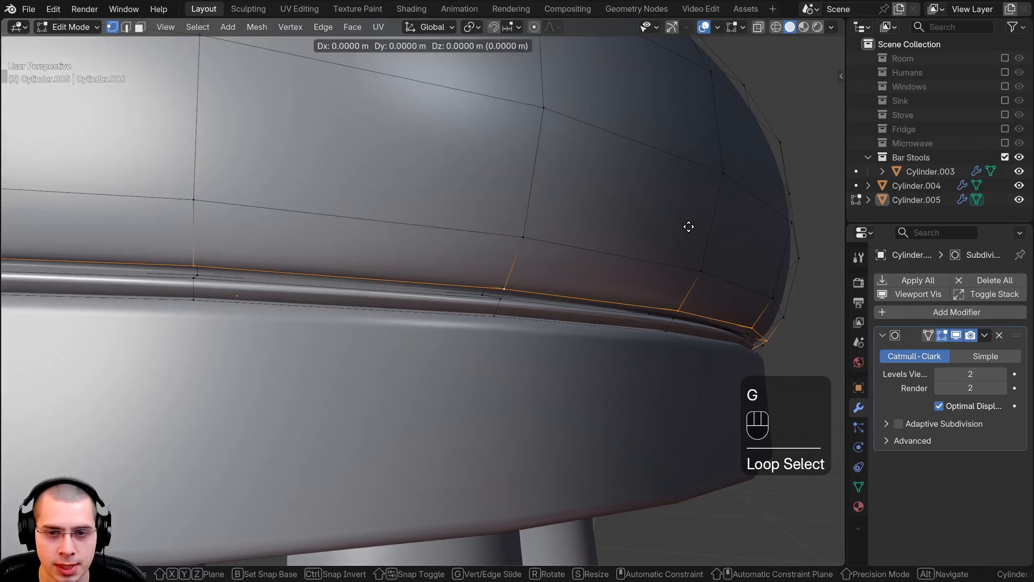
{"action": "key", "text": "z"}
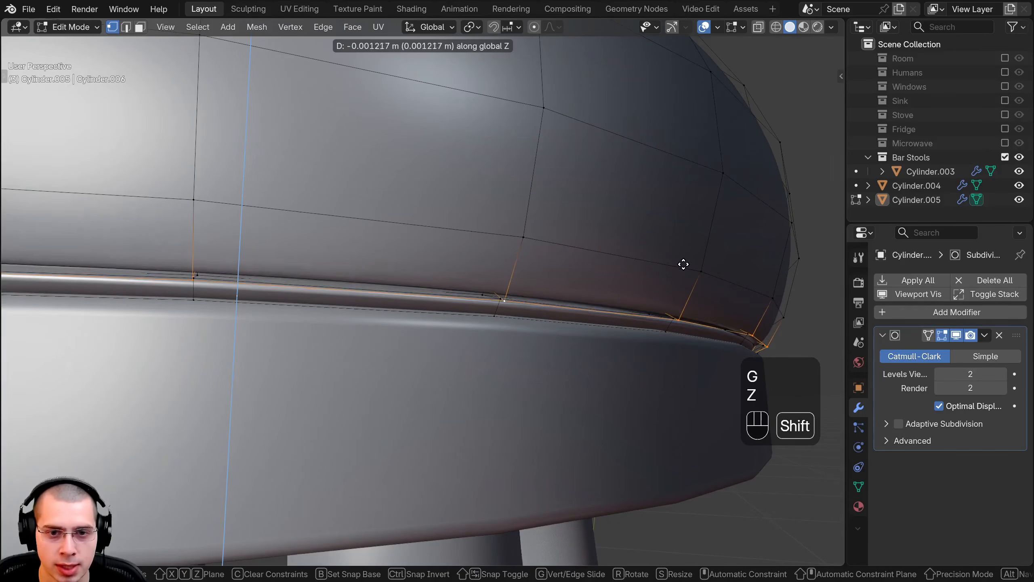
{"action": "left_click", "coordinate": [652, 261]}
{"action": "key", "text": "Tab"}
{"action": "scroll", "coordinate": [653, 262], "scroll_direction": "down", "scroll_amount": 3}
{"action": "scroll", "coordinate": [652, 256], "scroll_direction": "down", "scroll_amount": 5}
{"action": "middle_click_drag", "start_coordinate": [635, 281], "coordinate": [525, 287]}
{"action": "scroll", "coordinate": [344, 297], "scroll_direction": "up", "scroll_amount": 2}
{"action": "scroll", "coordinate": [386, 308], "scroll_direction": "down", "scroll_amount": 1}
Step: Select the two inner edge loops of the lower groove and raise them slightly along Z
{"action": "key", "text": "Tab"}
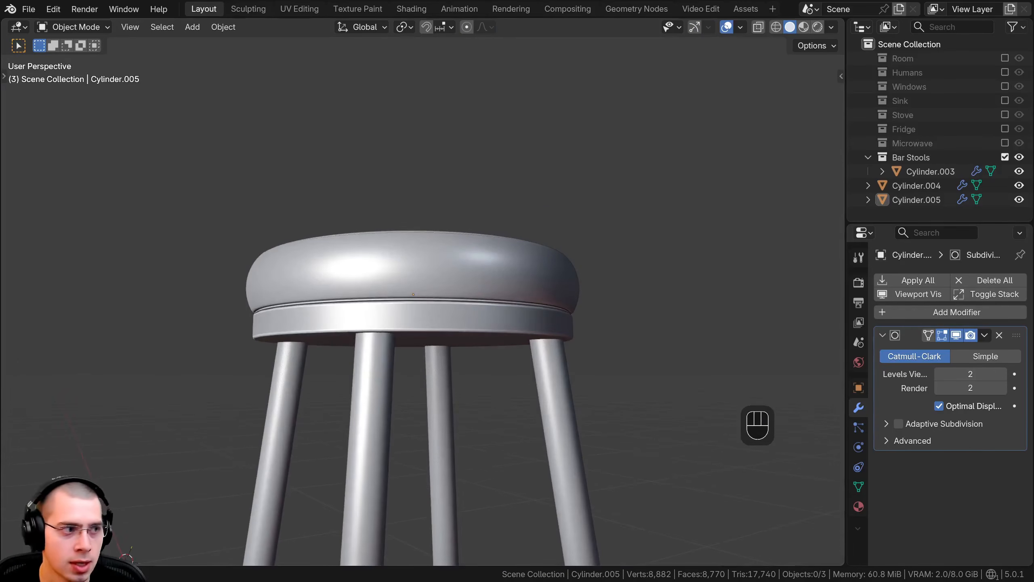
{"action": "scroll", "coordinate": [386, 308], "scroll_direction": "up", "scroll_amount": 5}
{"action": "left_click", "coordinate": [376, 316], "text": "alt"}
{"action": "scroll", "coordinate": [376, 316], "scroll_direction": "up", "scroll_amount": 1}
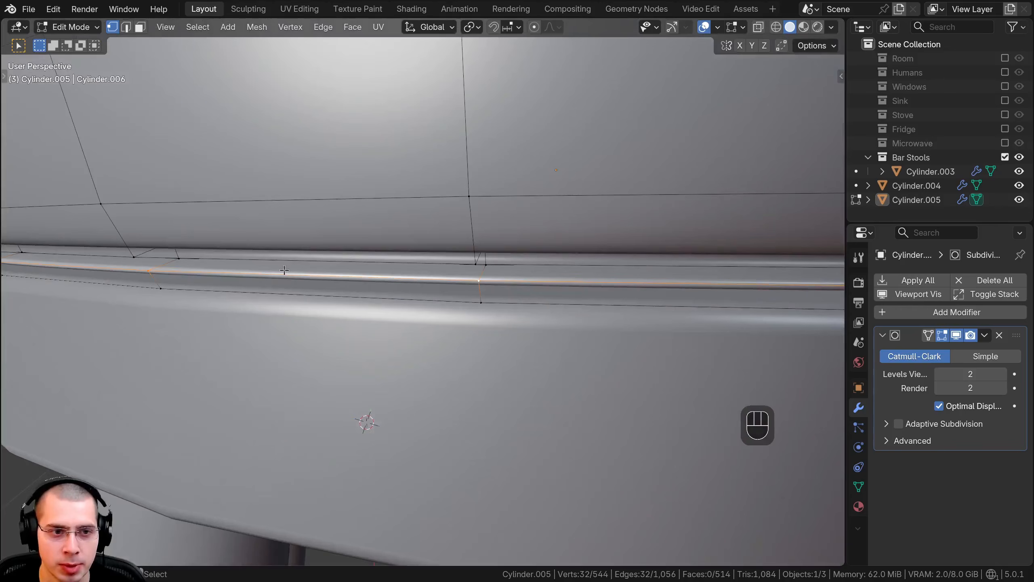
{"action": "scroll", "coordinate": [269, 253], "scroll_direction": "up", "scroll_amount": 2}
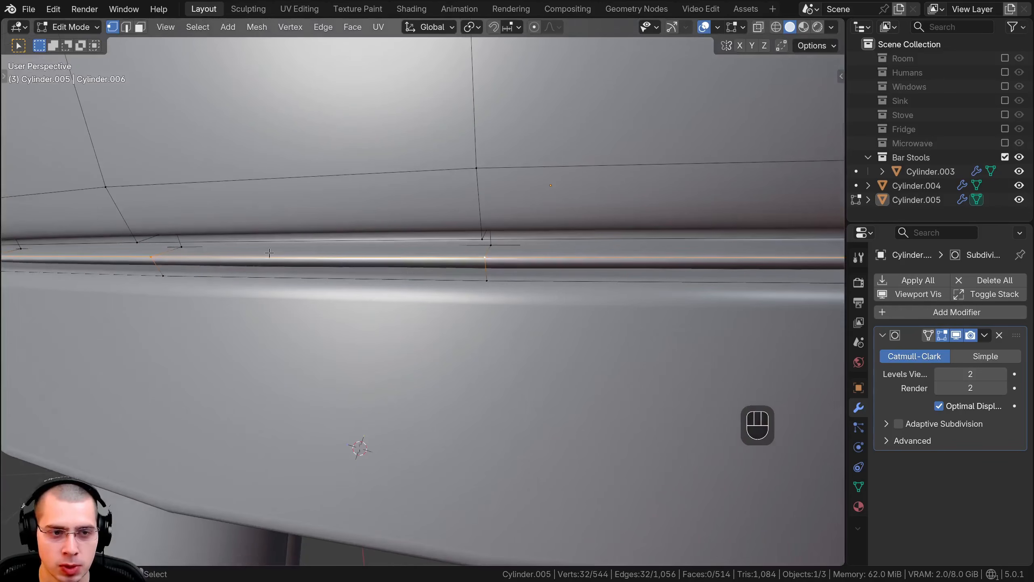
{"action": "left_click", "coordinate": [202, 268], "text": "alt"}
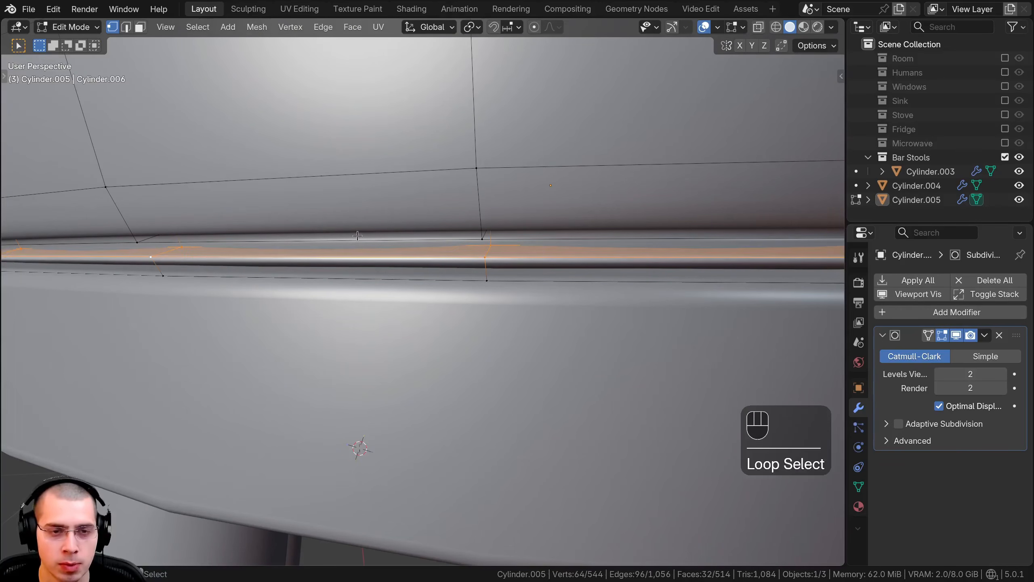
{"action": "key", "text": "g"}
{"action": "key", "text": "z"}
{"action": "left_click", "coordinate": [351, 221]}
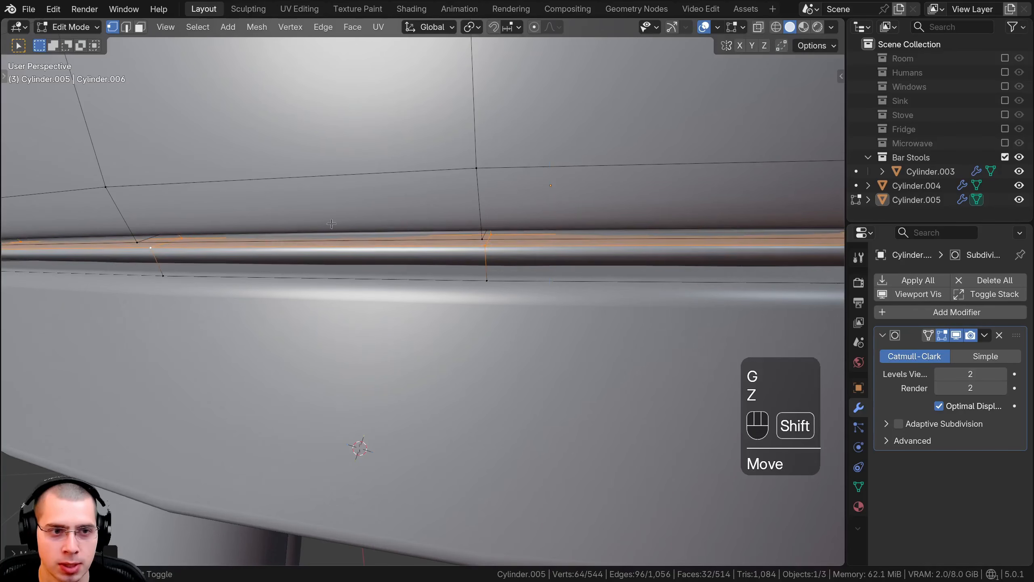
Step: Using wireframe shading, select the edge loops of the whole lower groove, return to solid shading, and raise them slightly along Z
{"action": "left_click", "coordinate": [170, 245], "text": "alt+shift"}
{"action": "left_click", "coordinate": [171, 242], "text": "alt+shift"}
{"action": "mouse_move", "coordinate": [171, 242]}
{"action": "middle_mouse_down"}
{"action": "mouse_move", "coordinate": [175, 190]}
{"action": "mouse_move", "coordinate": [224, 187]}
{"action": "middle_mouse_up"}
{"action": "key", "text": "z"}
{"action": "left_click", "coordinate": [173, 185]}
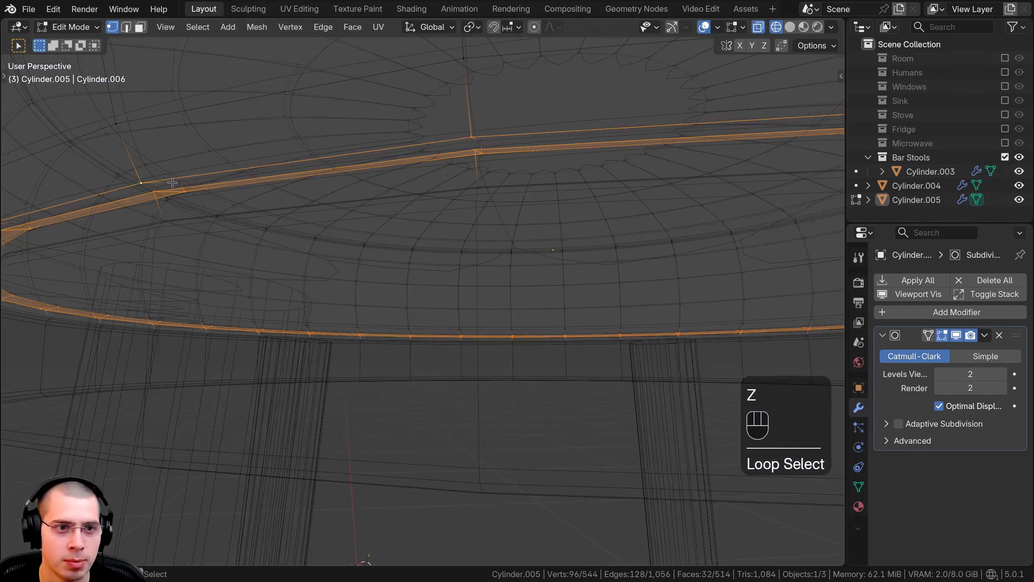
{"action": "left_click", "coordinate": [193, 180], "text": "alt+shift"}
{"action": "key", "text": "z"}
{"action": "left_click", "coordinate": [452, 209]}
{"action": "scroll", "coordinate": [472, 220], "scroll_direction": "down", "scroll_amount": 1}
{"action": "key", "text": "g"}
{"action": "key", "text": "z"}
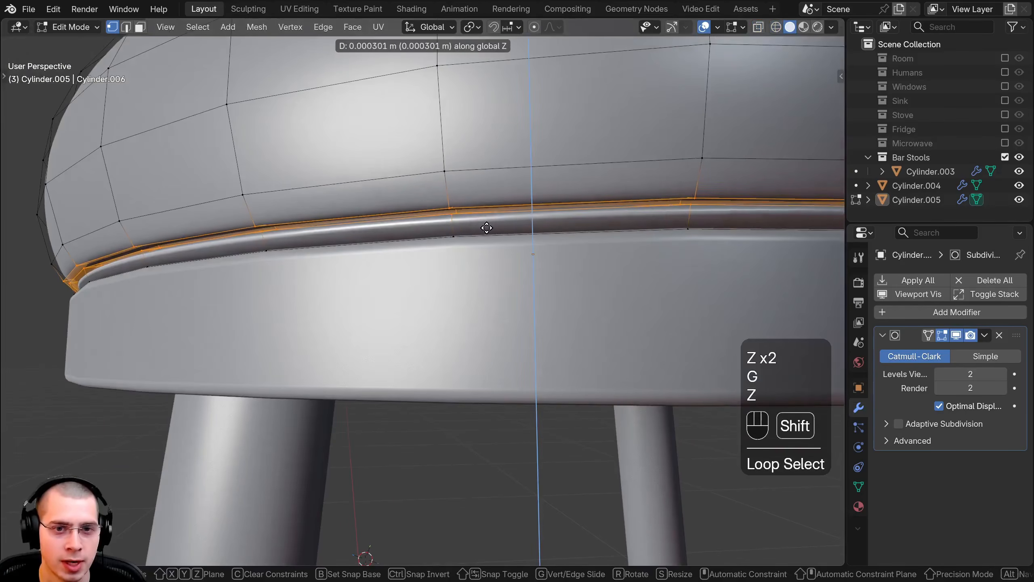
{"action": "left_click", "coordinate": [490, 216]}
Step: Scale the selected groove loops up very slightly overall and flatten them to about 0.7 along Z
{"action": "scroll", "coordinate": [603, 249], "scroll_direction": "down", "scroll_amount": 1}
{"action": "key", "text": "s"}
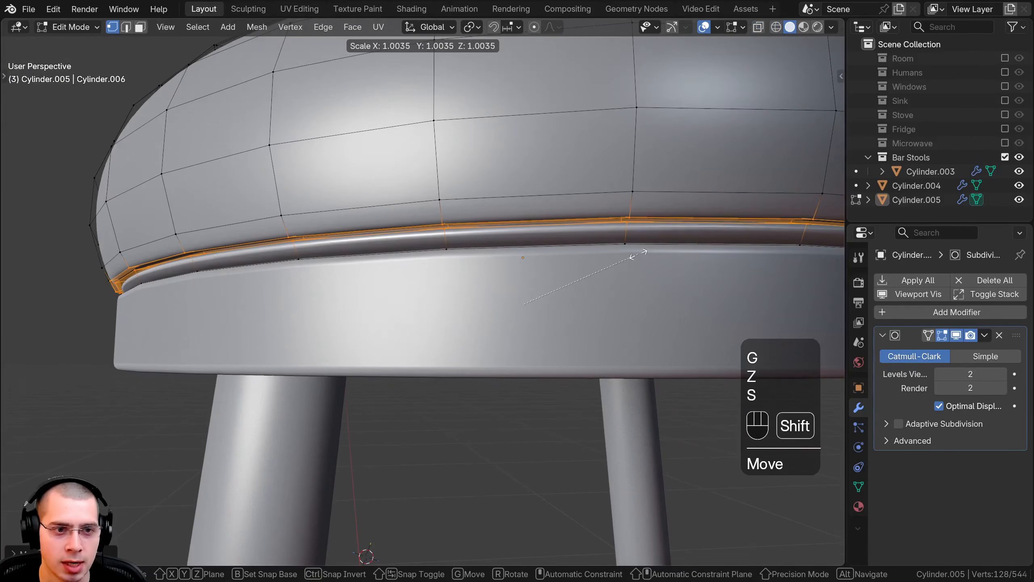
{"action": "key", "text": "s"}
{"action": "key", "text": "z"}
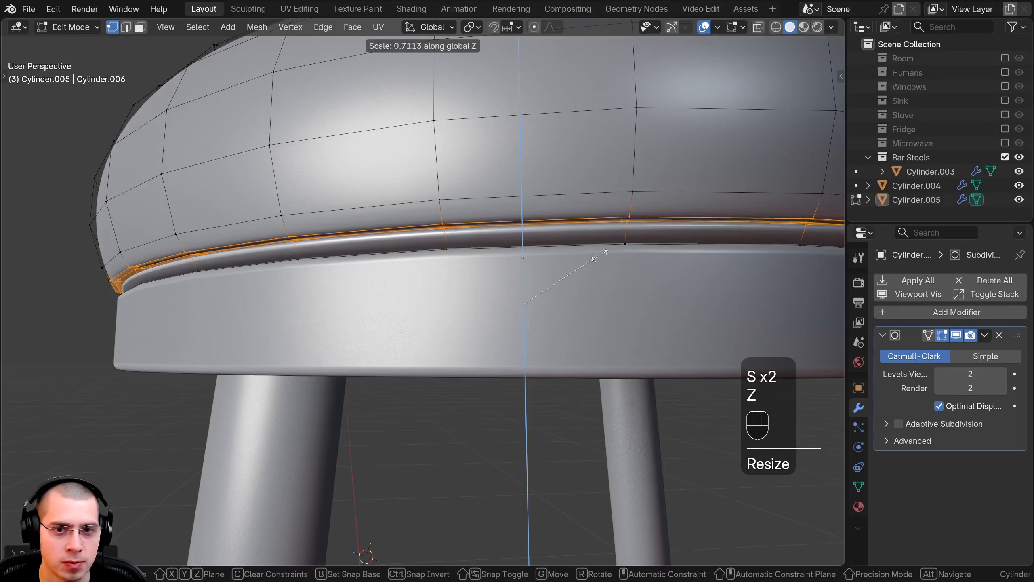
{"action": "left_click", "coordinate": [599, 257]}
{"action": "key", "text": "Tab"}
{"action": "scroll", "coordinate": [585, 263], "scroll_direction": "down", "scroll_amount": 4}
{"action": "key", "text": "Tab"}
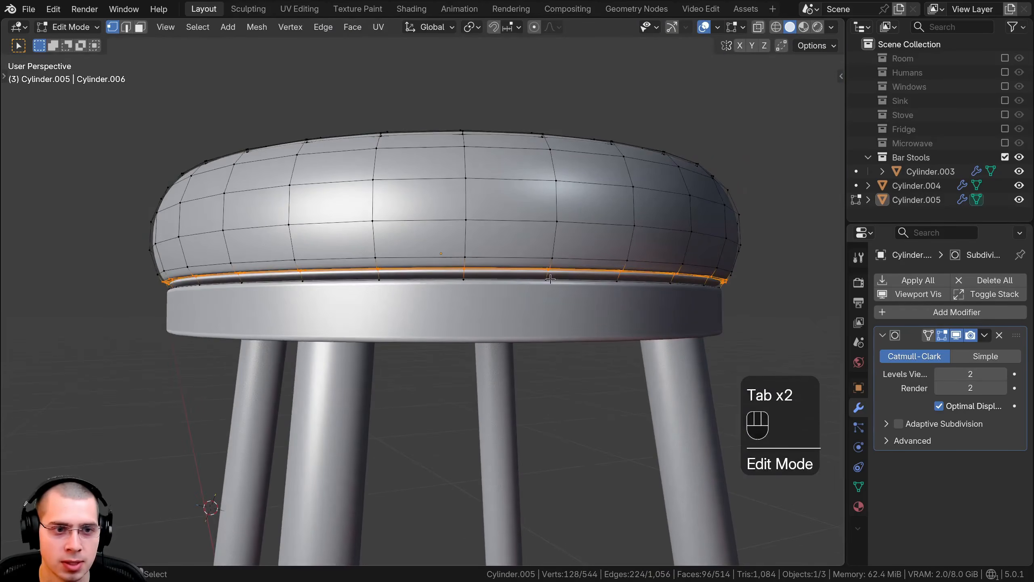
Step: Isolate the cushion in local view, select its large bottom face in face mode, and inset it slightly
{"action": "scroll", "coordinate": [564, 224], "scroll_direction": "up", "scroll_amount": 5}
{"action": "middle_click_drag", "start_coordinate": [528, 269], "coordinate": [519, 251], "text": "shift"}
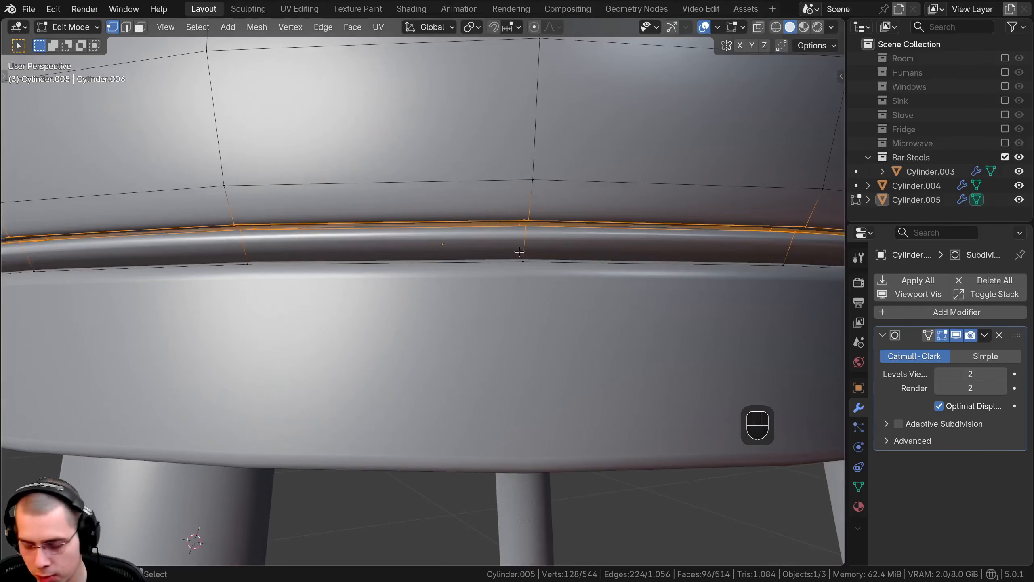
{"action": "key", "text": "KP_Divide"}
{"action": "middle_click_drag", "start_coordinate": [546, 352], "coordinate": [508, 249]}
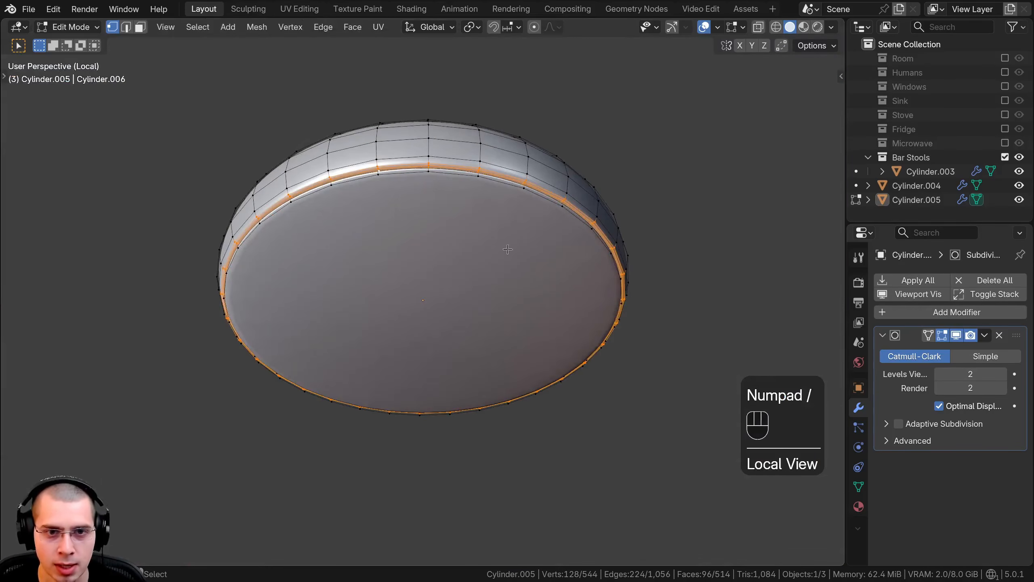
{"action": "scroll", "coordinate": [453, 122], "scroll_direction": "up", "scroll_amount": 2}
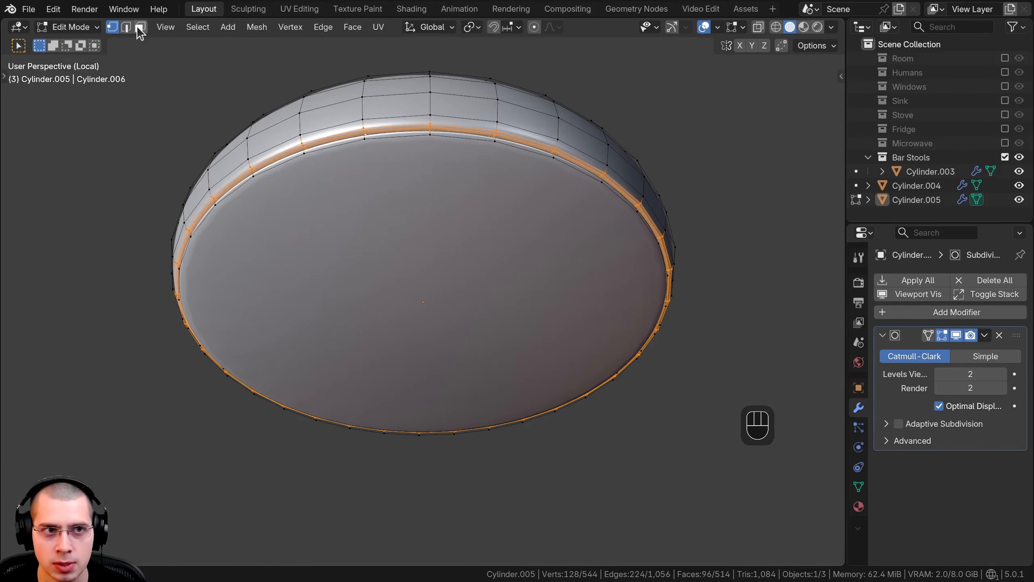
{"action": "left_click", "coordinate": [137, 27]}
{"action": "left_click", "coordinate": [499, 301]}
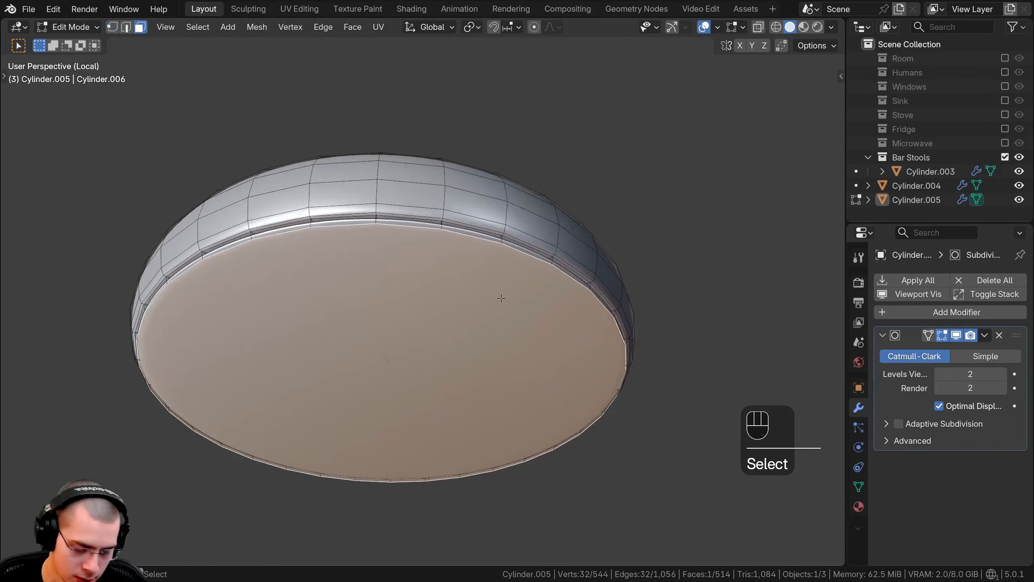
{"action": "scroll", "coordinate": [502, 298], "scroll_direction": "up", "scroll_amount": 5}
{"action": "key", "text": "i"}
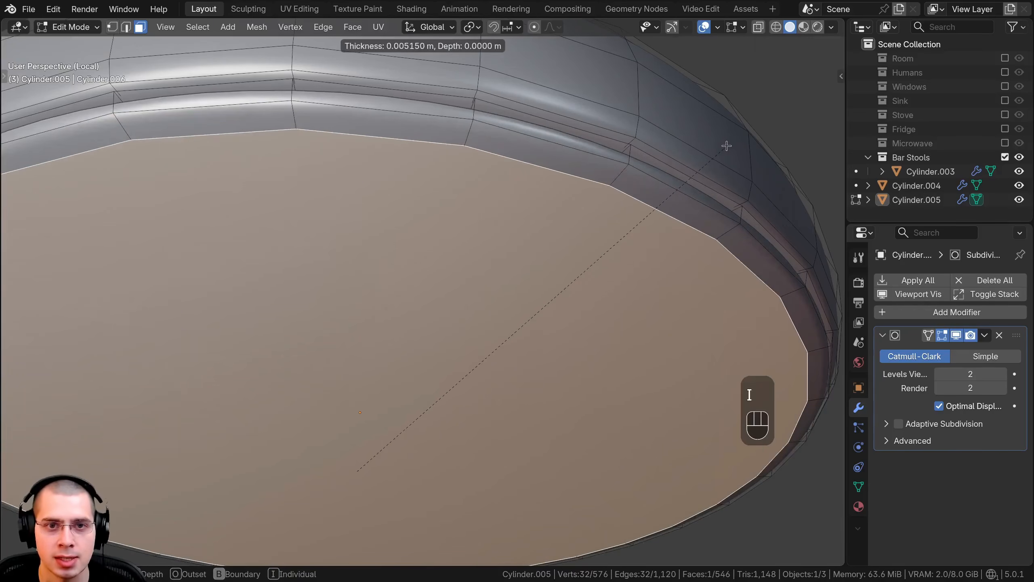
{"action": "left_click", "coordinate": [648, 209]}
Step: Lower the cushion's inset bottom face slightly along Z and return to Object Mode
{"action": "middle_click_drag", "start_coordinate": [648, 209], "coordinate": [706, 388]}
{"action": "key", "text": "g"}
{"action": "key", "text": "z"}
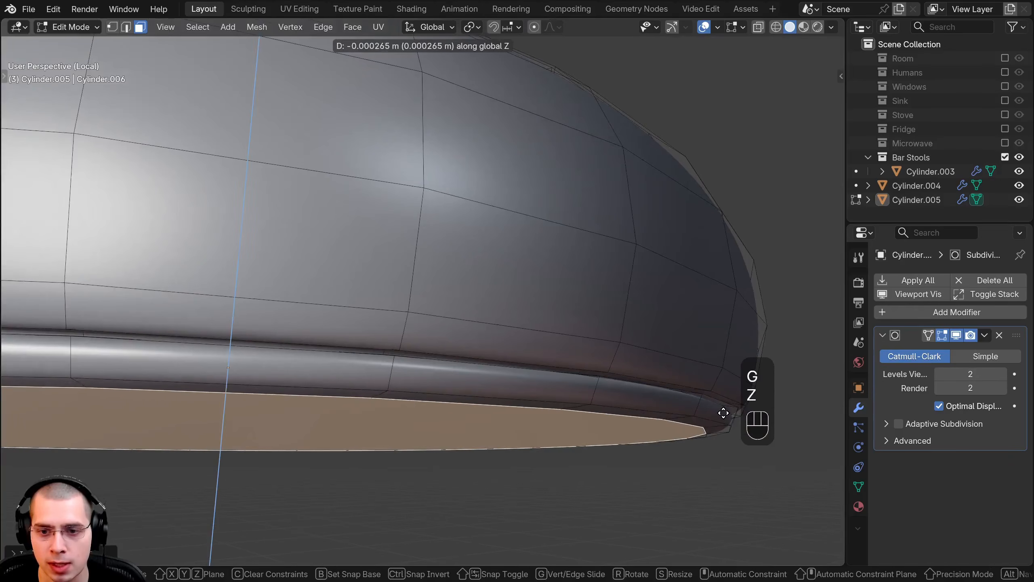
{"action": "left_click", "coordinate": [721, 437]}
{"action": "key", "text": "Tab"}
{"action": "scroll", "coordinate": [666, 393], "scroll_direction": "down", "scroll_amount": 2}
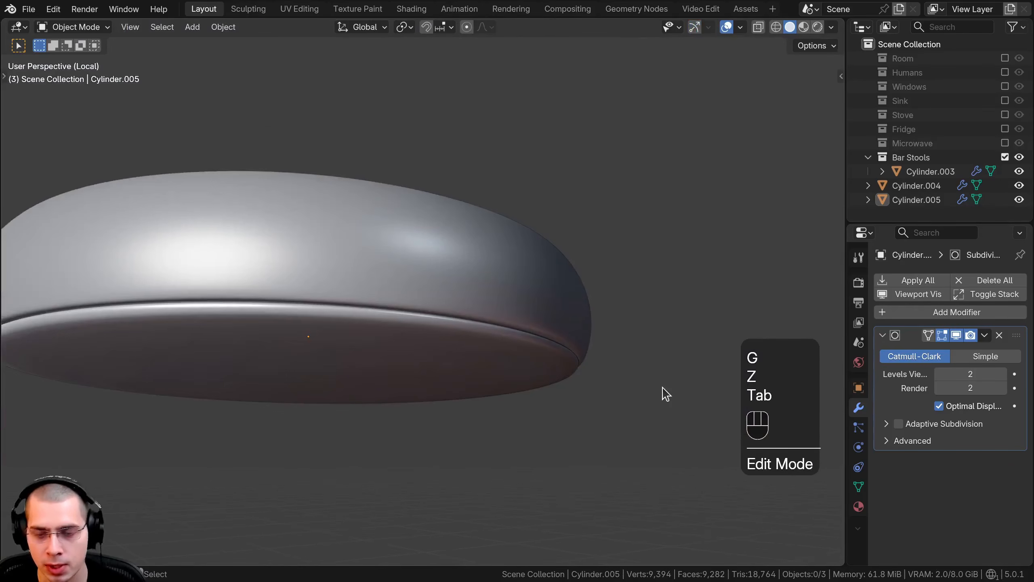
Step: Leave local view, deselect everything, and look over the whole stool
{"action": "key", "text": "KP_Divide"}
{"action": "key", "text": "a"}
{"action": "key", "text": "a"}
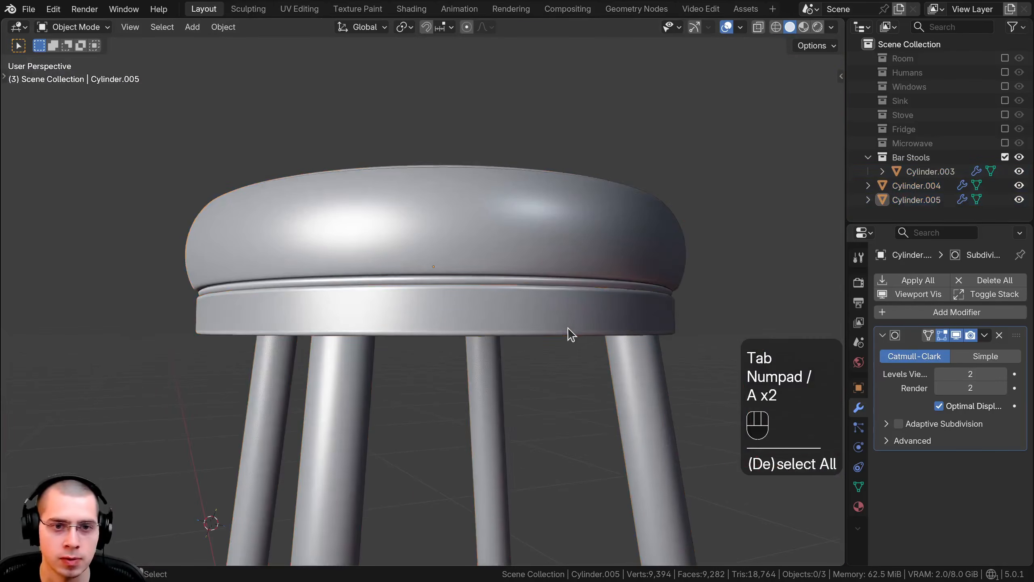
{"action": "scroll", "coordinate": [562, 379], "scroll_direction": "down", "scroll_amount": 7}
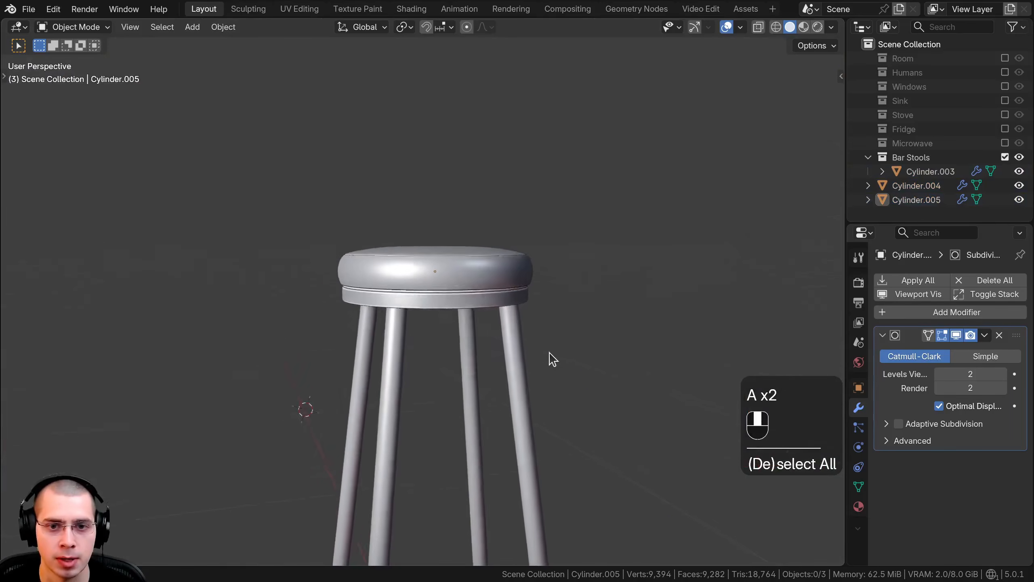
{"action": "scroll", "coordinate": [475, 341], "scroll_direction": "up", "scroll_amount": 3}
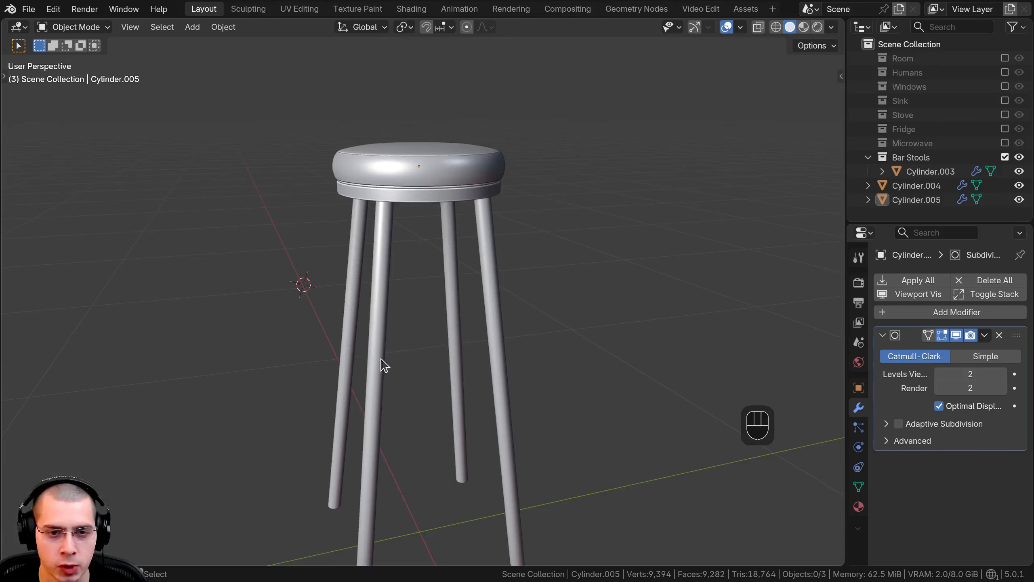
{"action": "scroll", "coordinate": [511, 412], "scroll_direction": "down", "scroll_amount": 4}
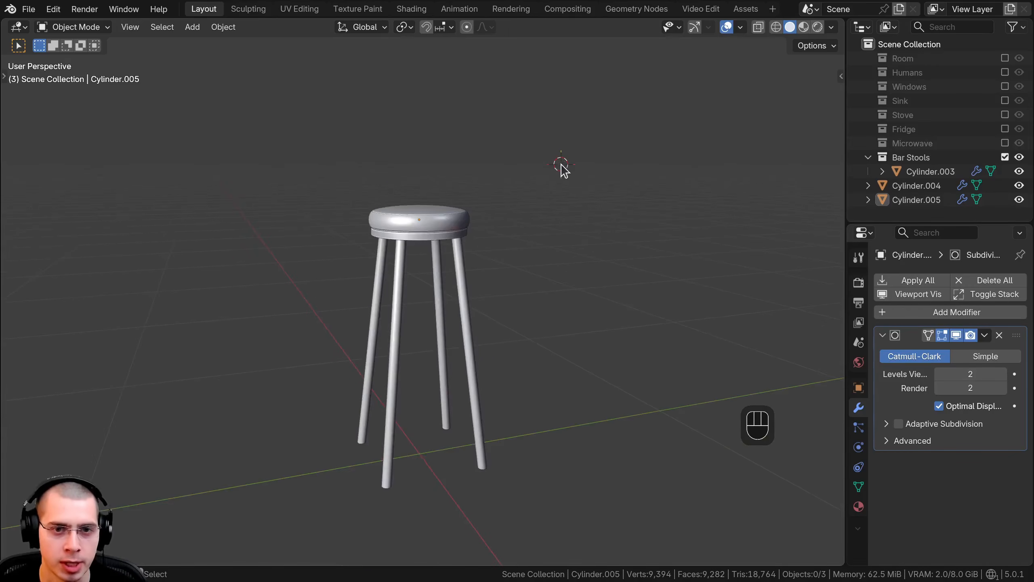
Step: Reset the 3D cursor to the world origin and add a Bézier circle curve there
{"action": "key", "text": "shift+c"}
{"action": "key", "text": "shift+c"}
{"action": "middle_click_drag", "start_coordinate": [560, 176], "coordinate": [478, 164]}
{"action": "key", "text": "shift+a"}
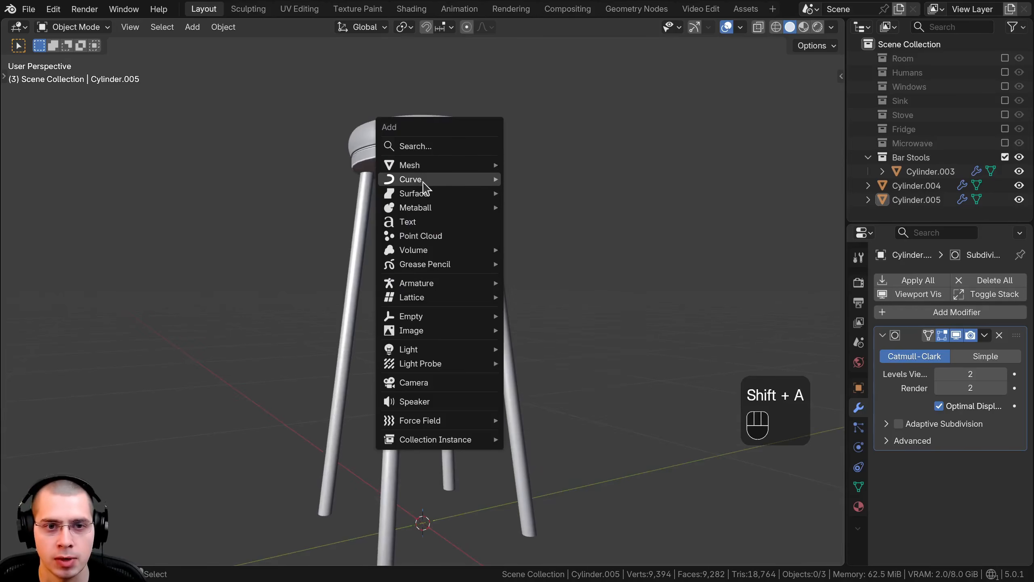
{"action": "mouse_move", "coordinate": [422, 183]}
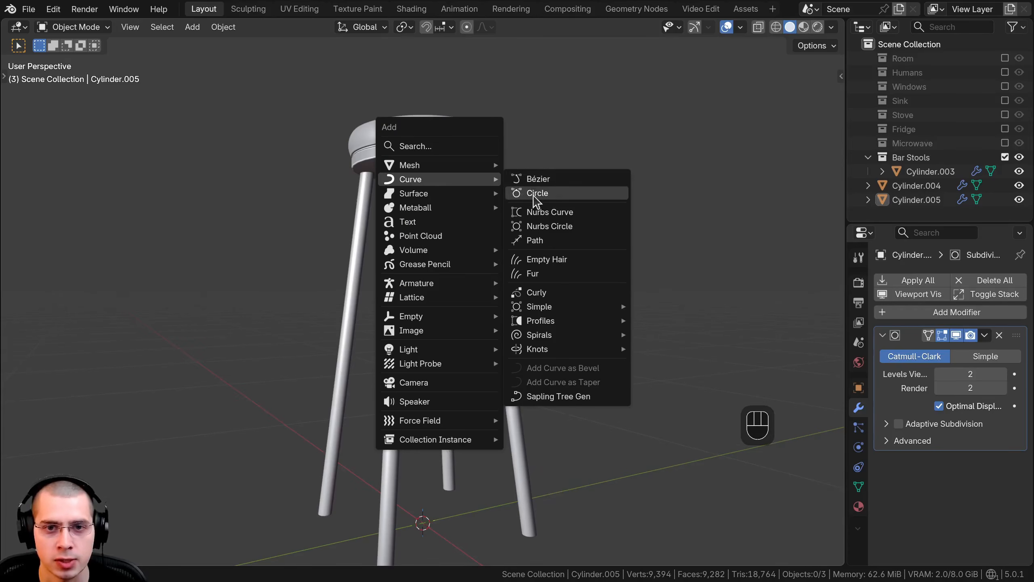
{"action": "left_click", "coordinate": [543, 195]}
{"action": "scroll", "coordinate": [545, 201], "scroll_direction": "down", "scroll_amount": 4}
Step: Scale the Bézier circle's points down to about 0.18 in Edit Mode to match the spread of the stool's feet
{"action": "key", "text": "Tab"}
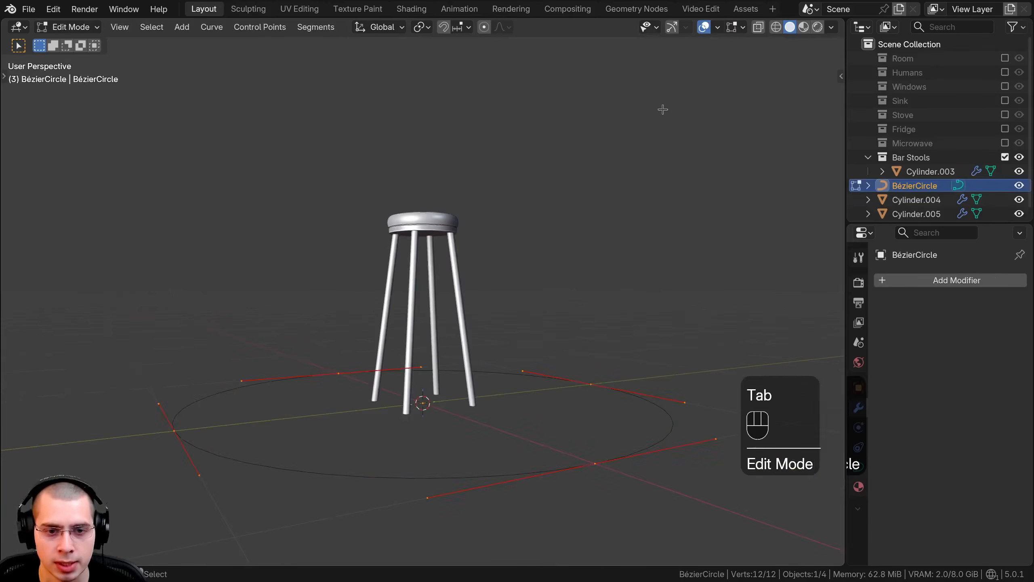
{"action": "key", "text": "s"}
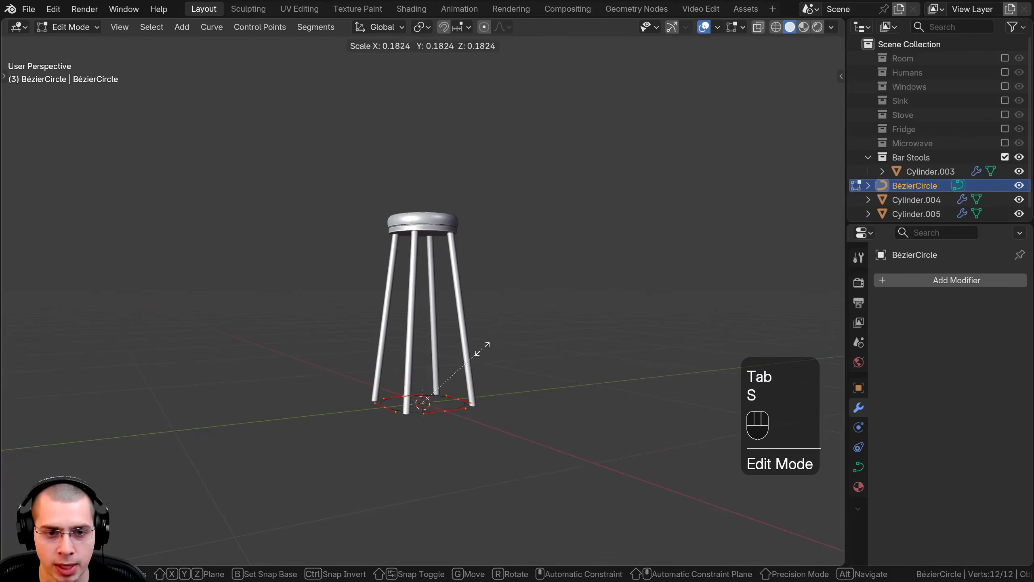
{"action": "left_click", "coordinate": [489, 349]}
{"action": "key", "text": "Tab"}
{"action": "scroll", "coordinate": [503, 357], "scroll_direction": "up", "scroll_amount": 2}
Step: Raise the circle along Z to about a quarter of the stool's height as the footrest ring
{"action": "key", "text": "g"}
{"action": "key", "text": "z"}
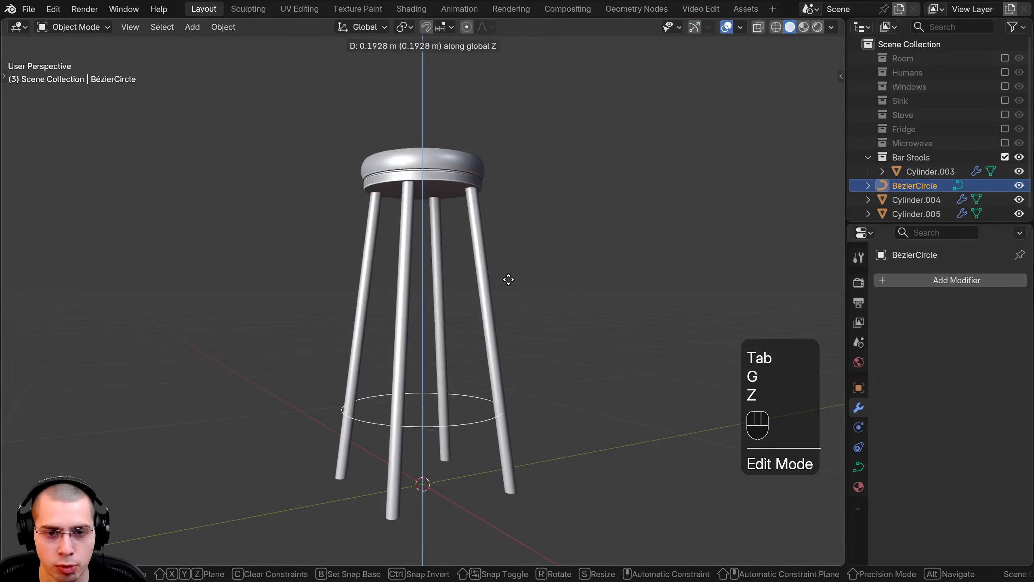
{"action": "left_click", "coordinate": [619, 296]}
{"action": "scroll", "coordinate": [660, 278], "scroll_direction": "up", "scroll_amount": 2}
Step: Scale the circle's points to about 0.9 in Edit Mode so the ring runs through the legs
{"action": "key", "text": "Tab"}
{"action": "key", "text": "s"}
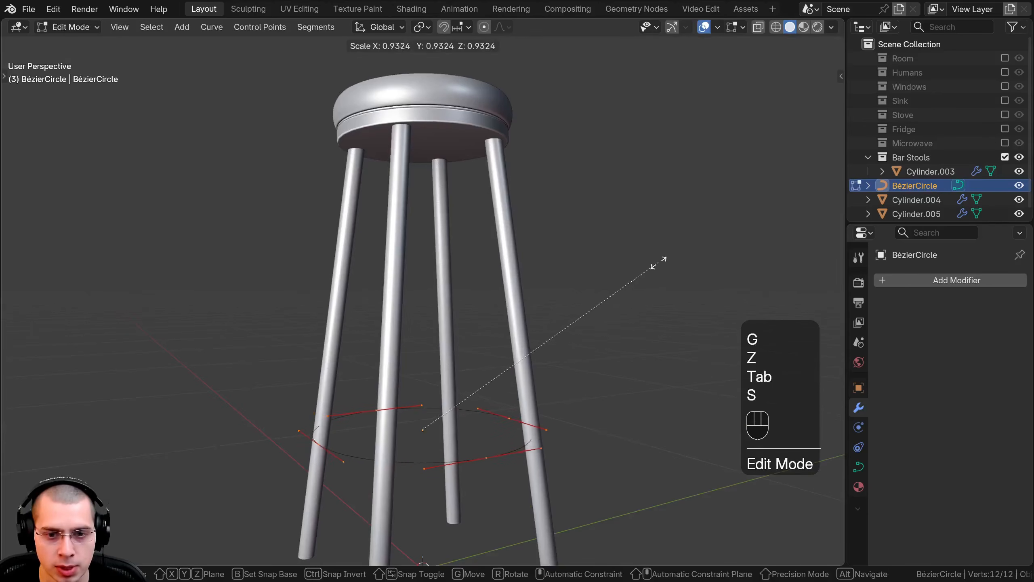
{"action": "left_click", "coordinate": [643, 268]}
{"action": "key", "text": "Tab"}
{"action": "scroll", "coordinate": [583, 248], "scroll_direction": "up", "scroll_amount": 3}
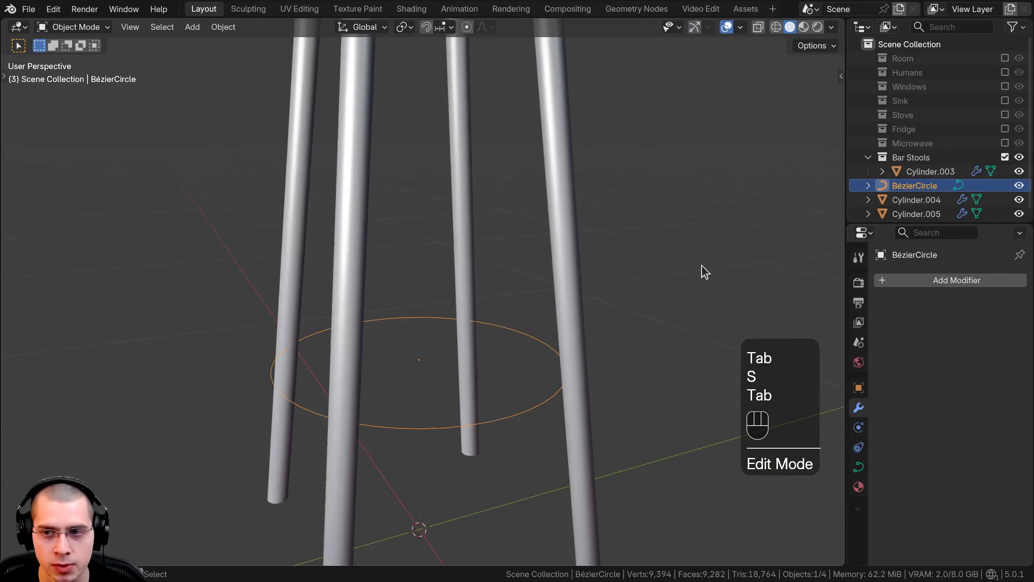
Step: Add a Curve to Tube modifier to the footrest's Bézier circle
{"action": "left_click_drag", "start_coordinate": [927, 222], "coordinate": [927, 156]}
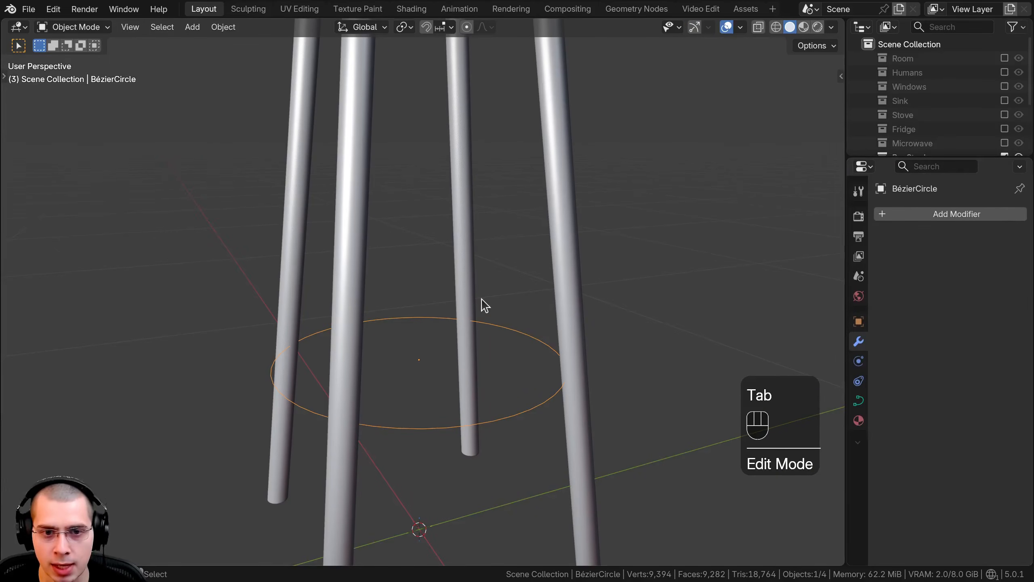
{"action": "left_click", "coordinate": [936, 209]}
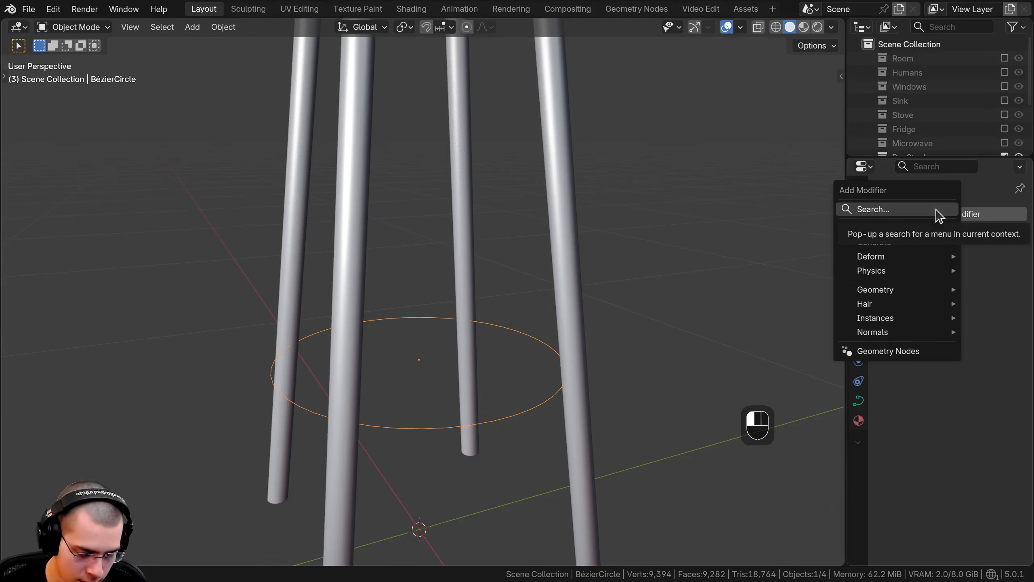
{"action": "left_click", "coordinate": [936, 209]}
{"action": "type", "text": "tub"}
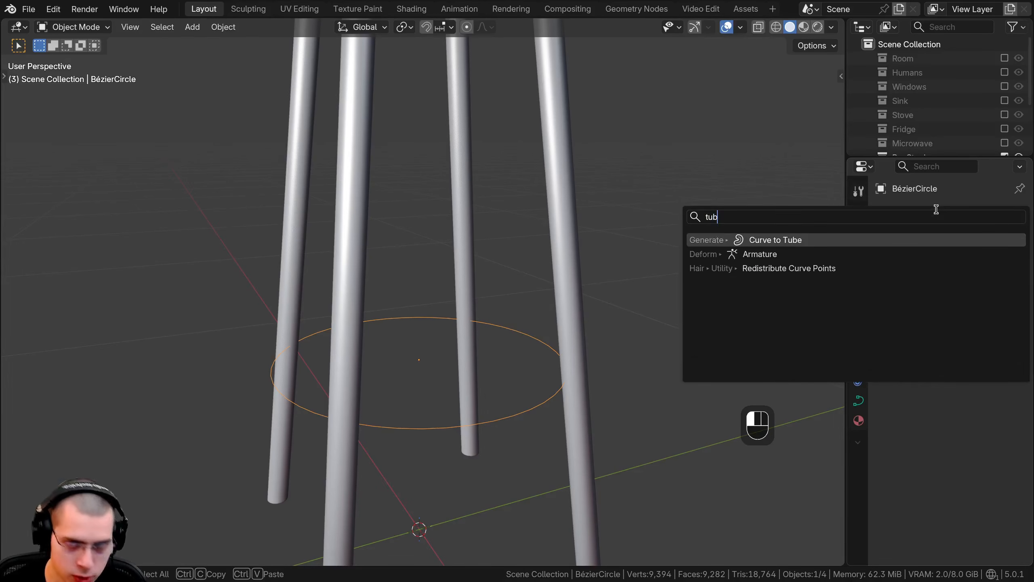
{"action": "left_click", "coordinate": [775, 242]}
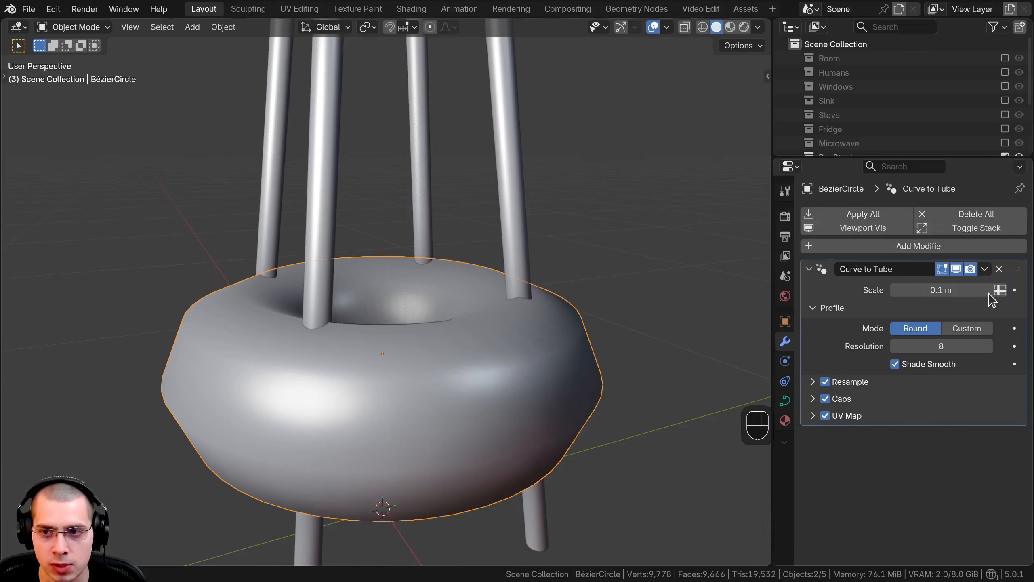
Step: Try thickening the ring with the curve's own round bevel depth while Curve to Tube is hidden in the viewport, and re-enable the modifier
{"action": "left_click", "coordinate": [957, 269]}
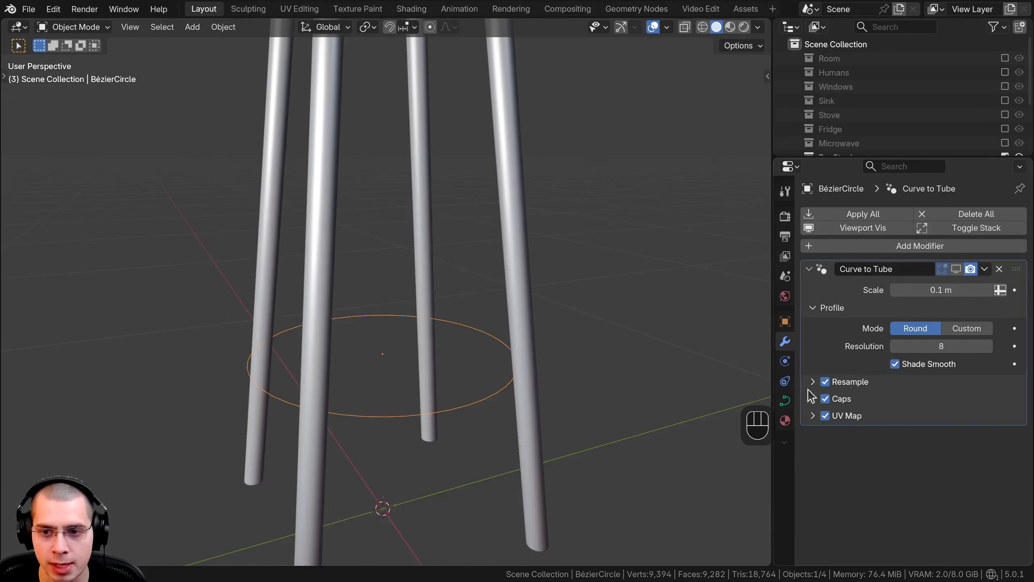
{"action": "left_click", "coordinate": [786, 403]}
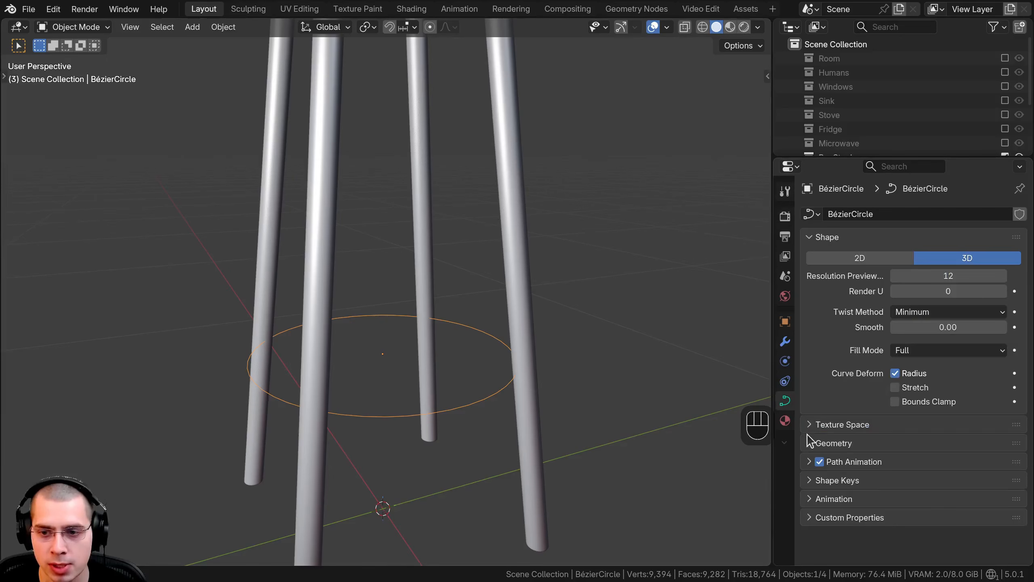
{"action": "left_click", "coordinate": [810, 443]}
{"action": "scroll", "coordinate": [808, 445], "scroll_direction": "down", "scroll_amount": 6}
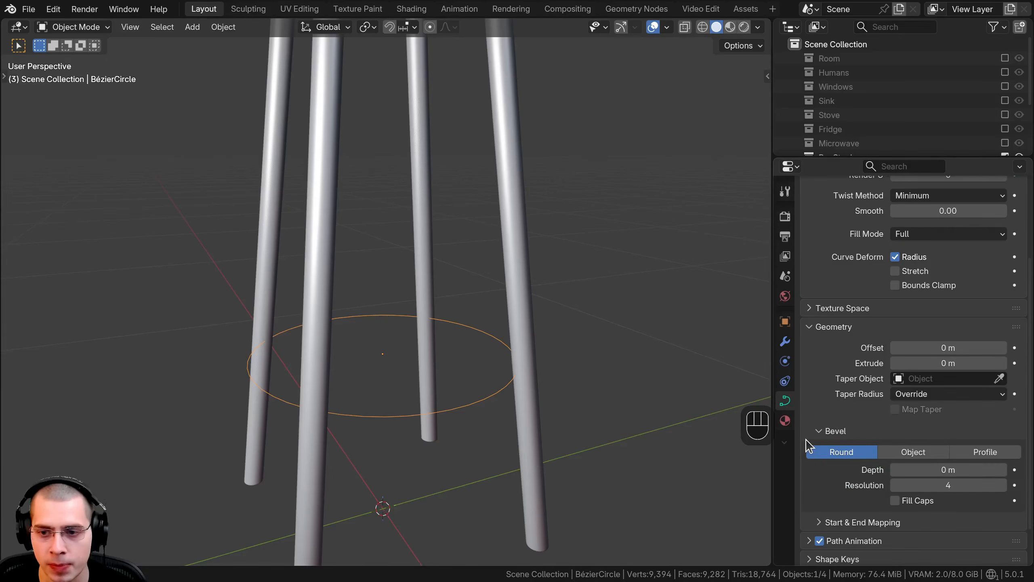
{"action": "scroll", "coordinate": [808, 445], "scroll_direction": "down", "scroll_amount": 2}
{"action": "left_click_drag", "start_coordinate": [948, 430], "coordinate": [896, 430], "text": "shift"}
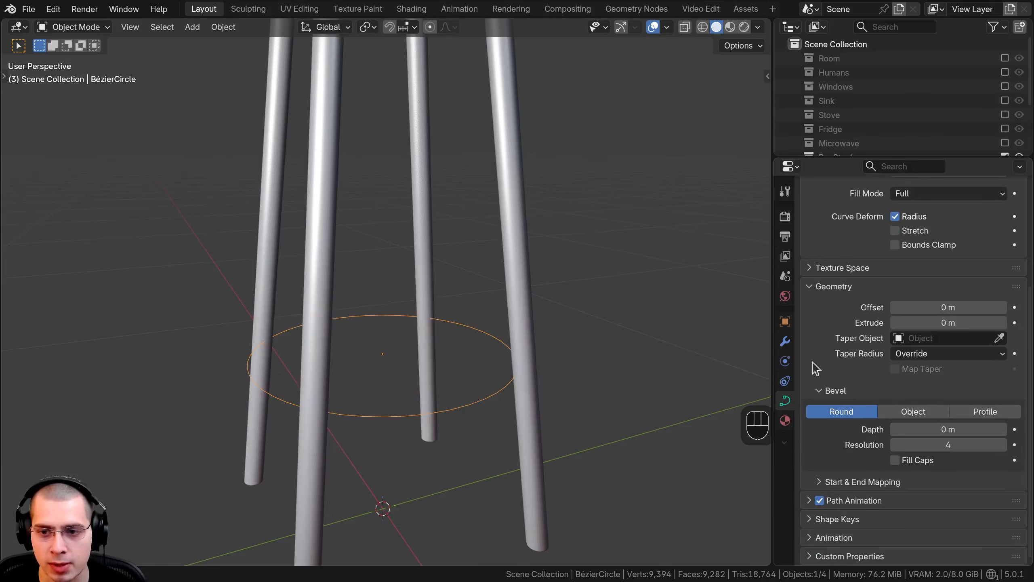
{"action": "left_click", "coordinate": [782, 343]}
{"action": "left_click", "coordinate": [955, 270]}
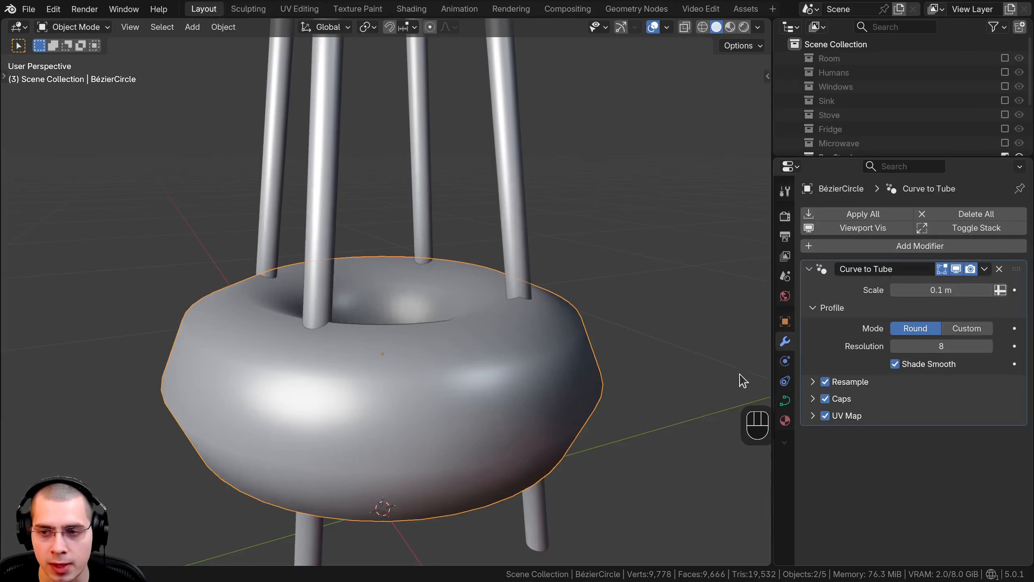
Step: Set the footrest's Curve to Tube scale to 0.016 m and its round profile resolution to 25
{"action": "left_click_drag", "start_coordinate": [960, 290], "coordinate": [918, 290], "text": "shift"}
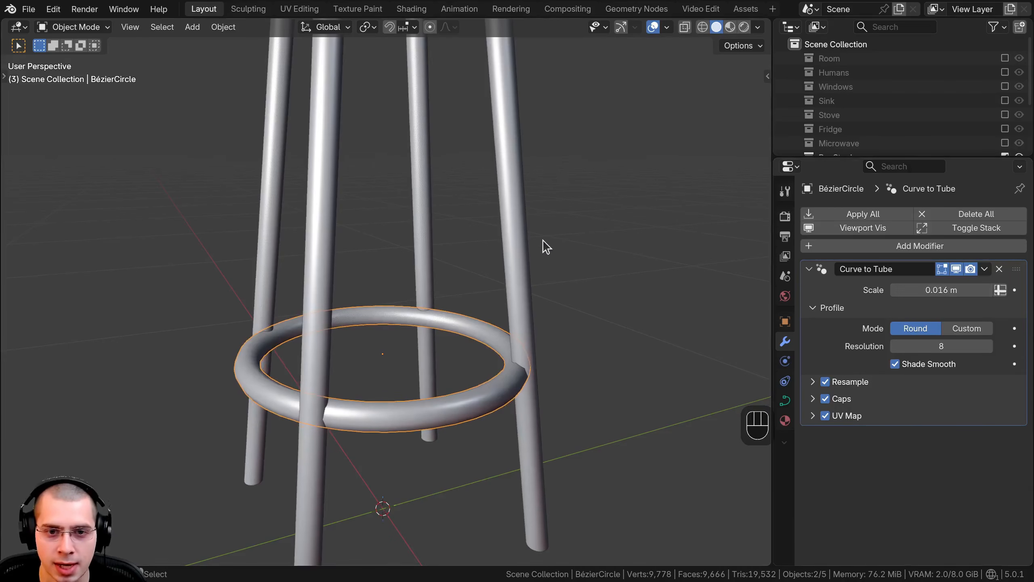
{"action": "scroll", "coordinate": [582, 277], "scroll_direction": "up", "scroll_amount": 3}
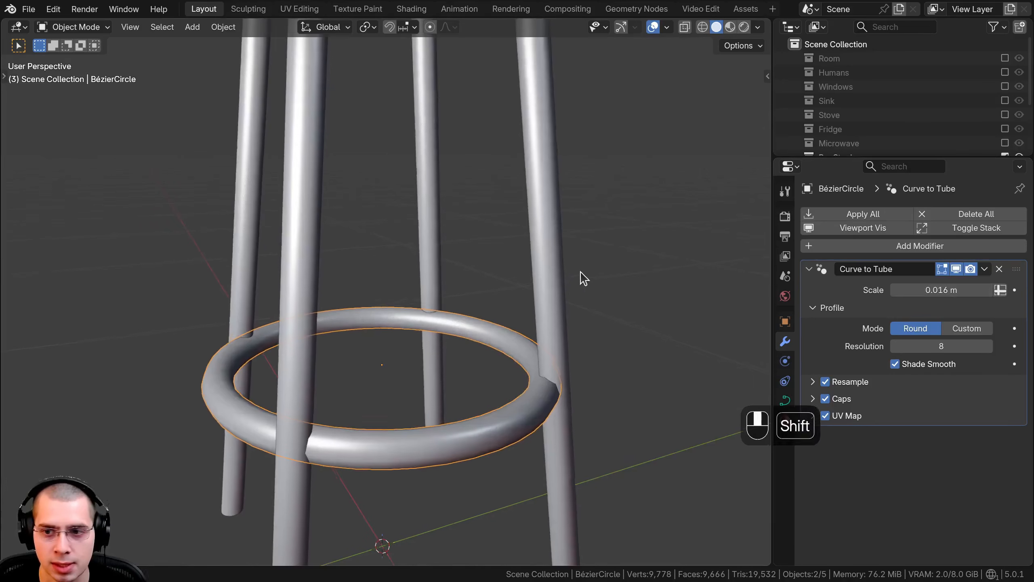
{"action": "left_click", "coordinate": [988, 346]}
{"action": "left_click", "coordinate": [989, 346]}
{"action": "left_click", "coordinate": [989, 346]}
{"action": "left_click", "coordinate": [988, 347]}
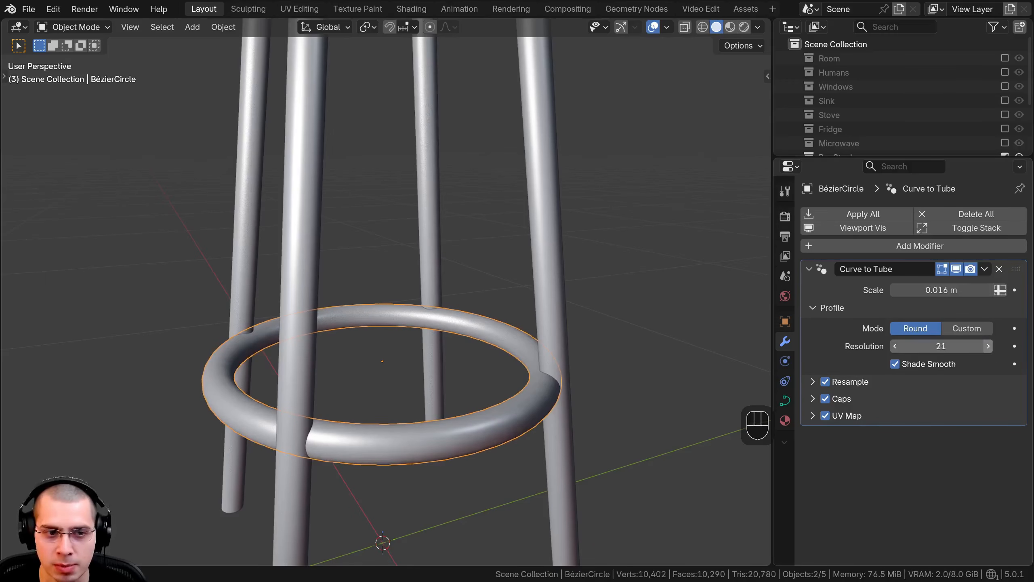
{"action": "scroll", "coordinate": [356, 305], "scroll_direction": "up", "scroll_amount": 3}
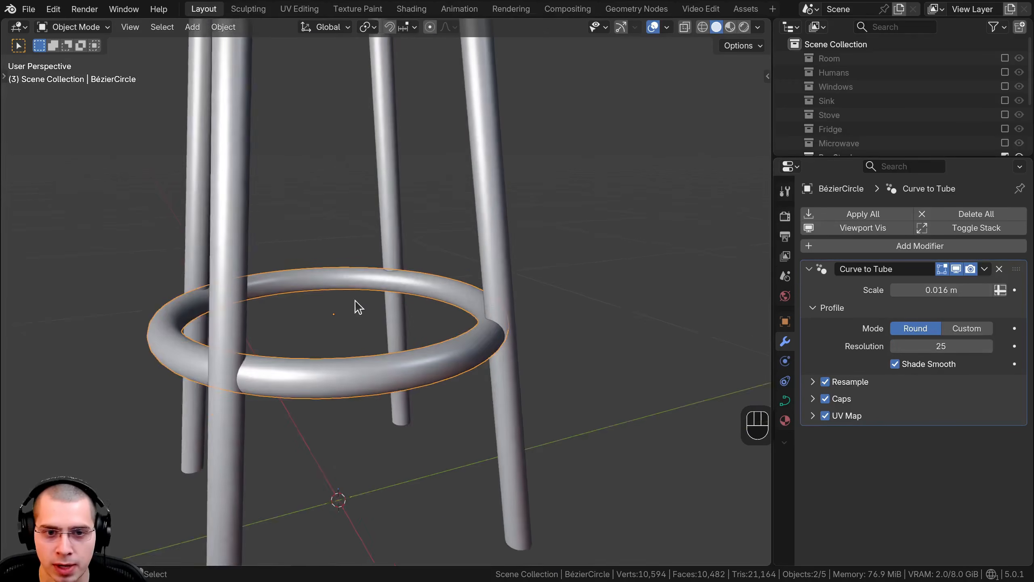
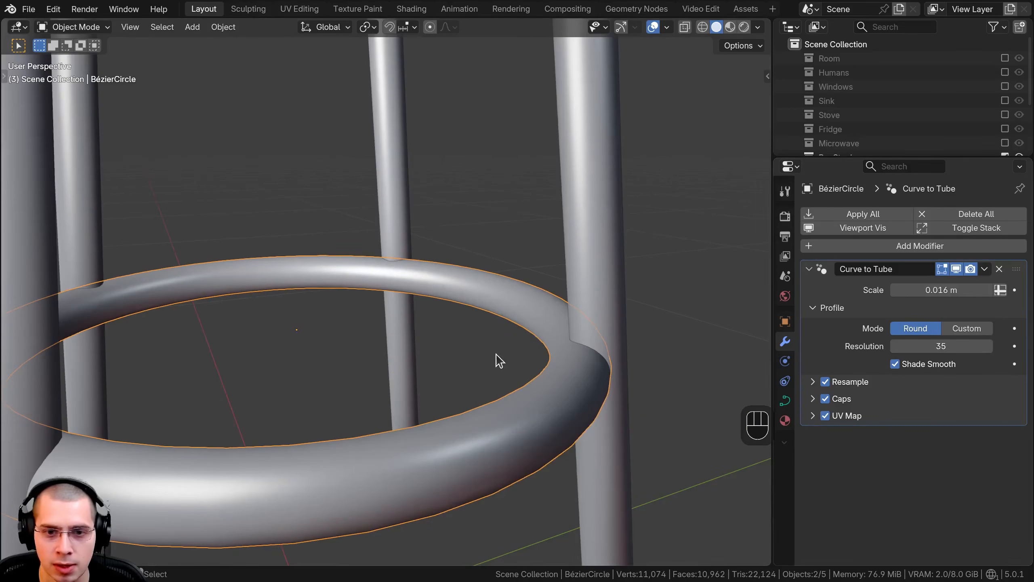
Step: Scale the footrest ring's curve points down in Edit Mode to pull the ring inward toward the inside of the legs
{"action": "scroll", "coordinate": [496, 355], "scroll_direction": "down", "scroll_amount": 2}
{"action": "key", "text": "a"}
{"action": "mouse_move", "coordinate": [496, 354]}
{"action": "middle_mouse_down"}
{"action": "mouse_move", "coordinate": [485, 249]}
{"action": "mouse_move", "coordinate": [484, 355]}
{"action": "middle_mouse_up"}
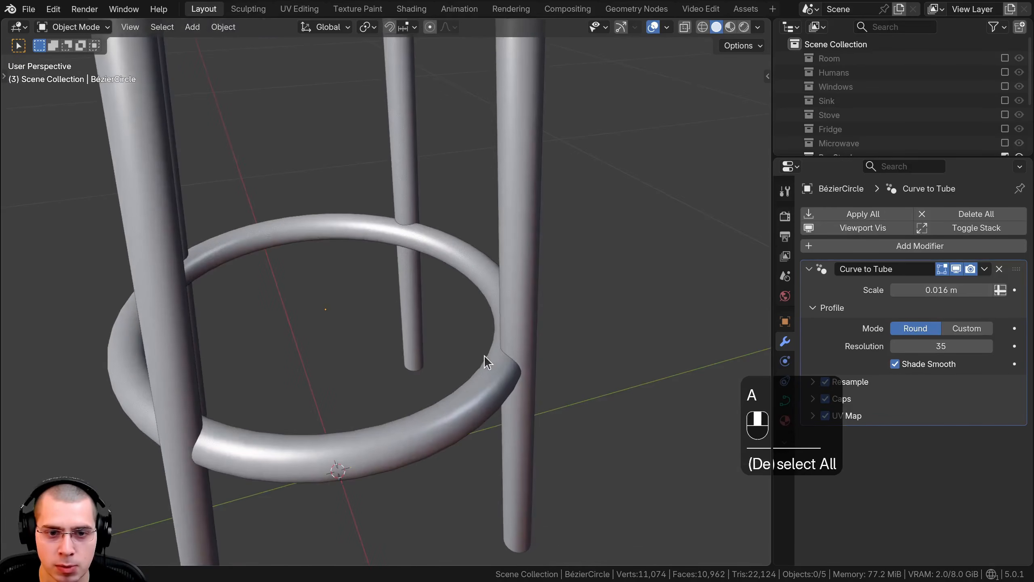
{"action": "left_click", "coordinate": [471, 392]}
{"action": "key", "text": "Tab"}
{"action": "key", "text": "s"}
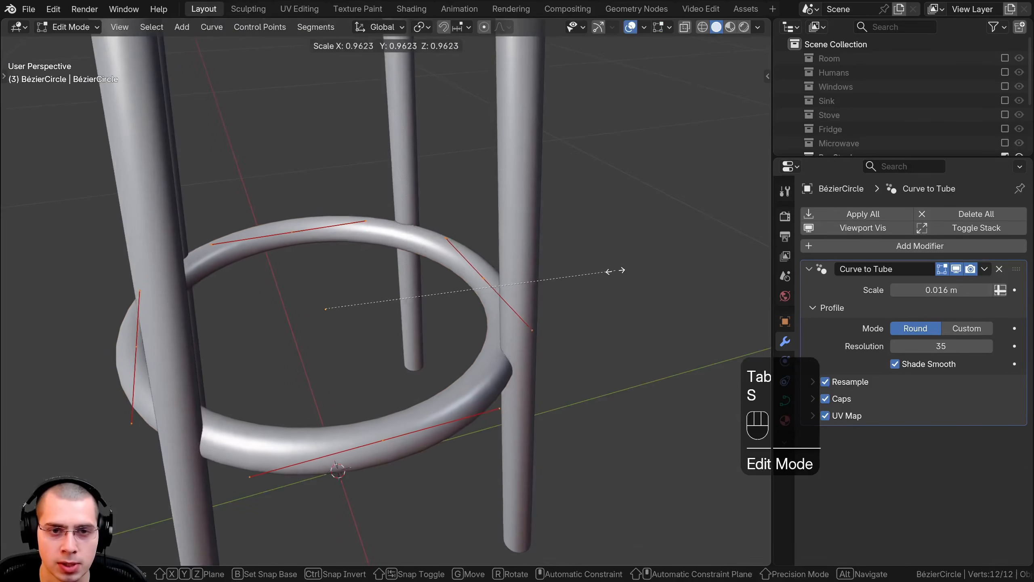
{"action": "left_click", "coordinate": [594, 276]}
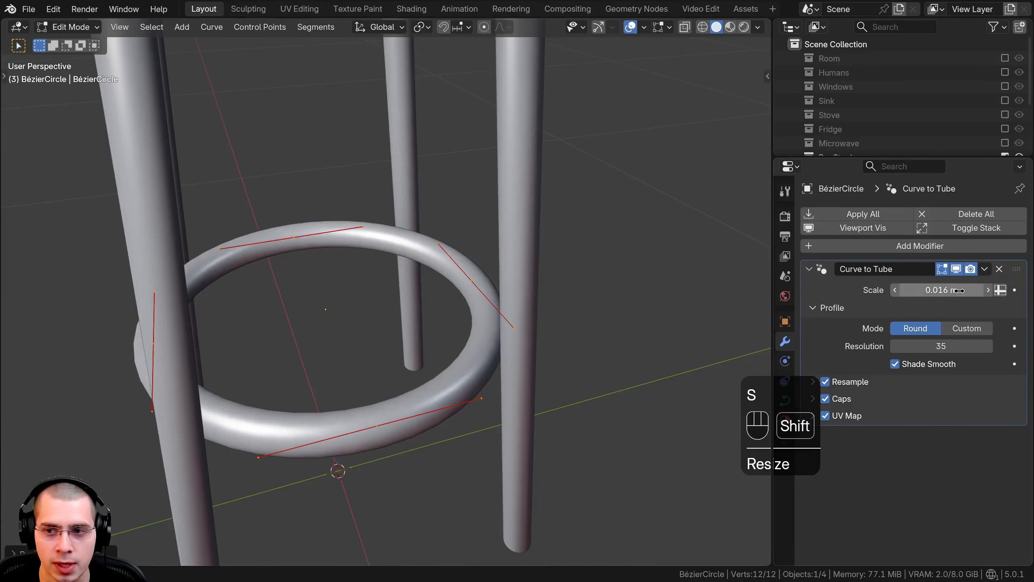
Step: Set the Curve to Tube scale to 0.013 m and rescale the ring's points to fit against the inner sides of the legs
{"action": "mouse_move", "coordinate": [958, 291]}
{"action": "left_mouse_down", "text": "shift"}
{"action": "mouse_move", "coordinate": [936, 290]}
{"action": "mouse_move", "coordinate": [950, 290]}
{"action": "left_mouse_up", "text": "shift"}
{"action": "key", "text": "s"}
{"action": "left_click", "coordinate": [712, 379]}
{"action": "middle_click_drag", "start_coordinate": [712, 379], "coordinate": [611, 384]}
{"action": "key", "text": "s"}
{"action": "left_click", "coordinate": [673, 317]}
{"action": "key", "text": "s"}
{"action": "left_click", "coordinate": [609, 385]}
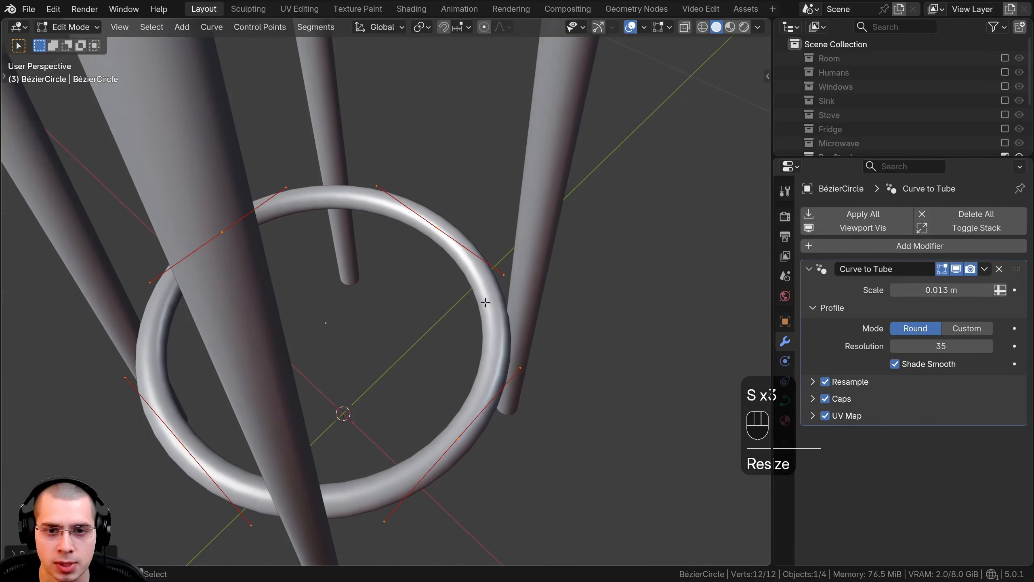
Step: Duplicate the ring's points within the same curve and raise the copy about 0.28 m along Z
{"action": "key", "text": "Tab"}
{"action": "middle_click_drag", "start_coordinate": [508, 323], "coordinate": [454, 228]}
{"action": "scroll", "coordinate": [453, 228], "scroll_direction": "down", "scroll_amount": 3}
{"action": "key", "text": "Tab"}
{"action": "scroll", "coordinate": [454, 228], "scroll_direction": "down", "scroll_amount": 3}
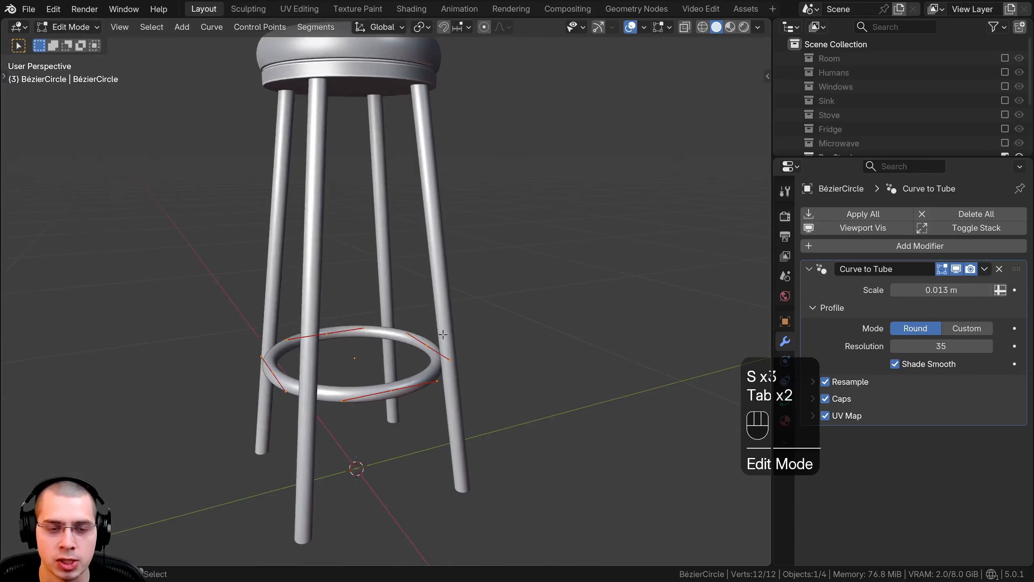
{"action": "key", "text": "shift+d"}
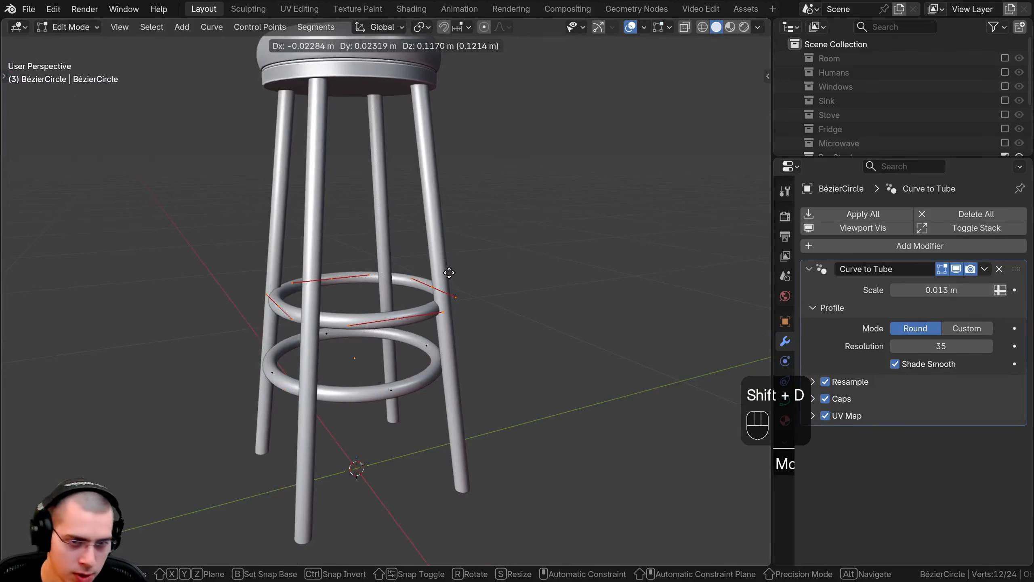
{"action": "key", "text": "z"}
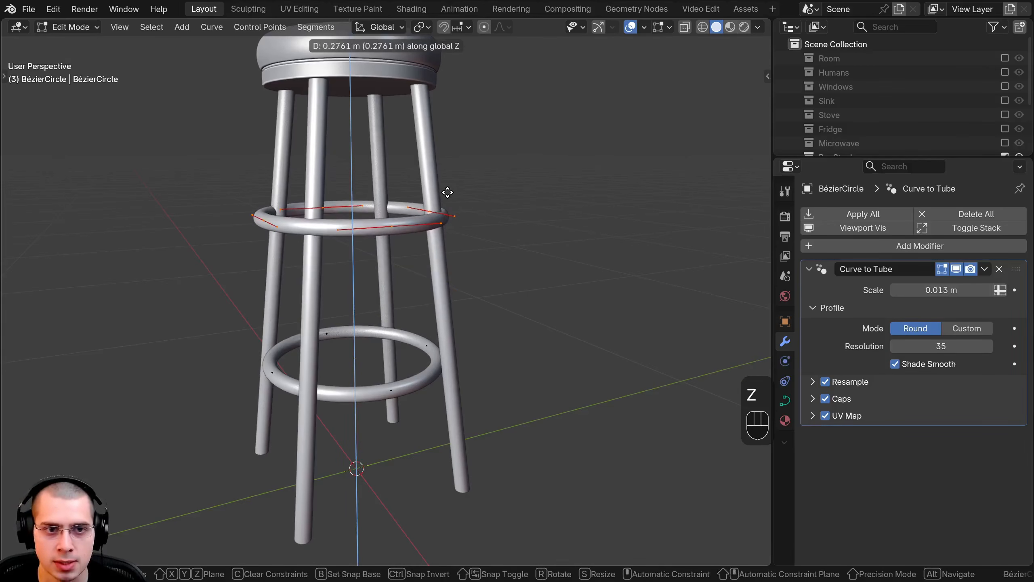
{"action": "left_click", "coordinate": [448, 193]}
Step: Scale the upper ring's points down to fit the narrower spacing between the legs
{"action": "middle_click_drag", "start_coordinate": [378, 270], "coordinate": [381, 246]}
{"action": "key", "text": "s"}
{"action": "left_click", "coordinate": [498, 258]}
{"action": "middle_click_drag", "start_coordinate": [498, 260], "coordinate": [531, 353]}
Step: Try adjusting the upper ring's tube thickness with Shrink/Fatten
{"action": "scroll", "coordinate": [531, 354], "scroll_direction": "up", "scroll_amount": 3}
{"action": "key", "text": "alt+s"}
{"action": "middle_click_drag", "start_coordinate": [663, 286], "coordinate": [651, 256], "text": "shift"}
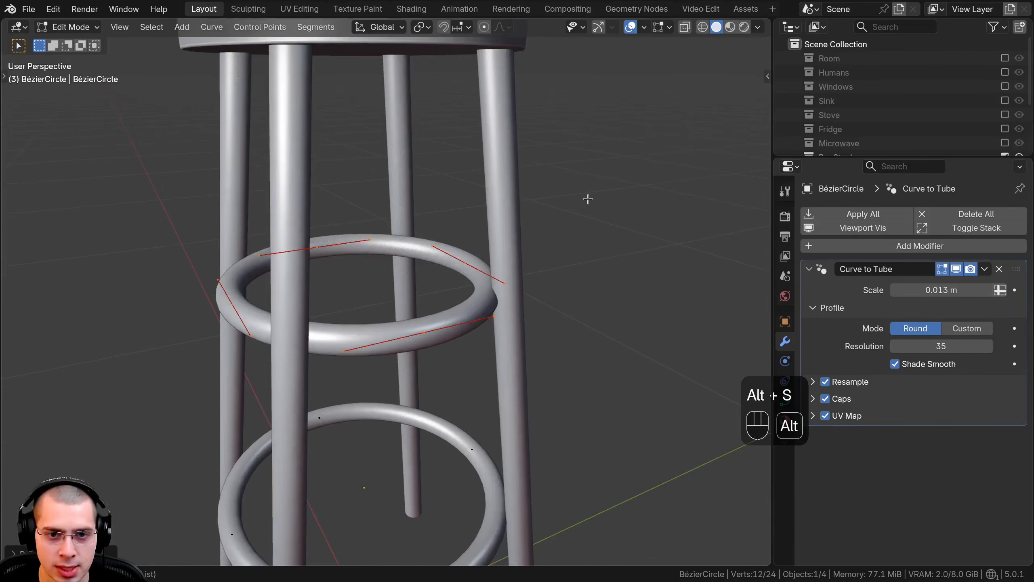
{"action": "key", "text": "alt+s"}
{"action": "right_click", "coordinate": [450, 416]}
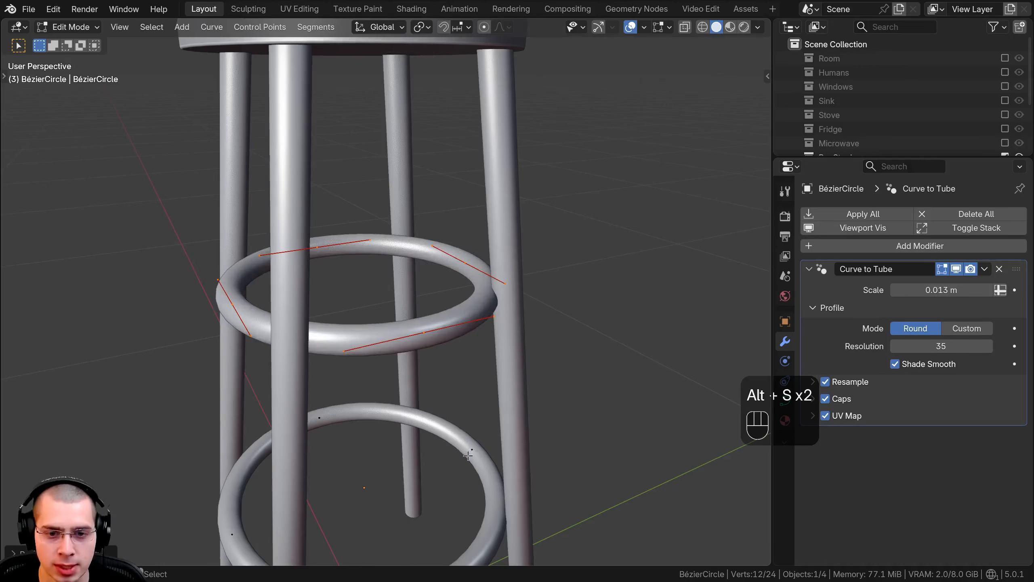
{"action": "middle_click_drag", "start_coordinate": [468, 456], "coordinate": [464, 416], "text": "shift"}
{"action": "middle_click_drag", "start_coordinate": [615, 184], "coordinate": [609, 242], "text": "shift"}
{"action": "scroll", "coordinate": [609, 242], "scroll_direction": "up", "scroll_amount": 1}
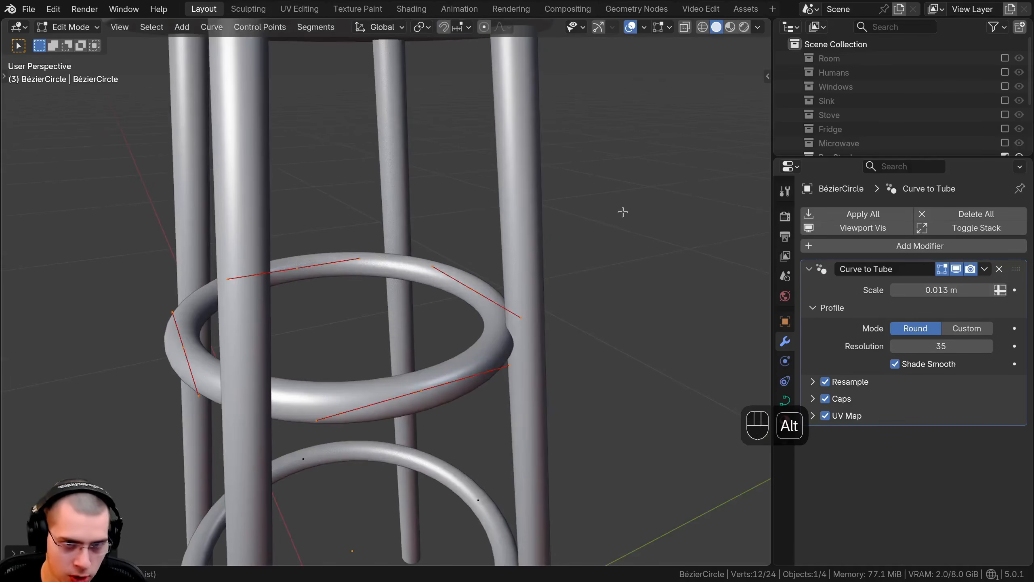
{"action": "key", "text": "alt+s"}
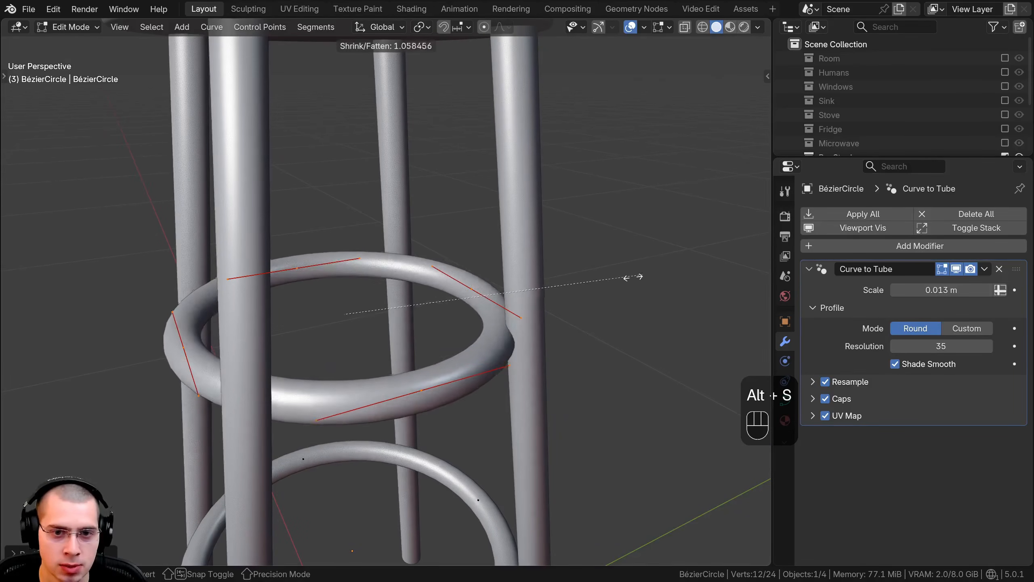
{"action": "right_click", "coordinate": [630, 278]}
Step: Thin the upper ring's tube with Shrink/Fatten, finishing with a factor of about 0.96
{"action": "key", "text": "alt+s"}
{"action": "left_click", "coordinate": [541, 292]}
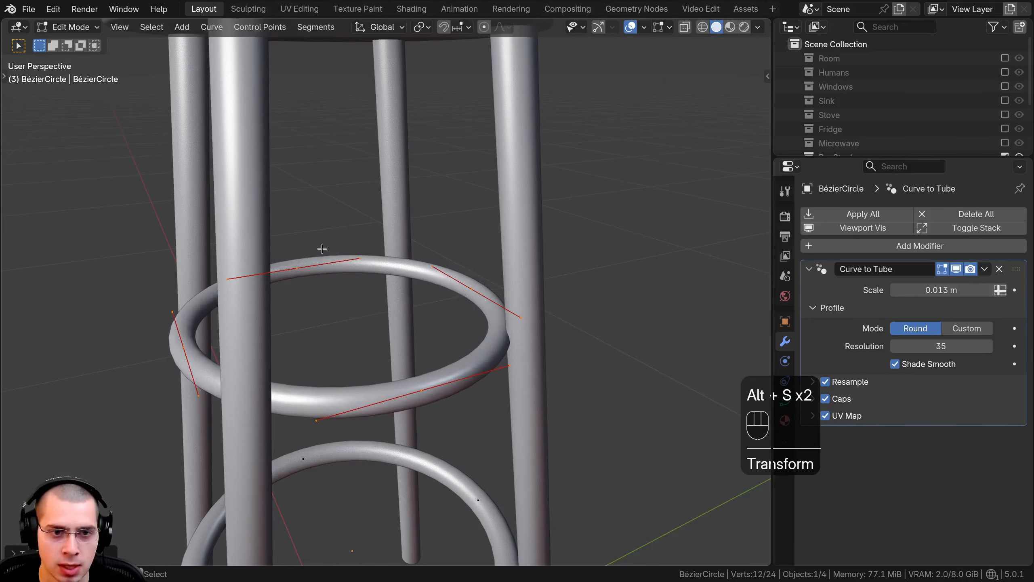
{"action": "key", "text": "s"}
{"action": "right_click", "coordinate": [608, 324]}
{"action": "key", "text": "alt+s"}
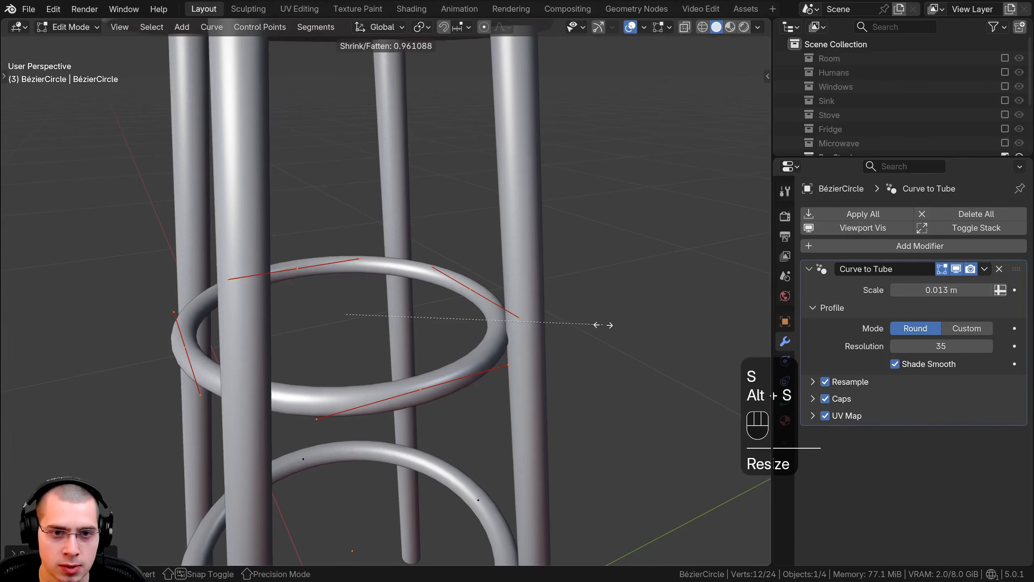
{"action": "left_click", "coordinate": [600, 325]}
Step: Select only the lower ring's points, move them down along Z and scale them up slightly to meet the legs
{"action": "scroll", "coordinate": [587, 322], "scroll_direction": "down", "scroll_amount": 3}
{"action": "middle_click_drag", "start_coordinate": [580, 326], "coordinate": [505, 291]}
{"action": "middle_click_drag", "start_coordinate": [484, 404], "coordinate": [507, 318], "text": "shift"}
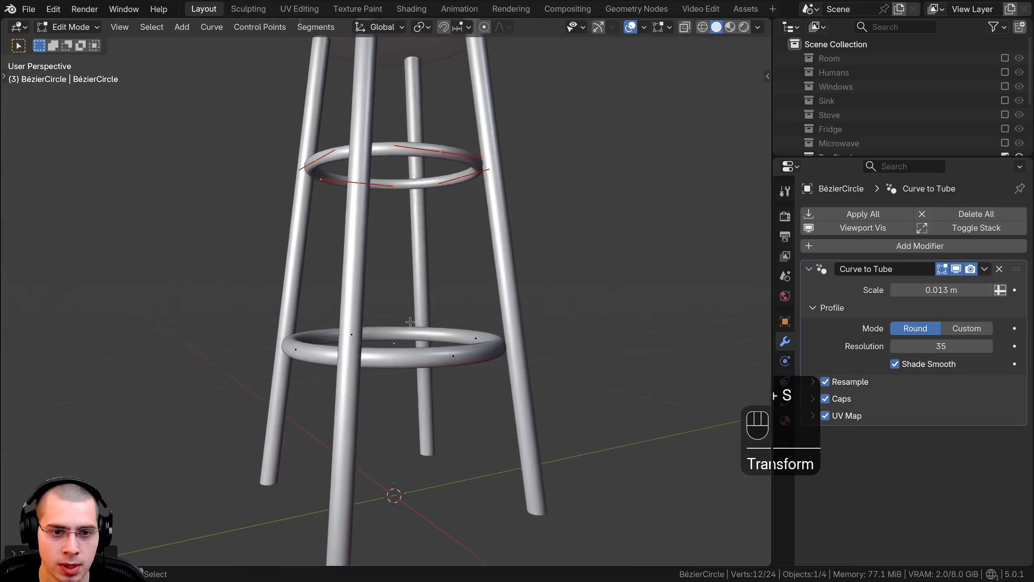
{"action": "scroll", "coordinate": [489, 346], "scroll_direction": "down", "scroll_amount": 1}
{"action": "middle_click_drag", "start_coordinate": [487, 362], "coordinate": [461, 352]}
{"action": "key", "text": "alt+a"}
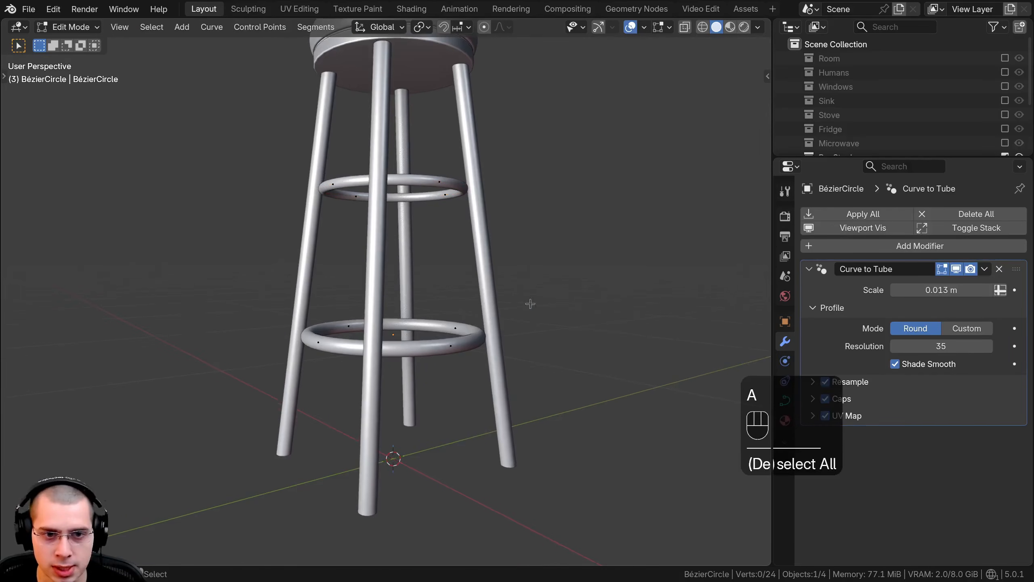
{"action": "left_click_drag", "start_coordinate": [515, 306], "coordinate": [110, 423]}
{"action": "scroll", "coordinate": [628, 310], "scroll_direction": "up", "scroll_amount": 3}
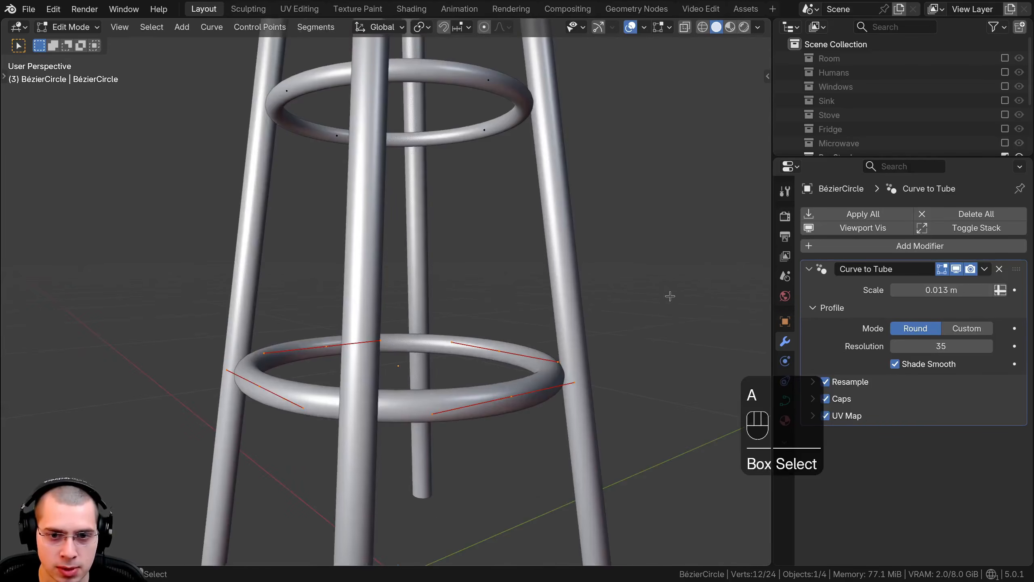
{"action": "key", "text": "g"}
{"action": "key", "text": "z"}
{"action": "key", "text": "s"}
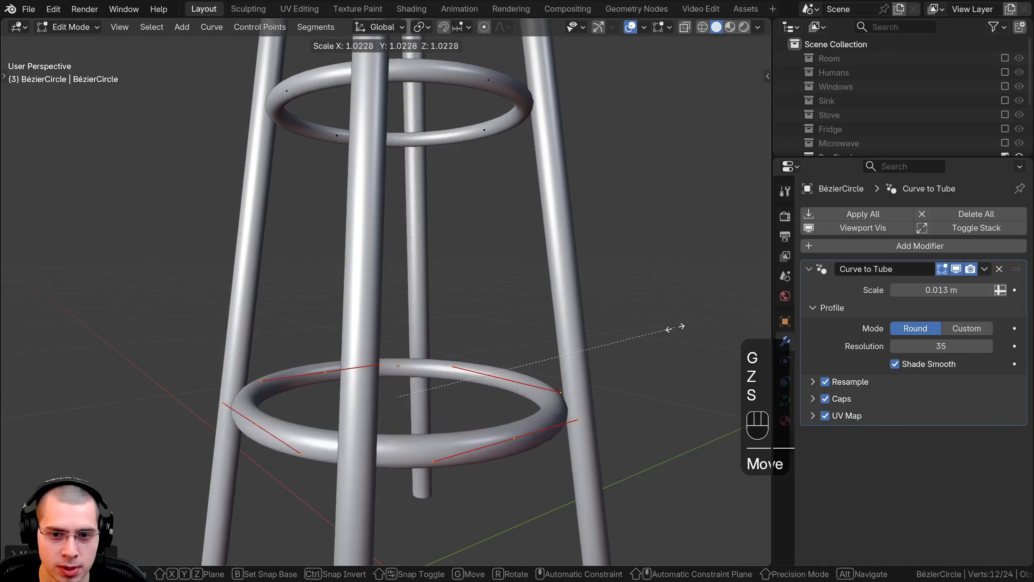
{"action": "left_click", "coordinate": [681, 328]}
Step: Adjust the lower ring's tube thickness with Shrink/Fatten and return to Object Mode
{"action": "key", "text": "Tab"}
{"action": "middle_click_drag", "start_coordinate": [656, 341], "coordinate": [439, 430]}
{"action": "key", "text": "Tab"}
{"action": "key", "text": "alt+s"}
{"action": "left_click", "coordinate": [598, 362]}
{"action": "key", "text": "Tab"}
Step: Examine the whole stool from several angles, checking the proportions of both rings against the legs and seat
{"action": "scroll", "coordinate": [564, 356], "scroll_direction": "down", "scroll_amount": 2}
{"action": "scroll", "coordinate": [413, 320], "scroll_direction": "down", "scroll_amount": 4}
{"action": "key", "text": "a"}
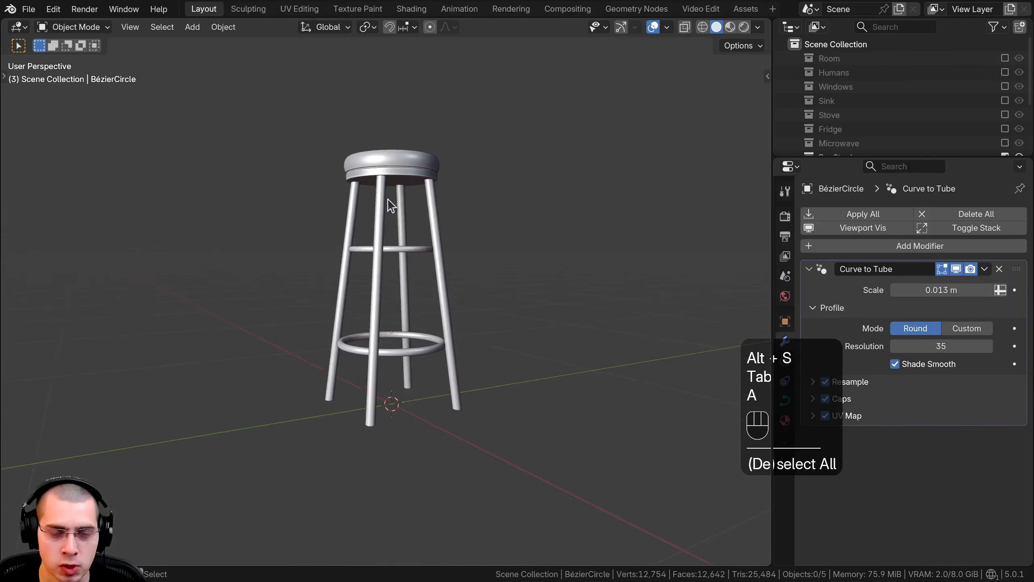
{"action": "middle_click_drag", "start_coordinate": [387, 198], "coordinate": [443, 292]}
{"action": "scroll", "coordinate": [443, 293], "scroll_direction": "up", "scroll_amount": 3}
{"action": "middle_click_drag", "start_coordinate": [397, 228], "coordinate": [387, 175], "text": "shift"}
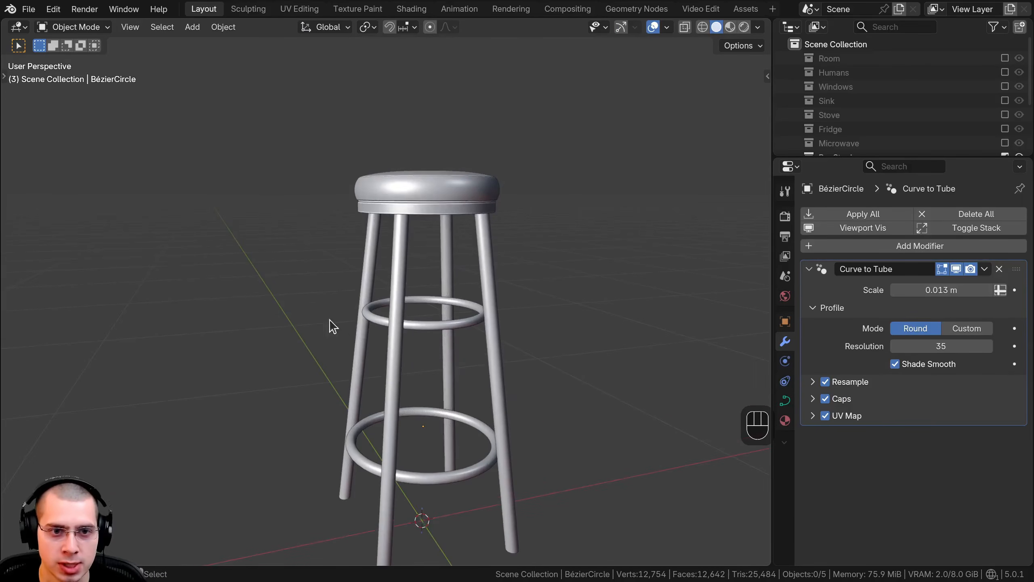
{"action": "left_click", "coordinate": [349, 429]}
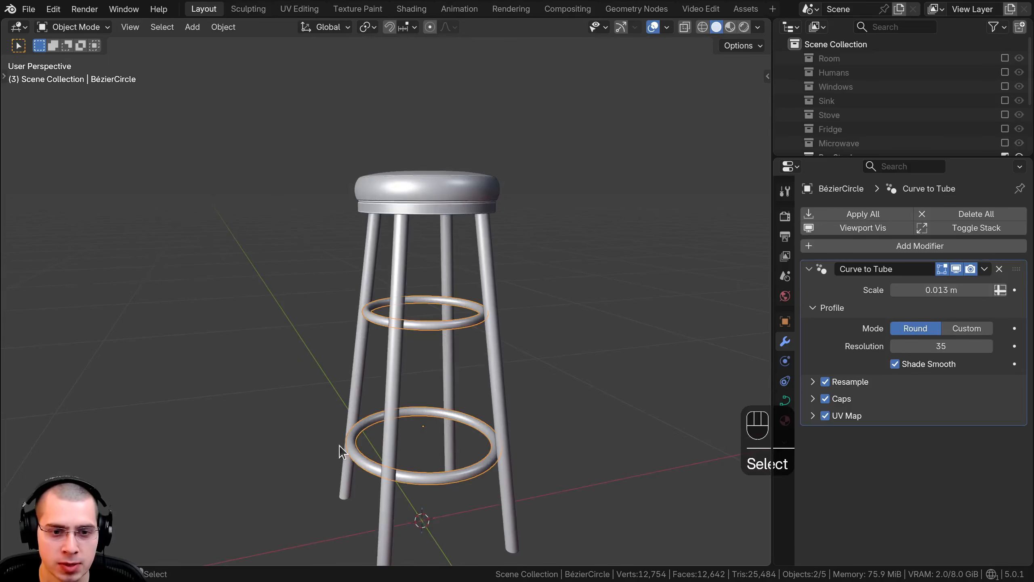
{"action": "middle_click_drag", "start_coordinate": [349, 395], "coordinate": [355, 457], "text": "shift"}
{"action": "left_click", "coordinate": [367, 433]}
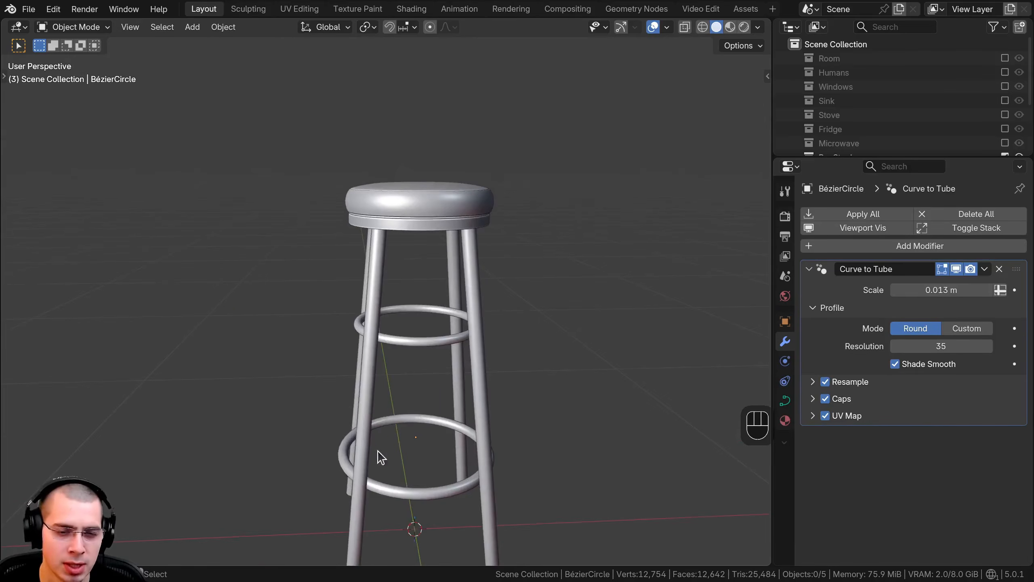
{"action": "middle_click_drag", "start_coordinate": [371, 420], "coordinate": [440, 345], "text": "shift"}
{"action": "scroll", "coordinate": [440, 344], "scroll_direction": "down", "scroll_amount": 4}
{"action": "middle_click_drag", "start_coordinate": [440, 345], "coordinate": [497, 358]}
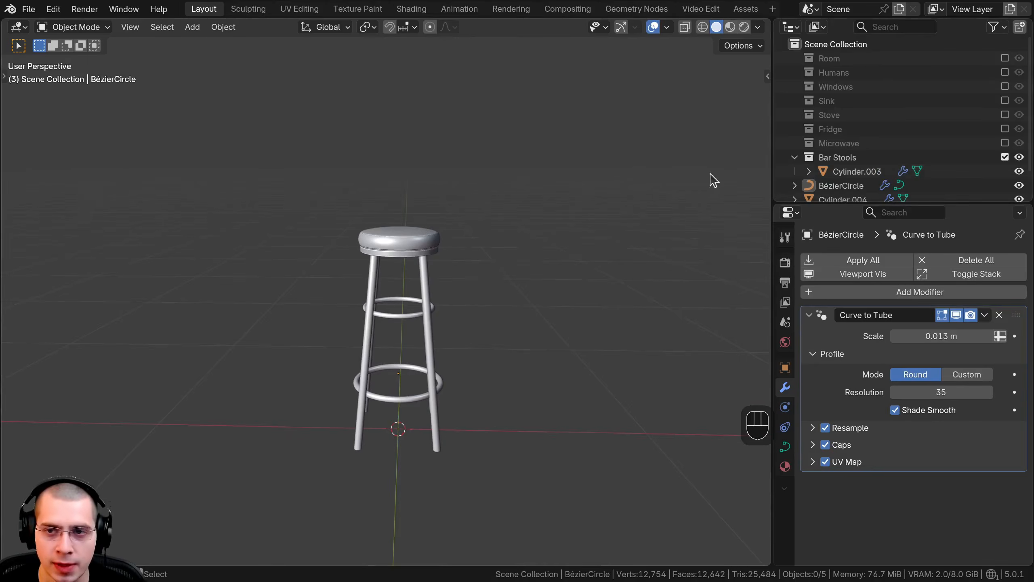
Step: Enable the Humans collection and duplicate its human armature toward the stool as a scale reference
{"action": "middle_click_drag", "start_coordinate": [713, 180], "coordinate": [769, 154]}
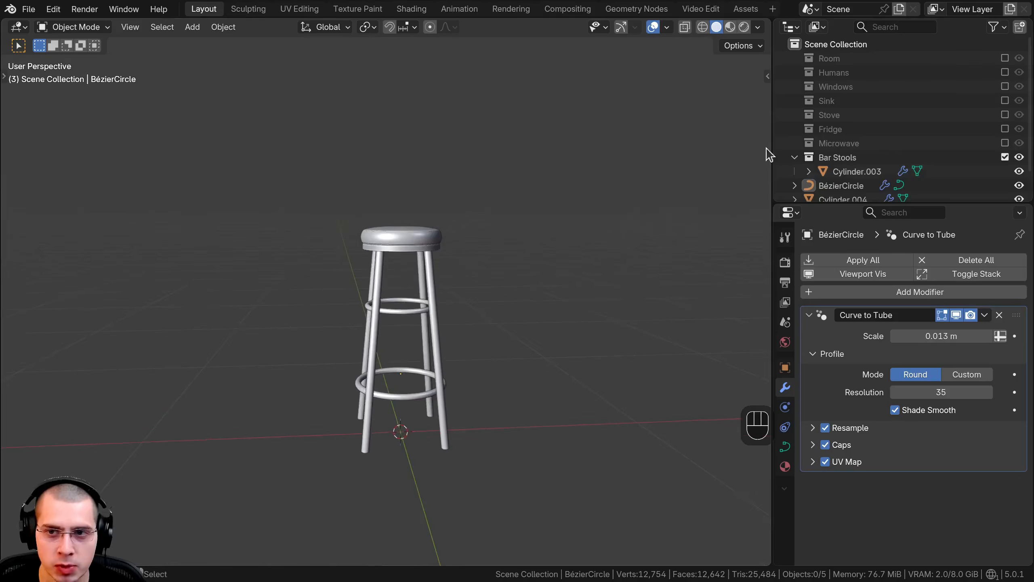
{"action": "left_click", "coordinate": [1004, 73]}
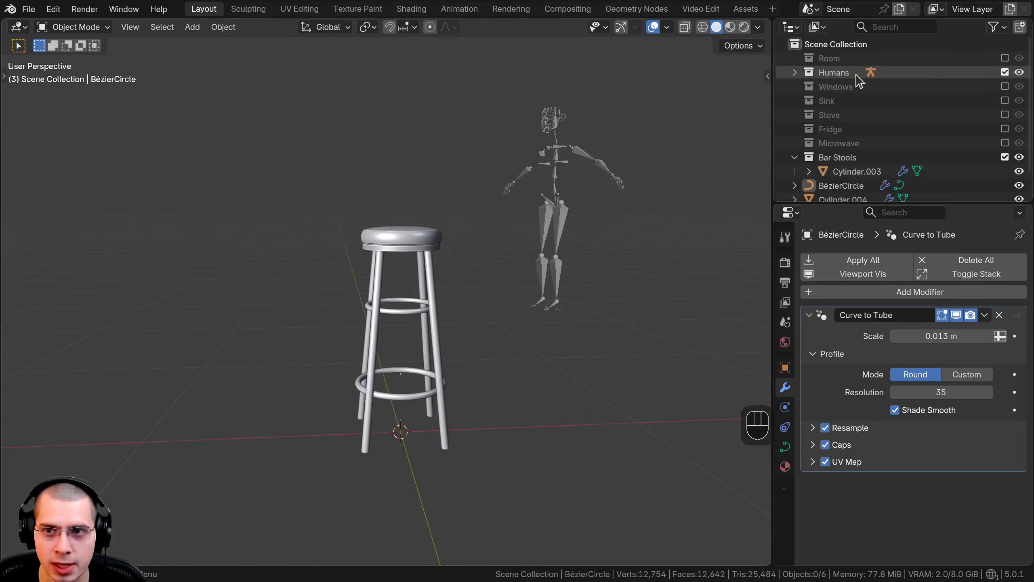
{"action": "left_click", "coordinate": [569, 219]}
{"action": "scroll", "coordinate": [676, 203], "scroll_direction": "down", "scroll_amount": 2}
{"action": "middle_click_drag", "start_coordinate": [569, 219], "coordinate": [743, 200]}
{"action": "key", "text": "shift+d"}
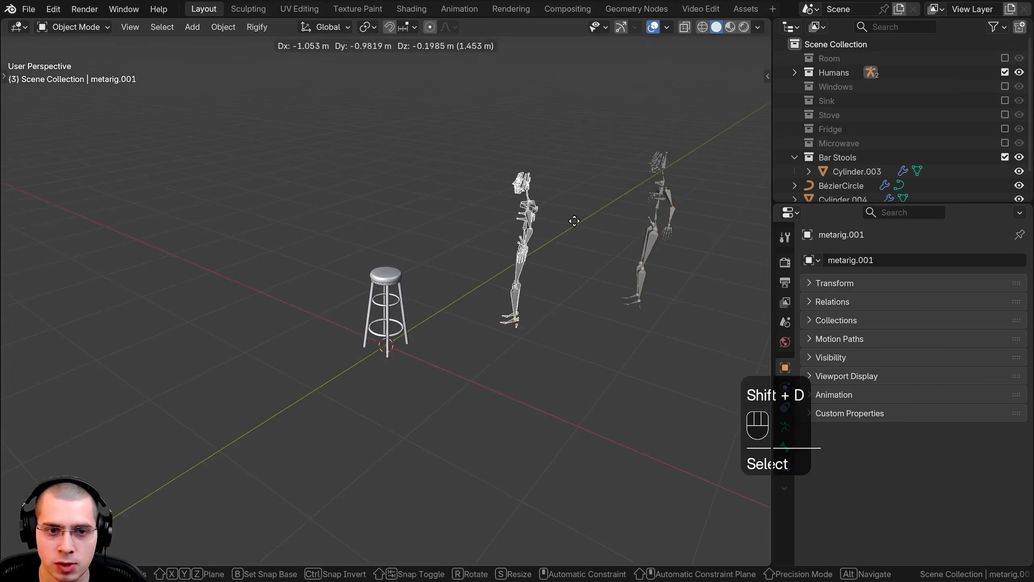
{"action": "left_click", "coordinate": [479, 230]}
Step: Move the duplicated armature onto the stool and rotate it about Z
{"action": "middle_click_drag", "start_coordinate": [456, 231], "coordinate": [496, 347]}
{"action": "key", "text": "g"}
{"action": "key", "text": "g"}
{"action": "left_click", "coordinate": [580, 229]}
{"action": "scroll", "coordinate": [464, 253], "scroll_direction": "up", "scroll_amount": 5}
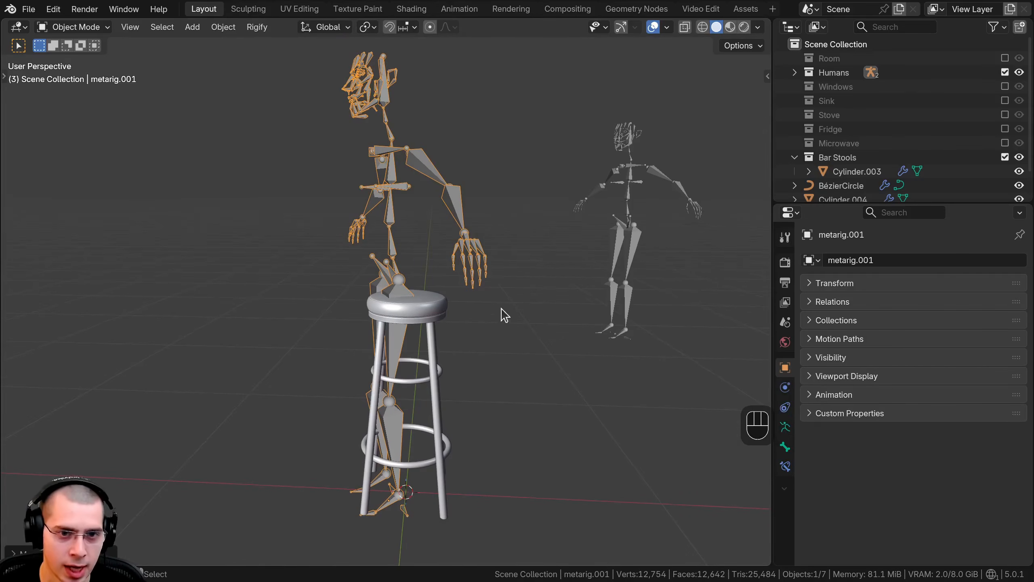
{"action": "key", "text": "r"}
{"action": "key", "text": "z"}
{"action": "left_click", "coordinate": [528, 371]}
Step: In Pose Mode, rotate the duplicated armature's left thigh forward and its shin back to form a bent sitting leg
{"action": "key", "text": "ctrl+Tab"}
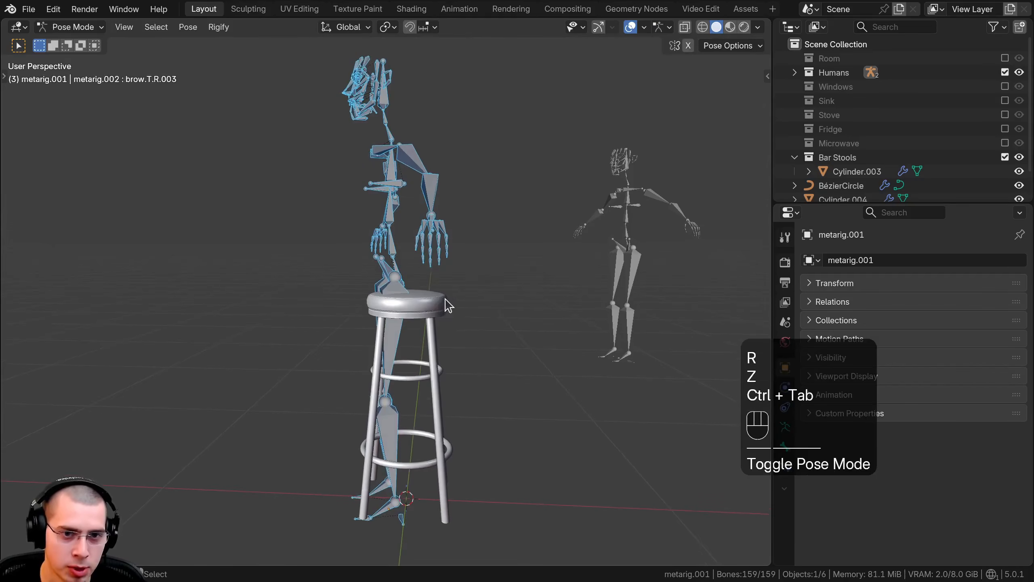
{"action": "left_click", "coordinate": [394, 318]}
{"action": "key", "text": "r"}
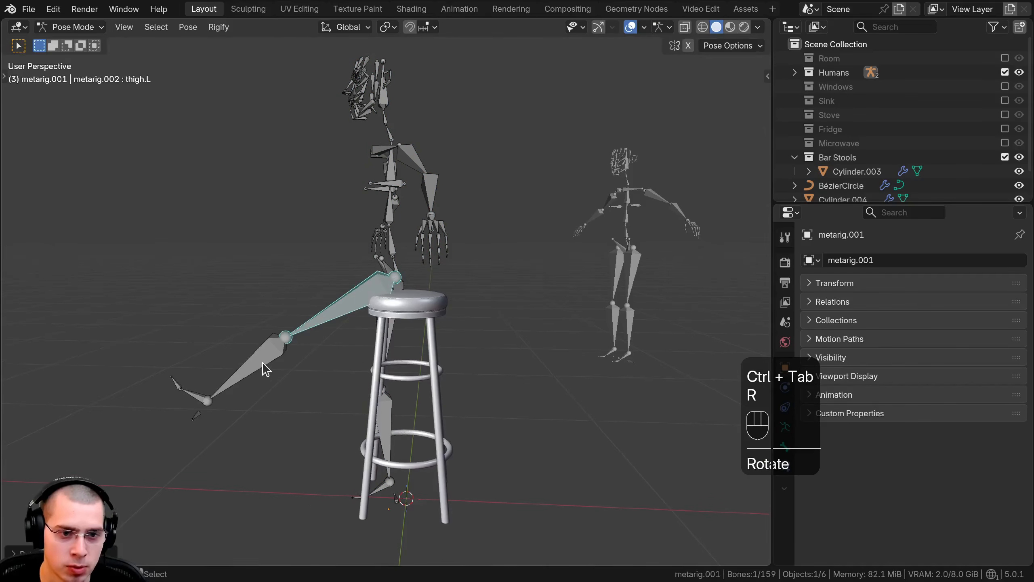
{"action": "key", "text": "r"}
{"action": "left_click", "coordinate": [379, 314]}
{"action": "left_click", "coordinate": [370, 303]}
{"action": "key", "text": "r"}
{"action": "left_click", "coordinate": [444, 309]}
{"action": "key", "text": "g"}
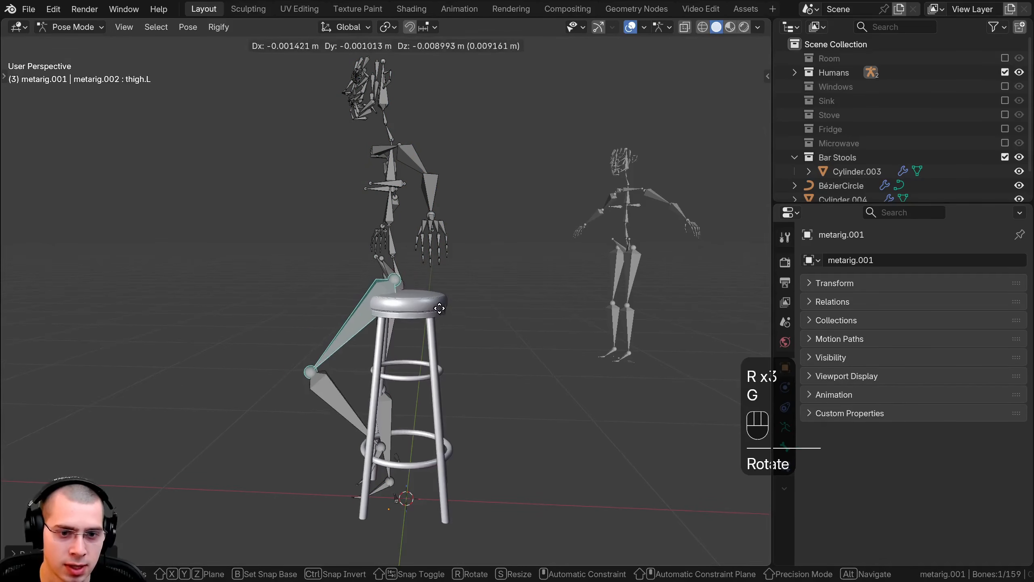
{"action": "right_click", "coordinate": [444, 308]}
{"action": "key", "text": "r"}
{"action": "left_click", "coordinate": [441, 319]}
Step: Rotate the right thigh forward, bend the right shin back, and turn the thigh about Z to match the seated pose
{"action": "key", "text": "g"}
{"action": "left_click", "coordinate": [391, 339]}
{"action": "middle_click_drag", "start_coordinate": [391, 339], "coordinate": [484, 333]}
{"action": "key", "text": "r"}
{"action": "left_click", "coordinate": [470, 247]}
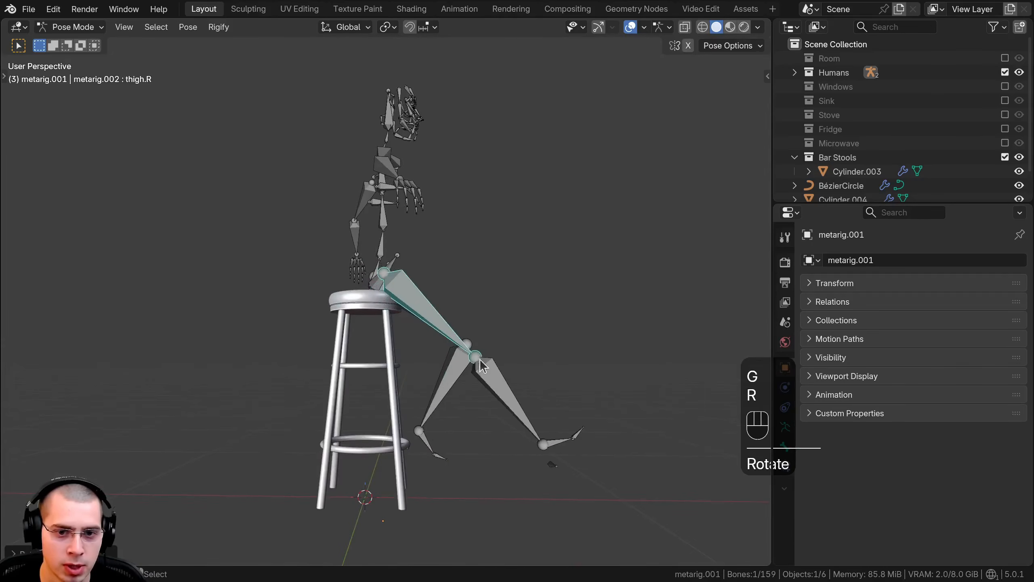
{"action": "left_click", "coordinate": [518, 385]}
{"action": "key", "text": "r"}
{"action": "left_click", "coordinate": [458, 423]}
{"action": "left_click", "coordinate": [422, 325]}
{"action": "middle_click_drag", "start_coordinate": [421, 326], "coordinate": [268, 369]}
{"action": "key", "text": "r"}
{"action": "key", "text": "z"}
{"action": "left_click", "coordinate": [416, 381]}
Step: Move all of the posed figure's bones together so its hips rest on the stool's seat
{"action": "middle_click_drag", "start_coordinate": [421, 365], "coordinate": [529, 322]}
{"action": "key", "text": "a"}
{"action": "key", "text": "a"}
{"action": "key", "text": "g"}
{"action": "left_click", "coordinate": [434, 312]}
{"action": "key", "text": "g"}
{"action": "left_click", "coordinate": [440, 314]}
{"action": "key", "text": "Tab"}
{"action": "key", "text": "ctrl+Tab"}
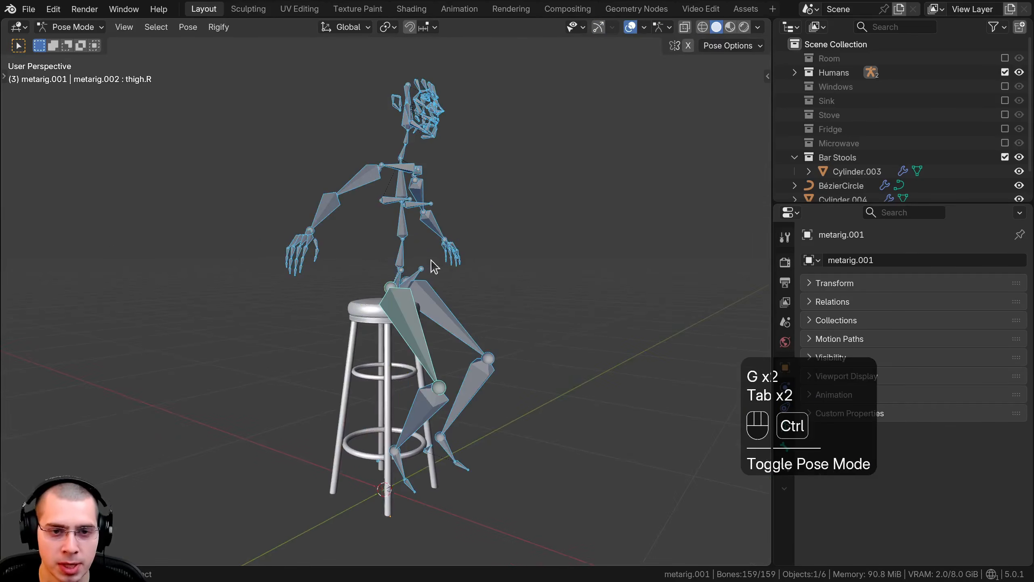
Step: Rotate the seated figure's upper arms down toward its body and return to Object Mode
{"action": "left_click", "coordinate": [374, 178]}
{"action": "middle_click_drag", "start_coordinate": [375, 179], "coordinate": [401, 167]}
{"action": "key", "text": "r"}
{"action": "key", "text": "r"}
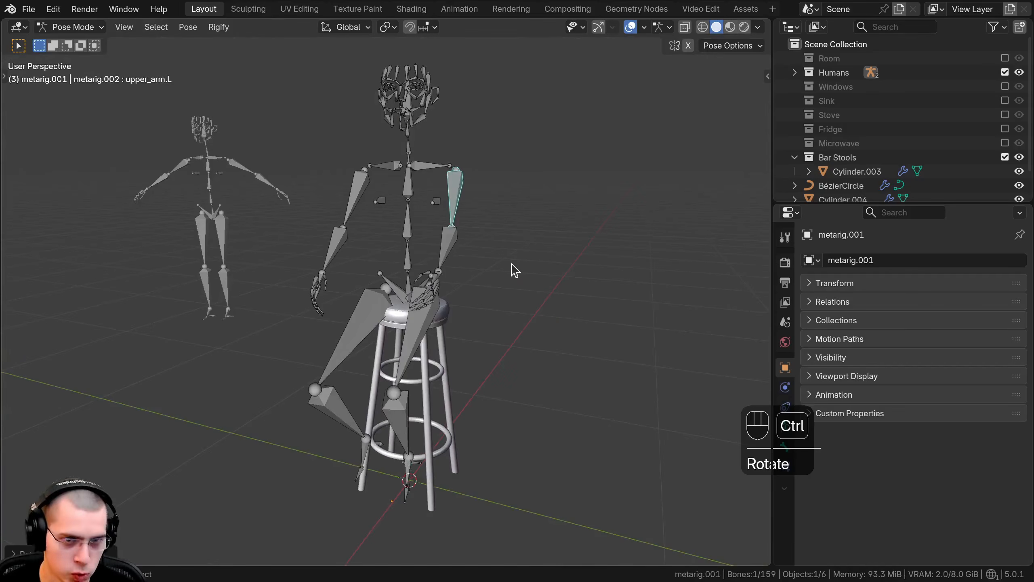
{"action": "key", "text": "ctrl+Tab"}
{"action": "key", "text": "a"}
{"action": "middle_click_drag", "start_coordinate": [511, 271], "coordinate": [398, 337]}
{"action": "left_click", "coordinate": [398, 337]}
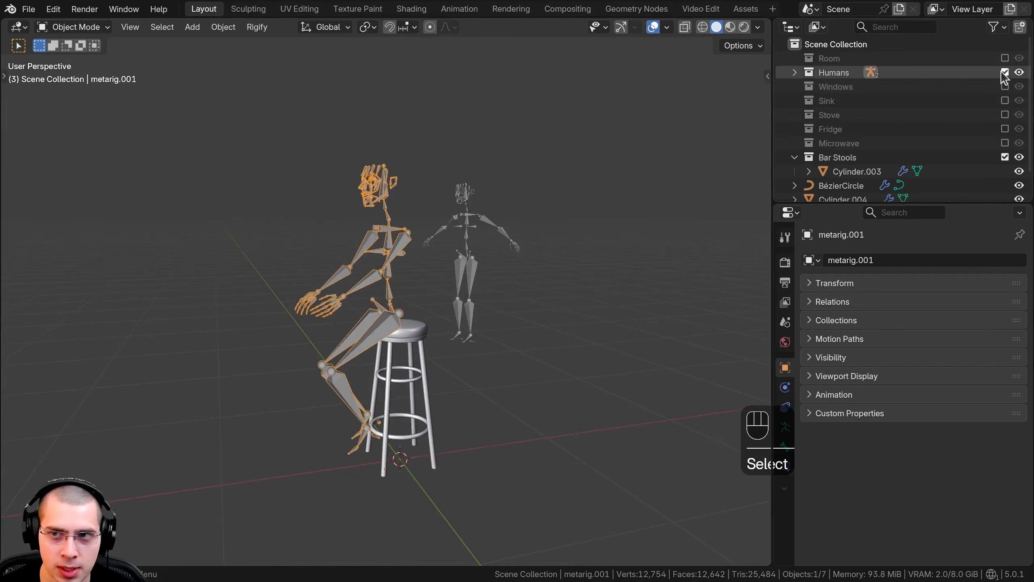
Step: Exclude the Humans collection from the view layer again and clear the selection, leaving only the stool displayed
{"action": "left_click", "coordinate": [1004, 74]}
{"action": "left_click", "coordinate": [1004, 73]}
{"action": "left_click", "coordinate": [1005, 74]}
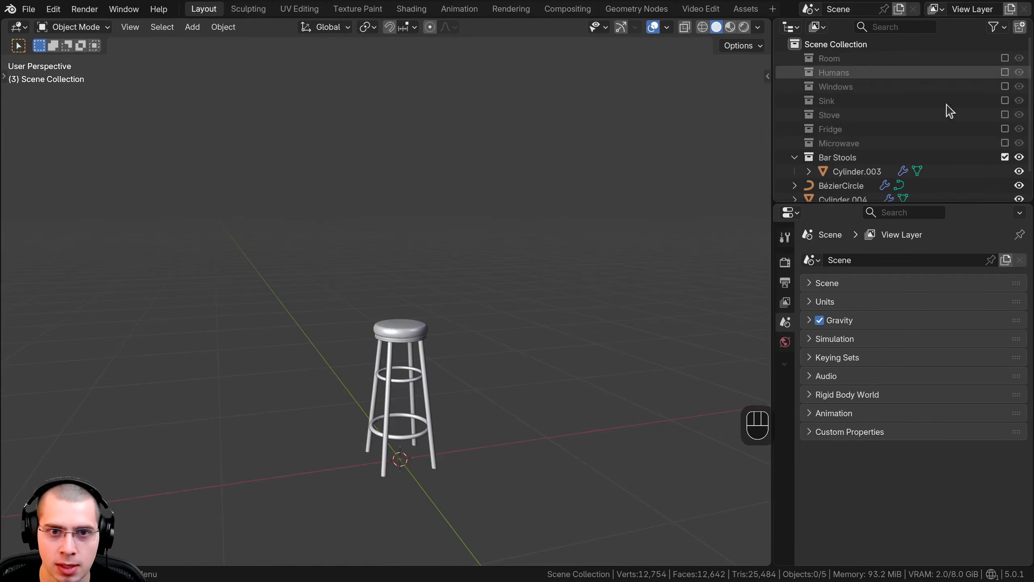
{"action": "scroll", "coordinate": [485, 216], "scroll_direction": "up", "scroll_amount": 3}
{"action": "key", "text": "a"}
{"action": "key", "text": "a"}
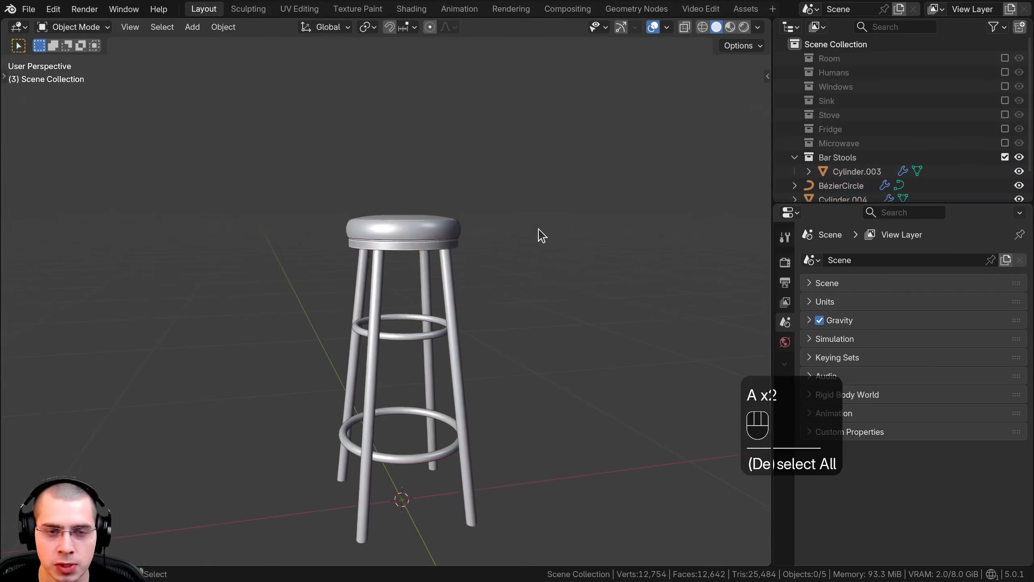
Step: Move BézierCircle, Cylinder.004 and Cylinder.005 into the Bar Stools collection, make that collection active and collapse its contents
{"action": "middle_click_drag", "start_coordinate": [540, 234], "coordinate": [499, 256]}
{"action": "scroll", "coordinate": [494, 263], "scroll_direction": "up", "scroll_amount": 2}
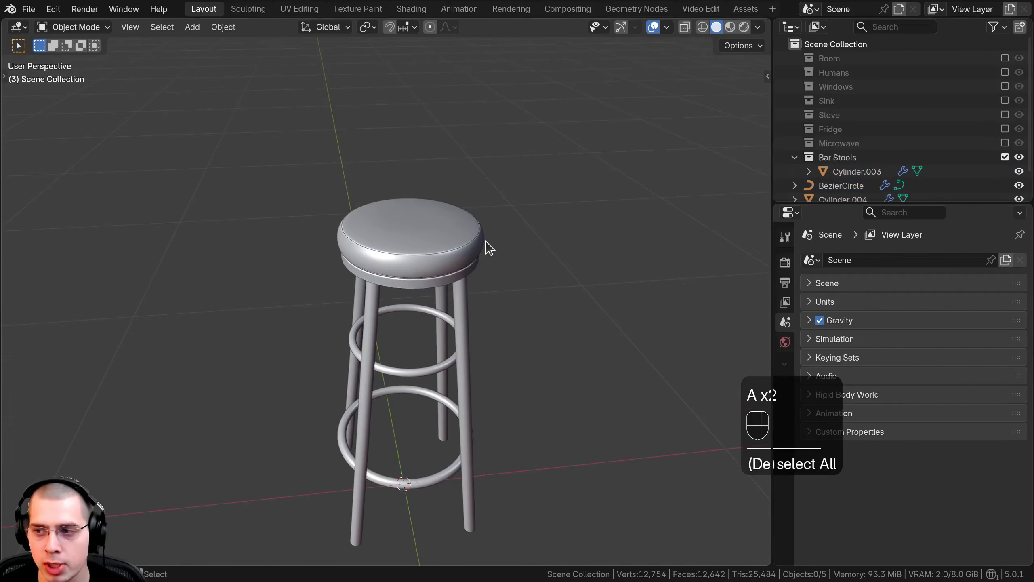
{"action": "middle_click_drag", "start_coordinate": [430, 308], "coordinate": [431, 257]}
{"action": "middle_click_drag", "start_coordinate": [432, 256], "coordinate": [442, 260], "text": "shift"}
{"action": "left_click_drag", "start_coordinate": [829, 203], "coordinate": [828, 266]}
{"action": "left_click", "coordinate": [830, 226]}
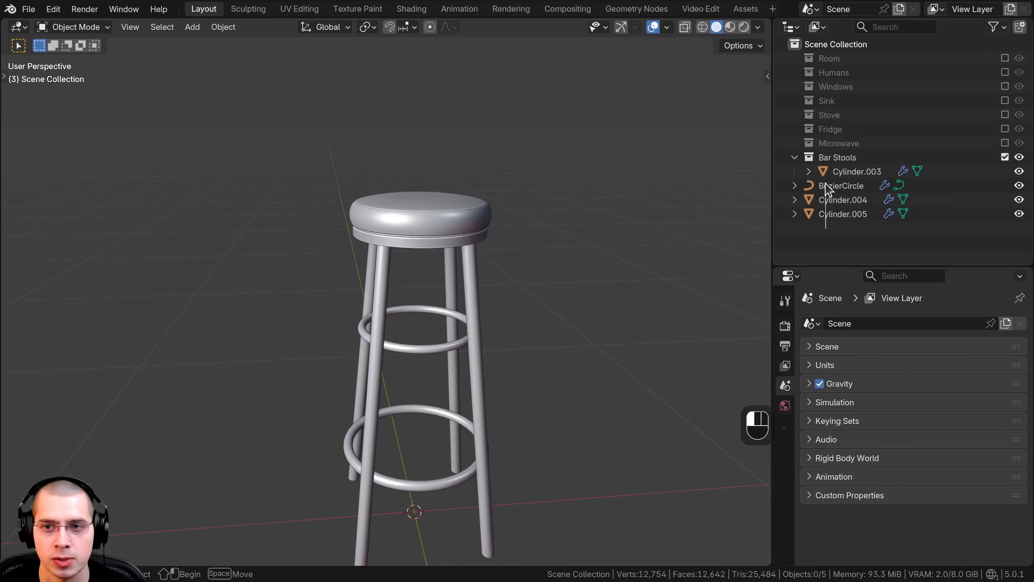
{"action": "left_click_drag", "start_coordinate": [825, 188], "coordinate": [821, 161]}
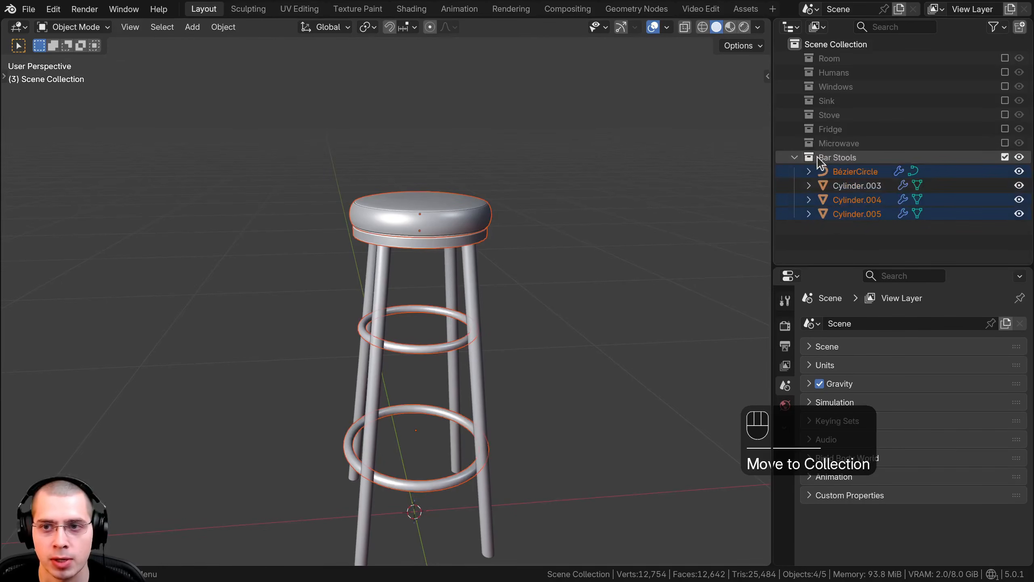
{"action": "left_click", "coordinate": [845, 157]}
{"action": "left_click", "coordinate": [546, 225]}
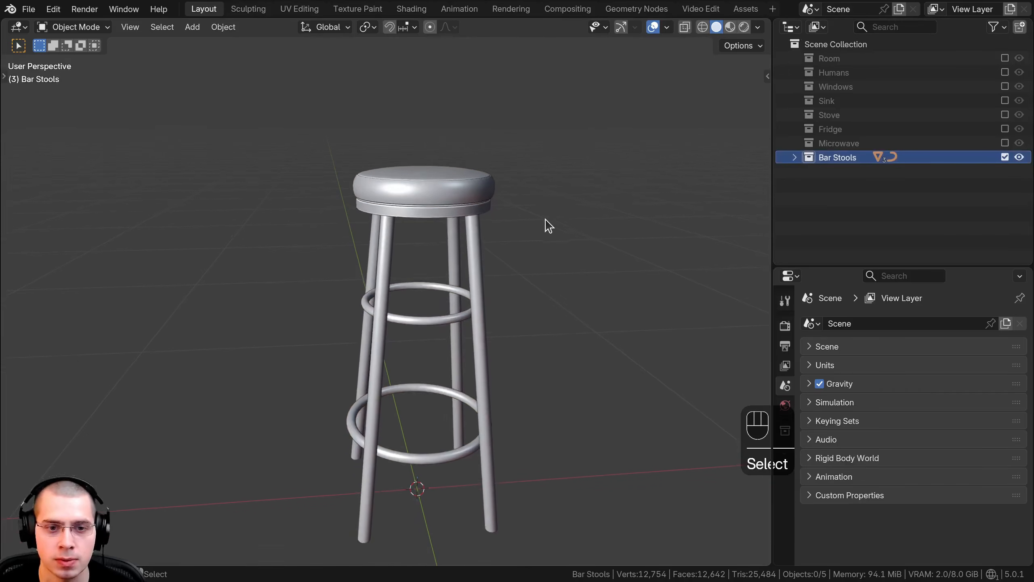
Step: Examine how the stool's tubular rings meet the tilted legs, from close up and with the whole stool in view
{"action": "middle_click_drag", "start_coordinate": [546, 221], "coordinate": [67, 351]}
{"action": "middle_click_drag", "start_coordinate": [290, 358], "coordinate": [420, 337]}
{"action": "scroll", "coordinate": [408, 313], "scroll_direction": "up", "scroll_amount": 6}
{"action": "scroll", "coordinate": [391, 306], "scroll_direction": "up", "scroll_amount": 3}
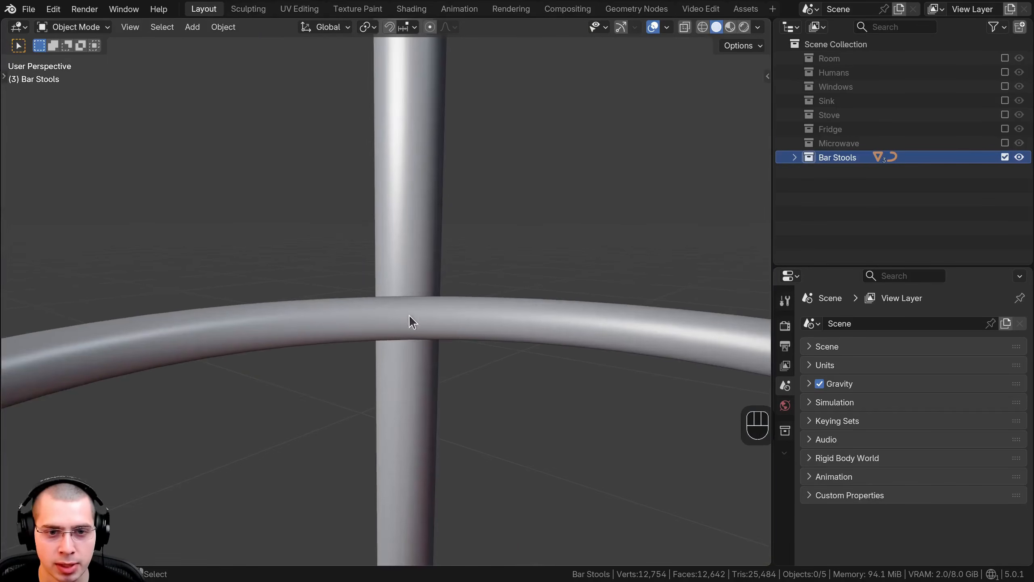
{"action": "scroll", "coordinate": [401, 323], "scroll_direction": "down", "scroll_amount": 1}
{"action": "scroll", "coordinate": [399, 302], "scroll_direction": "down", "scroll_amount": 6}
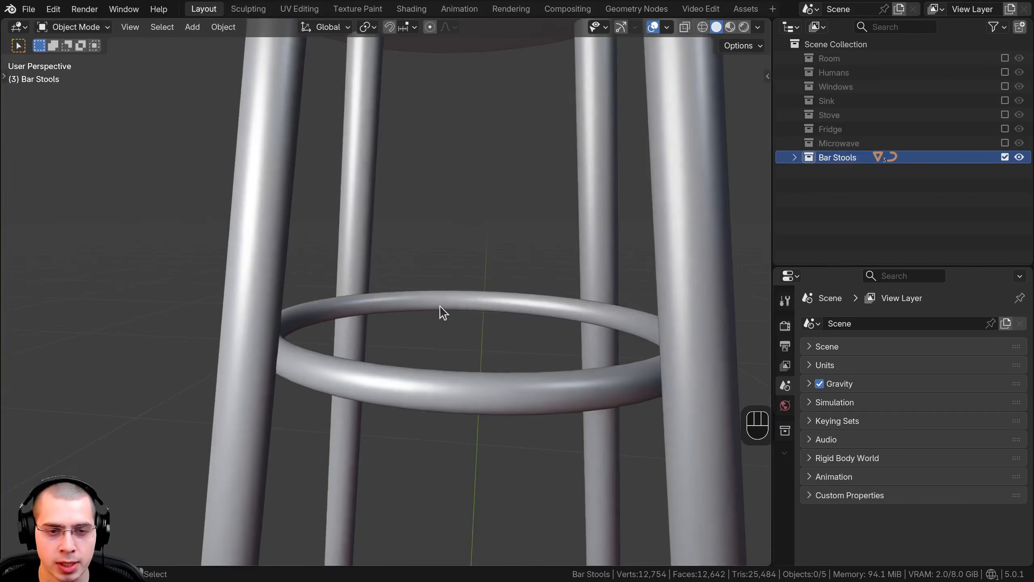
{"action": "scroll", "coordinate": [448, 294], "scroll_direction": "down", "scroll_amount": 4}
{"action": "key", "text": "shift+c"}
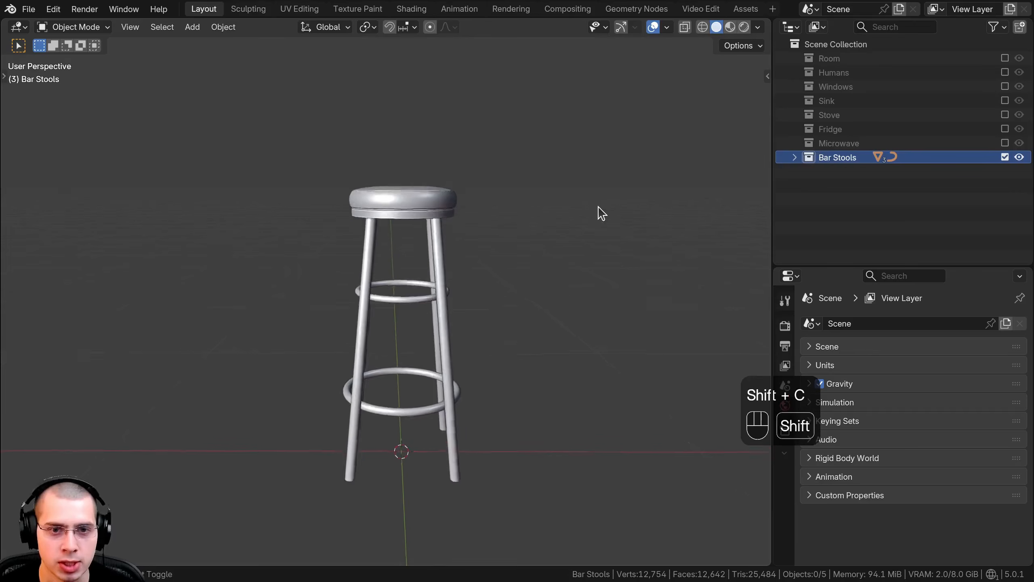
{"action": "left_click_drag", "start_coordinate": [774, 276], "coordinate": [872, 199]}
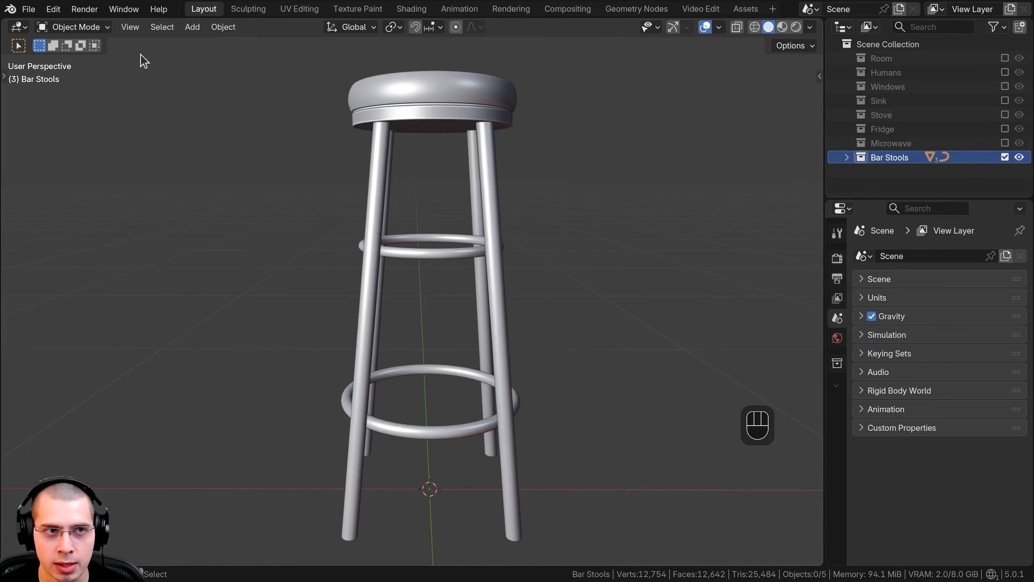
Step: Look up "bolt" among the add-ons in the preferences and check that BoltFactory is enabled
{"action": "left_click", "coordinate": [54, 9]}
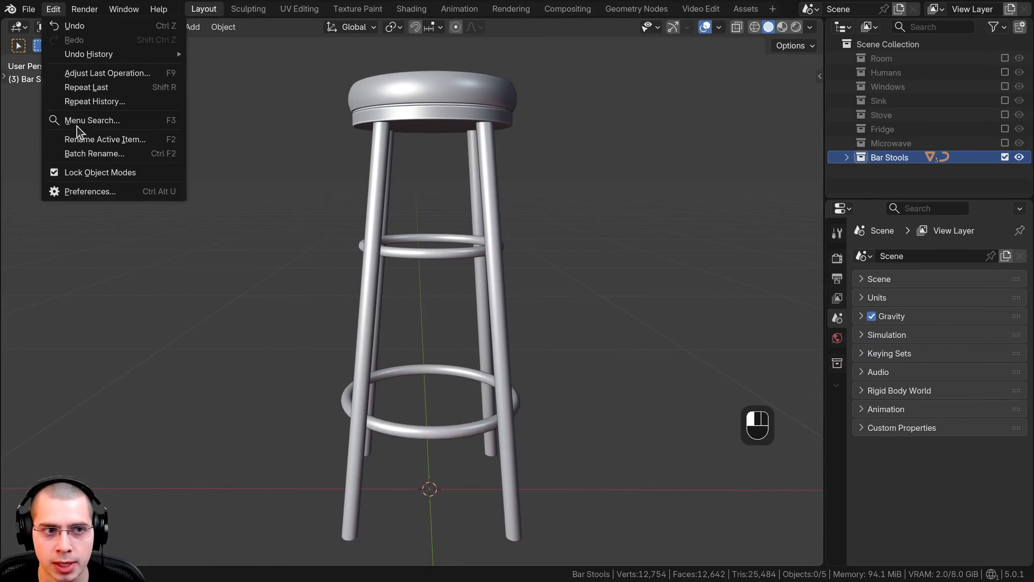
{"action": "left_click", "coordinate": [84, 192]}
{"action": "left_click_drag", "start_coordinate": [358, 162], "coordinate": [375, 85]}
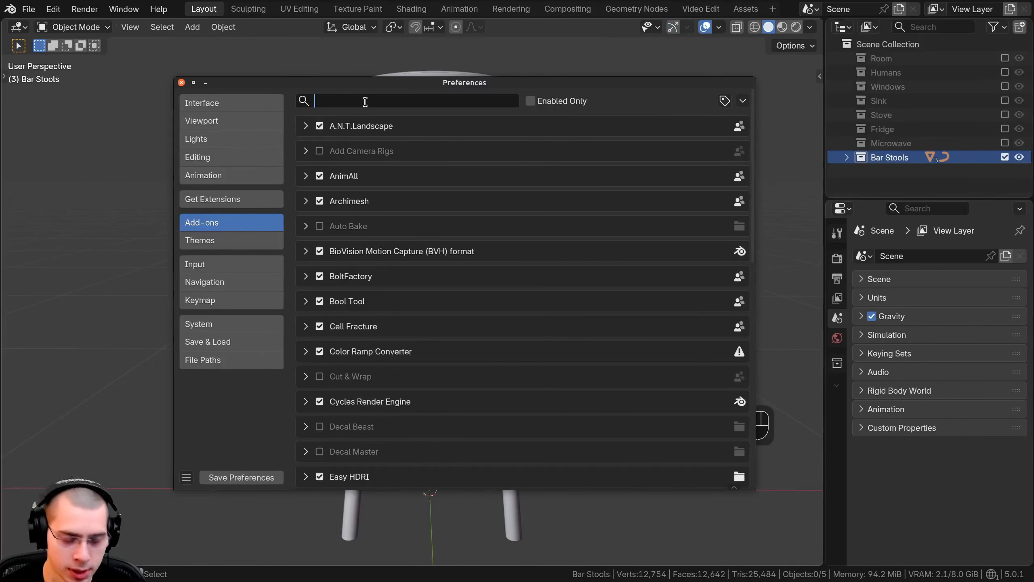
{"action": "type", "text": "bolt"}
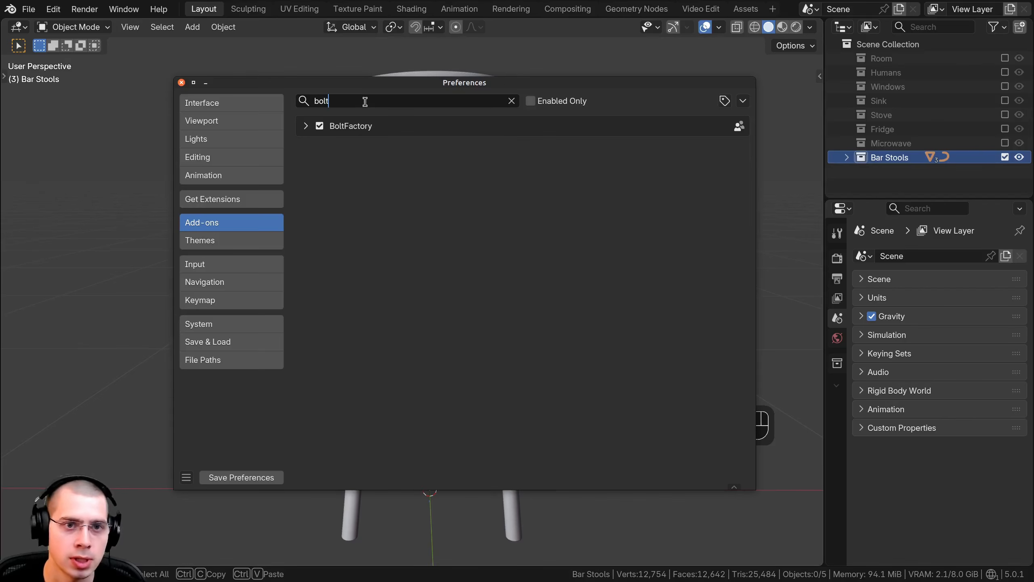
{"action": "left_click", "coordinate": [306, 126]}
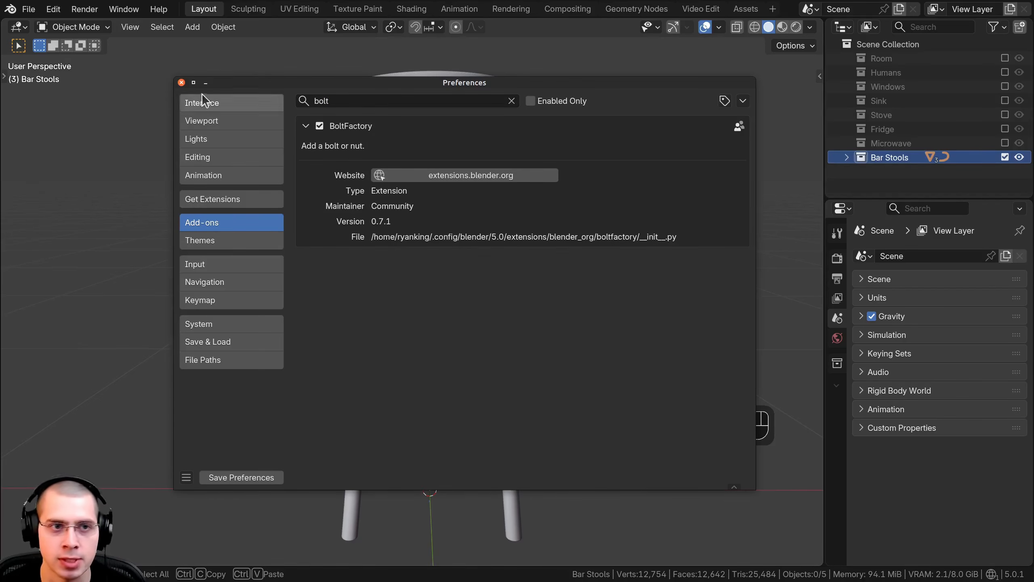
{"action": "left_click", "coordinate": [182, 83]}
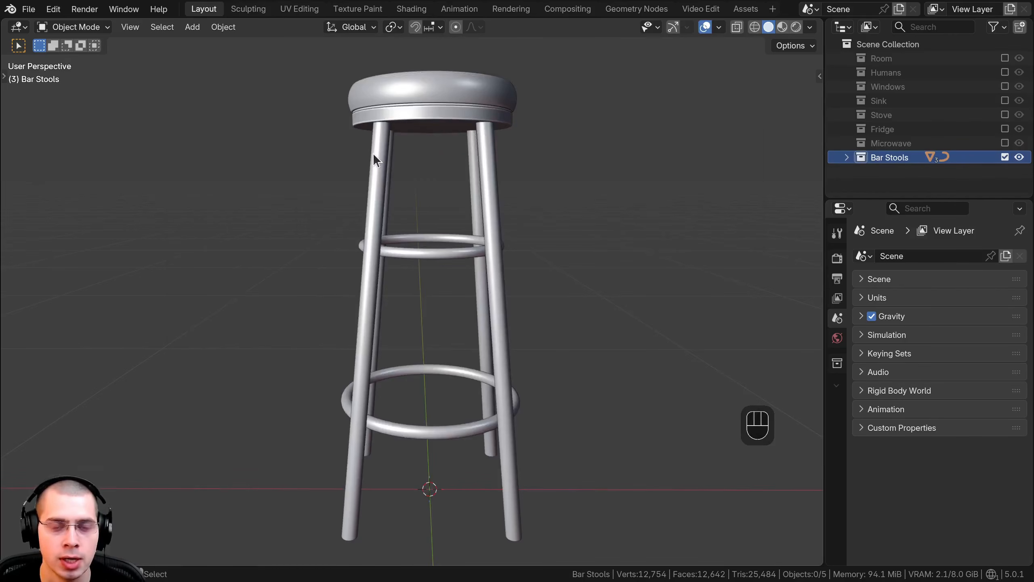
Step: Add a Bolt mesh at the world origin and frame it in the viewport
{"action": "key", "text": "shift+a"}
{"action": "mouse_move", "coordinate": [348, 126]}
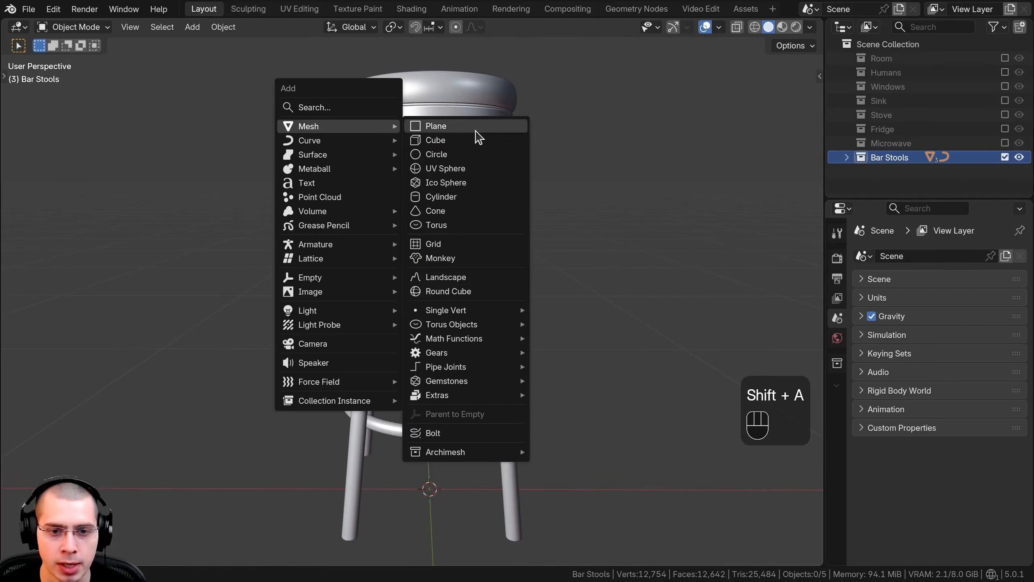
{"action": "left_click", "coordinate": [434, 435]}
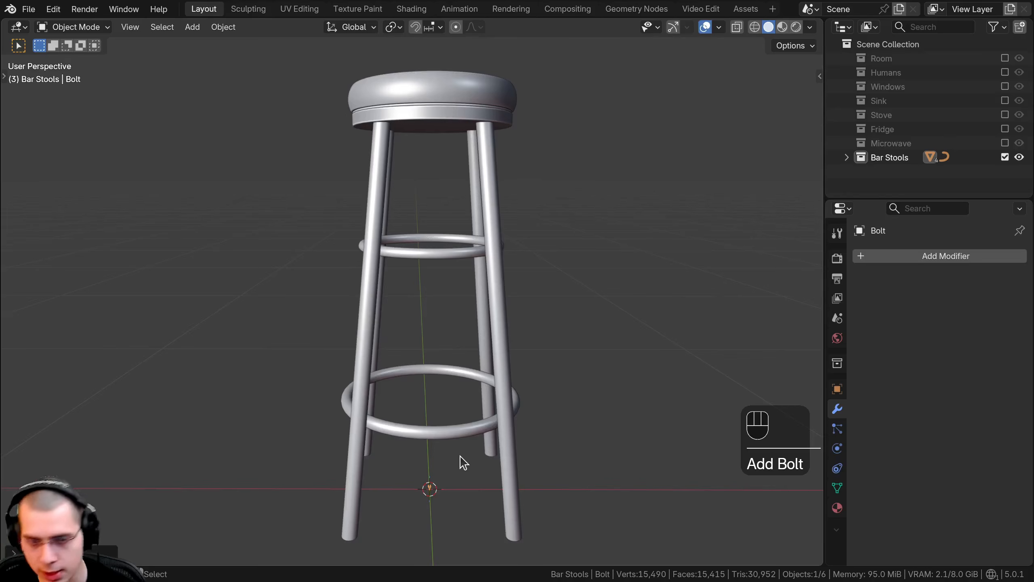
{"action": "key", "text": "KP_Decimal"}
{"action": "middle_click_drag", "start_coordinate": [463, 462], "coordinate": [455, 314]}
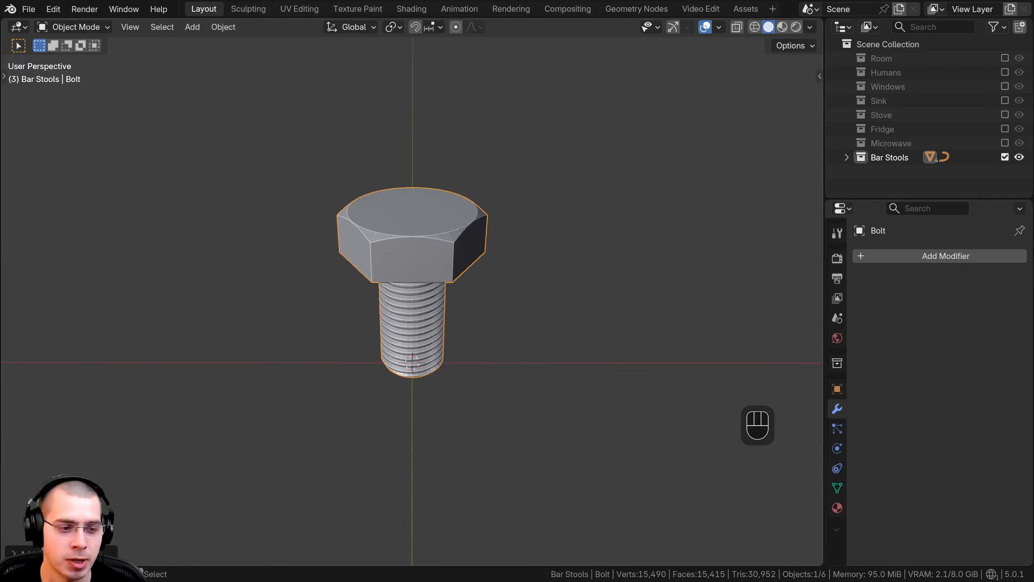
Step: Set the new bolt's bit type to PHILLIPS and its head type to CAP
{"action": "left_click", "coordinate": [20, 552]}
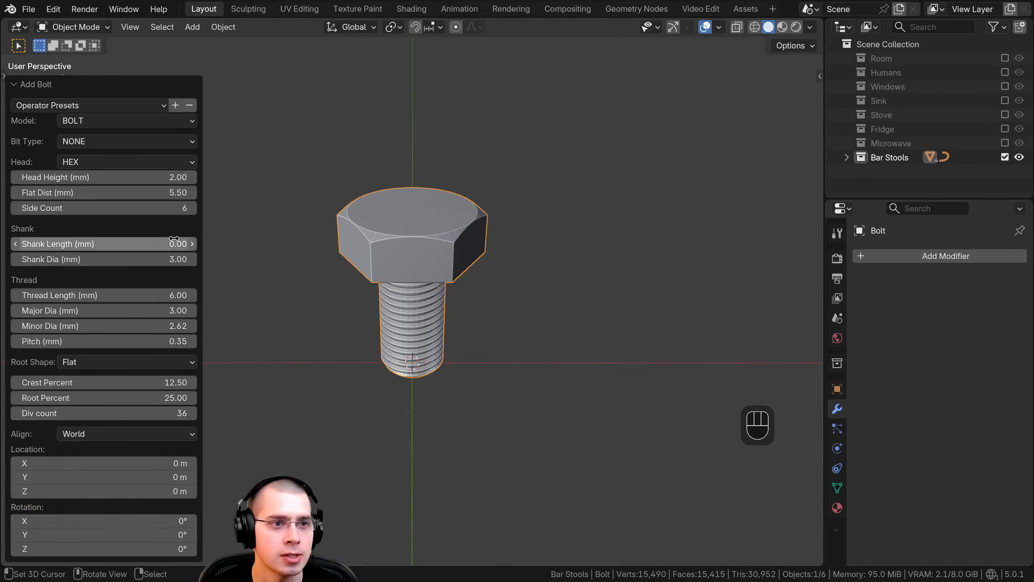
{"action": "left_click", "coordinate": [70, 141]}
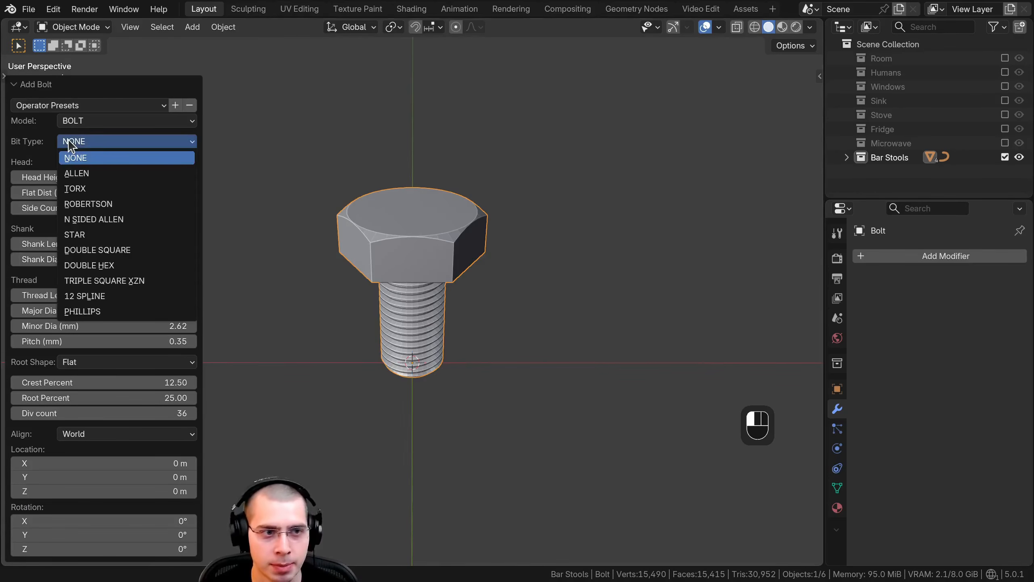
{"action": "left_click", "coordinate": [65, 311]}
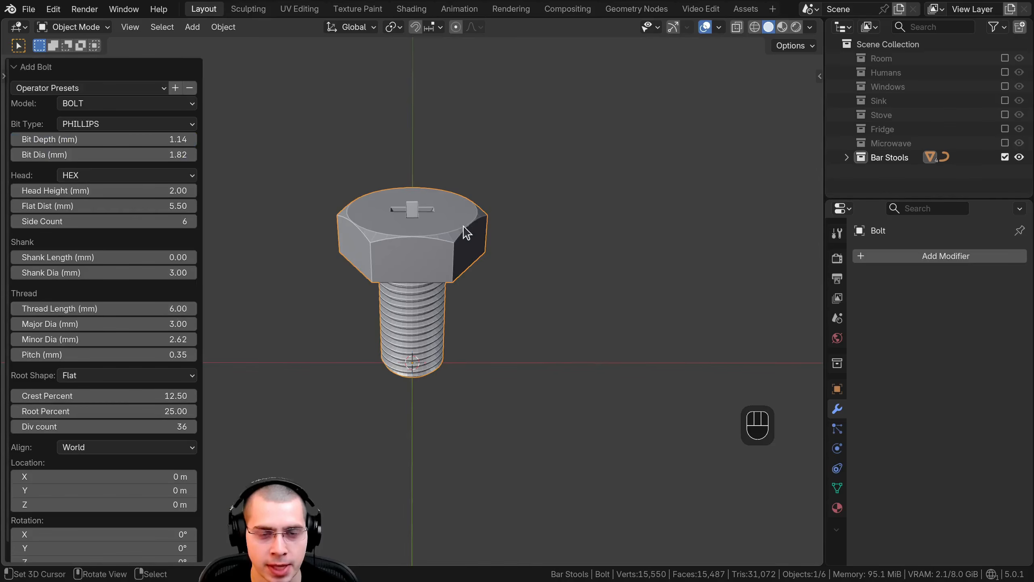
{"action": "middle_click_drag", "start_coordinate": [464, 229], "coordinate": [412, 287]}
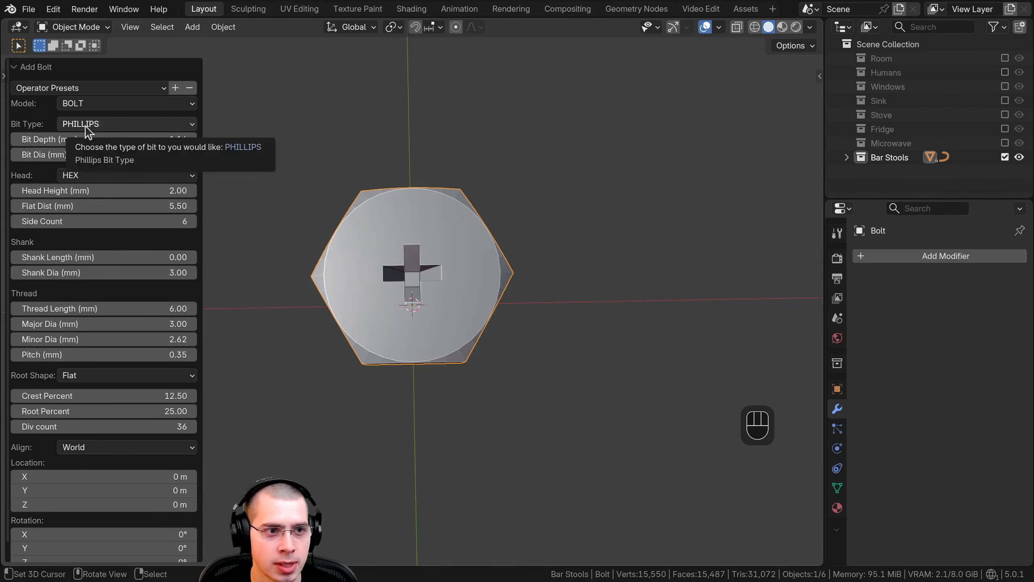
{"action": "left_click", "coordinate": [107, 176]}
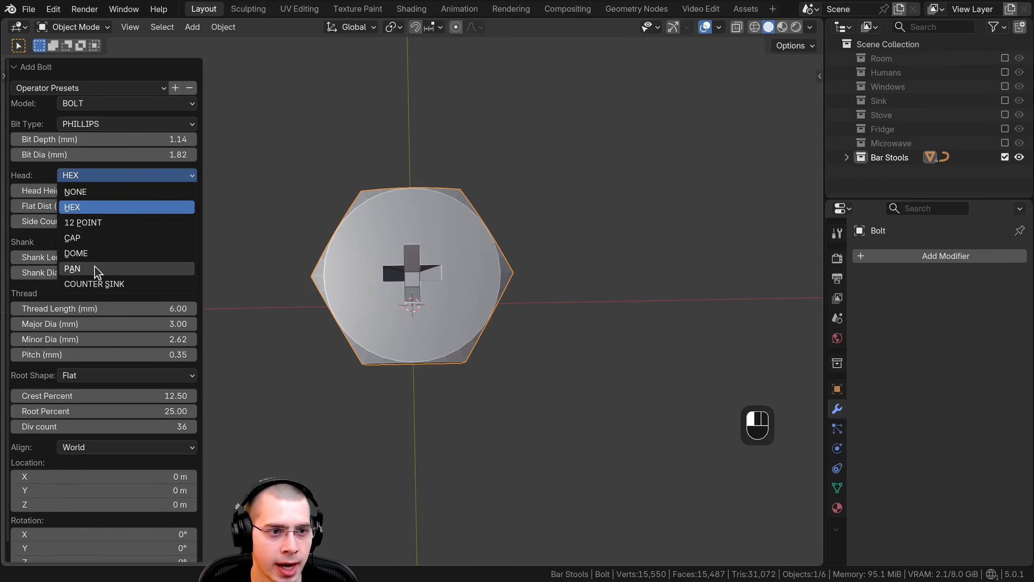
{"action": "left_click", "coordinate": [95, 238]}
{"action": "middle_click_drag", "start_coordinate": [458, 363], "coordinate": [460, 282]}
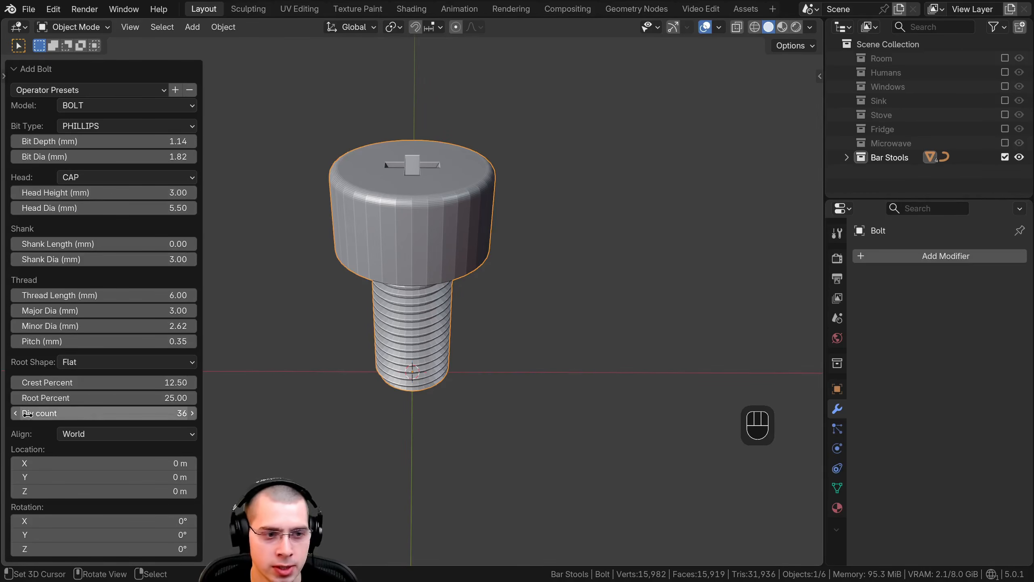
Step: Reduce the bolt's geometry by setting its Div count to 25
{"action": "left_click_drag", "start_coordinate": [97, 414], "coordinate": [100, 415]}
{"action": "left_click", "coordinate": [108, 414]}
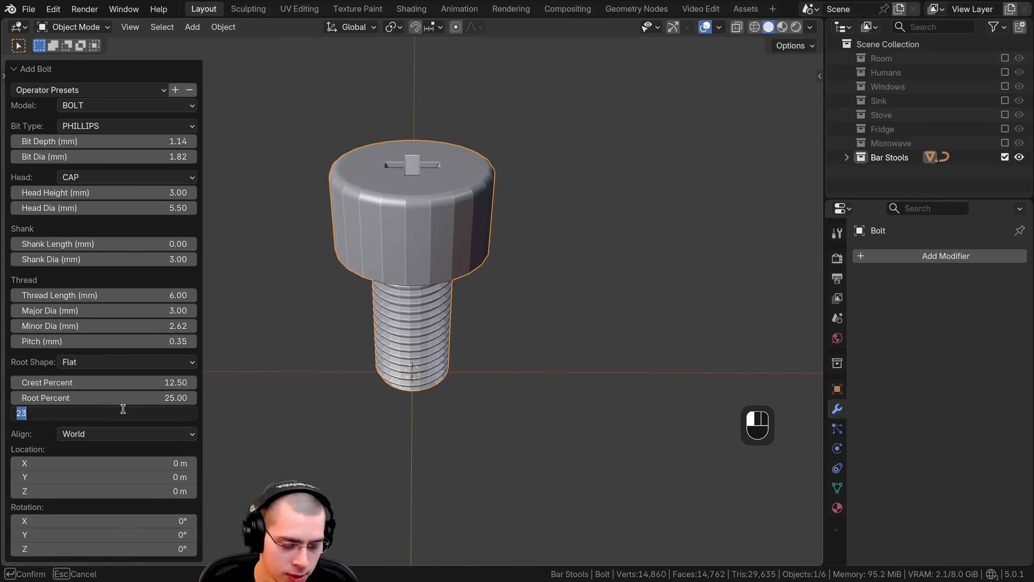
{"action": "type", "text": "25"}
{"action": "key", "text": "Return"}
Step: Examine the bolt's head, cross slot and thread from several angles and collapse its creation settings
{"action": "middle_click_drag", "start_coordinate": [427, 297], "coordinate": [428, 336]}
{"action": "scroll", "coordinate": [428, 337], "scroll_direction": "up", "scroll_amount": 1}
{"action": "scroll", "coordinate": [428, 337], "scroll_direction": "up", "scroll_amount": 1}
{"action": "scroll", "coordinate": [429, 337], "scroll_direction": "down", "scroll_amount": 1}
{"action": "scroll", "coordinate": [432, 286], "scroll_direction": "down", "scroll_amount": 3}
{"action": "middle_click_drag", "start_coordinate": [432, 287], "coordinate": [425, 168]}
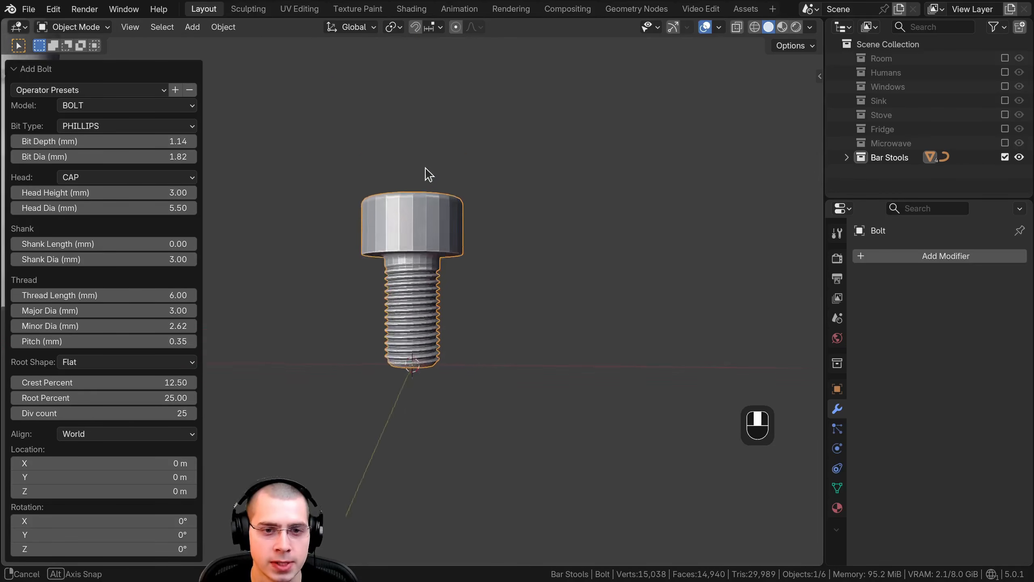
{"action": "scroll", "coordinate": [405, 210], "scroll_direction": "up", "scroll_amount": 2}
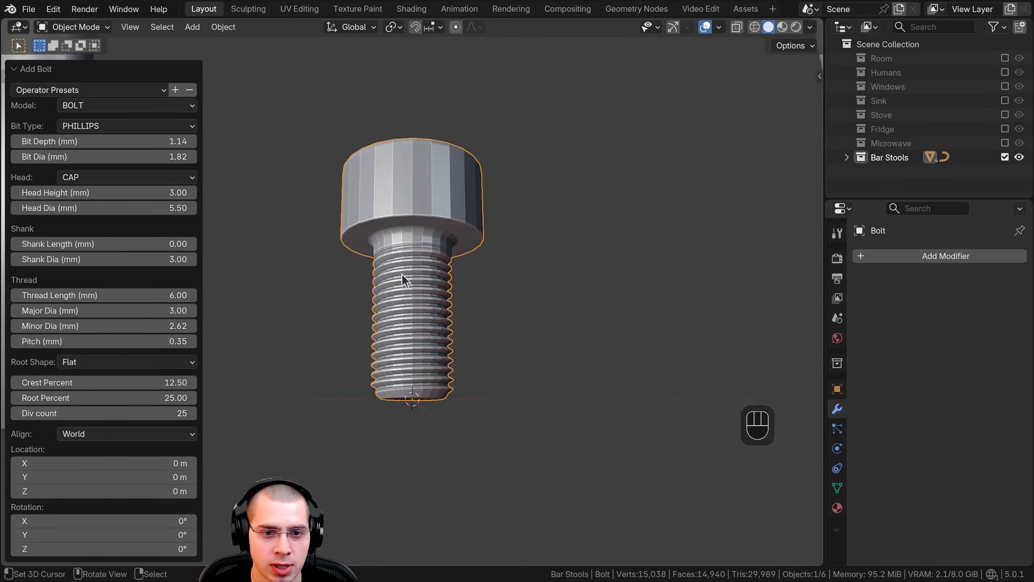
{"action": "middle_click_drag", "start_coordinate": [409, 249], "coordinate": [408, 352]}
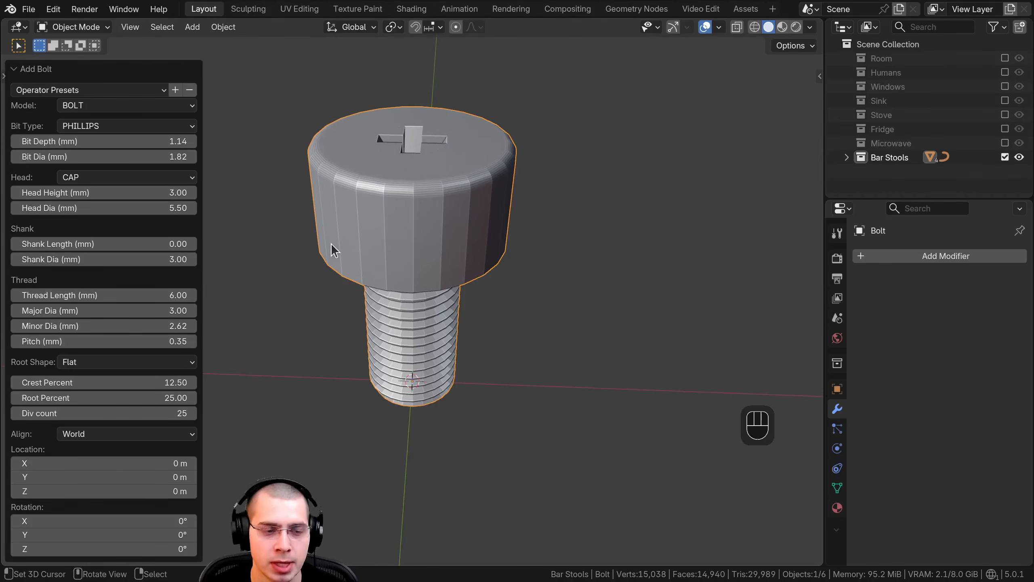
{"action": "middle_click_drag", "start_coordinate": [336, 247], "coordinate": [333, 257]}
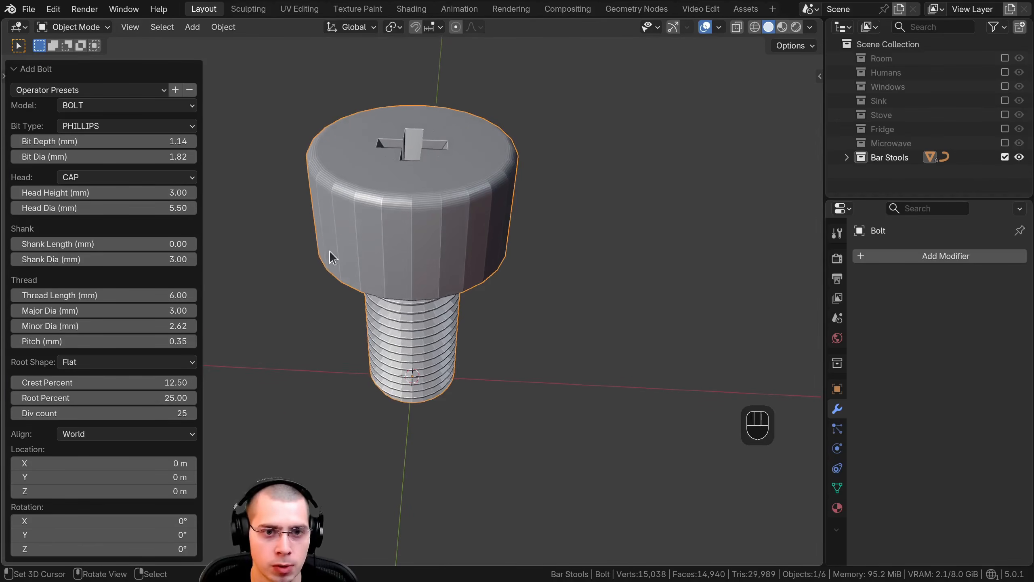
{"action": "left_click", "coordinate": [49, 72]}
{"action": "middle_click_drag", "start_coordinate": [462, 261], "coordinate": [460, 281], "text": "shift"}
{"action": "middle_click_drag", "start_coordinate": [487, 256], "coordinate": [492, 246]}
Step: Select the bolt's entire mesh in Edit Mode and merge its vertices by distance, inspecting the head's rim
{"action": "key", "text": "Tab"}
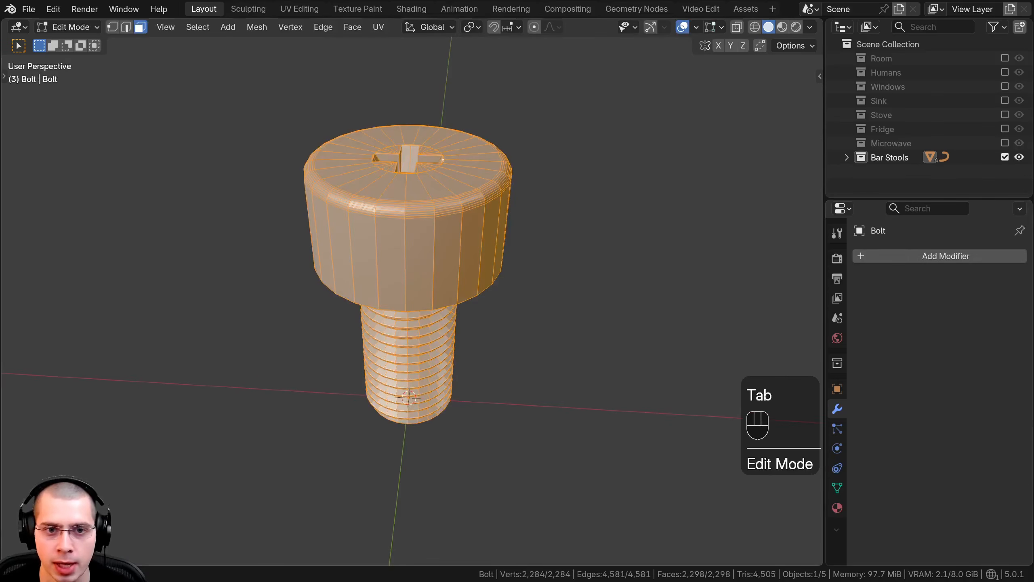
{"action": "key", "text": "a"}
{"action": "key", "text": "a"}
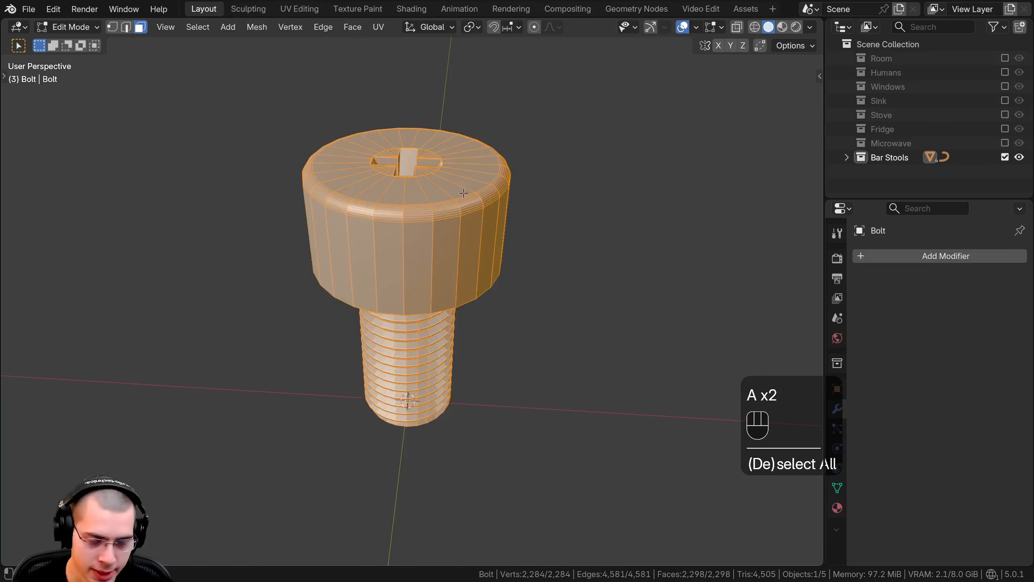
{"action": "key", "text": "m"}
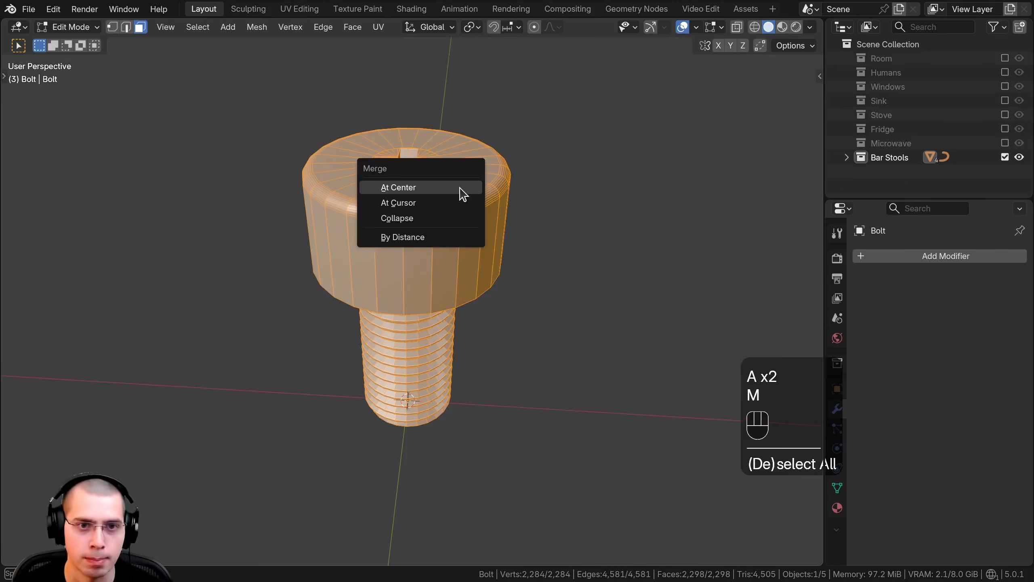
{"action": "left_click", "coordinate": [420, 240]}
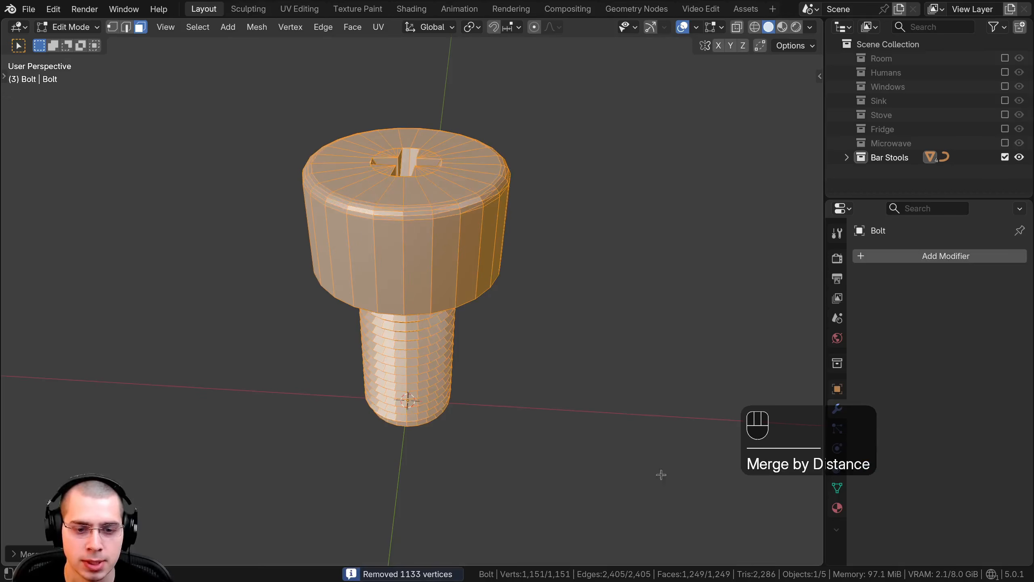
{"action": "left_click", "coordinate": [15, 554]}
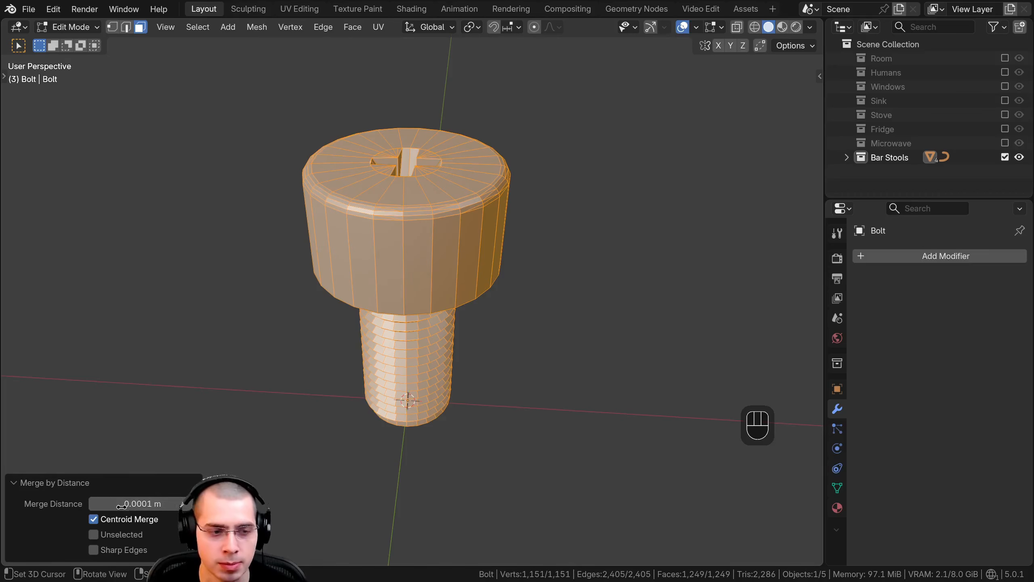
{"action": "left_click", "coordinate": [14, 483]}
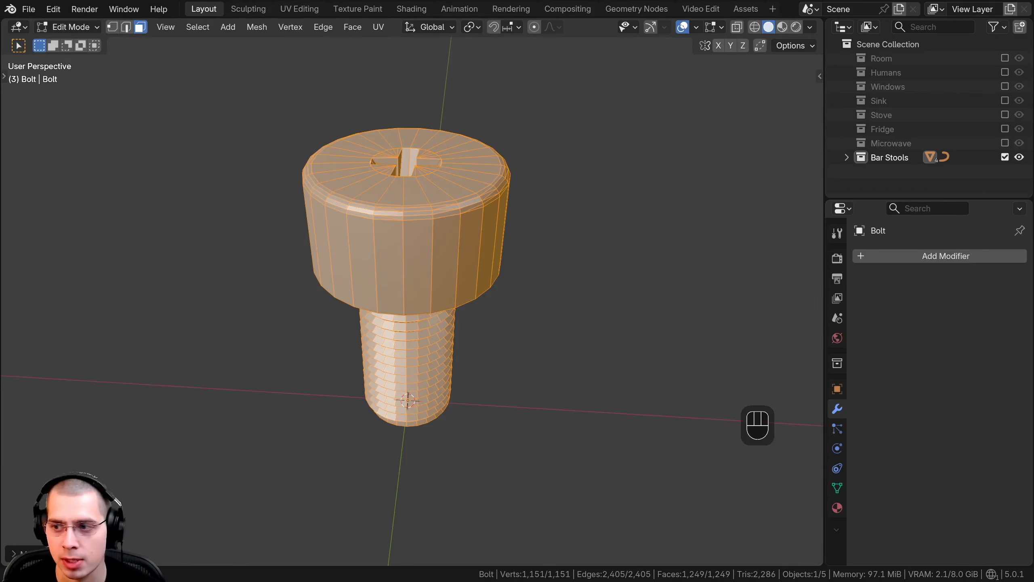
{"action": "middle_click_drag", "start_coordinate": [517, 287], "coordinate": [519, 348], "text": "shift"}
{"action": "scroll", "coordinate": [518, 349], "scroll_direction": "up", "scroll_amount": 3}
{"action": "scroll", "coordinate": [356, 296], "scroll_direction": "down", "scroll_amount": 2}
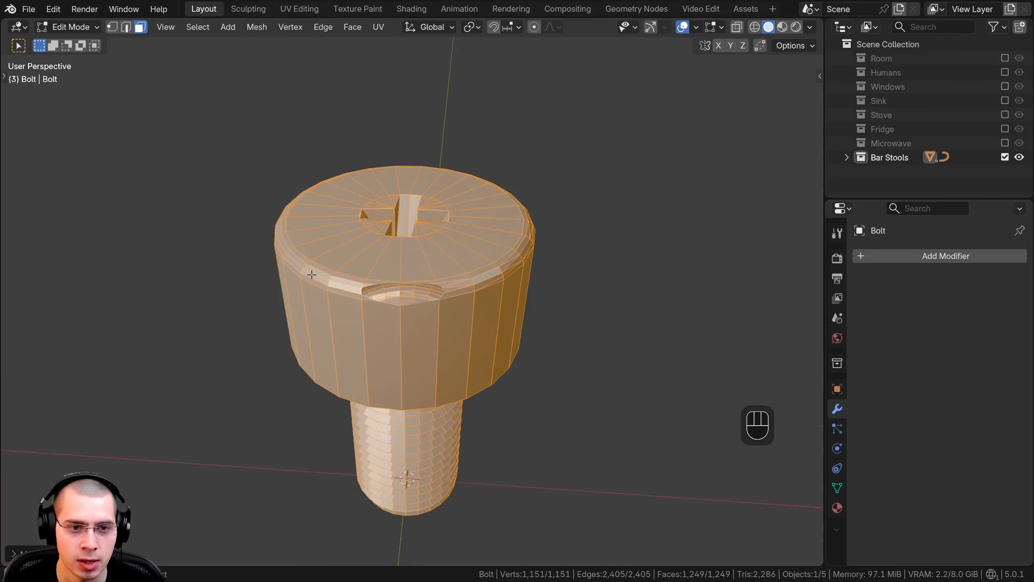
{"action": "scroll", "coordinate": [325, 275], "scroll_direction": "down", "scroll_amount": 1}
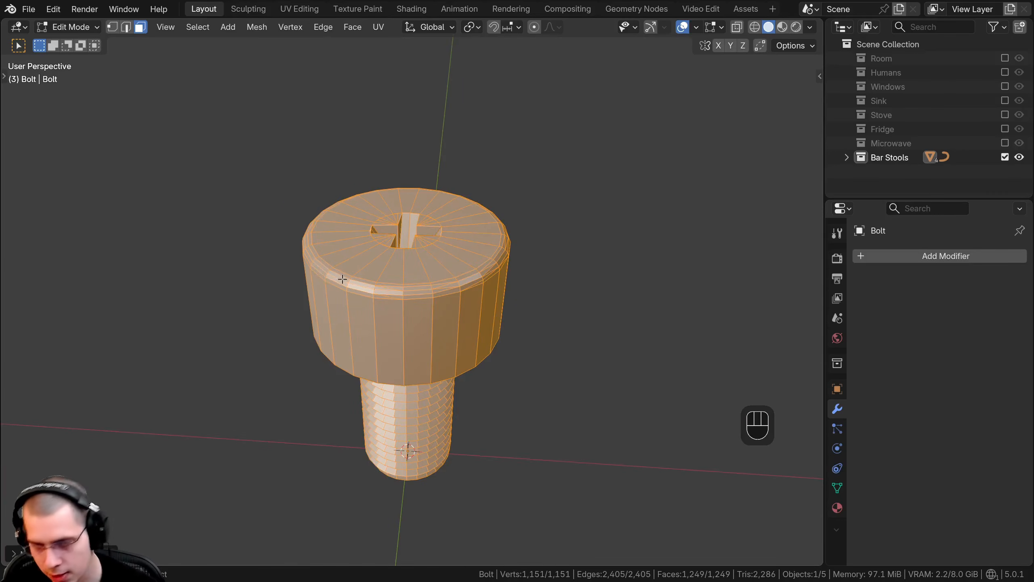
Step: Examine the bolt's head and threaded shaft from above, from the side and from slightly below
{"action": "key", "text": "KP_5"}
{"action": "scroll", "coordinate": [406, 304], "scroll_direction": "up", "scroll_amount": 8}
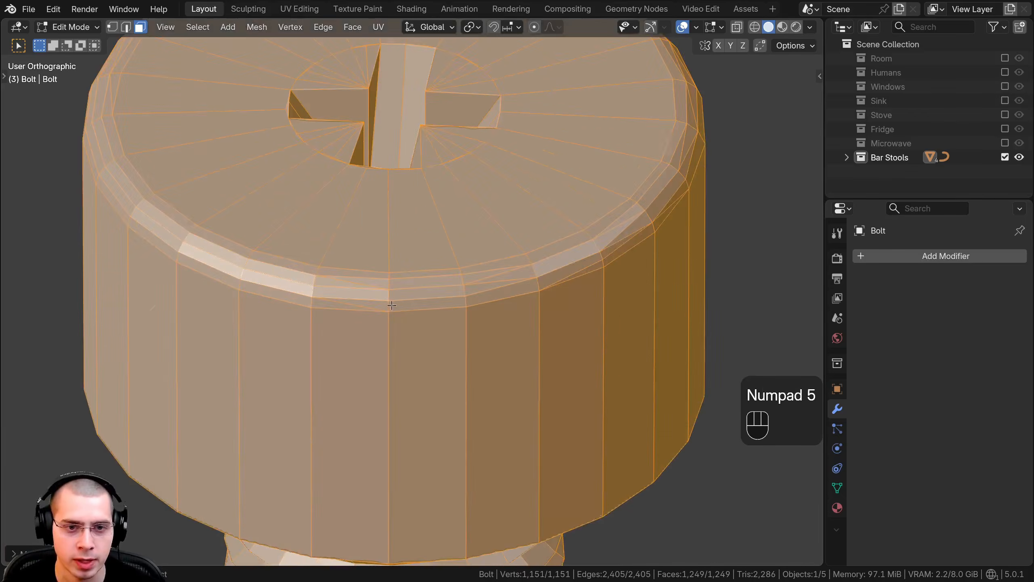
{"action": "scroll", "coordinate": [589, 245], "scroll_direction": "down", "scroll_amount": 5}
{"action": "middle_click_drag", "start_coordinate": [576, 195], "coordinate": [479, 296], "text": "shift"}
{"action": "middle_click_drag", "start_coordinate": [415, 333], "coordinate": [475, 388], "text": "shift"}
{"action": "scroll", "coordinate": [475, 388], "scroll_direction": "down", "scroll_amount": 3}
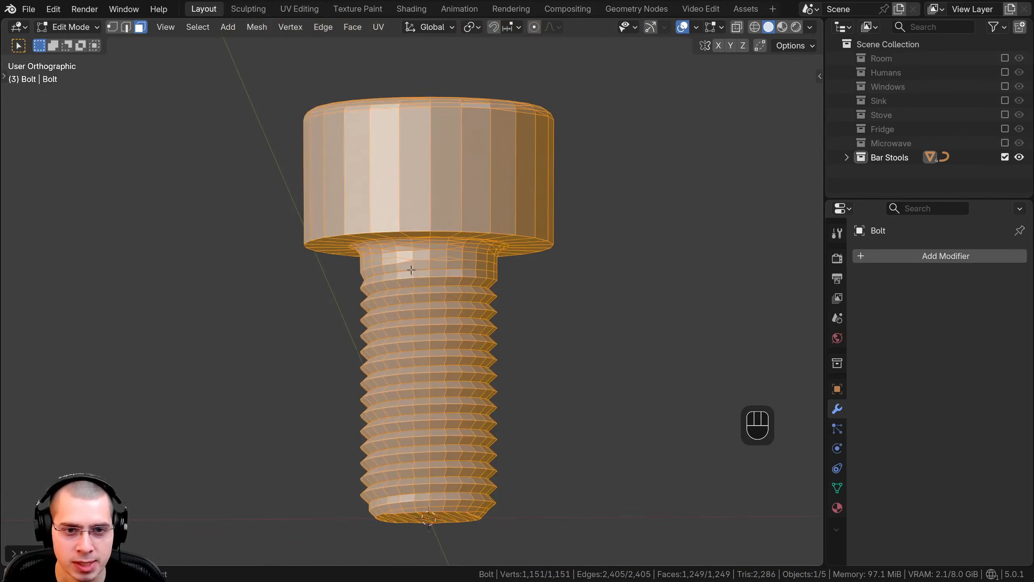
{"action": "middle_click_drag", "start_coordinate": [415, 465], "coordinate": [423, 347]}
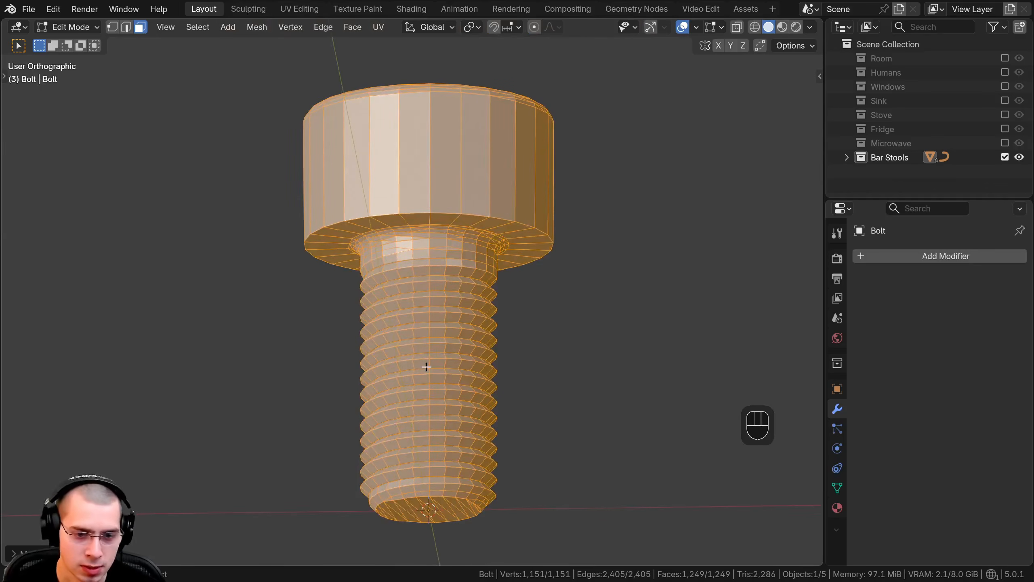
Step: Delete all the vertices of the bolt's threaded shaft below the head, selecting them through the mesh in front wireframe view
{"action": "key", "text": "KP_1"}
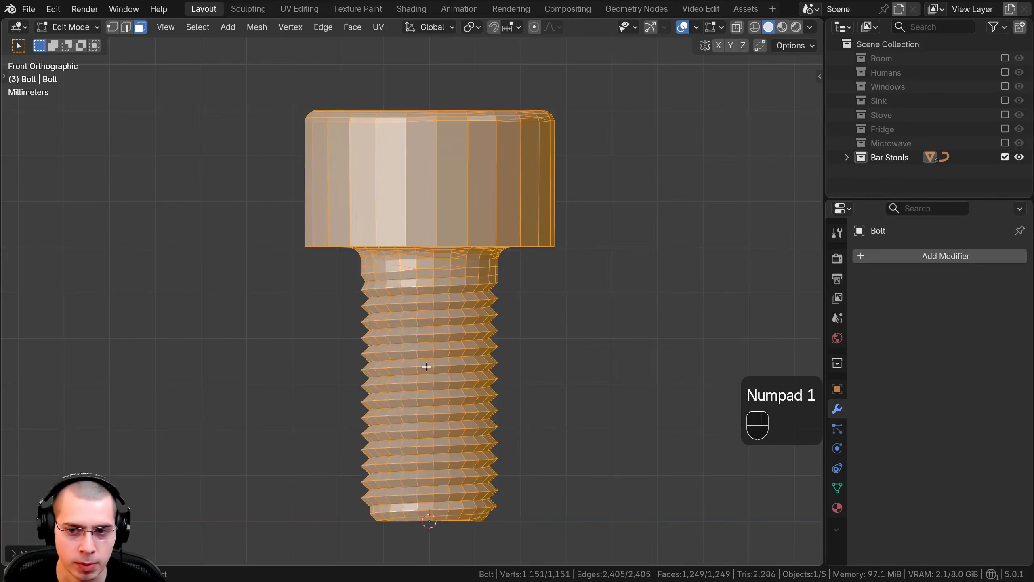
{"action": "key", "text": "z"}
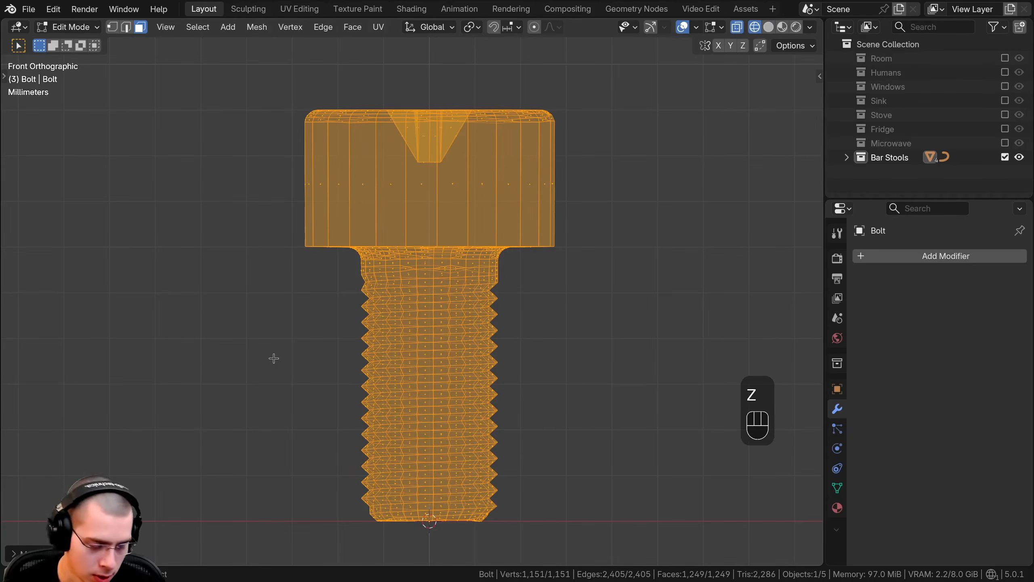
{"action": "left_click", "coordinate": [112, 28]}
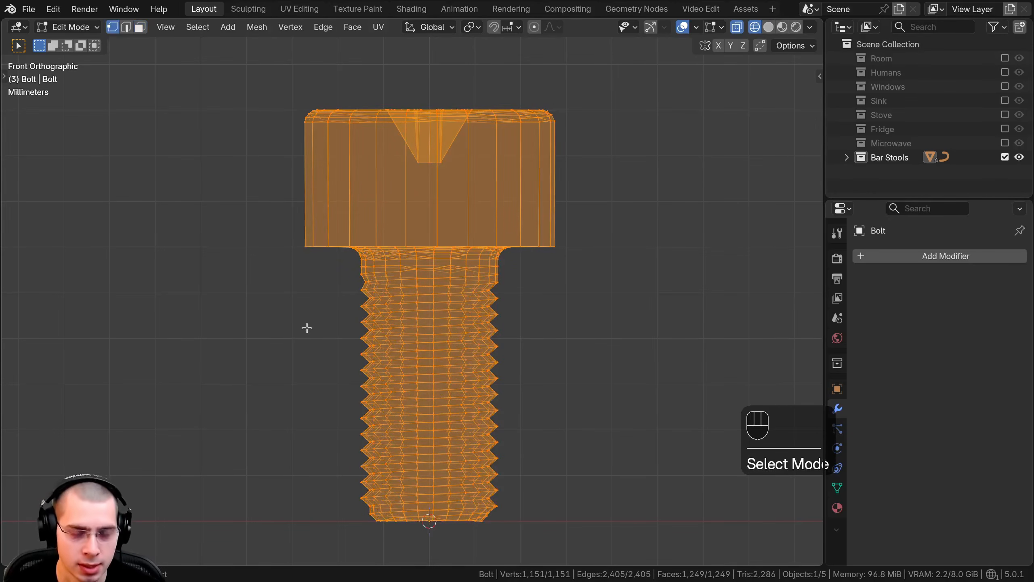
{"action": "key", "text": "alt+a"}
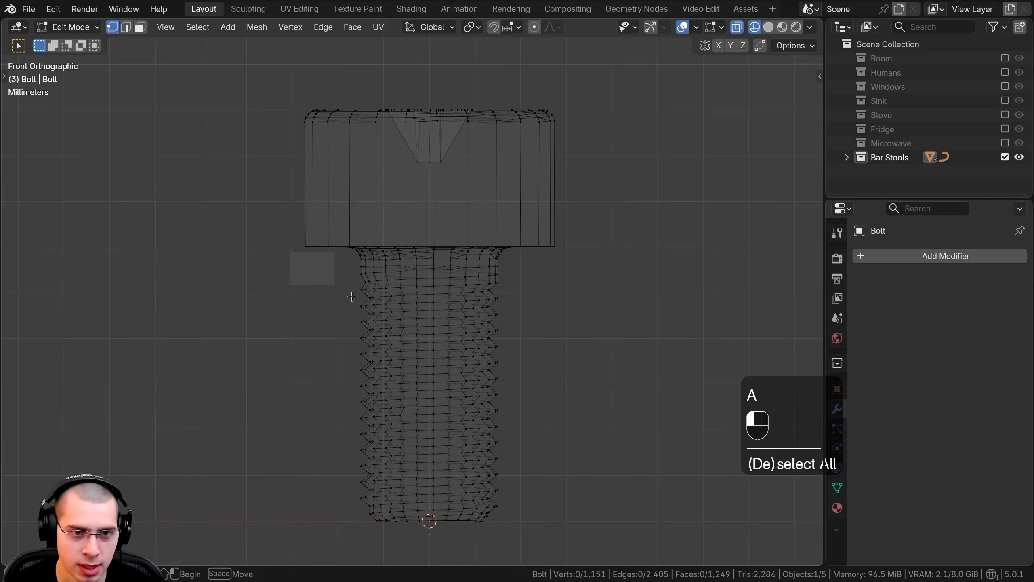
{"action": "left_click_drag", "start_coordinate": [353, 296], "coordinate": [752, 578]}
{"action": "key", "text": "x"}
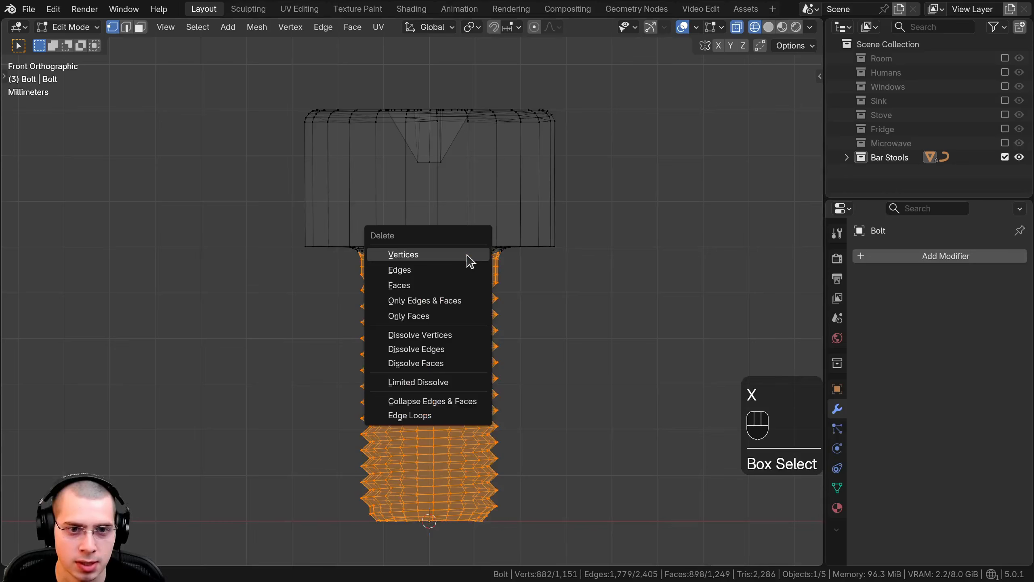
{"action": "left_click", "coordinate": [408, 254]}
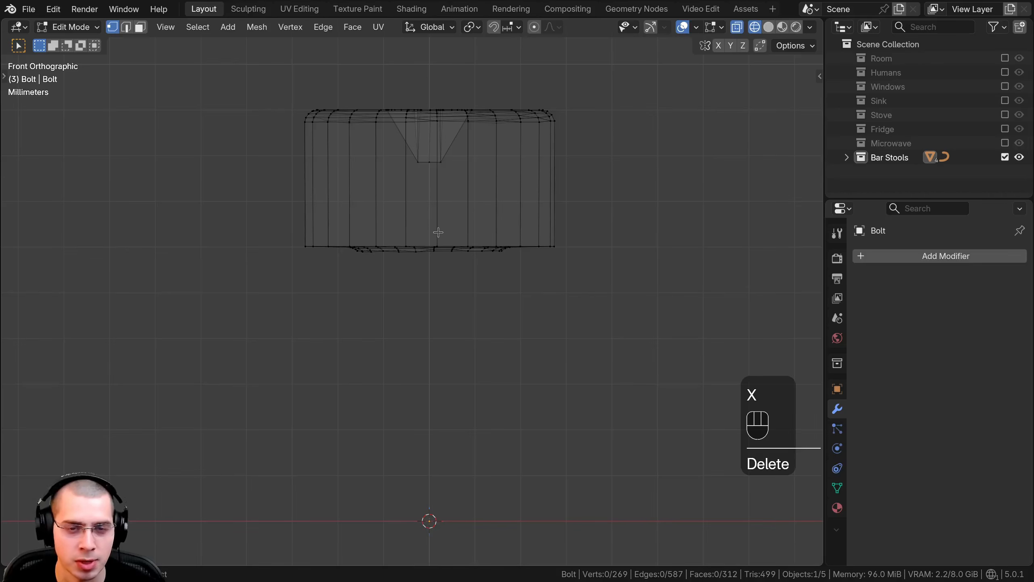
Step: Return to solid shading and delete the loop of faces on the underside of the bolt head
{"action": "middle_click_drag", "start_coordinate": [439, 228], "coordinate": [439, 200]}
{"action": "key", "text": "z"}
{"action": "left_click", "coordinate": [649, 214]}
{"action": "middle_click_drag", "start_coordinate": [603, 234], "coordinate": [603, 290], "text": "shift"}
{"action": "mouse_move", "coordinate": [602, 290]}
{"action": "middle_mouse_down"}
{"action": "mouse_move", "coordinate": [603, 194]}
{"action": "mouse_move", "coordinate": [514, 214]}
{"action": "middle_mouse_up"}
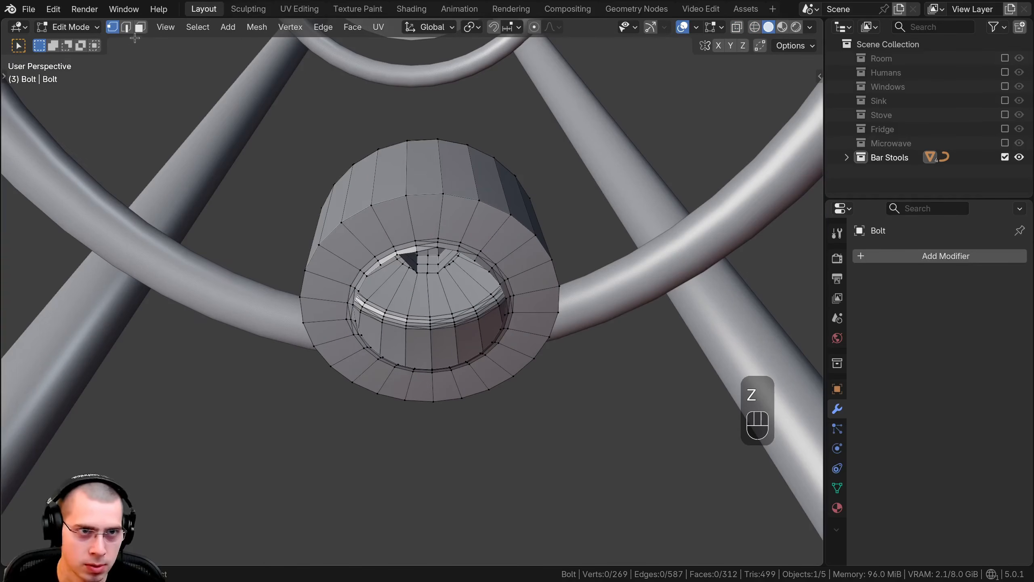
{"action": "left_click", "coordinate": [140, 27]}
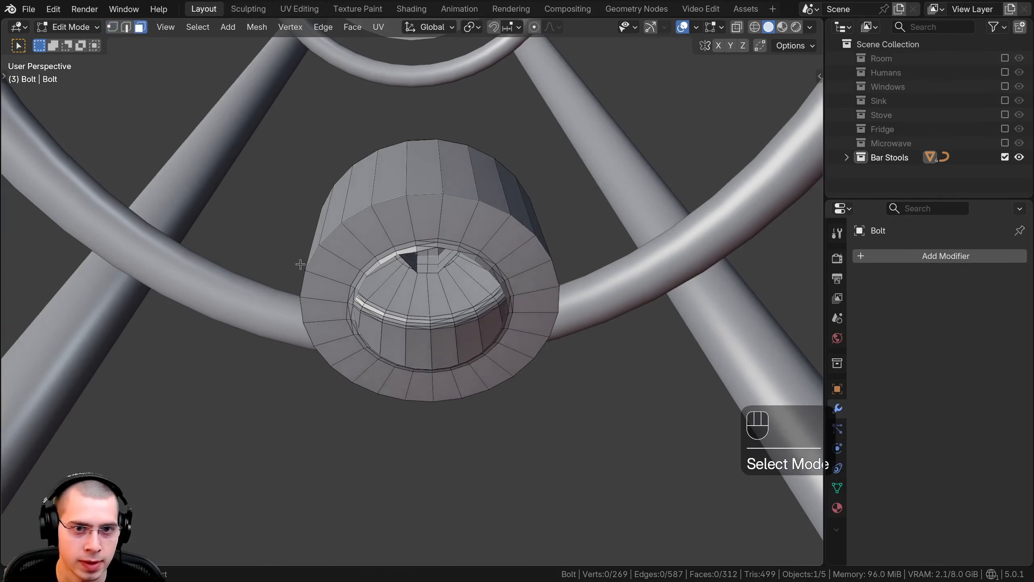
{"action": "left_click", "coordinate": [442, 212], "text": "alt"}
{"action": "key", "text": "x"}
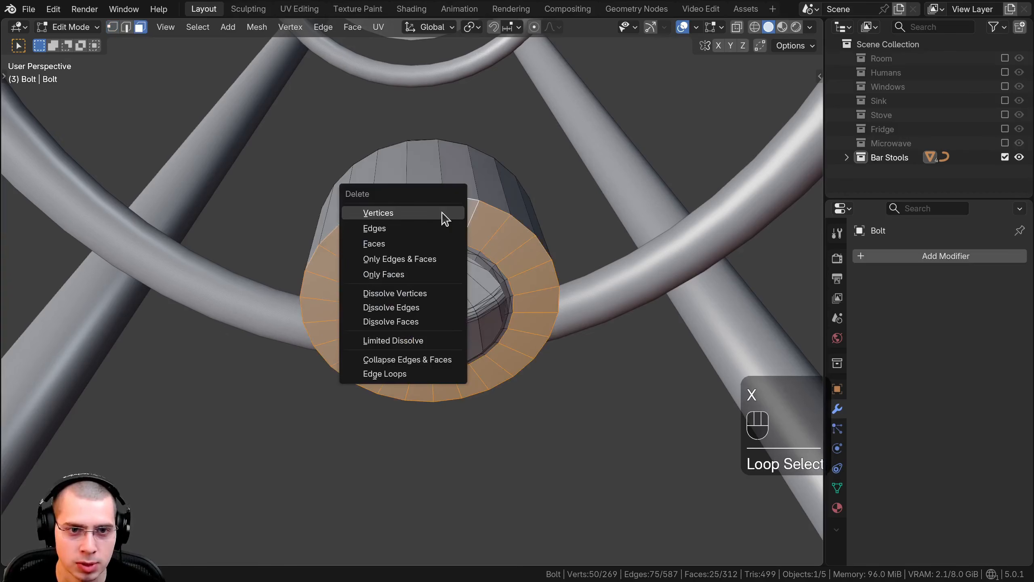
{"action": "left_click", "coordinate": [406, 243]}
Step: Delete the disconnected leftover ring of shaft geometry beneath the bolt head
{"action": "middle_click_drag", "start_coordinate": [406, 243], "coordinate": [410, 274]}
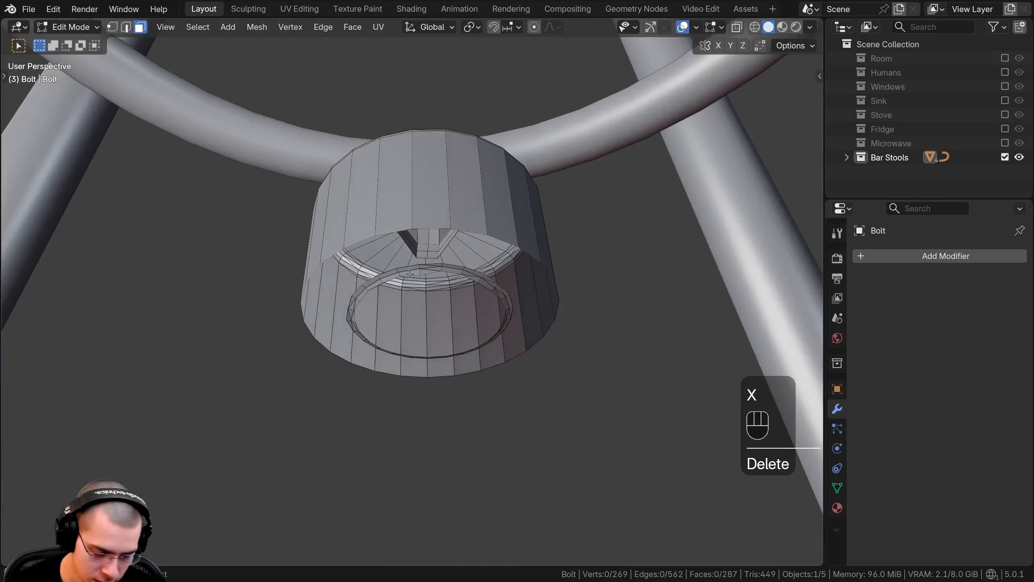
{"action": "key", "text": "l"}
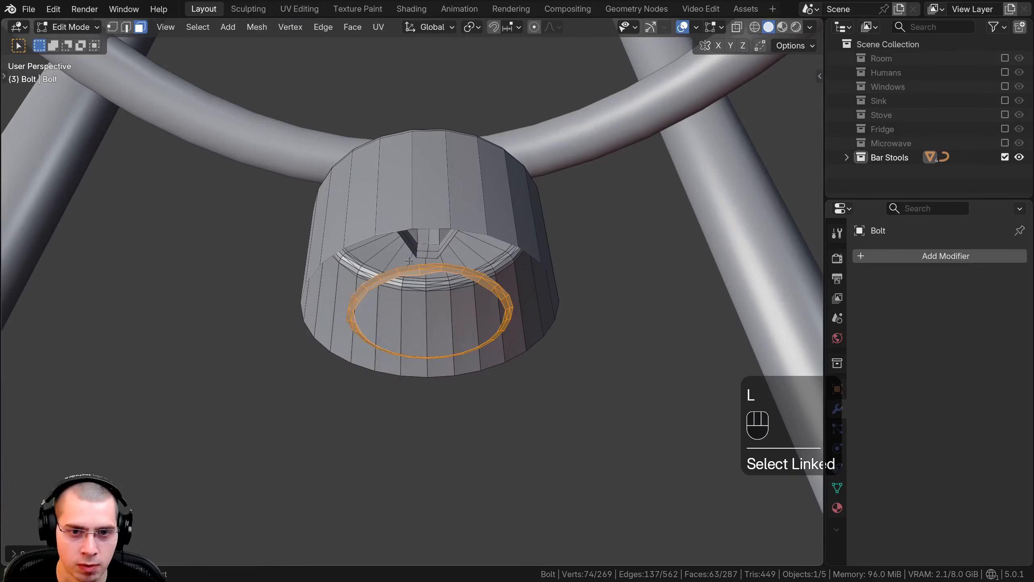
{"action": "middle_click_drag", "start_coordinate": [409, 261], "coordinate": [284, 265]}
{"action": "key", "text": "x"}
{"action": "left_click", "coordinate": [392, 269]}
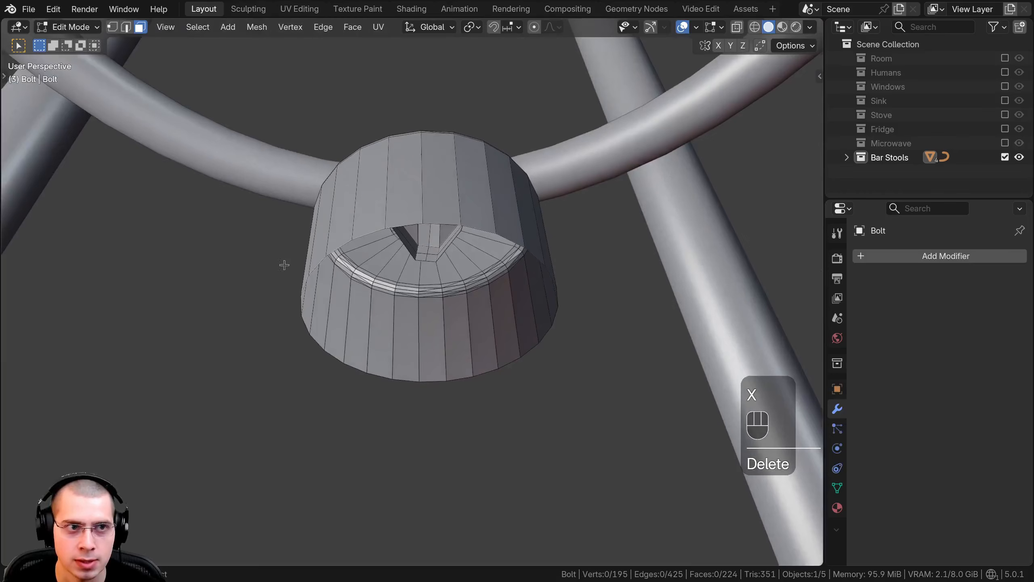
Step: Fill the open bottom edge loop of the bolt head with a face and raise it along Z by about 0.0008 m
{"action": "left_click", "coordinate": [112, 27]}
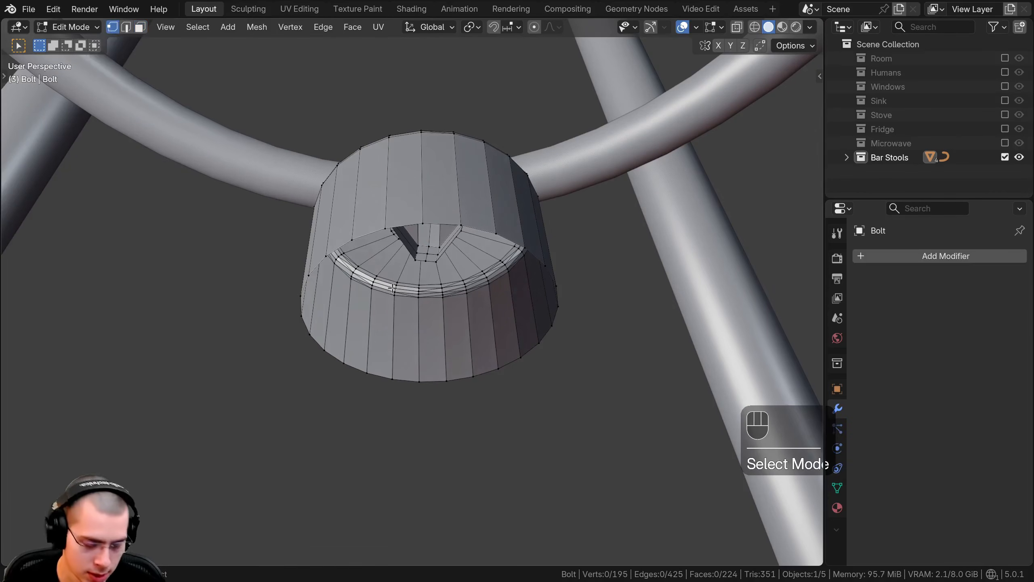
{"action": "left_click", "coordinate": [359, 232], "text": "alt"}
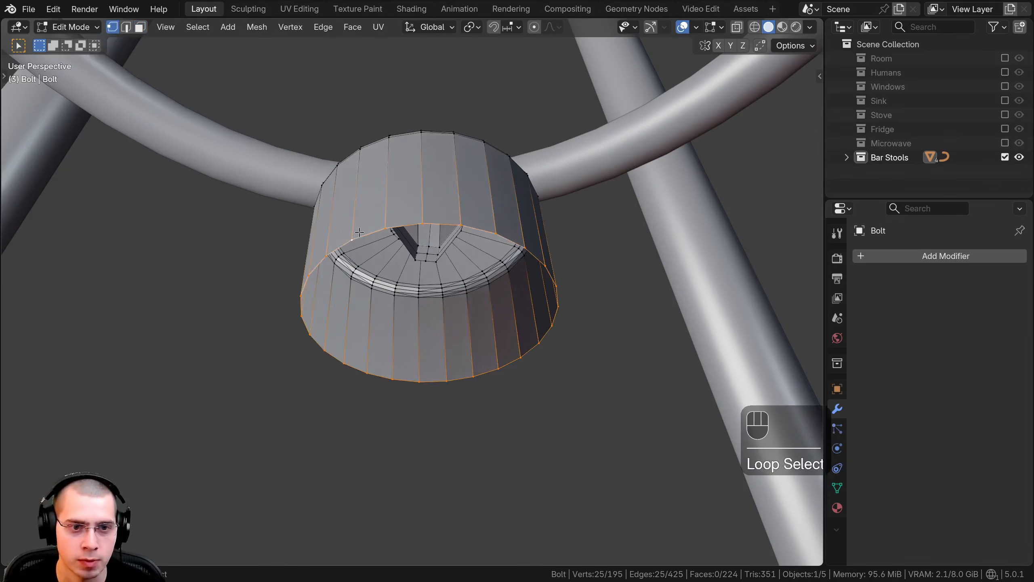
{"action": "middle_click_drag", "start_coordinate": [359, 233], "coordinate": [393, 324]}
{"action": "key", "text": "f"}
{"action": "key", "text": "g"}
{"action": "key", "text": "z"}
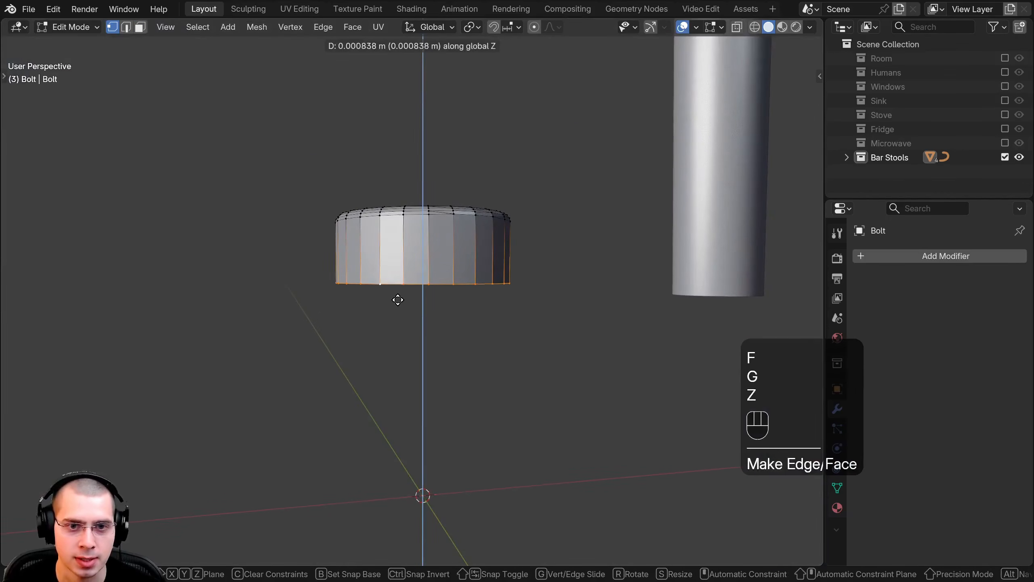
{"action": "left_click", "coordinate": [398, 300]}
{"action": "middle_click_drag", "start_coordinate": [398, 300], "coordinate": [414, 358]}
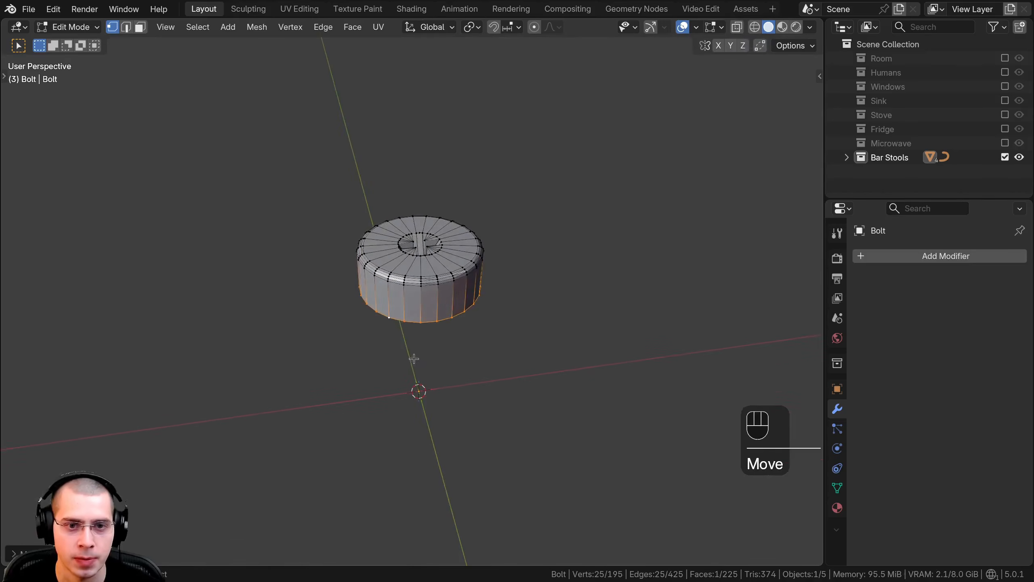
Step: In Object Mode and front view, move the bolt head up from the floor to between the legs, above the lower ring
{"action": "key", "text": "Tab"}
{"action": "key", "text": "KP_1"}
{"action": "scroll", "coordinate": [436, 354], "scroll_direction": "down", "scroll_amount": 8}
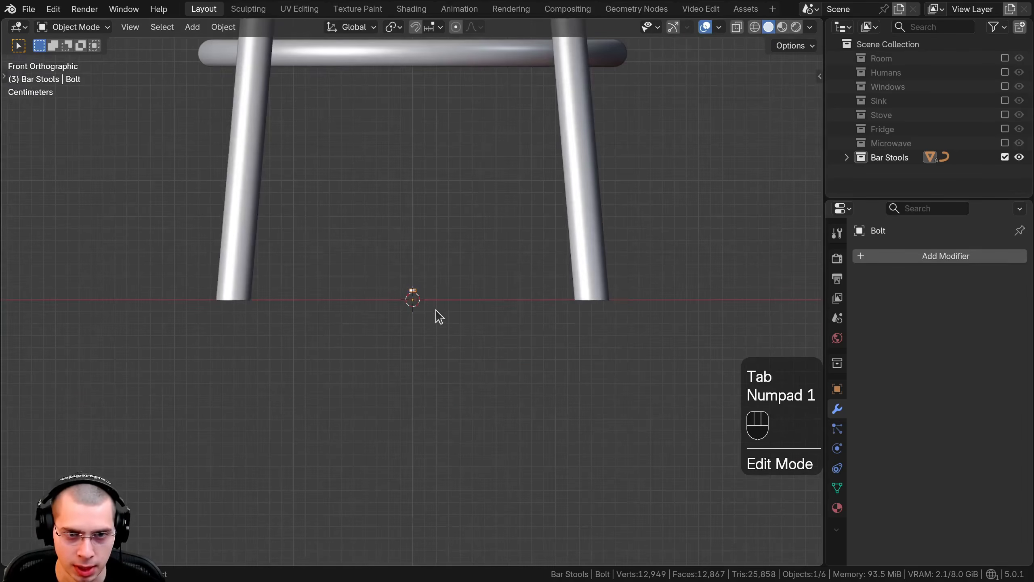
{"action": "key", "text": "g"}
{"action": "left_click", "coordinate": [444, 138]}
{"action": "middle_click_drag", "start_coordinate": [440, 131], "coordinate": [430, 361], "text": "shift"}
{"action": "key", "text": "g"}
{"action": "left_click", "coordinate": [437, 158]}
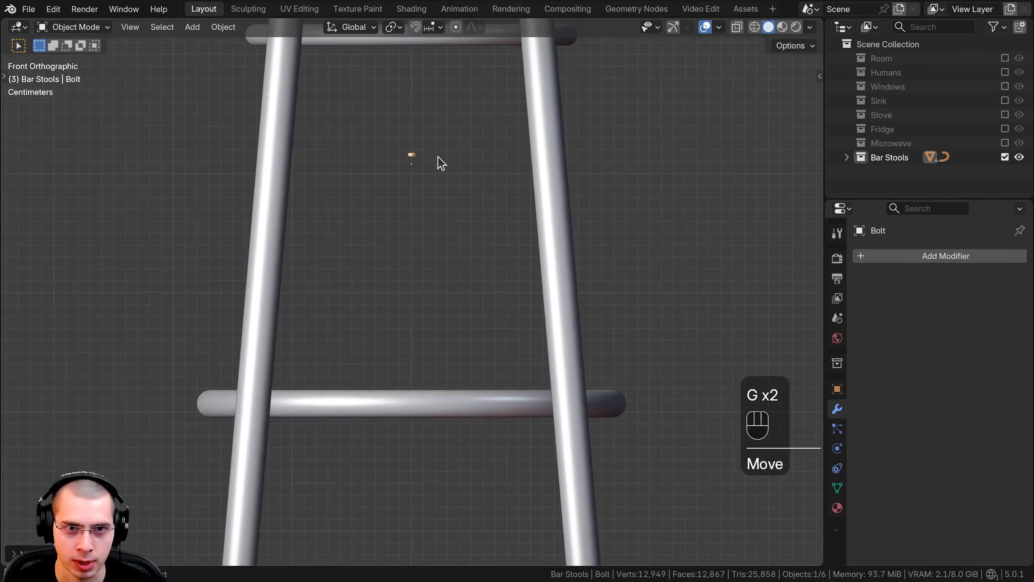
{"action": "key", "text": "g"}
{"action": "middle_click_drag", "start_coordinate": [437, 157], "coordinate": [435, 223], "text": "shift"}
{"action": "left_click", "coordinate": [432, 263]}
{"action": "scroll", "coordinate": [444, 231], "scroll_direction": "up", "scroll_amount": 3}
{"action": "middle_click_drag", "start_coordinate": [437, 281], "coordinate": [434, 308], "text": "shift"}
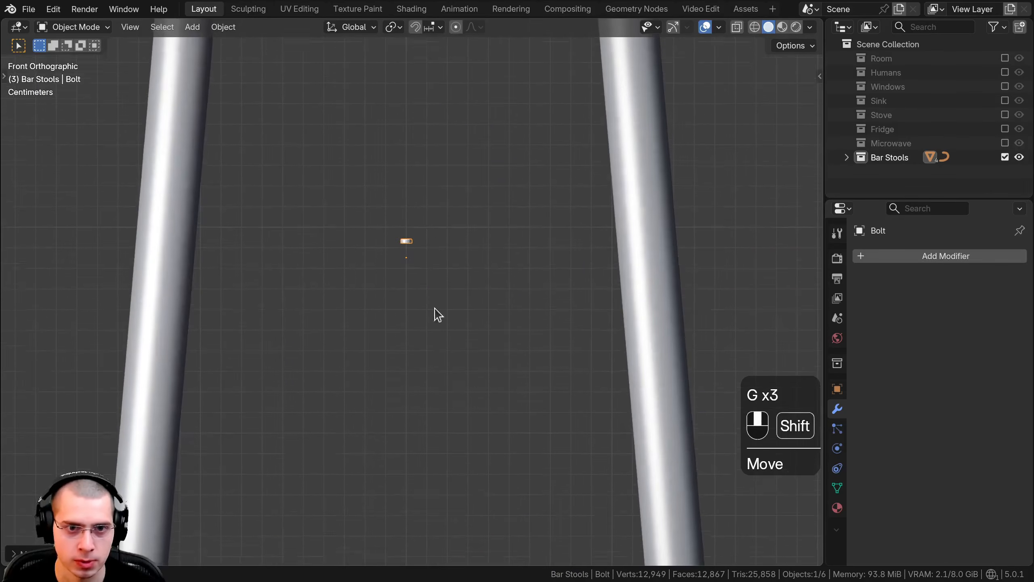
Step: Apply Shade Auto Smooth to the bolt head and check its rim and cross slot
{"action": "scroll", "coordinate": [386, 213], "scroll_direction": "up", "scroll_amount": 2}
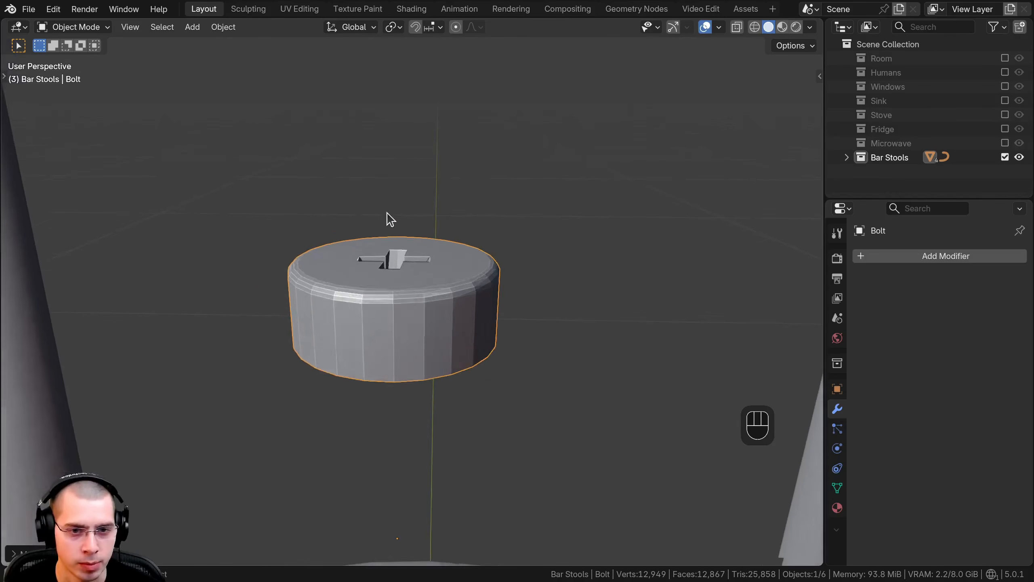
{"action": "scroll", "coordinate": [387, 210], "scroll_direction": "down", "scroll_amount": 1}
{"action": "key", "text": "w"}
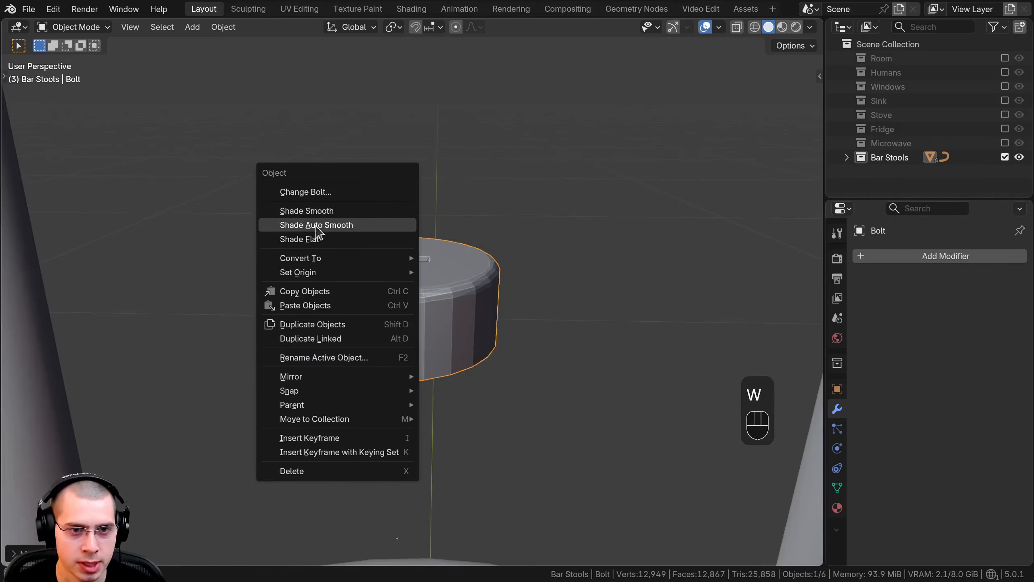
{"action": "left_click", "coordinate": [300, 228]}
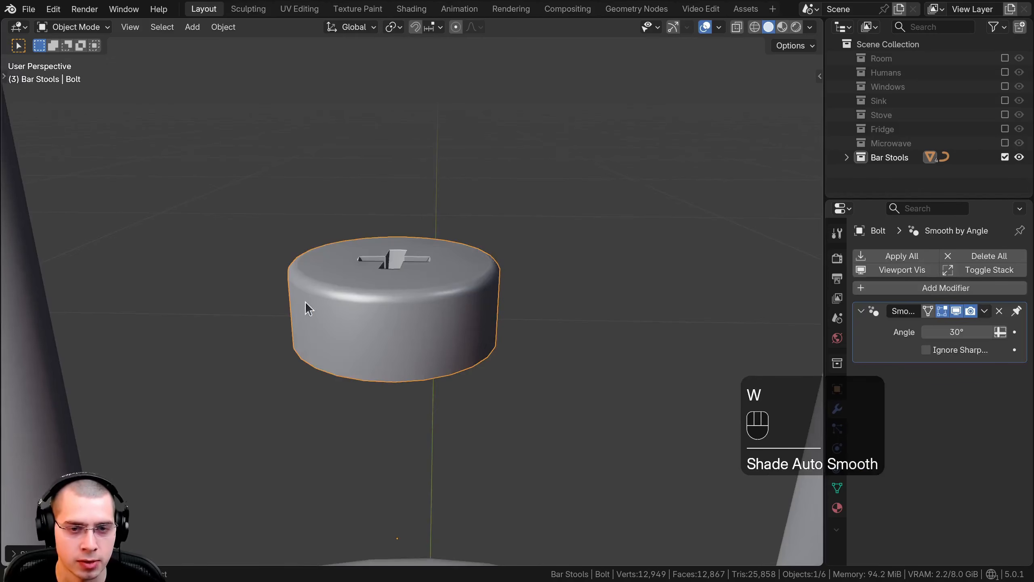
{"action": "middle_click_drag", "start_coordinate": [352, 333], "coordinate": [378, 270]}
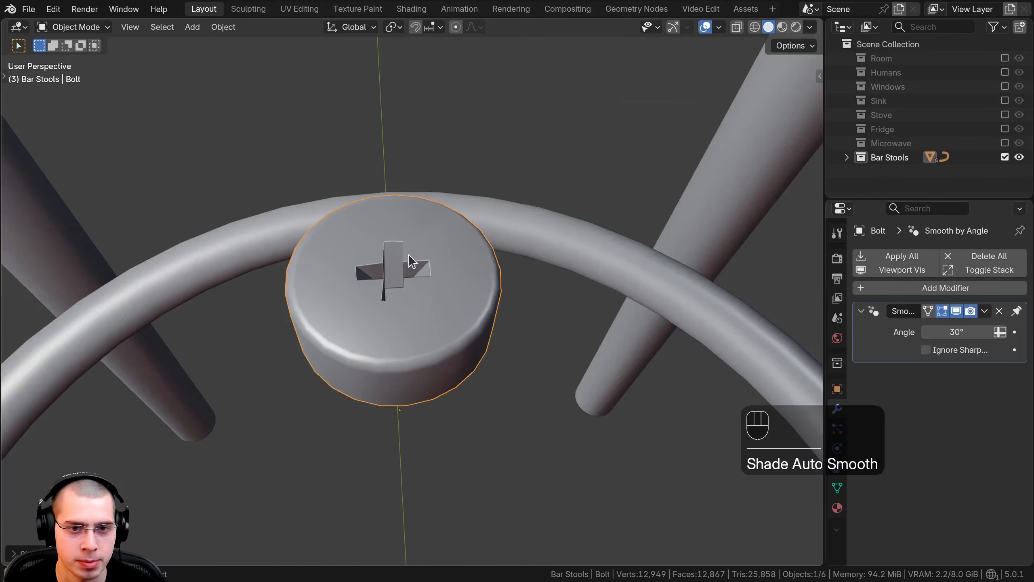
{"action": "scroll", "coordinate": [417, 273], "scroll_direction": "down", "scroll_amount": 5}
{"action": "middle_click_drag", "start_coordinate": [441, 321], "coordinate": [425, 227]}
{"action": "scroll", "coordinate": [425, 226], "scroll_direction": "down", "scroll_amount": 8}
Step: Enlarge the bolt head's entire mesh in Edit Mode and move it off its origin to beside a stool leg
{"action": "key", "text": "Tab"}
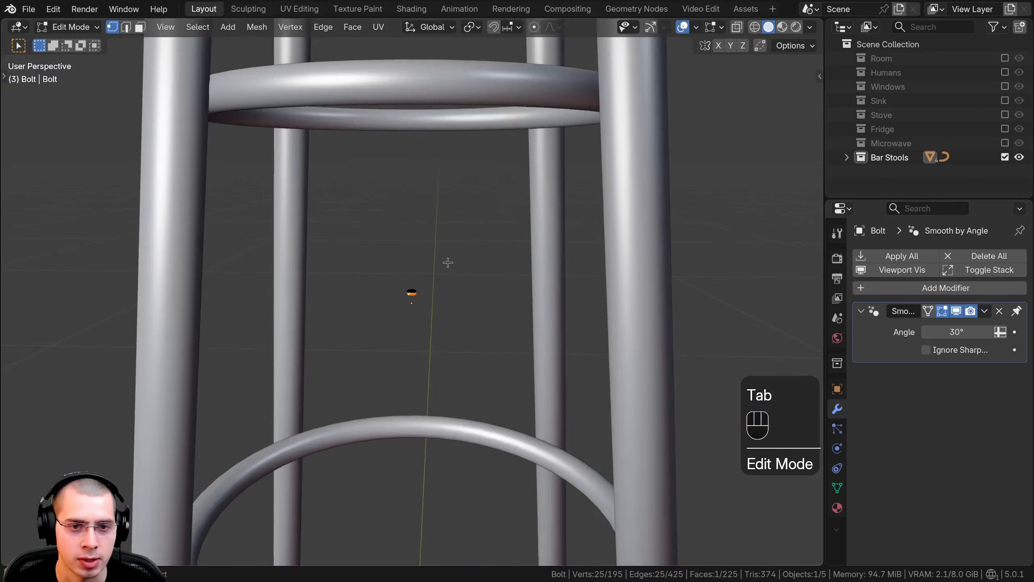
{"action": "middle_click_drag", "start_coordinate": [447, 295], "coordinate": [502, 192], "text": "shift"}
{"action": "key", "text": "a"}
{"action": "key", "text": "a"}
{"action": "key", "text": "s"}
{"action": "left_click", "coordinate": [599, 257]}
{"action": "middle_click_drag", "start_coordinate": [501, 191], "coordinate": [534, 162]}
{"action": "key", "text": "g"}
{"action": "key", "text": "g"}
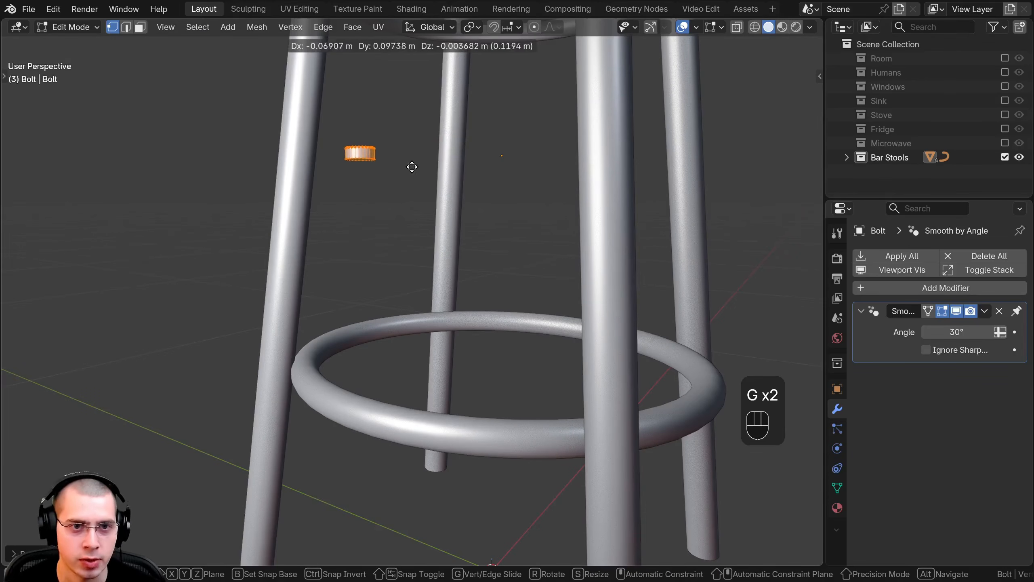
{"action": "left_click", "coordinate": [394, 162]}
{"action": "key", "text": "Tab"}
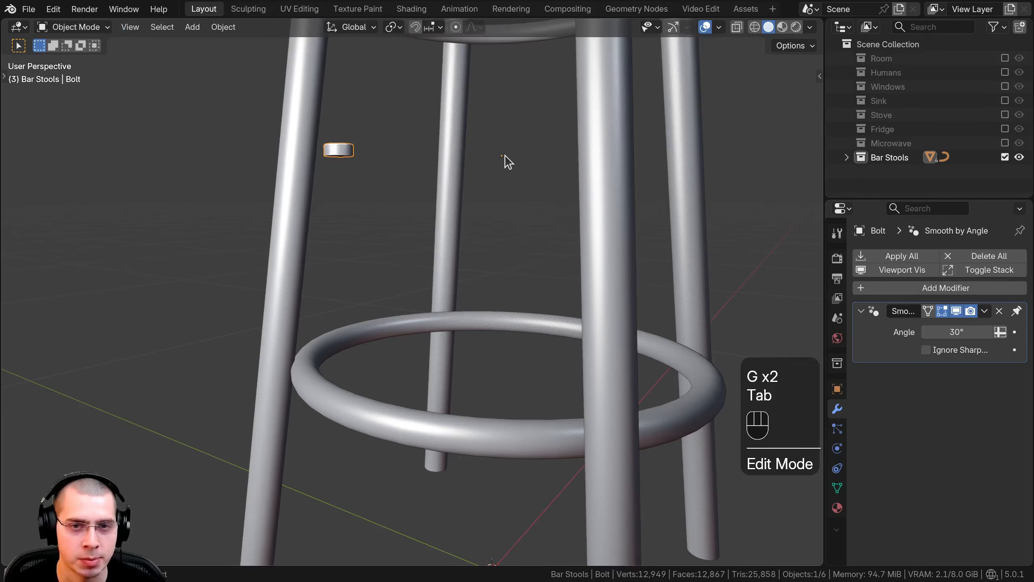
Step: Lower the bolt object along the Z axis to the height of the lower ring
{"action": "key", "text": "g"}
{"action": "key", "text": "z"}
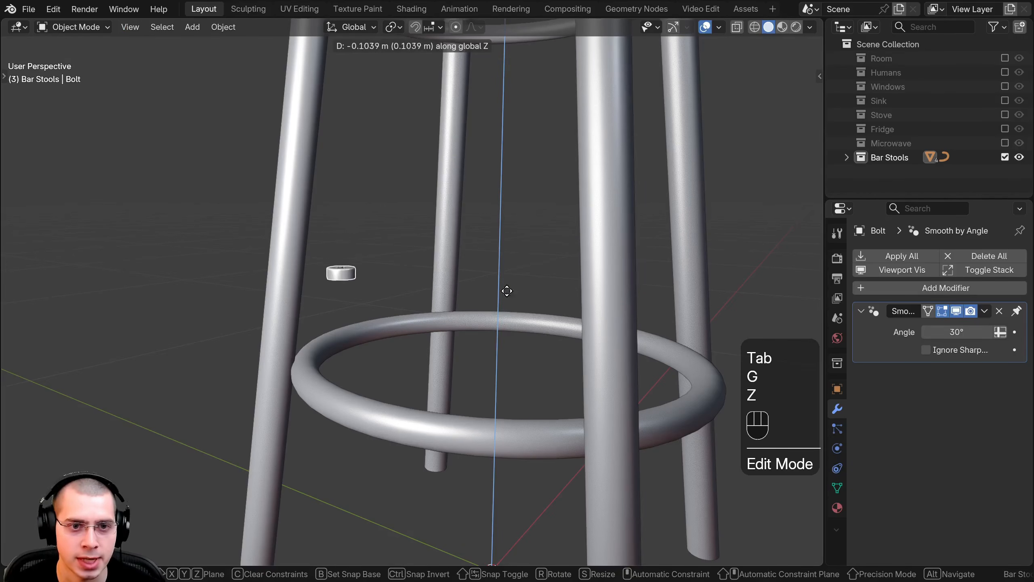
{"action": "left_click", "coordinate": [509, 364]}
Step: Rotate the bolt head's mesh onto its side in Edit Mode and move it against the inner side of the ring
{"action": "key", "text": "Tab"}
{"action": "scroll", "coordinate": [509, 288], "scroll_direction": "up", "scroll_amount": 1}
{"action": "middle_click_drag", "start_coordinate": [497, 332], "coordinate": [507, 289], "text": "shift"}
{"action": "scroll", "coordinate": [508, 288], "scroll_direction": "up", "scroll_amount": 4}
{"action": "key", "text": "r"}
{"action": "left_click", "coordinate": [430, 307]}
{"action": "key", "text": "g"}
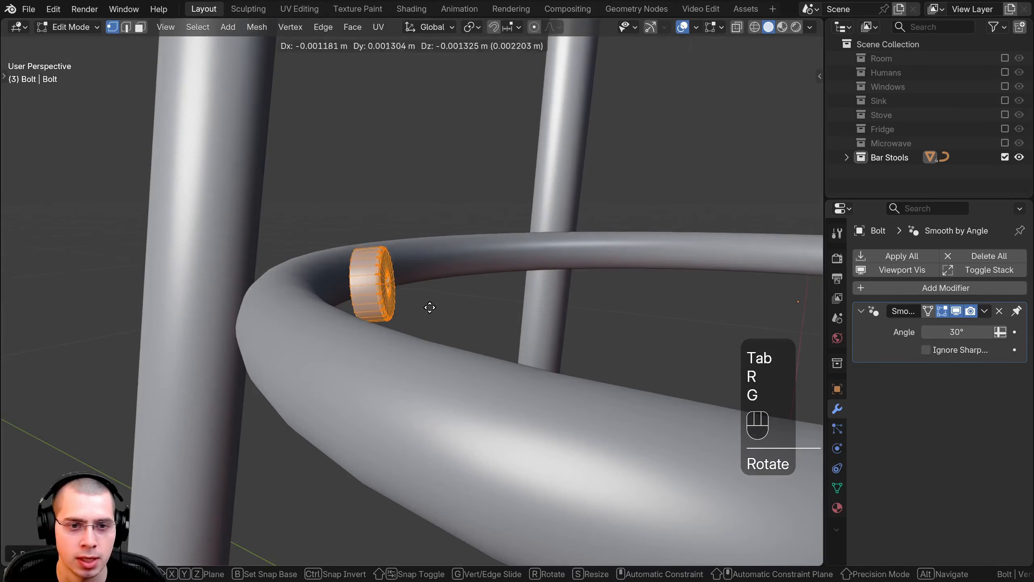
{"action": "left_click", "coordinate": [392, 313]}
Step: Trackball-rotate the bolt head so that its slotted face points towards the centre of the ring
{"action": "middle_click_drag", "start_coordinate": [391, 313], "coordinate": [471, 358]}
{"action": "key", "text": "r"}
{"action": "key", "text": "r"}
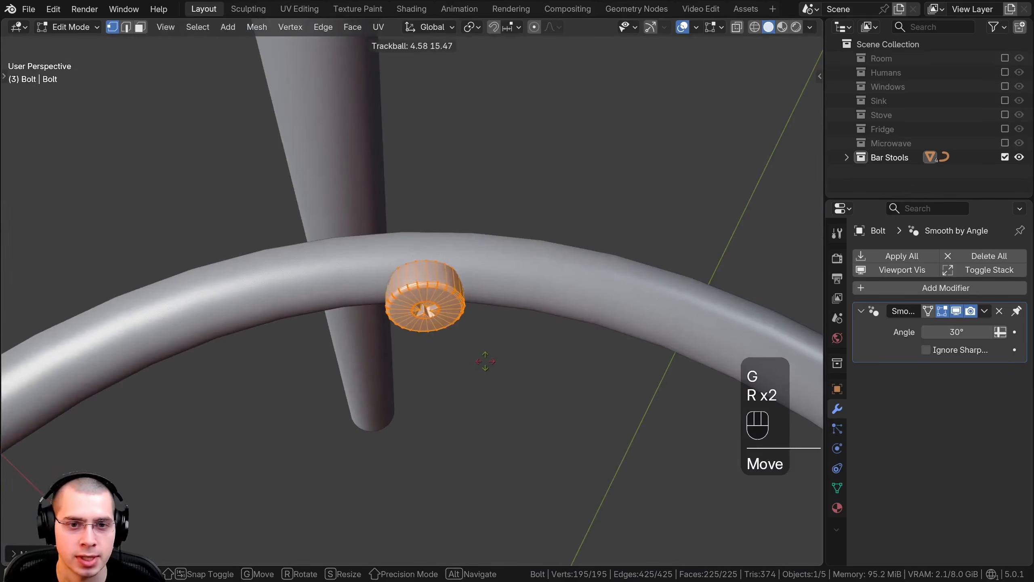
{"action": "left_click", "coordinate": [460, 357]}
{"action": "middle_click_drag", "start_coordinate": [469, 298], "coordinate": [496, 317]}
{"action": "key", "text": "r"}
{"action": "key", "text": "r"}
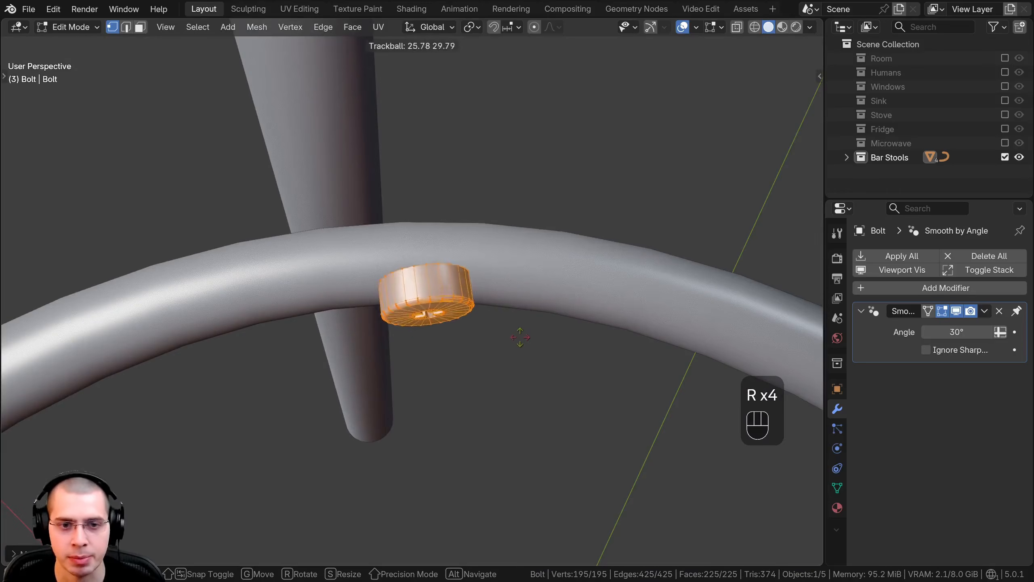
Step: Move the bolt head along the ring to in front of the leg, adjusting its size and rotation
{"action": "key", "text": "g"}
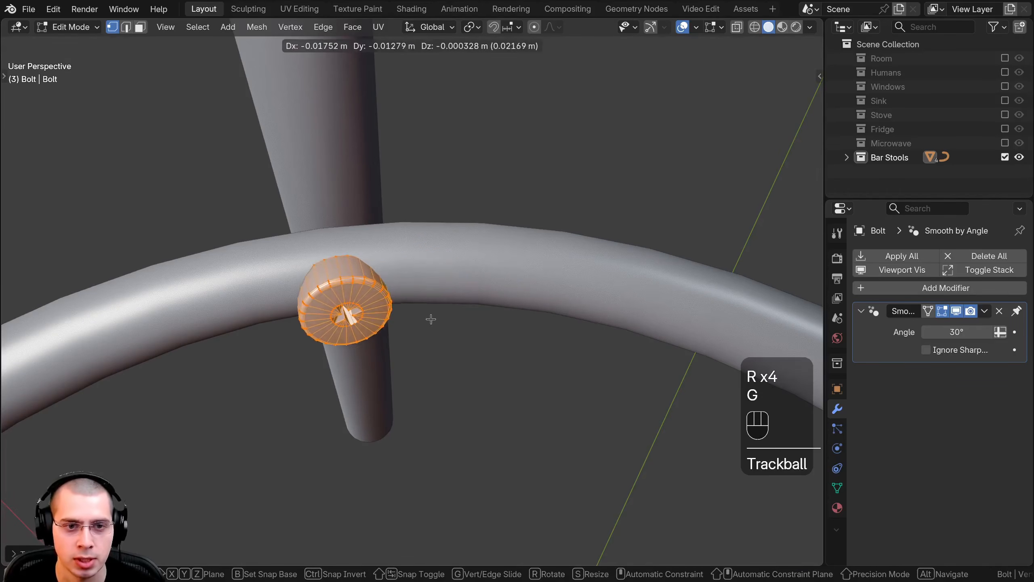
{"action": "middle_click_drag", "start_coordinate": [432, 321], "coordinate": [495, 265], "text": "alt"}
{"action": "key", "text": "s"}
{"action": "left_click", "coordinate": [544, 283]}
{"action": "key", "text": "r"}
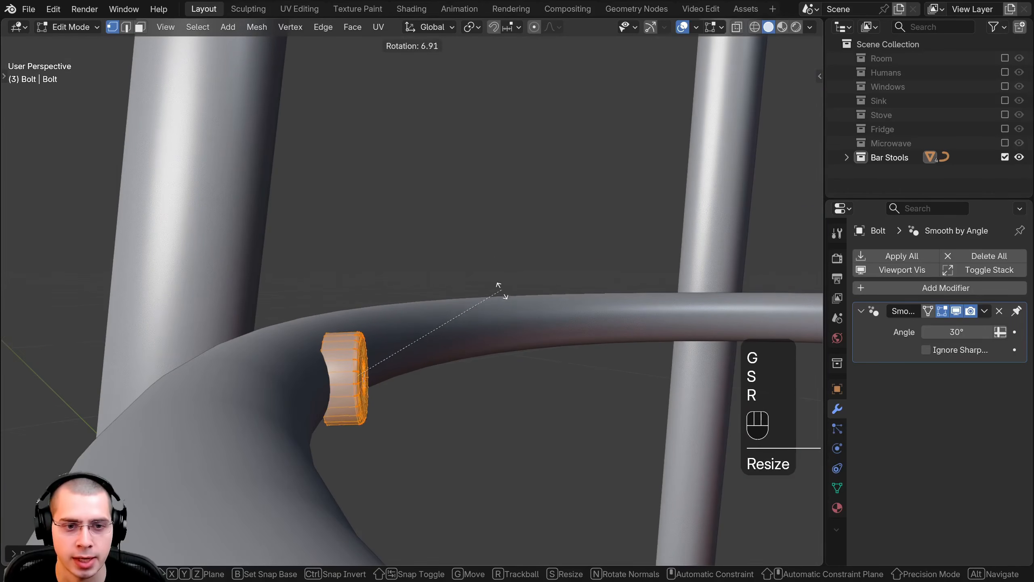
{"action": "left_click", "coordinate": [493, 298]}
Step: Scale down the bolt head and seat it against the ring's inner surface in line with the leg
{"action": "key", "text": "g"}
{"action": "key", "text": "s"}
{"action": "key", "text": "g"}
{"action": "left_click", "coordinate": [419, 335]}
{"action": "middle_click_drag", "start_coordinate": [420, 334], "coordinate": [504, 282]}
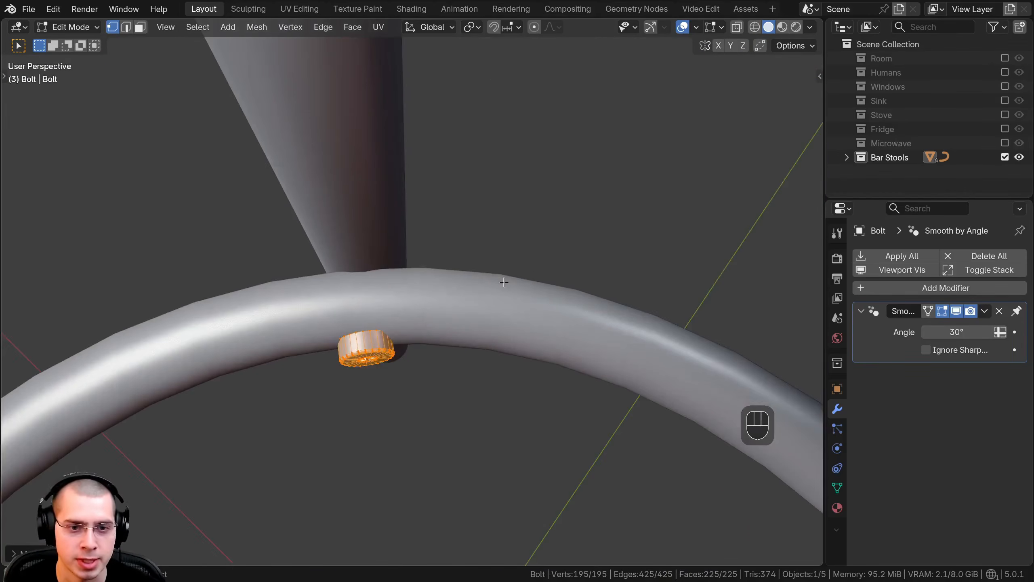
Step: Rotate the bolt head's mesh about Z to follow the ring's curve and move it against the ring's inner side
{"action": "key", "text": "r"}
{"action": "key", "text": "z"}
{"action": "left_click", "coordinate": [508, 301]}
{"action": "key", "text": "g"}
{"action": "left_click", "coordinate": [455, 325]}
{"action": "middle_click_drag", "start_coordinate": [455, 326], "coordinate": [495, 244]}
{"action": "middle_click_drag", "start_coordinate": [495, 244], "coordinate": [537, 276], "text": "shift"}
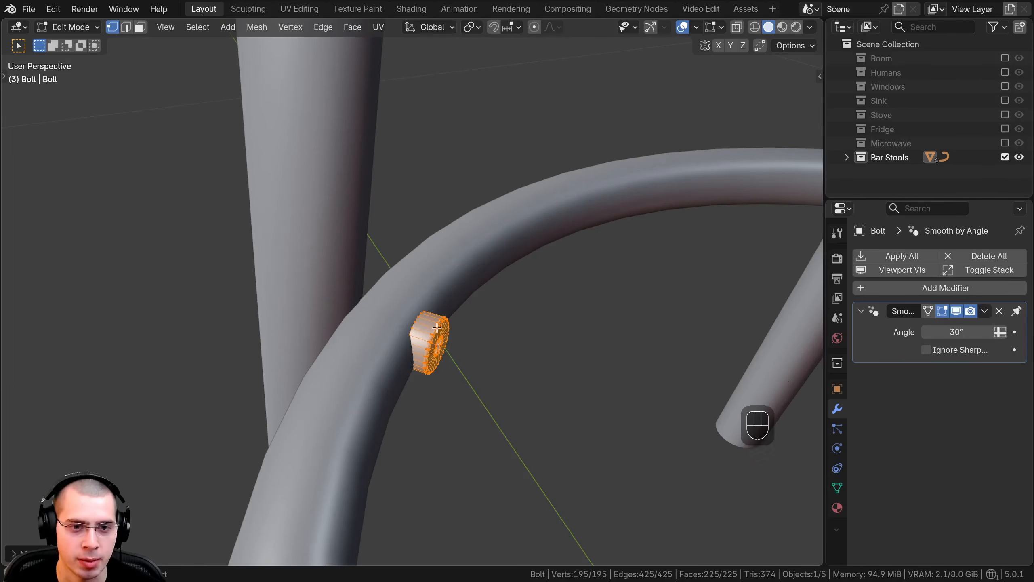
Step: Refine the bolt head's Z rotation and size, and centre it on the ring in front of the leg
{"action": "middle_click_drag", "start_coordinate": [578, 328], "coordinate": [531, 368]}
{"action": "key", "text": "r"}
{"action": "key", "text": "z"}
{"action": "left_click", "coordinate": [426, 184]}
{"action": "key", "text": "g"}
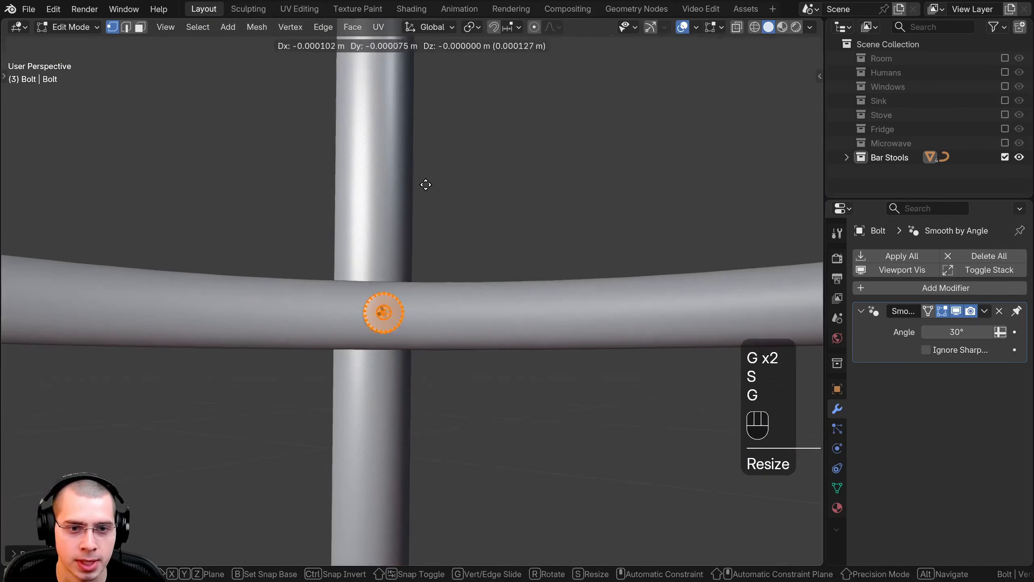
{"action": "left_click", "coordinate": [426, 185]}
{"action": "middle_click_drag", "start_coordinate": [425, 185], "coordinate": [540, 351]}
{"action": "key", "text": "g"}
{"action": "left_click", "coordinate": [535, 293]}
{"action": "key", "text": "r"}
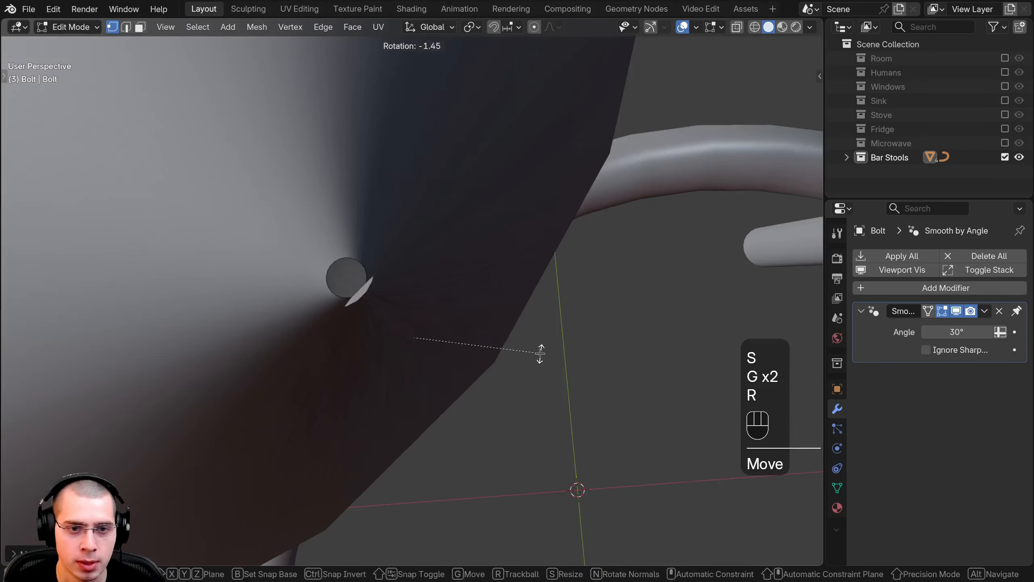
{"action": "key", "text": "Tab"}
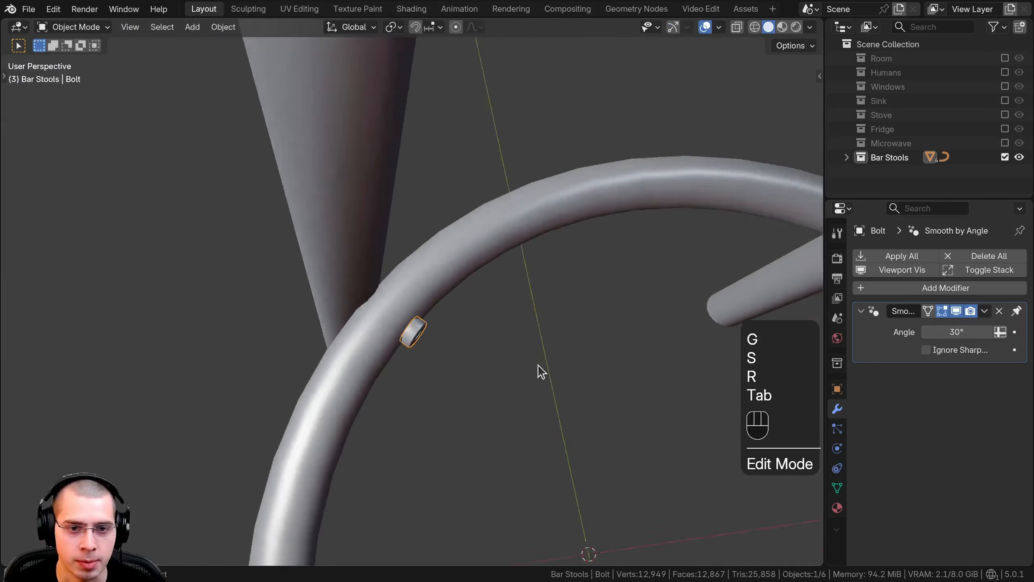
Step: Add a Mirror modifier to the bolt with the X and Y axes enabled, so every leg gets a bolt
{"action": "scroll", "coordinate": [538, 370], "scroll_direction": "down", "scroll_amount": 3}
{"action": "middle_click_drag", "start_coordinate": [538, 370], "coordinate": [391, 281]}
{"action": "middle_click_drag", "start_coordinate": [588, 307], "coordinate": [514, 348]}
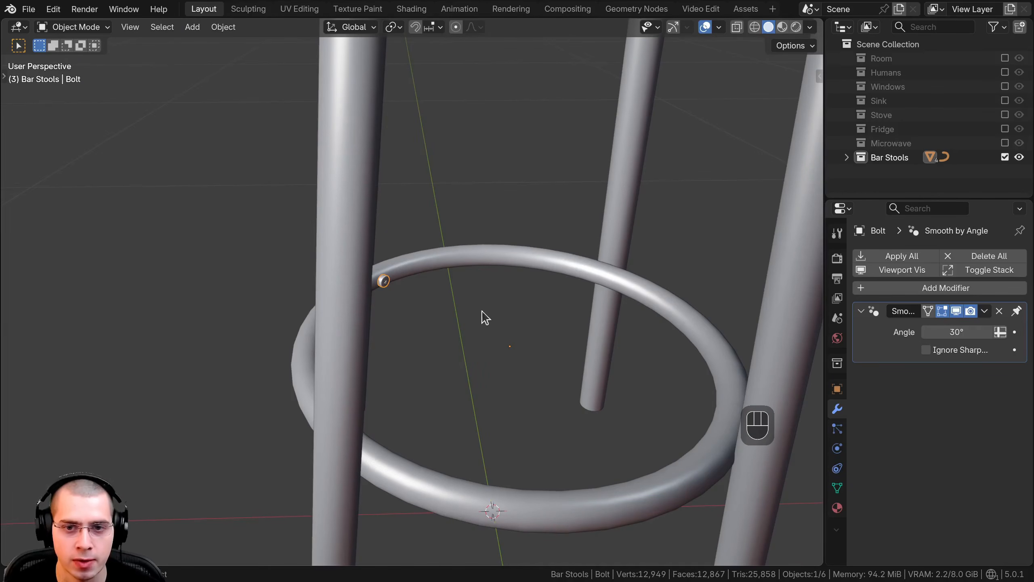
{"action": "left_click", "coordinate": [905, 289]}
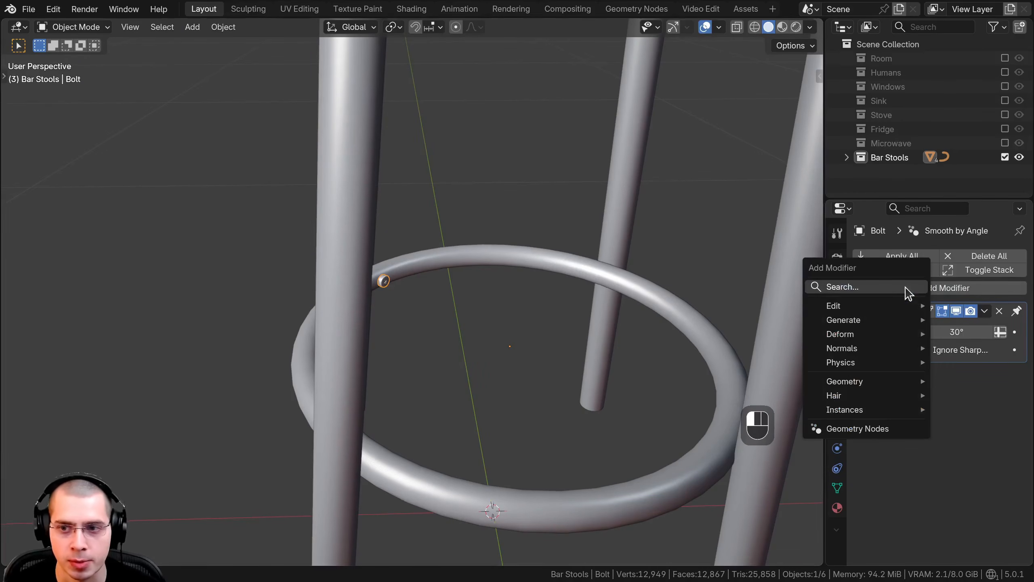
{"action": "type", "text": "mi"}
{"action": "key", "text": "Return"}
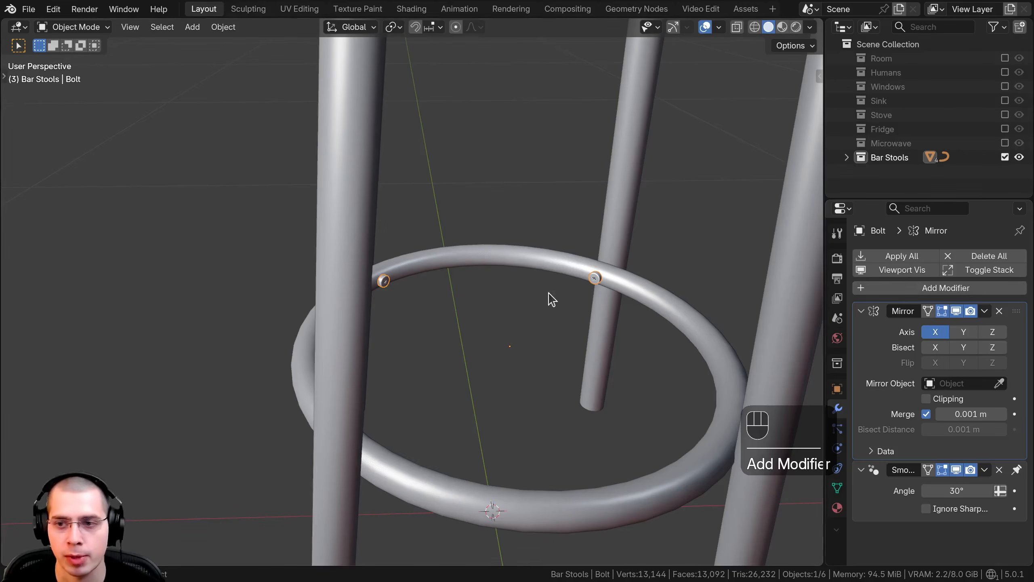
{"action": "middle_click_drag", "start_coordinate": [549, 293], "coordinate": [536, 309]}
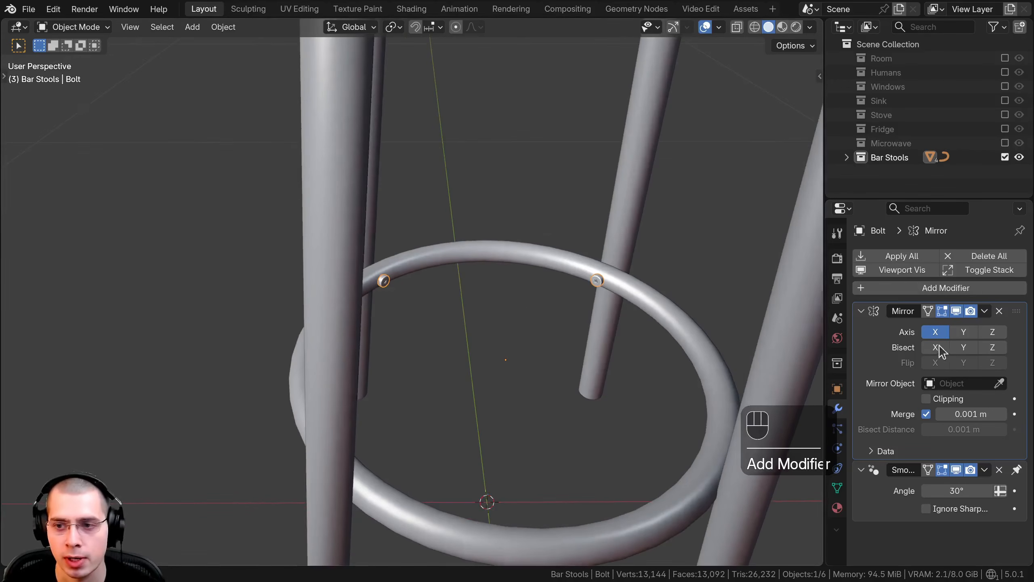
{"action": "left_click", "coordinate": [962, 332]}
{"action": "middle_click_drag", "start_coordinate": [501, 354], "coordinate": [601, 353]}
Step: Scale the original bolt head's mesh down slightly in Edit Mode and reseat it against the lower ring
{"action": "key", "text": "a"}
{"action": "scroll", "coordinate": [458, 309], "scroll_direction": "up", "scroll_amount": 4}
{"action": "middle_click_drag", "start_coordinate": [459, 309], "coordinate": [339, 265]}
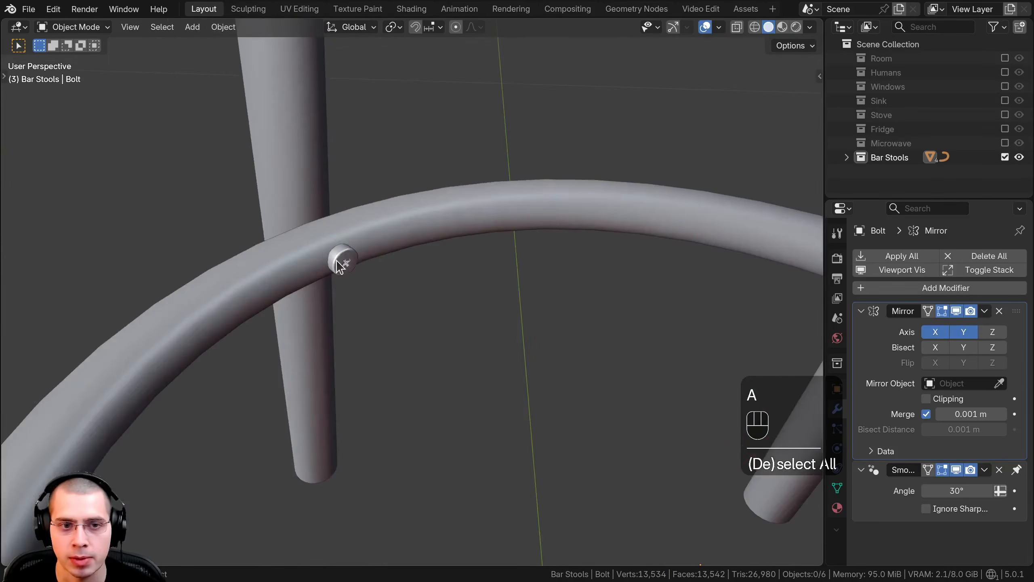
{"action": "left_click", "coordinate": [338, 265]}
{"action": "key", "text": "Tab"}
{"action": "middle_click_drag", "start_coordinate": [381, 331], "coordinate": [432, 363]}
{"action": "key", "text": "s"}
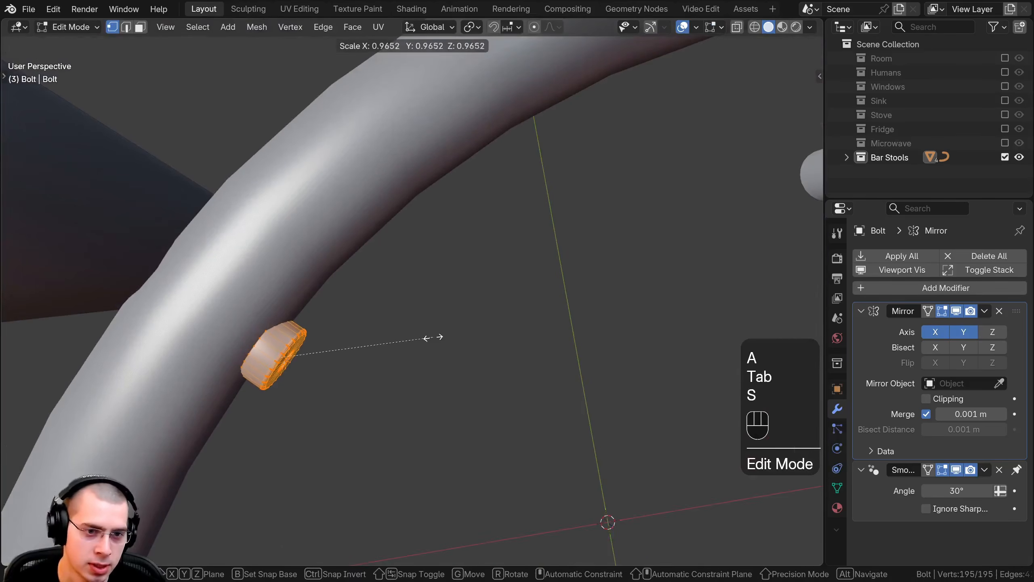
{"action": "left_click", "coordinate": [432, 337]}
{"action": "key", "text": "g"}
{"action": "left_click", "coordinate": [414, 329]}
{"action": "key", "text": "Tab"}
Step: Duplicate the mirrored bolts and move the copy straight up along Z to the height of the upper ring
{"action": "scroll", "coordinate": [391, 324], "scroll_direction": "down", "scroll_amount": 3}
{"action": "middle_click_drag", "start_coordinate": [378, 320], "coordinate": [324, 180]}
{"action": "scroll", "coordinate": [324, 181], "scroll_direction": "down", "scroll_amount": 8}
{"action": "middle_click_drag", "start_coordinate": [455, 237], "coordinate": [493, 335]}
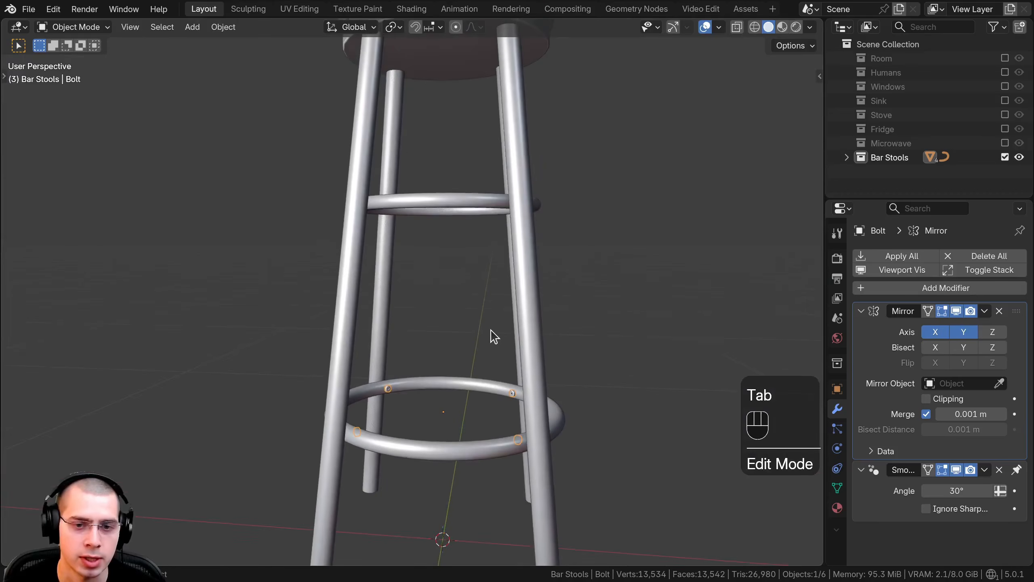
{"action": "key", "text": "shift+d"}
{"action": "key", "text": "z"}
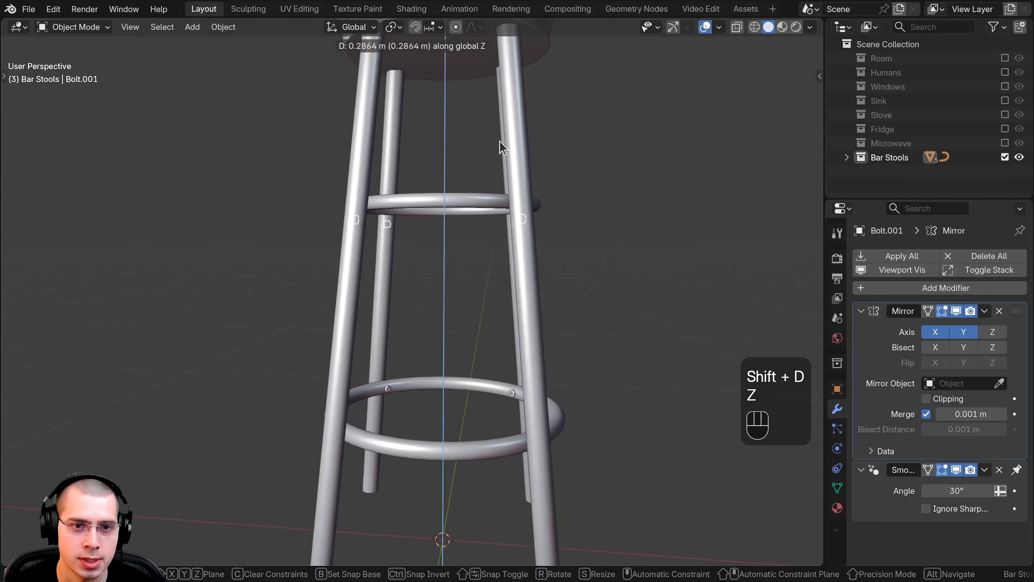
{"action": "left_click", "coordinate": [500, 138]}
{"action": "scroll", "coordinate": [500, 136], "scroll_direction": "down", "scroll_amount": 1}
{"action": "middle_click_drag", "start_coordinate": [501, 139], "coordinate": [532, 268], "text": "shift"}
{"action": "scroll", "coordinate": [541, 265], "scroll_direction": "up", "scroll_amount": 5}
{"action": "key", "text": "g"}
{"action": "key", "text": "z"}
{"action": "left_click", "coordinate": [551, 255]}
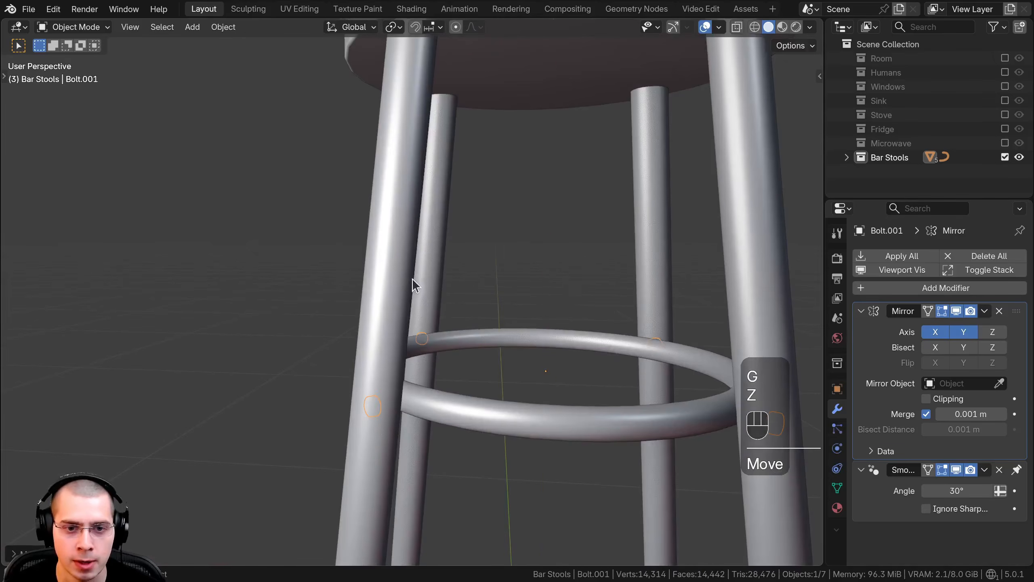
Step: Move the duplicated bolt's mesh inward in Edit Mode to bring it onto the smaller upper ring at the leg
{"action": "key", "text": "Tab"}
{"action": "middle_click_drag", "start_coordinate": [412, 279], "coordinate": [483, 322]}
{"action": "scroll", "coordinate": [482, 322], "scroll_direction": "up", "scroll_amount": 4}
{"action": "key", "text": "g"}
{"action": "middle_click_drag", "start_coordinate": [403, 306], "coordinate": [277, 245]}
{"action": "left_click", "coordinate": [415, 301]}
{"action": "scroll", "coordinate": [427, 393], "scroll_direction": "up", "scroll_amount": 4}
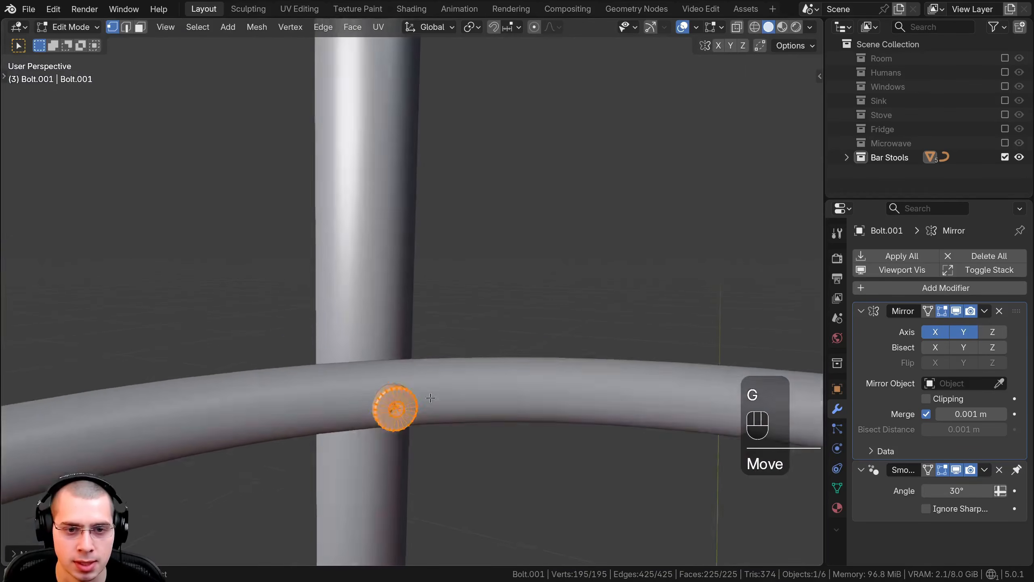
Step: Centre the duplicated bolt head in front of the leg and seat it against the upper ring's inner surface
{"action": "middle_click_drag", "start_coordinate": [430, 397], "coordinate": [393, 288], "text": "shift"}
{"action": "key", "text": "g"}
{"action": "left_click", "coordinate": [393, 288]}
{"action": "middle_click_drag", "start_coordinate": [392, 287], "coordinate": [478, 373]}
{"action": "key", "text": "g"}
{"action": "key", "text": "g"}
{"action": "left_click", "coordinate": [553, 416]}
{"action": "key", "text": "Tab"}
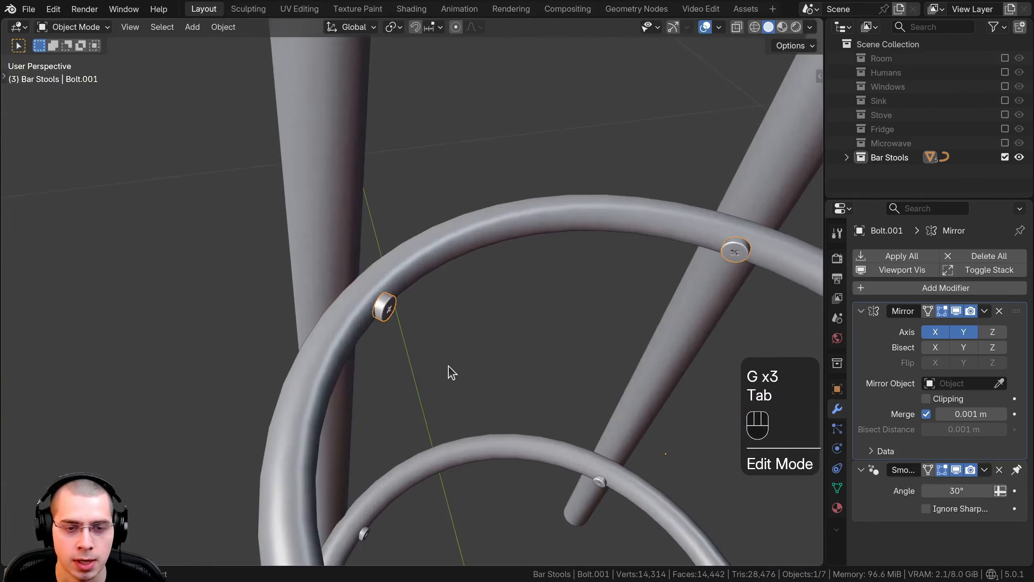
Step: Deselect everything and save the kitchen scene file with the completed bar stool
{"action": "scroll", "coordinate": [452, 370], "scroll_direction": "down", "scroll_amount": 6}
{"action": "key", "text": "a"}
{"action": "scroll", "coordinate": [430, 213], "scroll_direction": "down", "scroll_amount": 3}
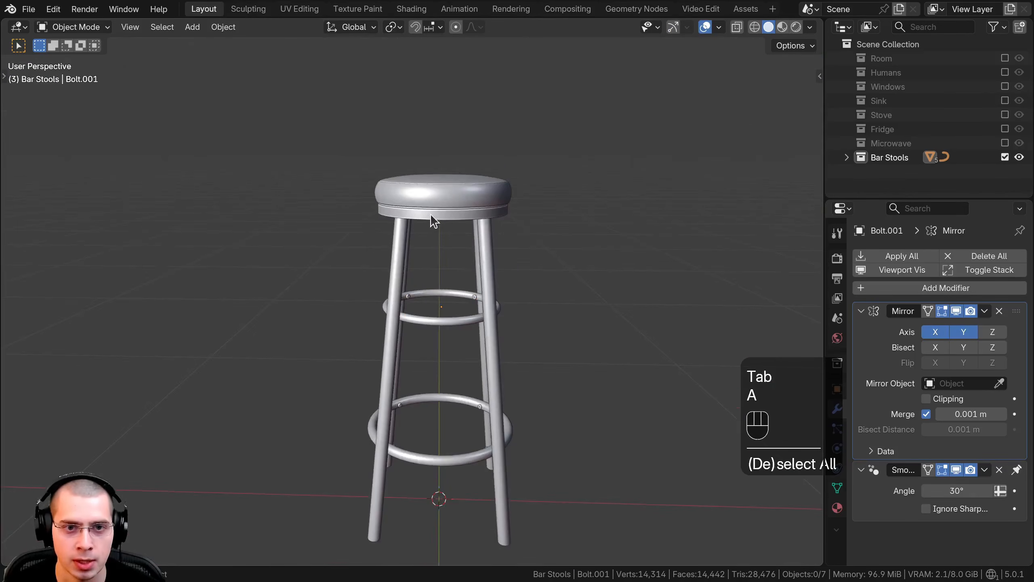
{"action": "key", "text": "ctrl+s"}
{"action": "middle_click_drag", "start_coordinate": [428, 246], "coordinate": [608, 245]}
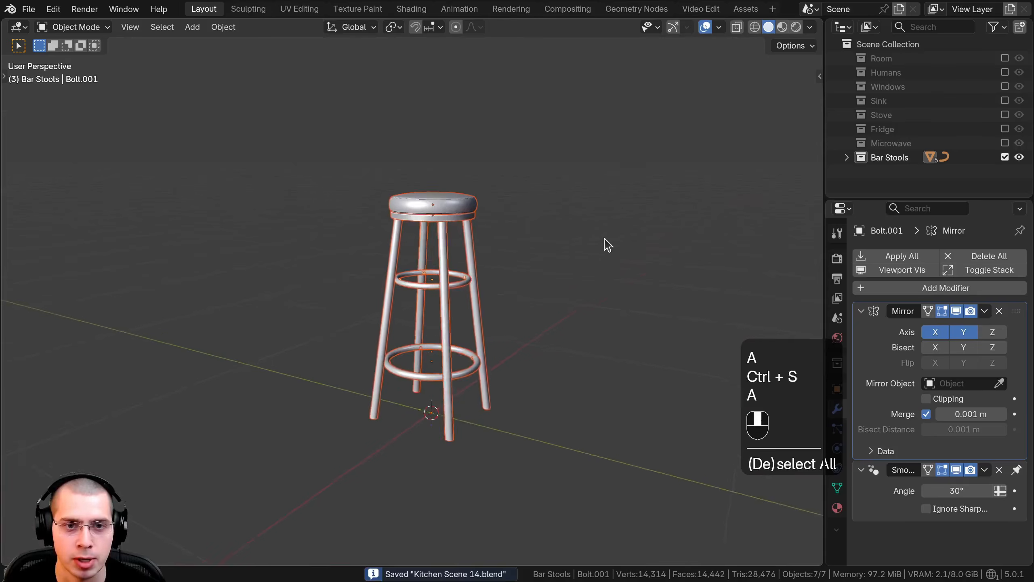
{"action": "scroll", "coordinate": [481, 229], "scroll_direction": "up", "scroll_amount": 3}
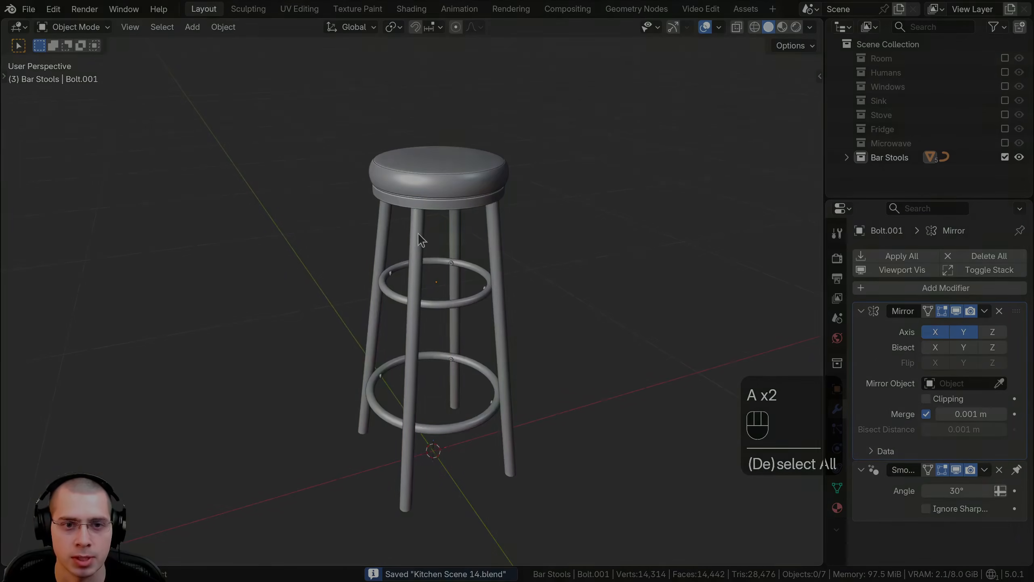
{"action": "left_click", "coordinate": [418, 233]}
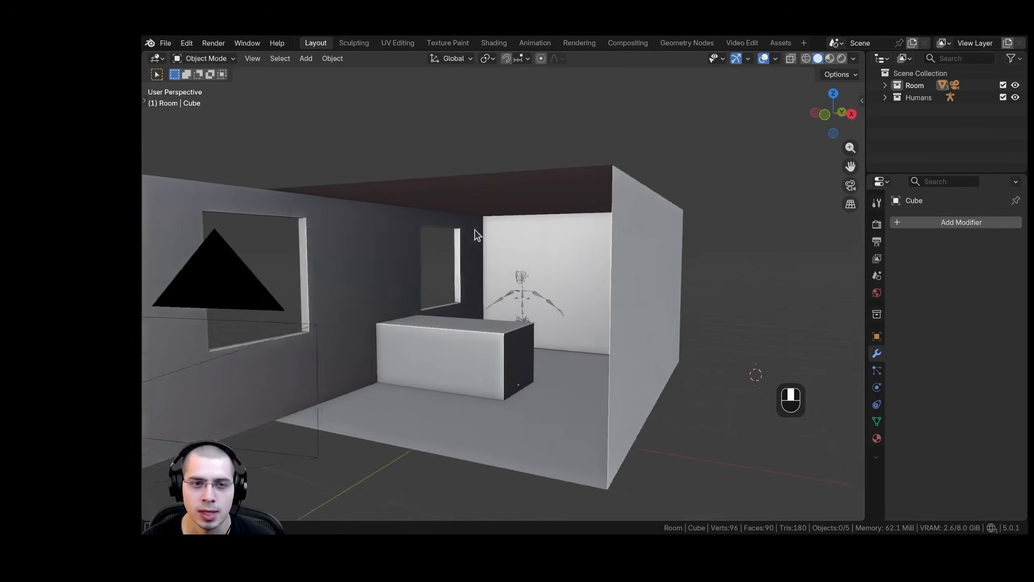
{"action": "middle_click_drag", "start_coordinate": [473, 234], "coordinate": [503, 246], "text": "shift"}
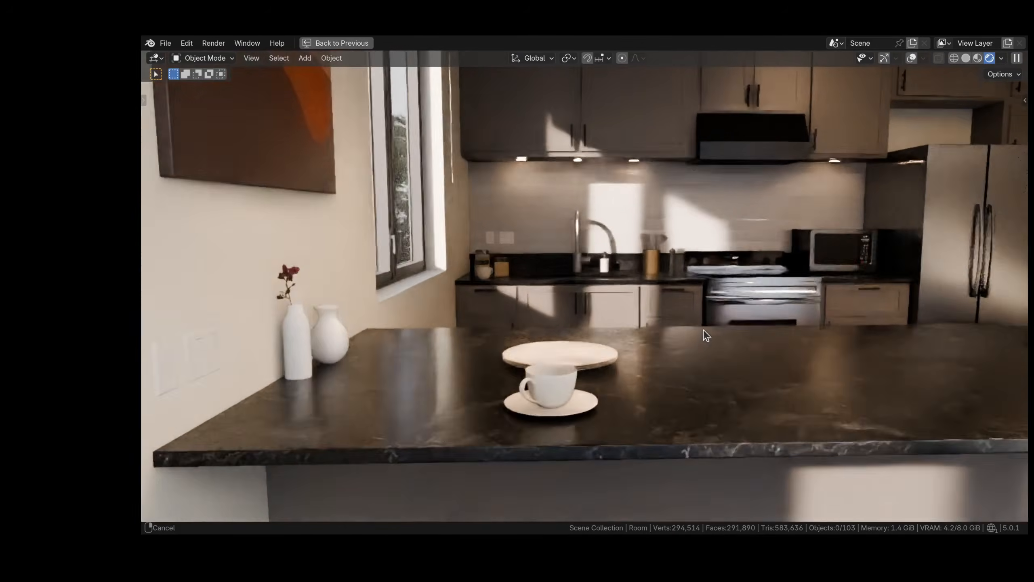